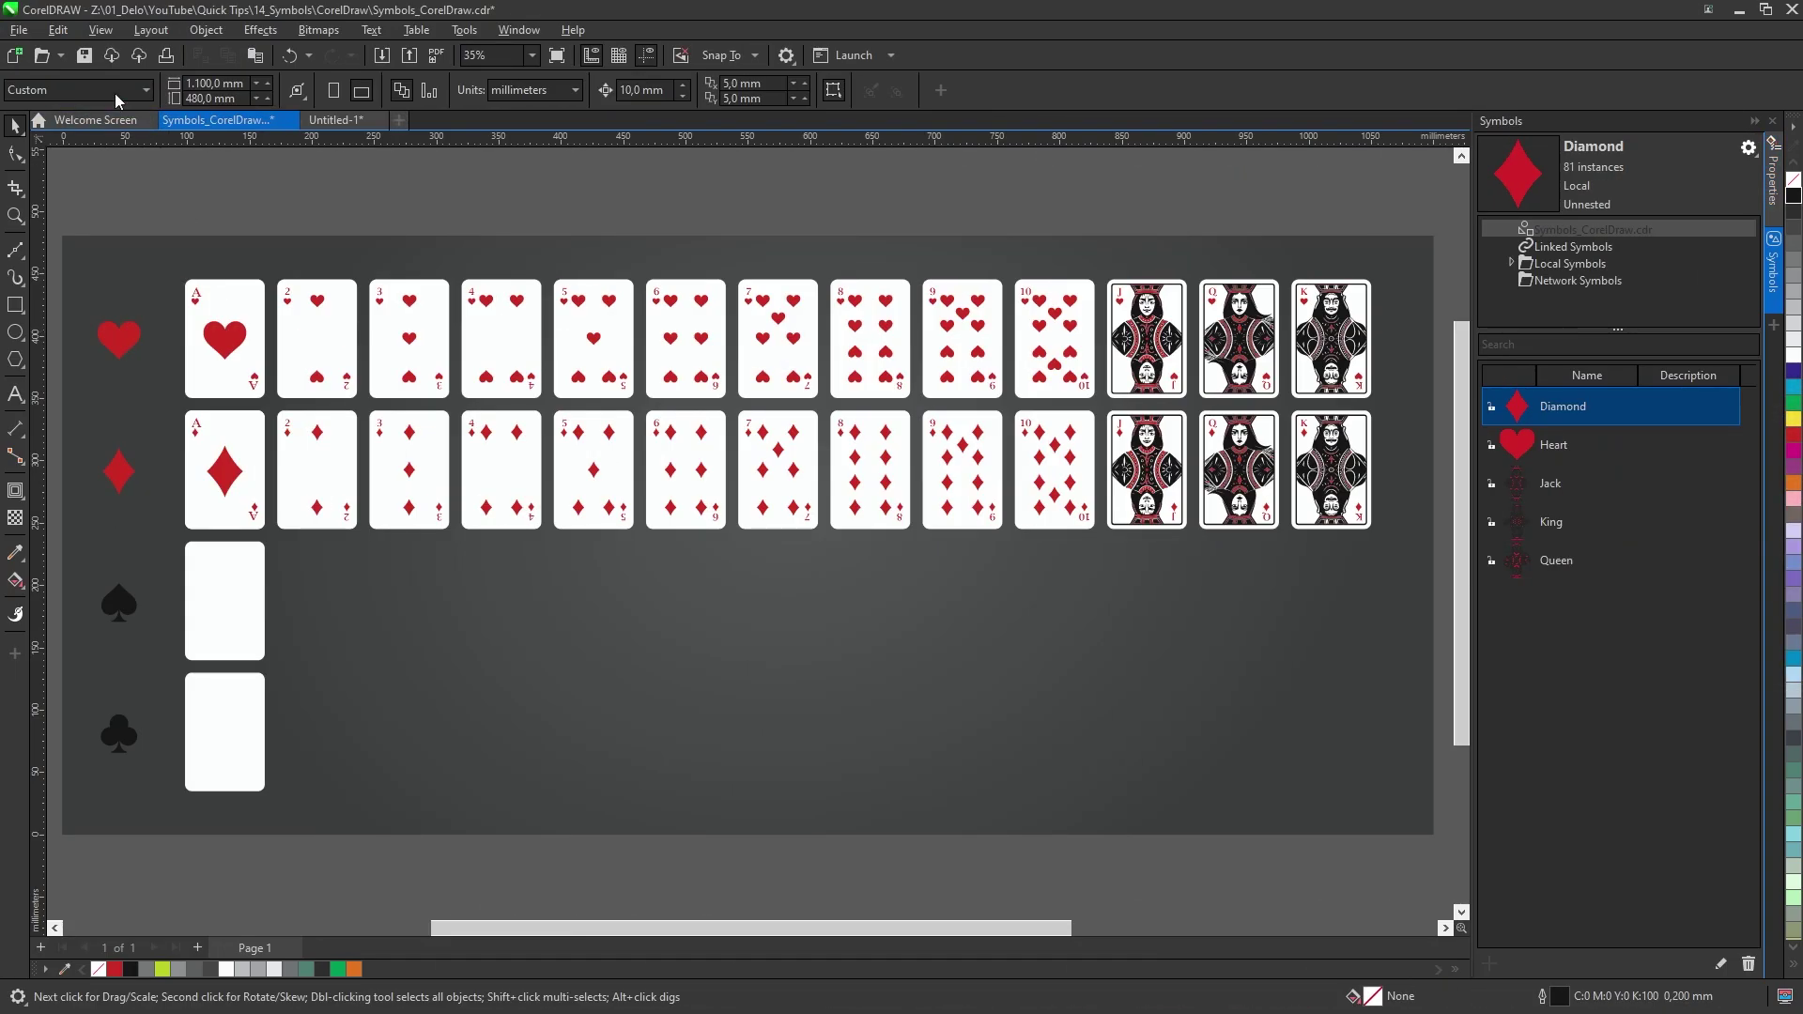
Step: Paste the copied spade card row and drag it down into the third row, beneath the diamonds
{"action": "left_click", "coordinate": [58, 30]}
{"action": "left_click", "coordinate": [83, 231]}
{"action": "left_click_drag", "start_coordinate": [225, 285], "coordinate": [223, 549]}
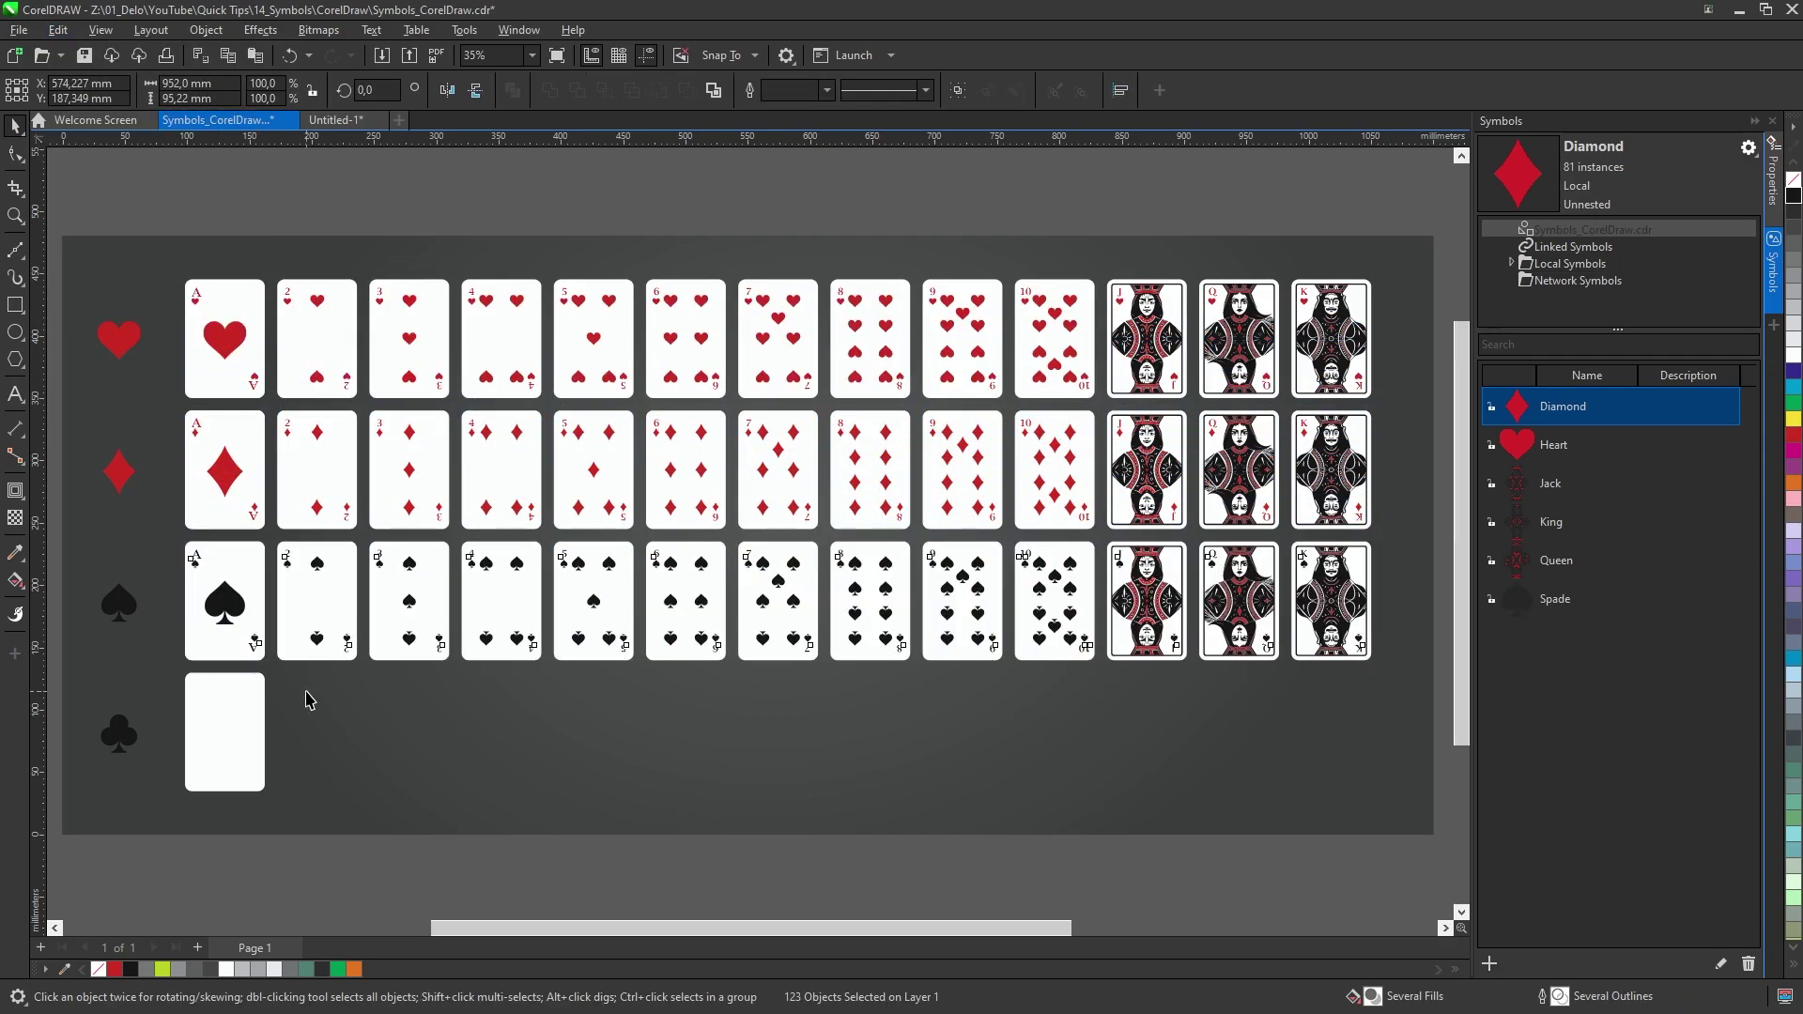
{"action": "left_click", "coordinate": [246, 561]}
Step: Check the sizes of Spike_Stickers_NoSymbol (462 MB) and Spike_Stickers_Symbol (13,8 MB) in File Explorer
{"action": "left_click", "coordinate": [301, 692]}
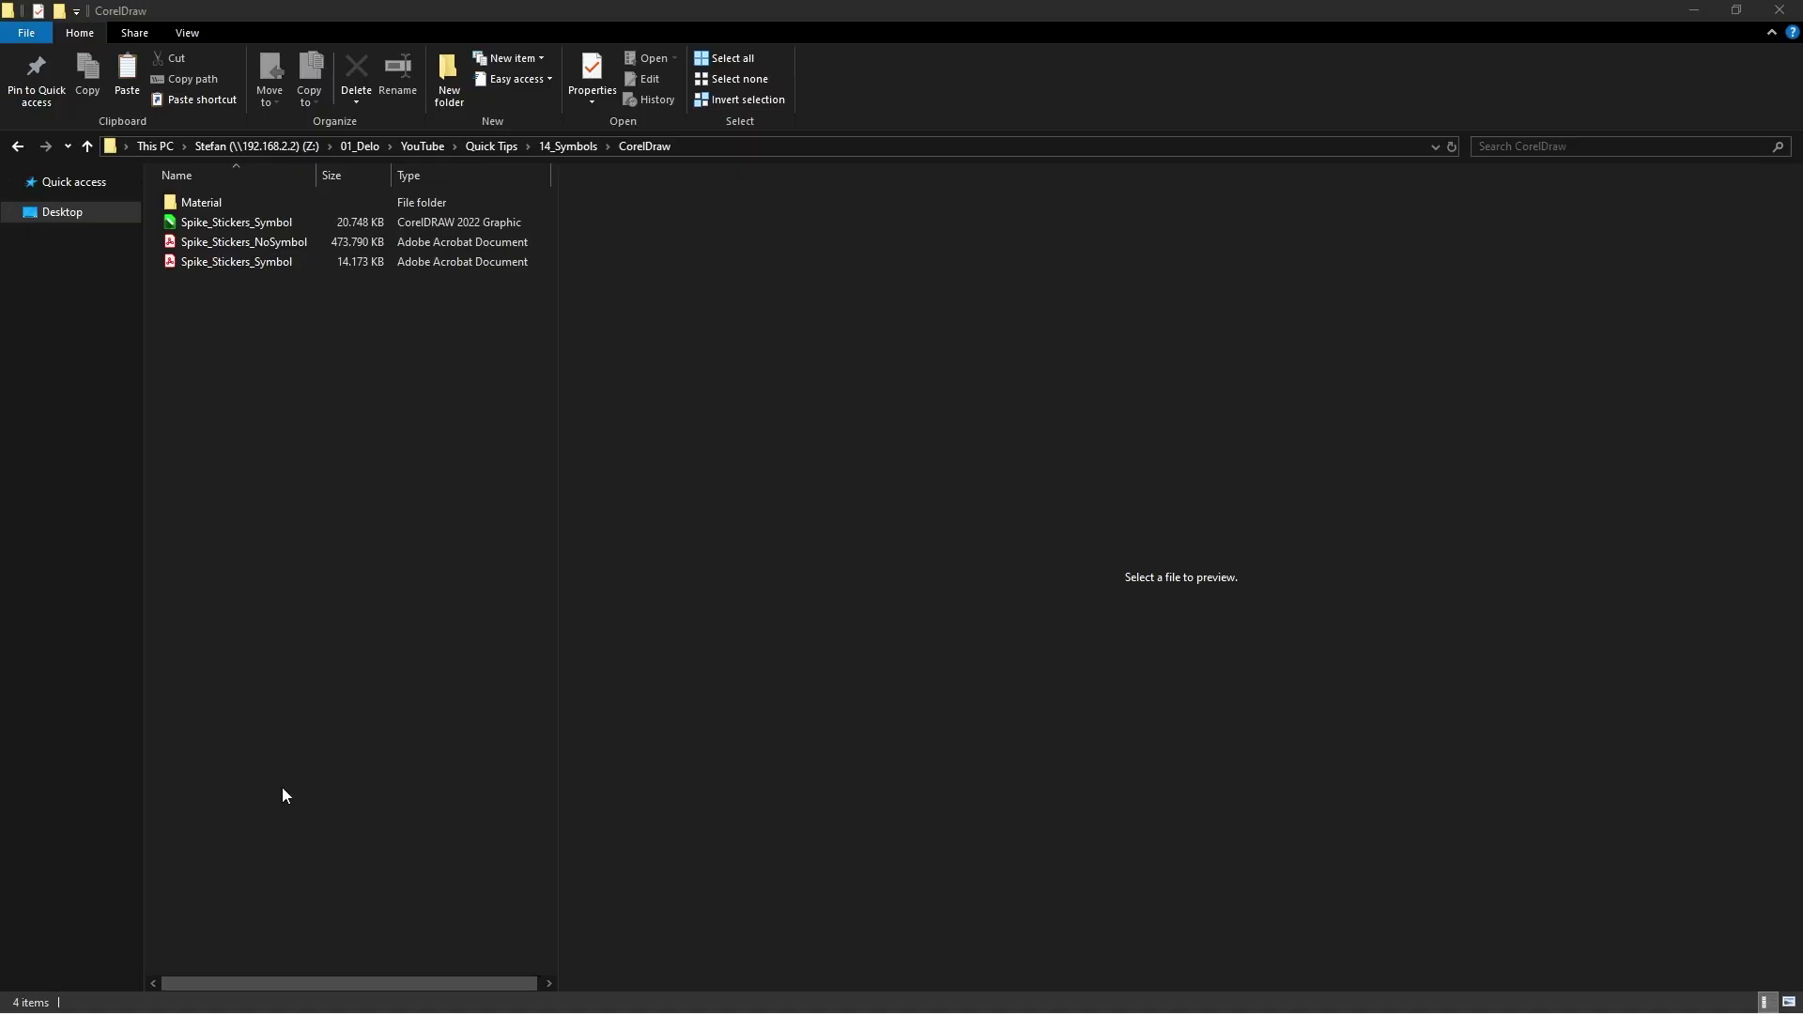
{"action": "left_click", "coordinate": [345, 242]}
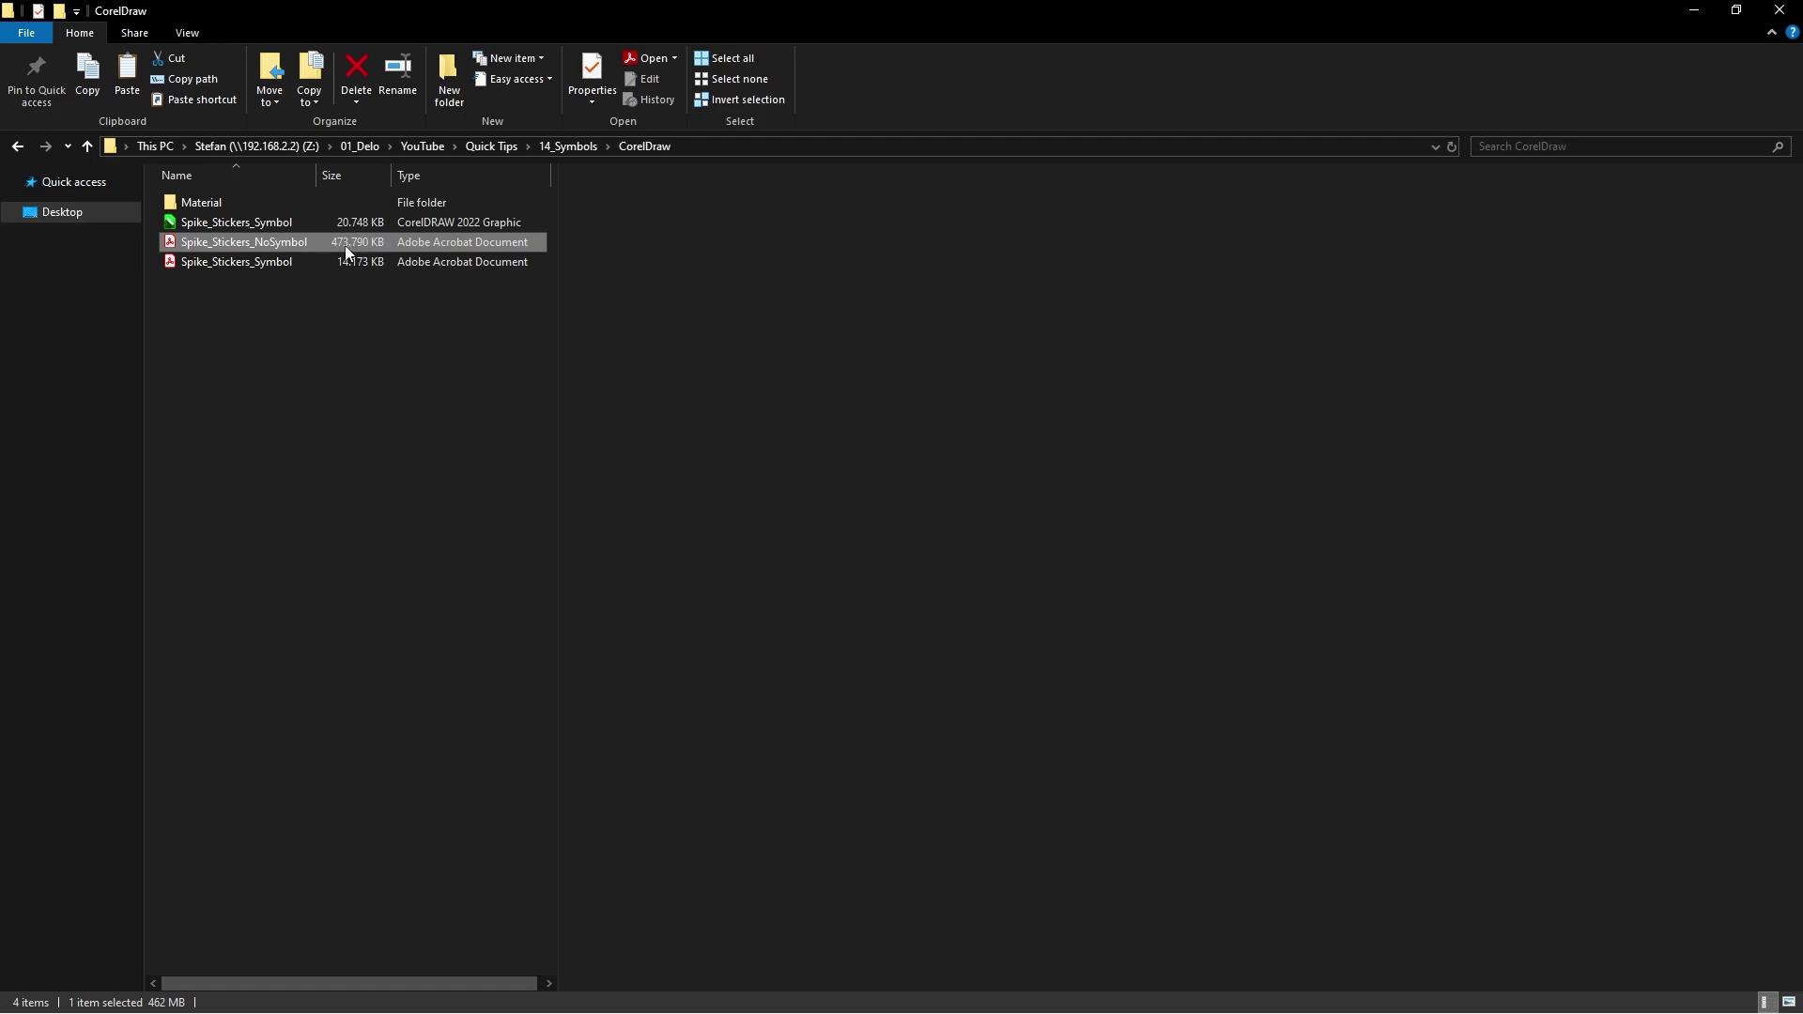
{"action": "left_click", "coordinate": [245, 267]}
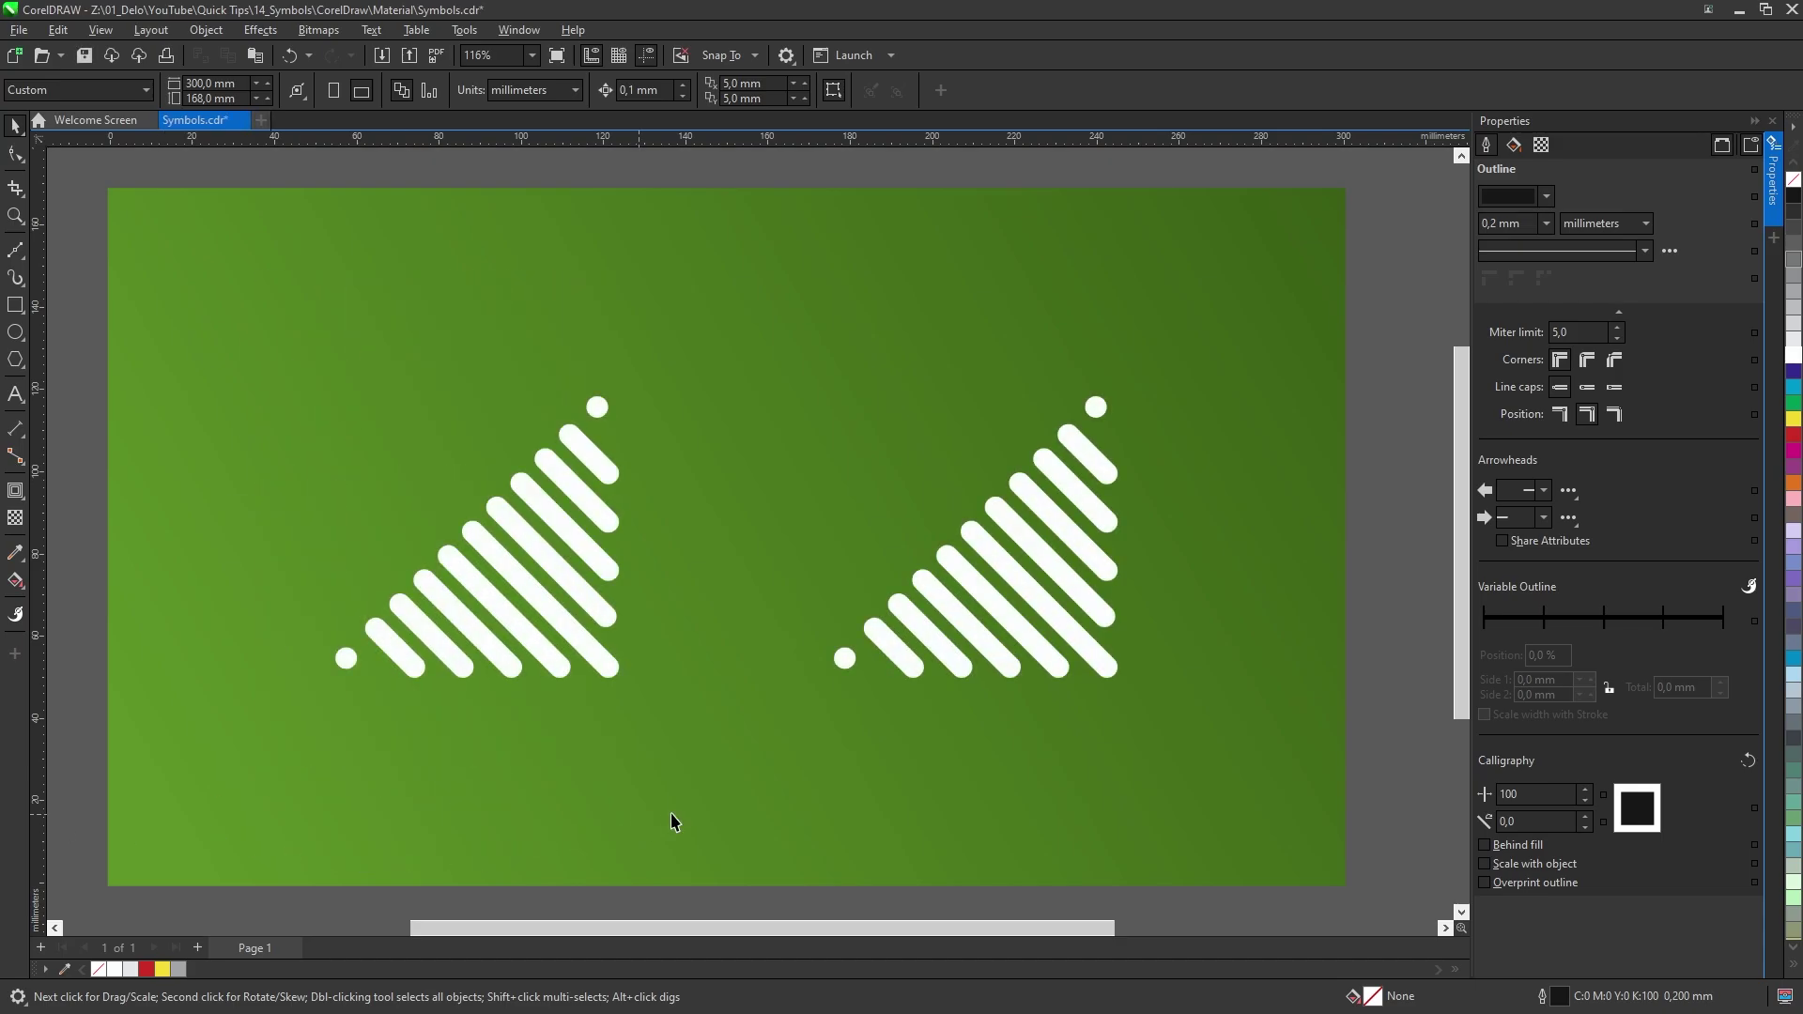
Step: Convert the right striped triangle into a new symbol named Symbol7, leaving the left triangle as curves
{"action": "left_click", "coordinate": [998, 582]}
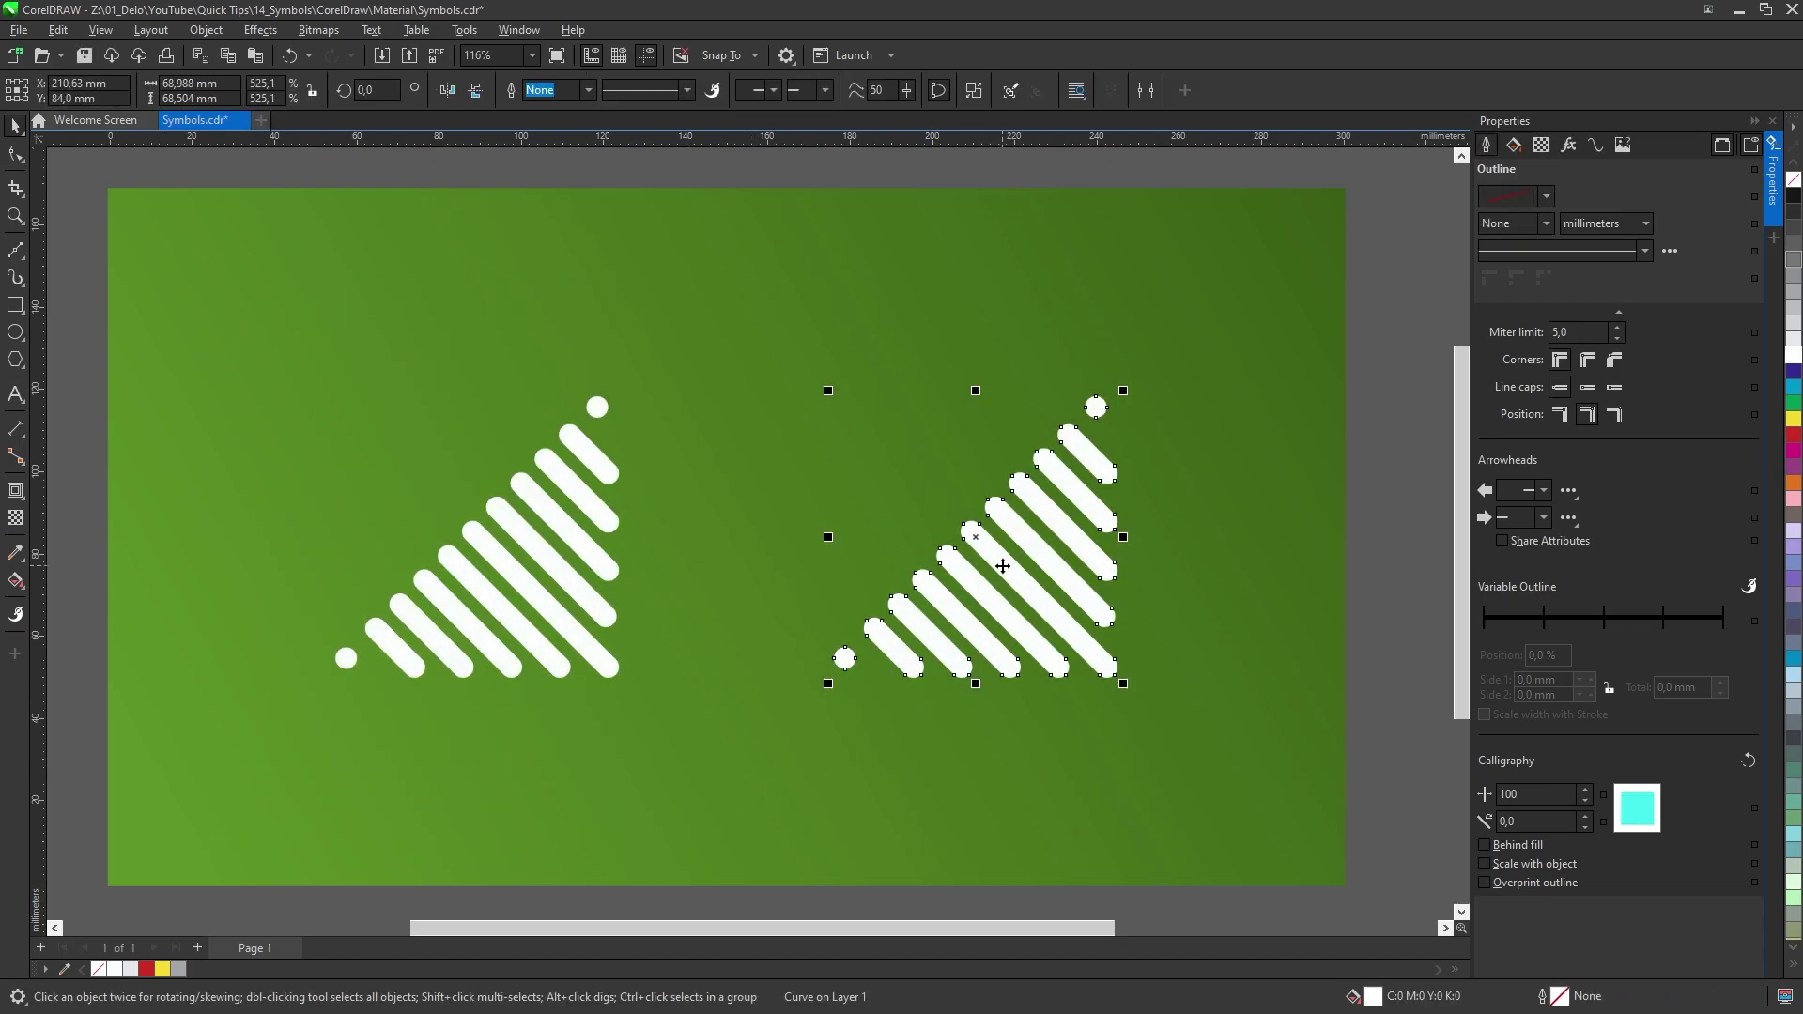
{"action": "right_click", "coordinate": [1003, 566]}
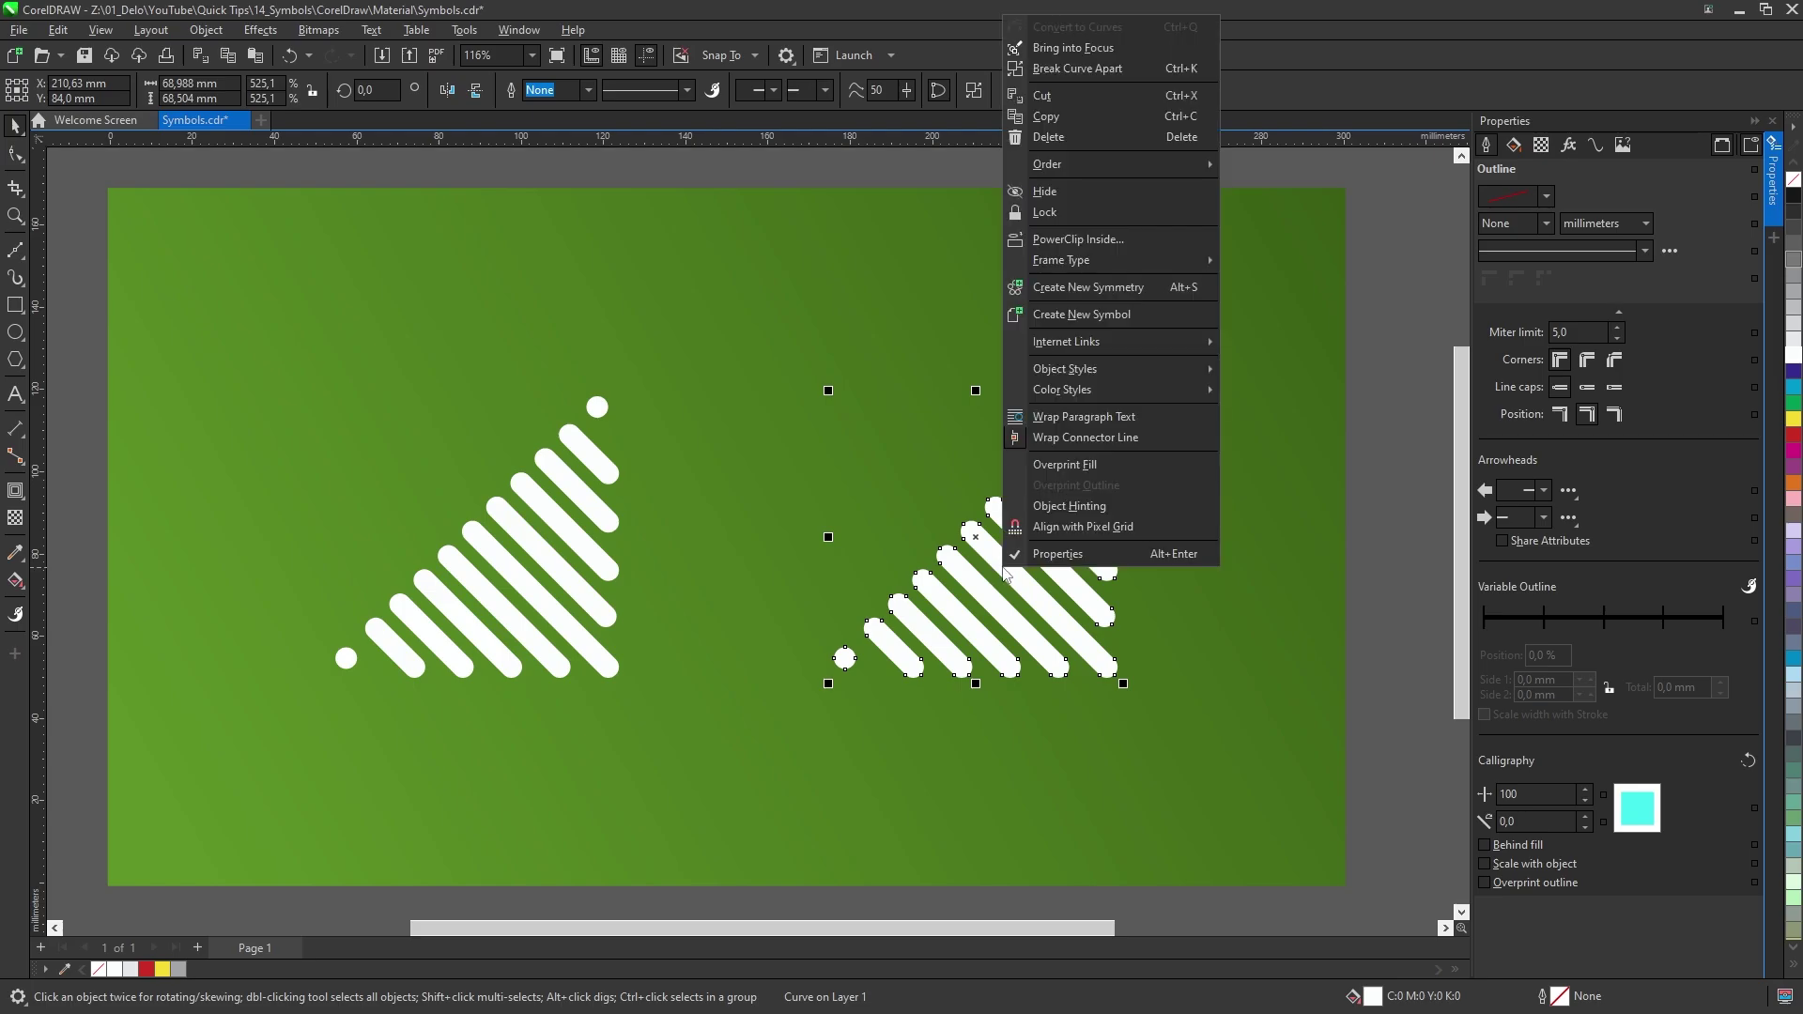
{"action": "left_click", "coordinate": [1077, 320]}
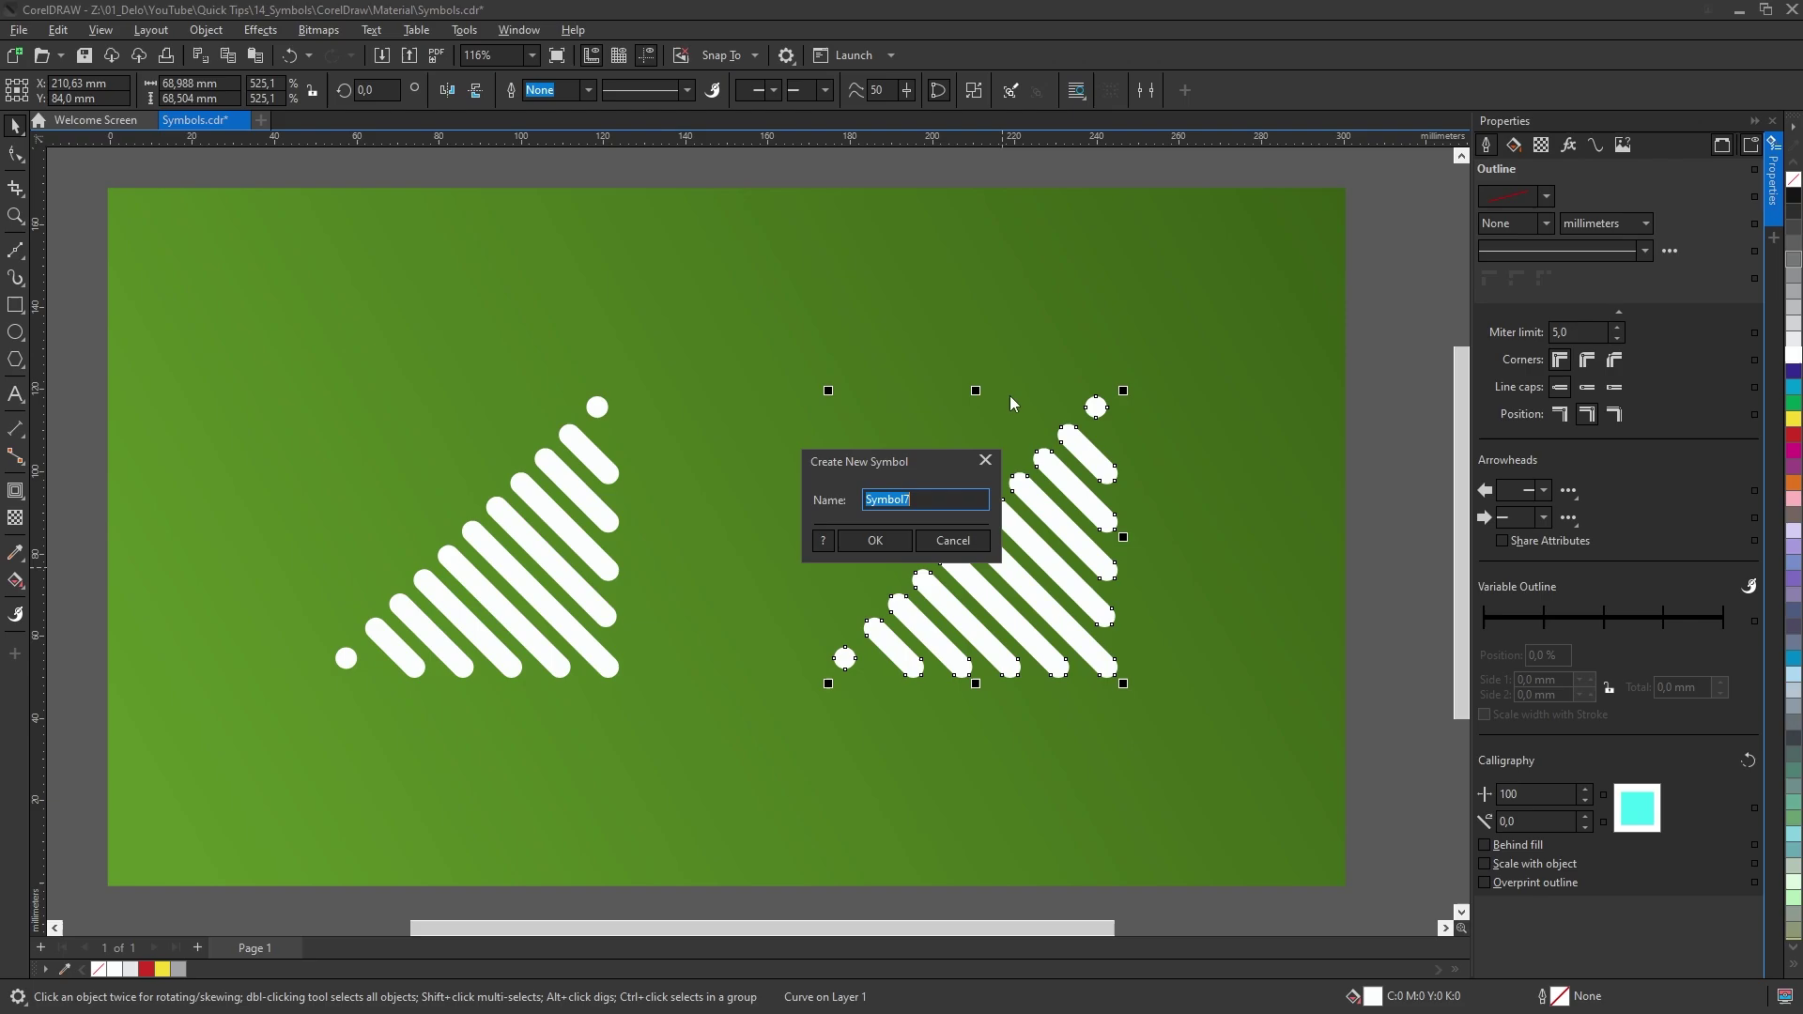
{"action": "left_click", "coordinate": [874, 543]}
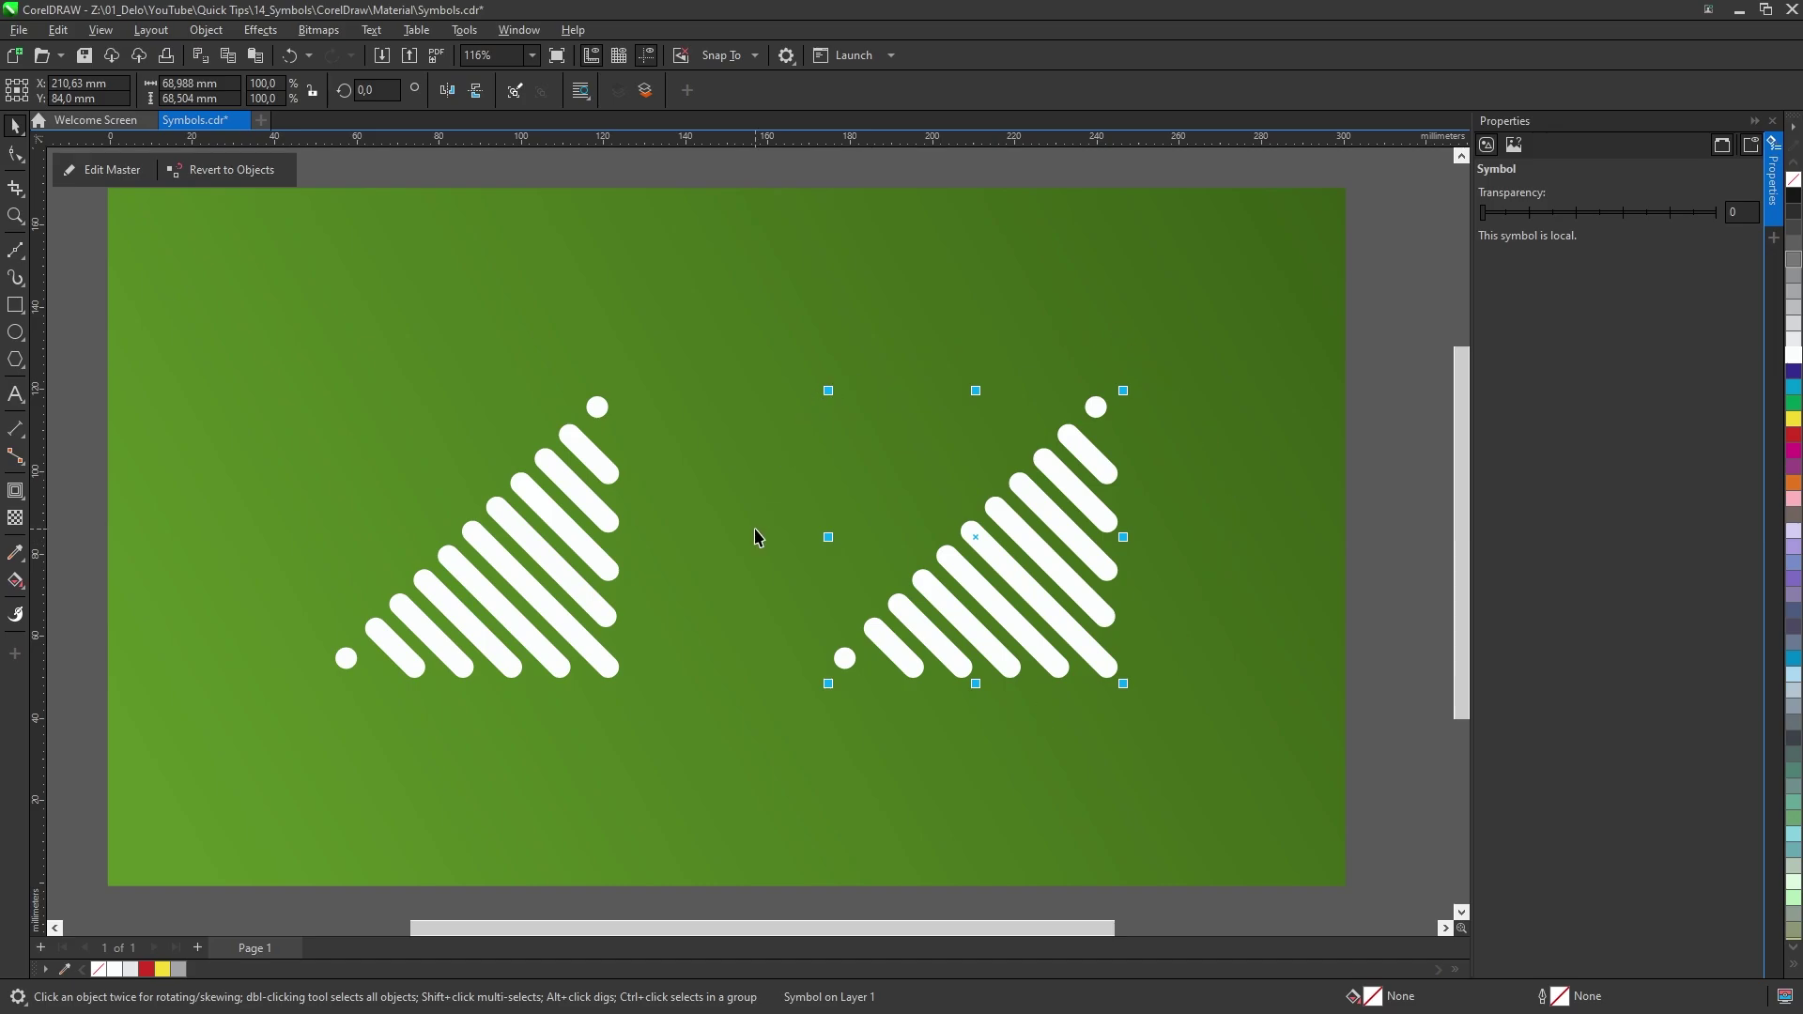
{"action": "left_click", "coordinate": [550, 556]}
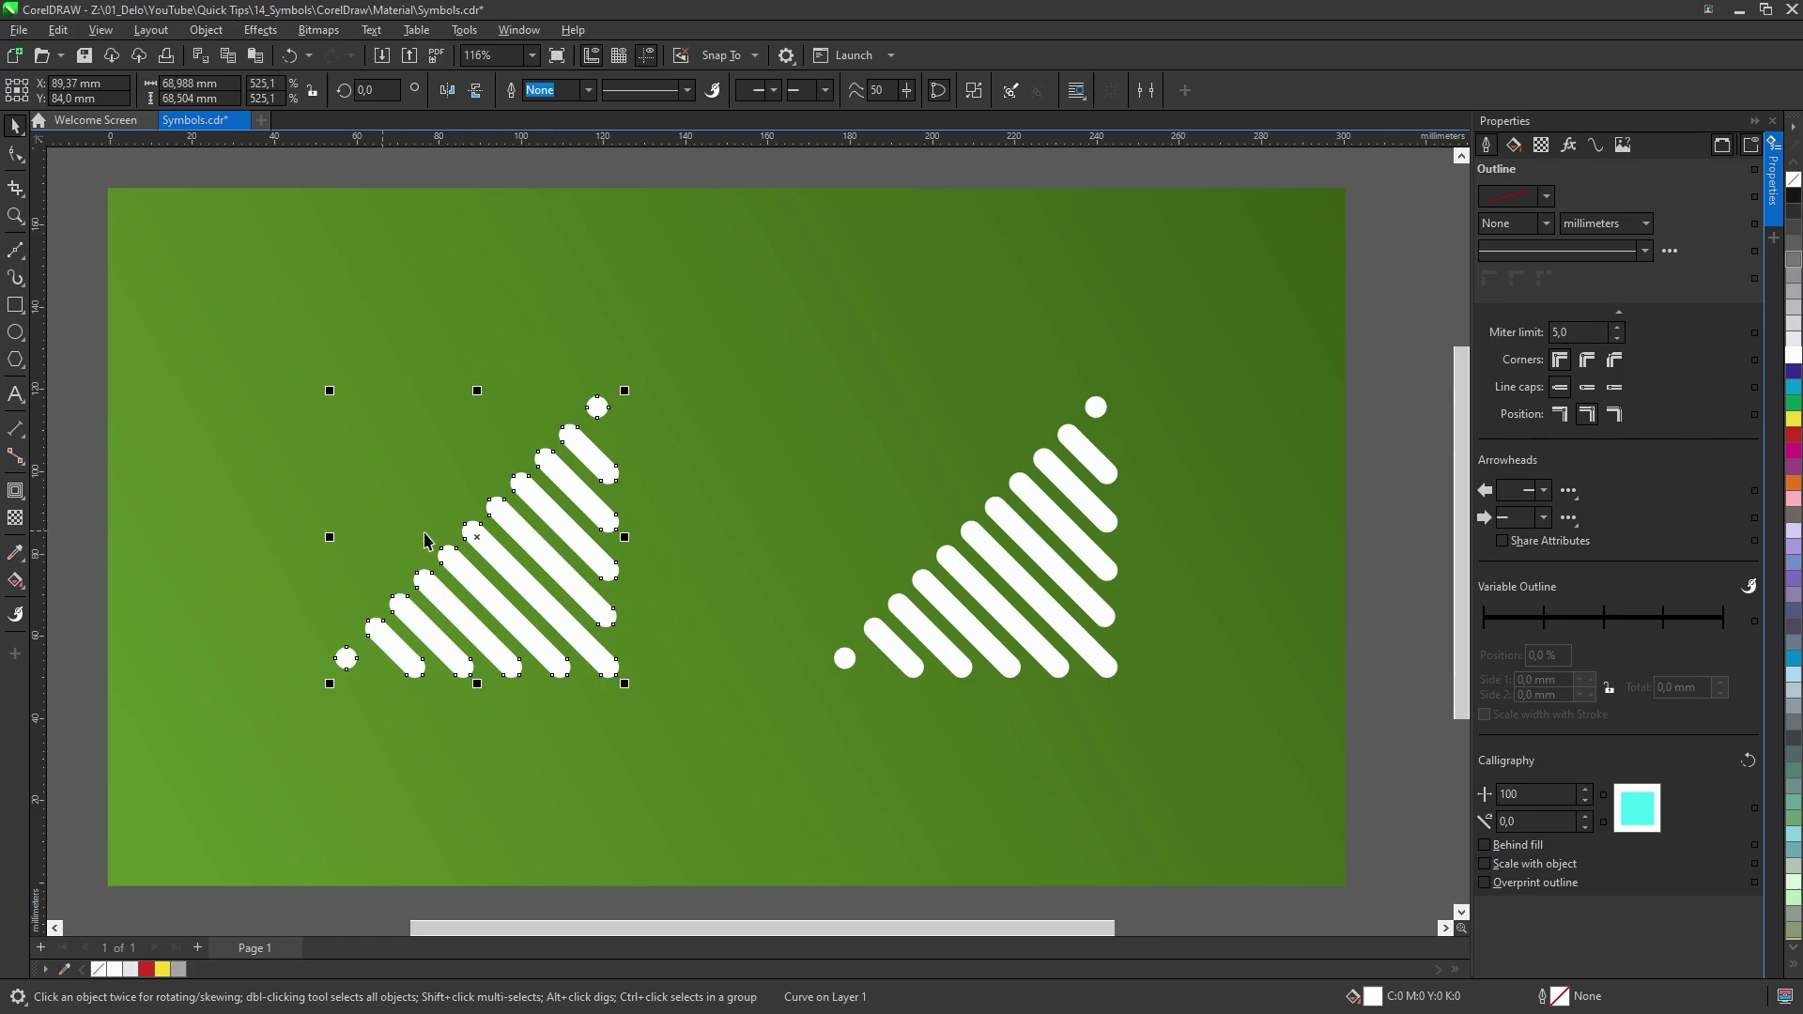
Step: Show the Symbols docker and select the triangle symbol instance
{"action": "left_click", "coordinate": [1773, 238]}
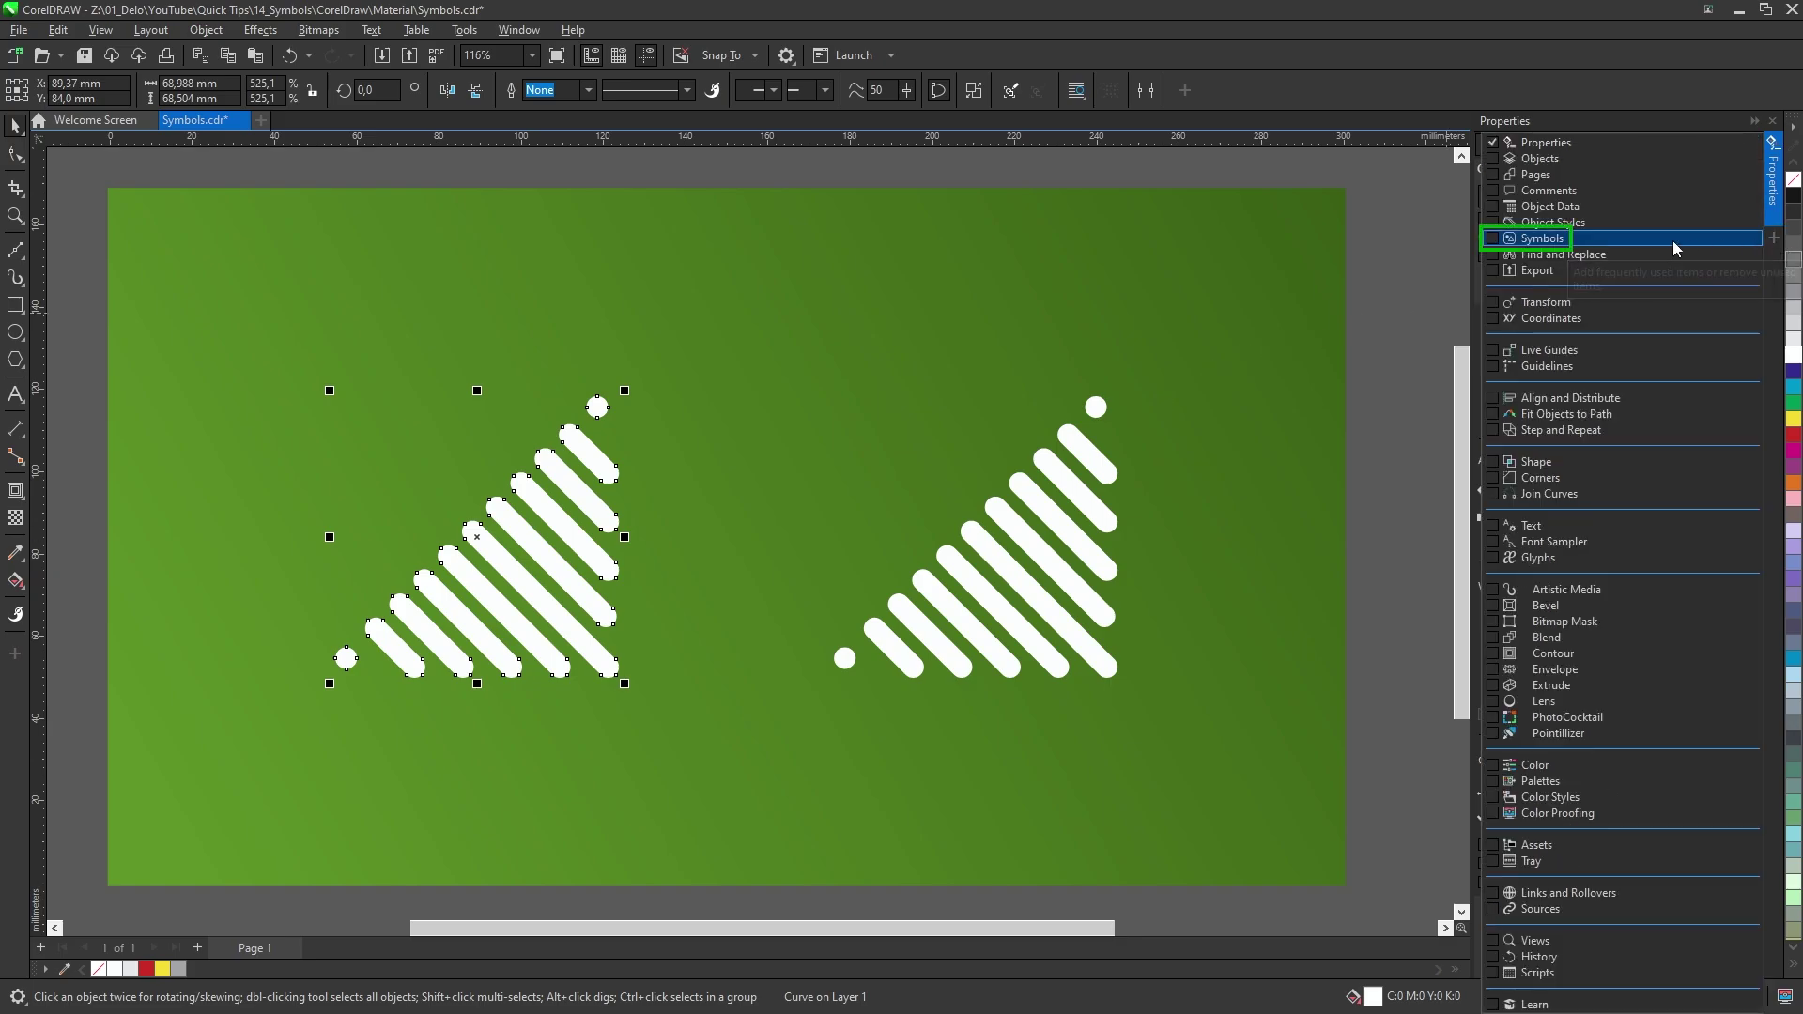
{"action": "left_click", "coordinate": [1497, 240]}
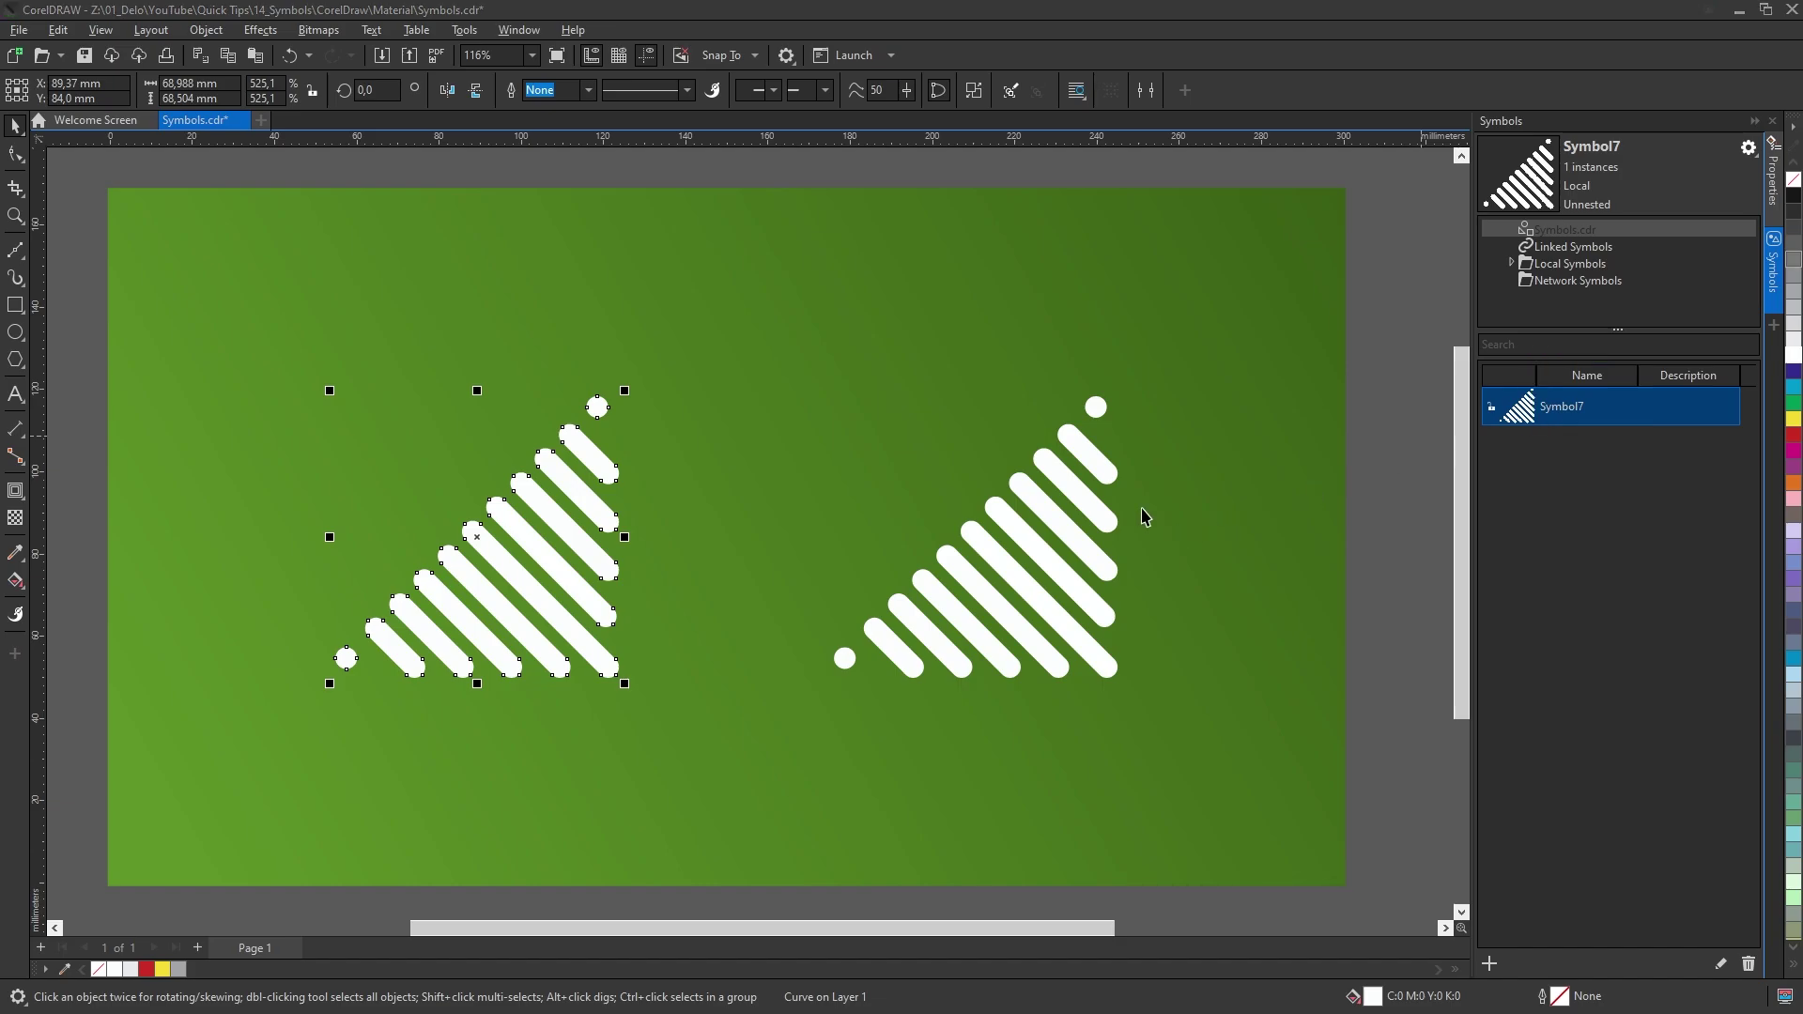
{"action": "left_click", "coordinate": [1097, 464]}
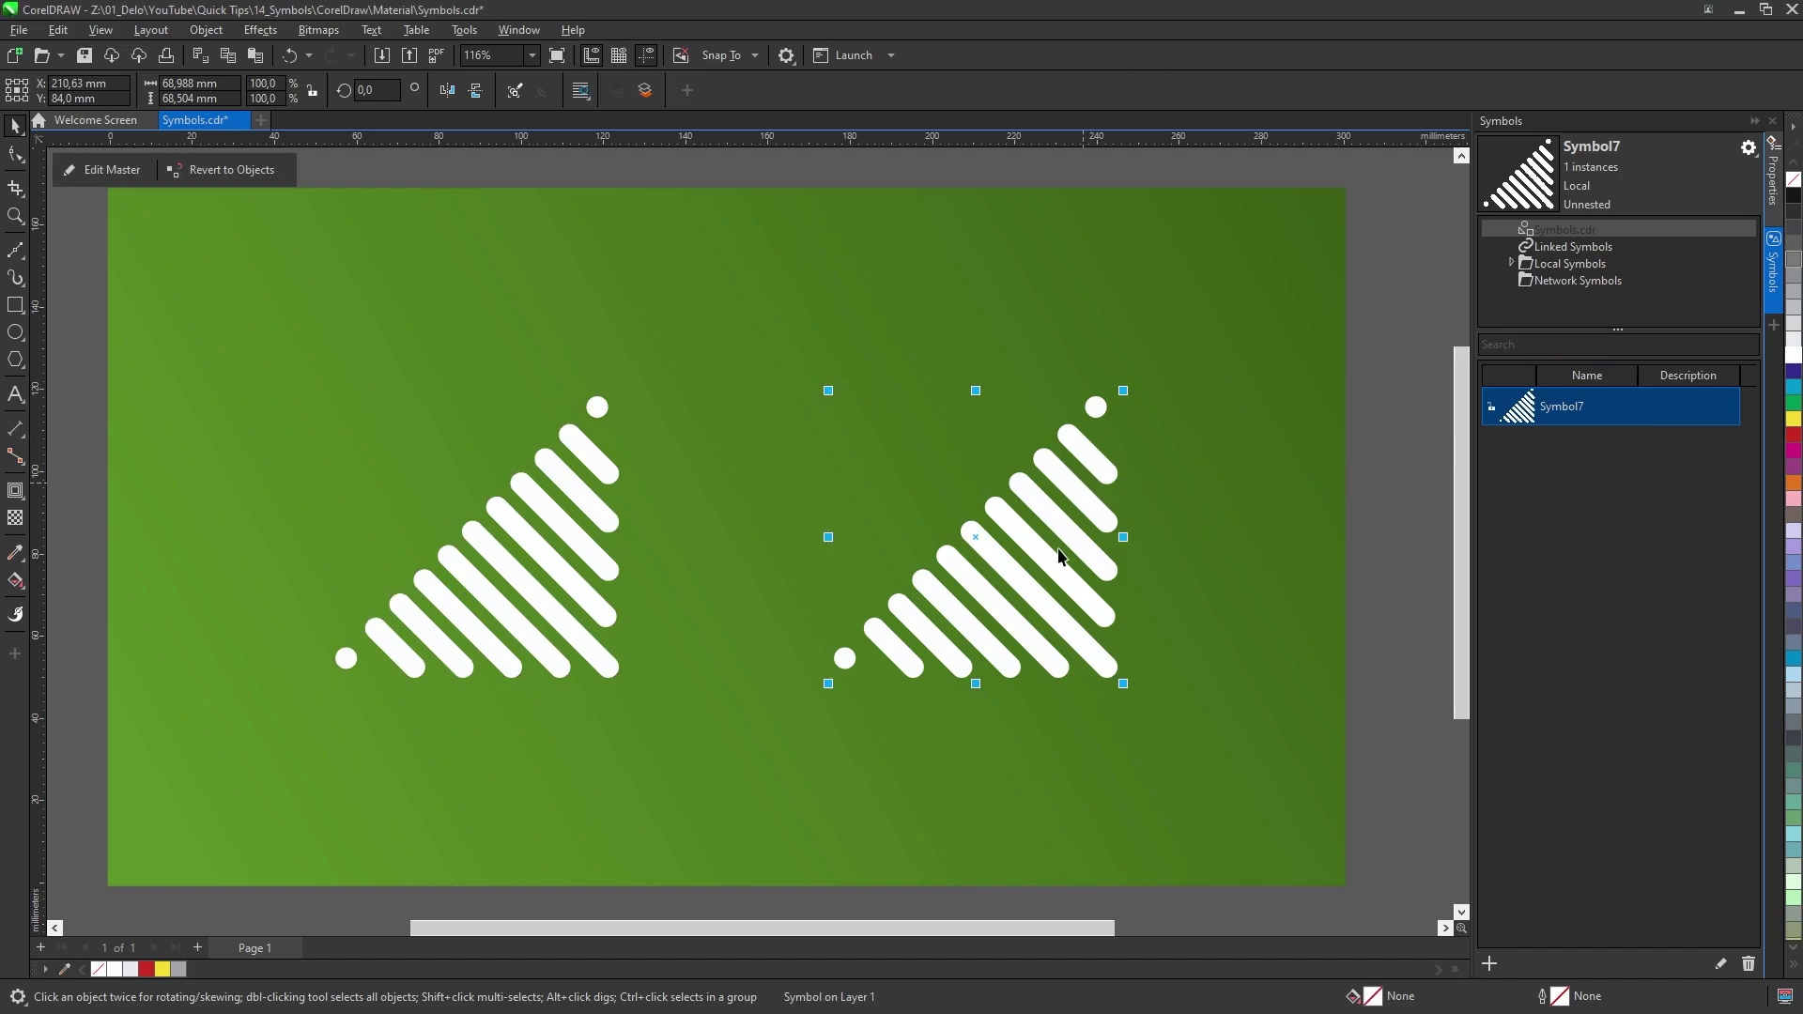
Step: Add four copies of the triangle symbol above the originals, scaled to 37%, one rotated downward
{"action": "left_click_drag", "start_coordinate": [1062, 562], "coordinate": [862, 382]}
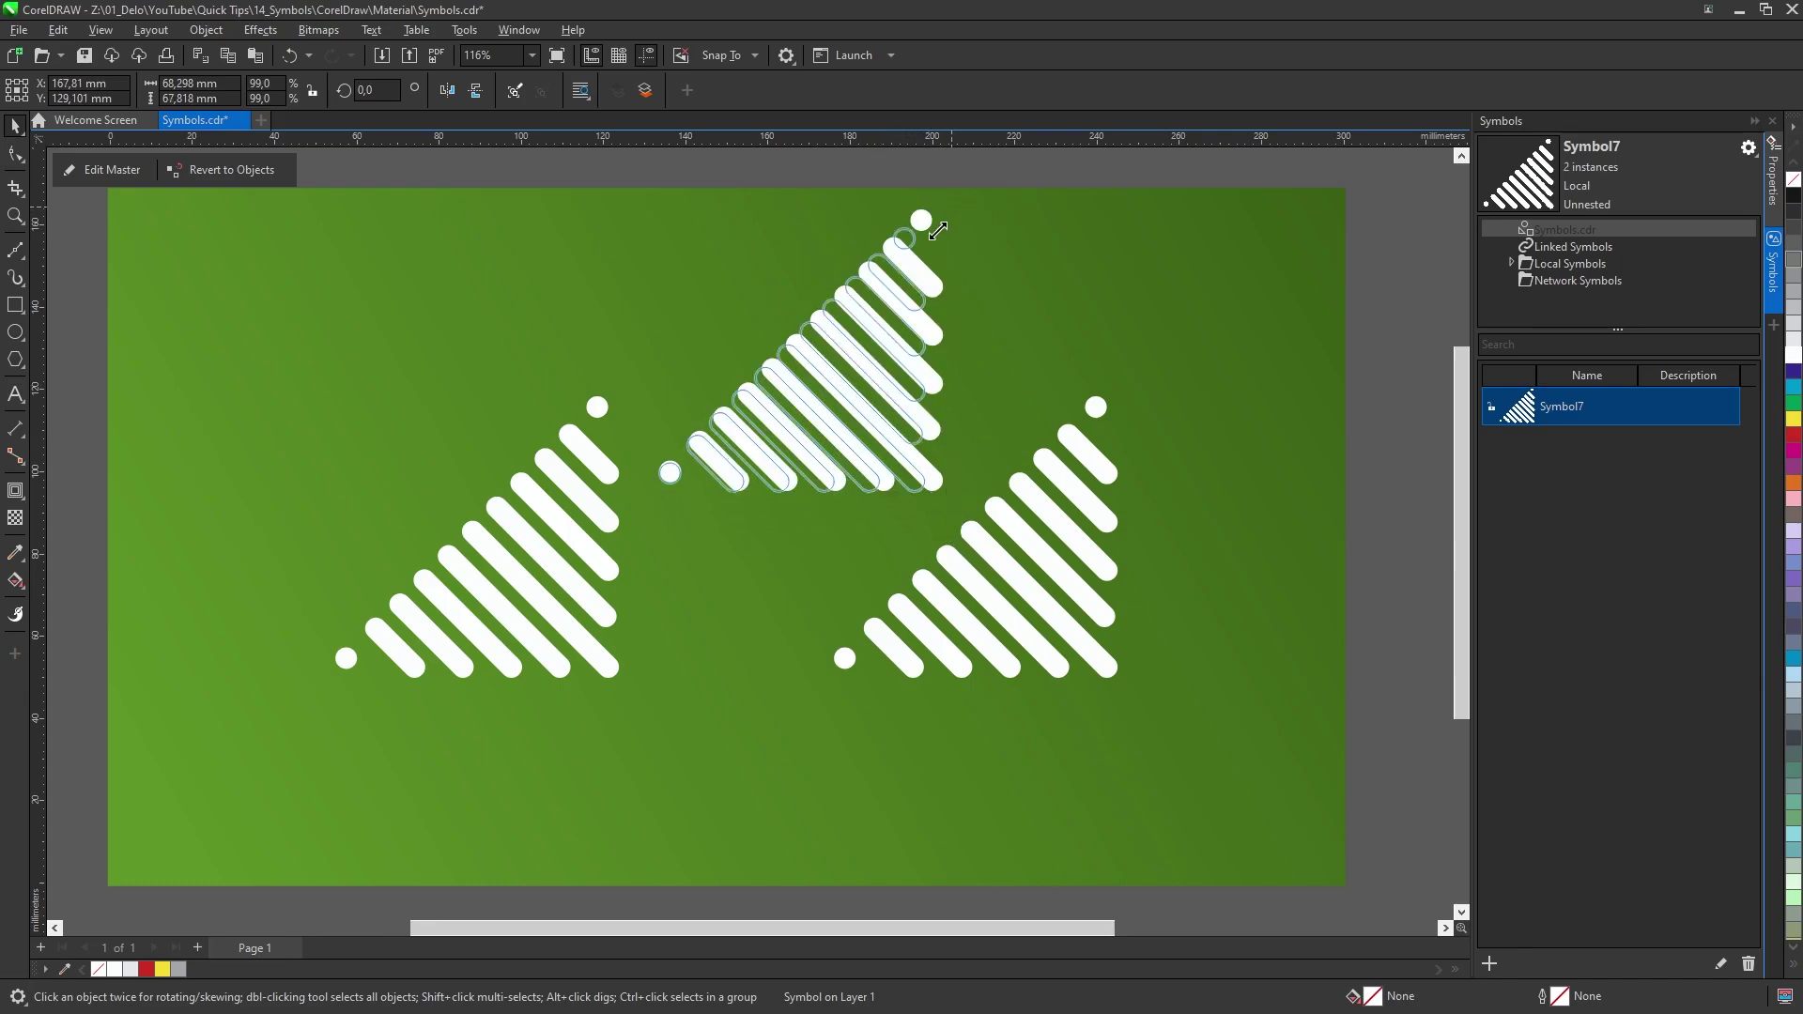
{"action": "left_click_drag", "start_coordinate": [958, 200], "coordinate": [1132, 310]}
{"action": "key", "text": "space"}
{"action": "key", "text": "space"}
{"action": "left_click", "coordinate": [1132, 310]}
{"action": "left_click_drag", "start_coordinate": [1194, 224], "coordinate": [855, 448]}
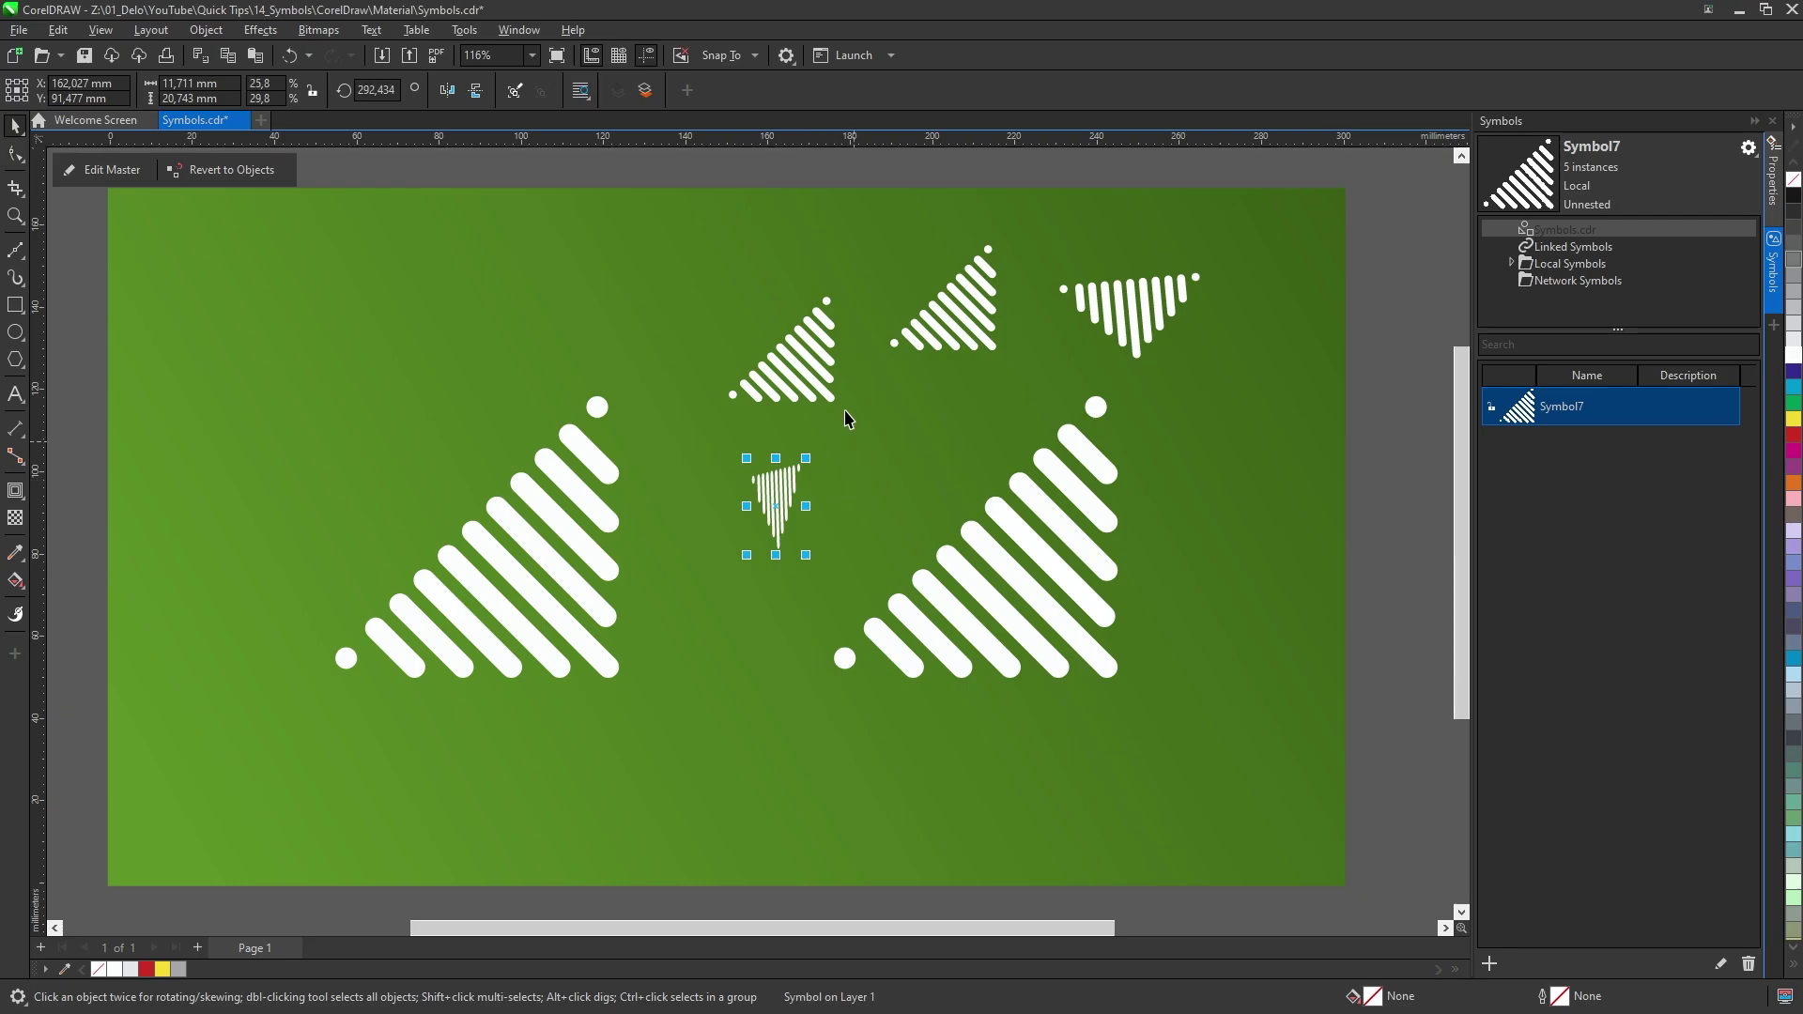
{"action": "left_click", "coordinate": [803, 373]}
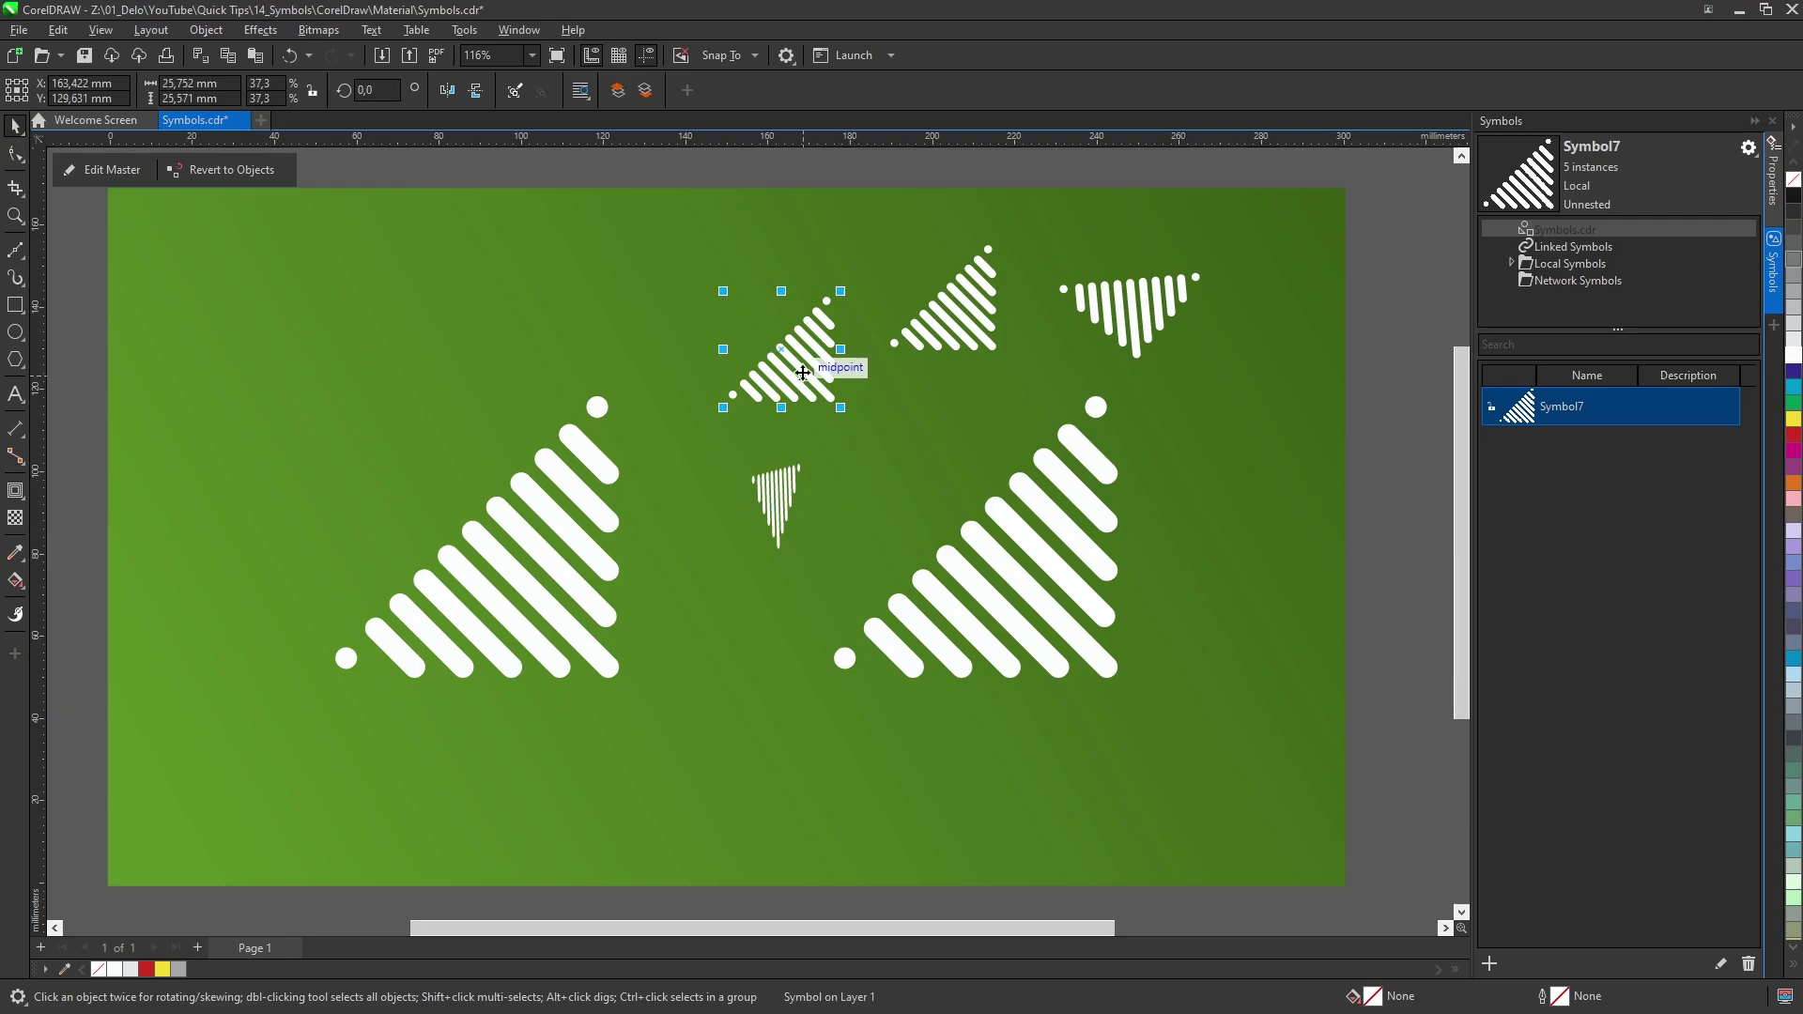
Step: In the triangle symbol's master, fill all the stripes green
{"action": "left_click", "coordinate": [105, 175]}
{"action": "left_click_drag", "start_coordinate": [374, 267], "coordinate": [722, 508]}
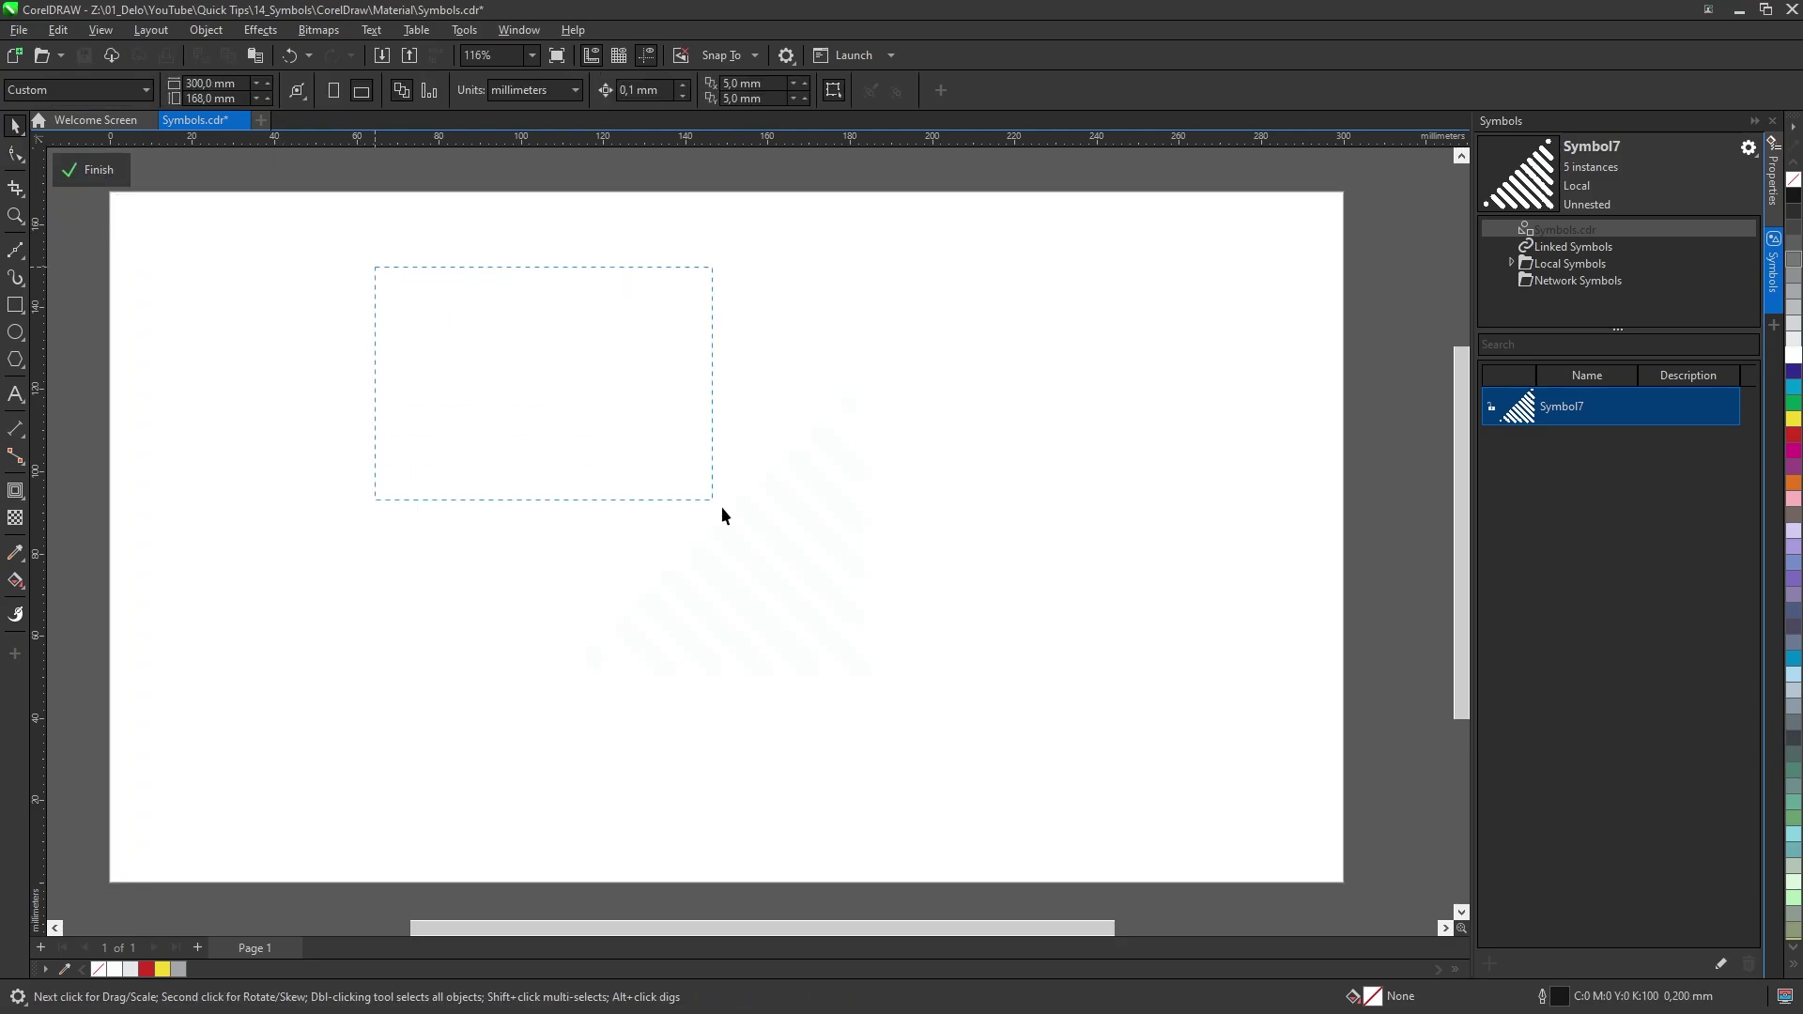
{"action": "left_click_drag", "start_coordinate": [1121, 775], "coordinate": [1124, 778]}
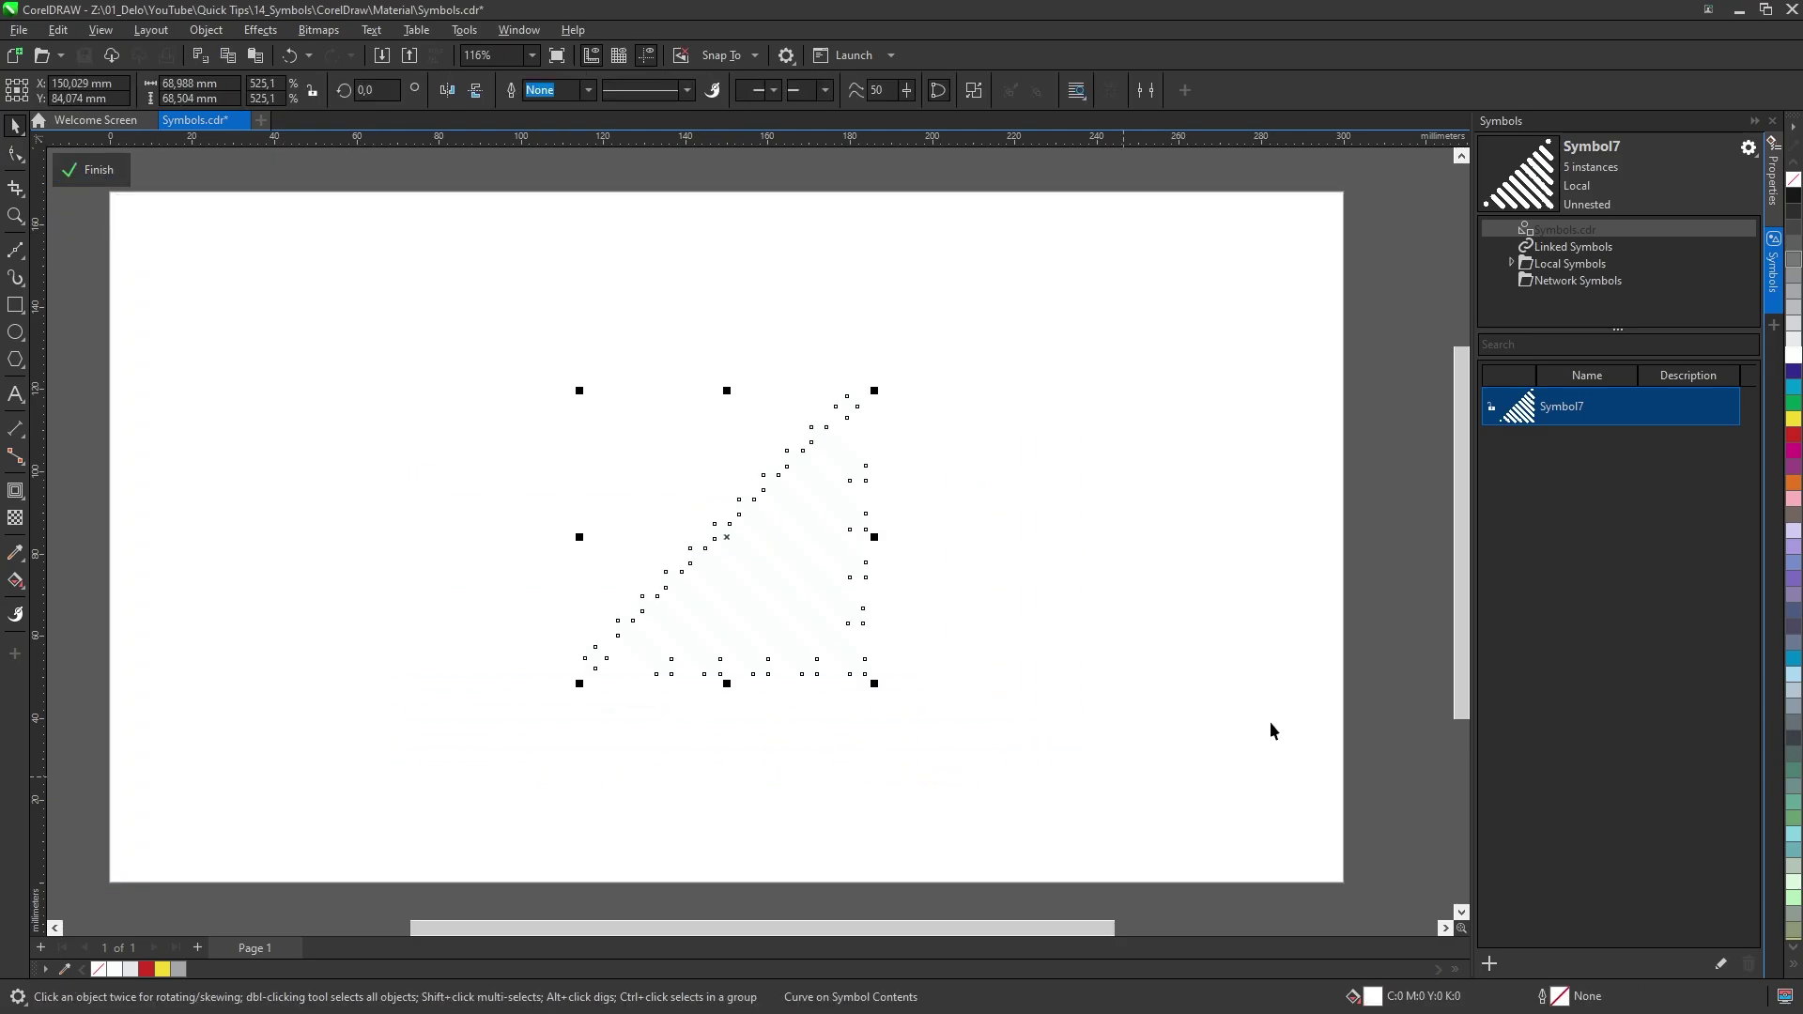
{"action": "left_click", "coordinate": [1790, 403]}
Step: Add a yellow ellipse over the lower stripes and finish the master so all instances update
{"action": "left_click", "coordinate": [15, 331]}
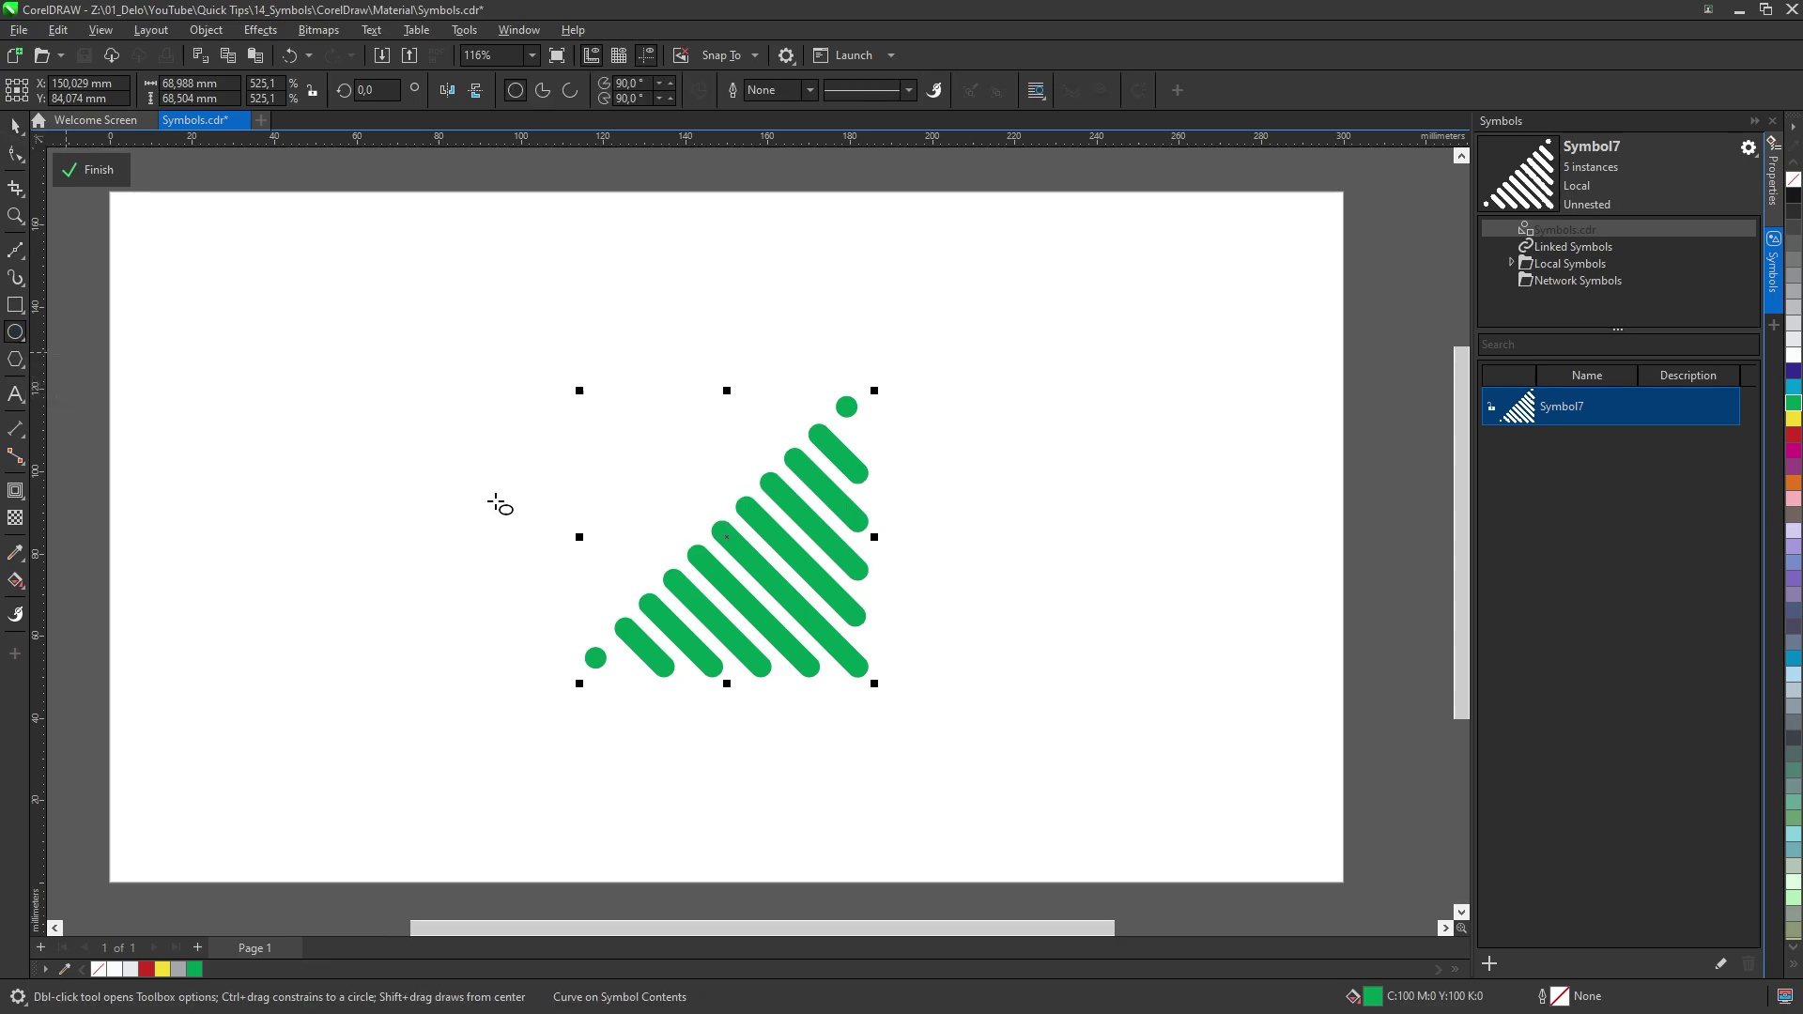
{"action": "left_click_drag", "start_coordinate": [723, 565], "coordinate": [835, 644]}
{"action": "left_click", "coordinate": [1793, 418]}
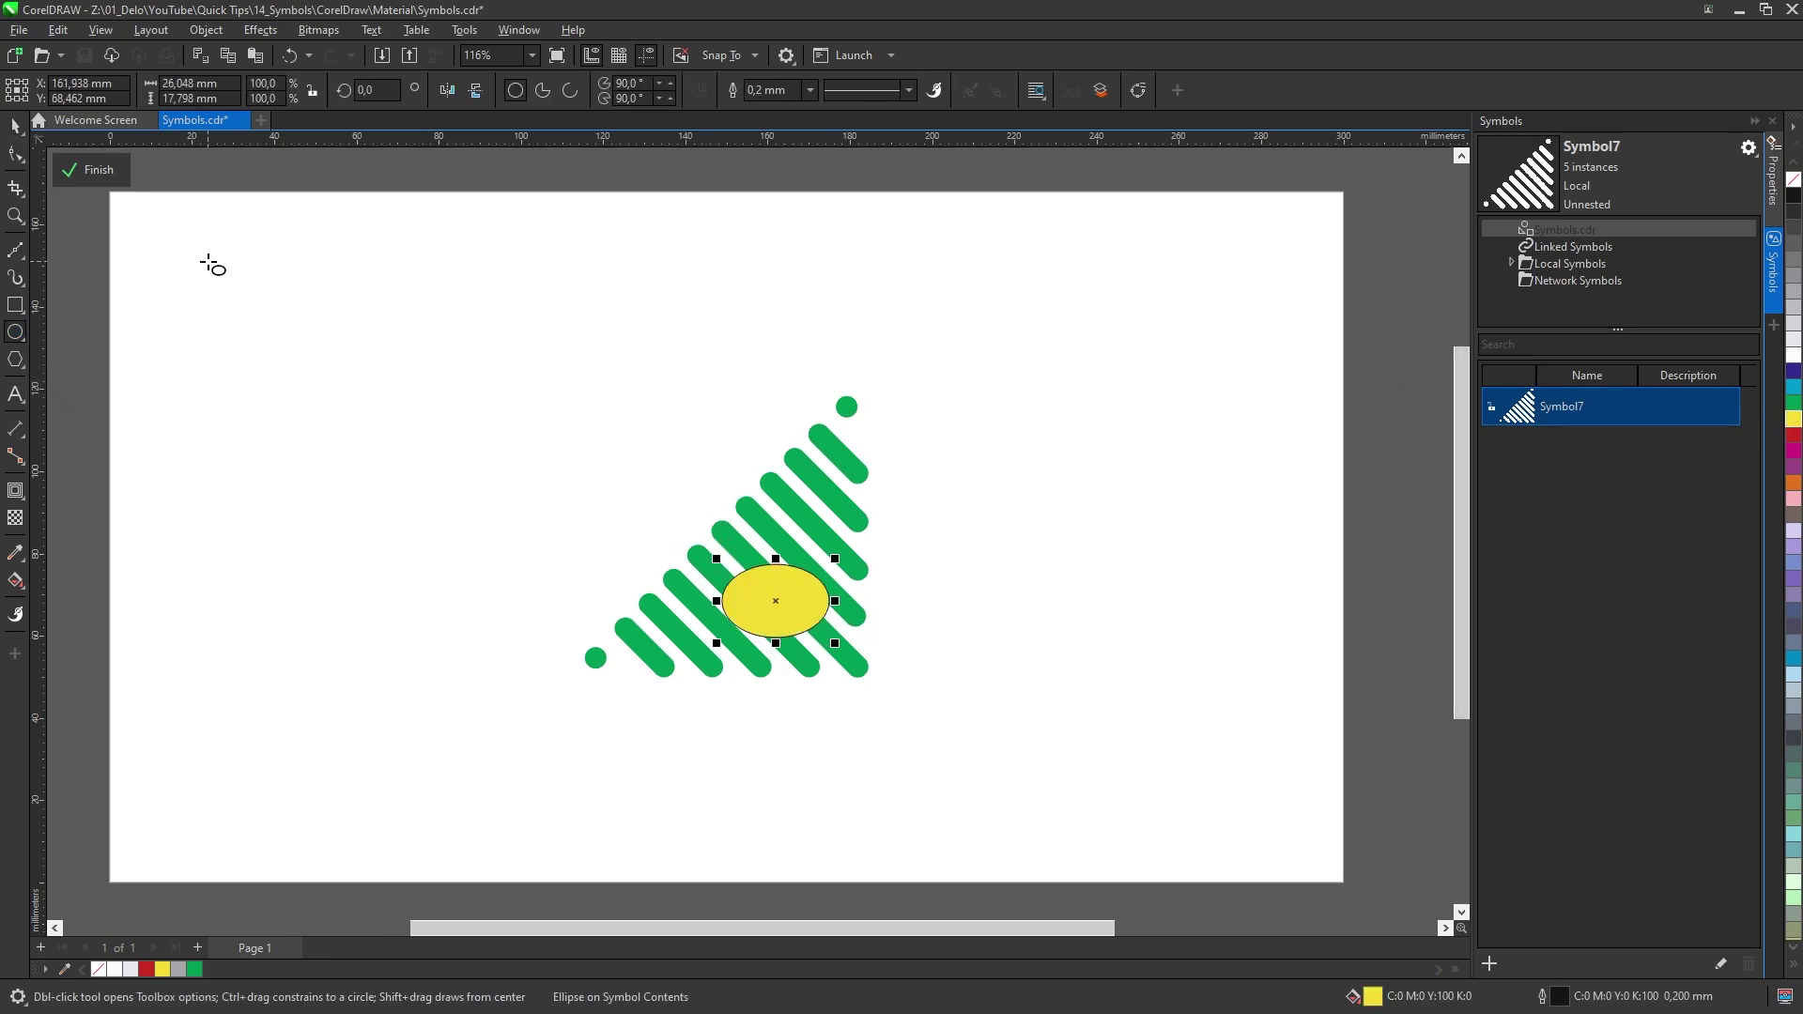
{"action": "left_click", "coordinate": [94, 171]}
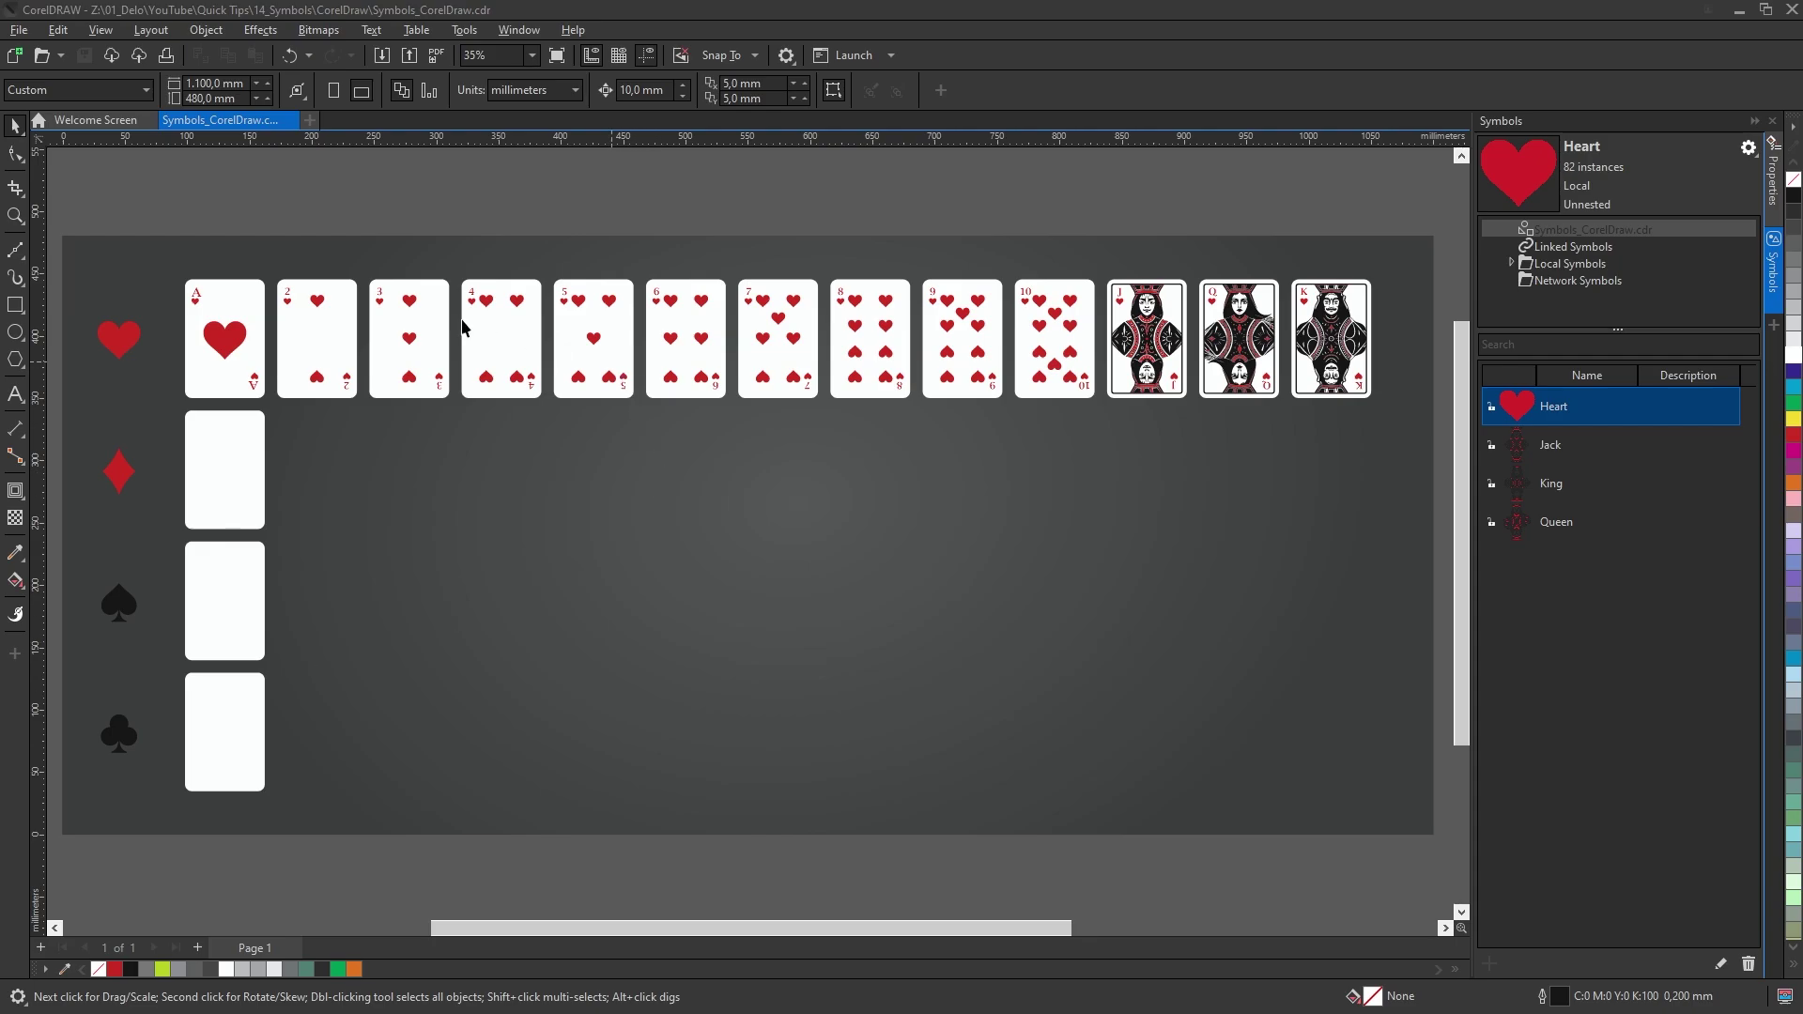
Step: Select the whole heart card row together with the four suit symbols at the left edge
{"action": "left_click", "coordinate": [237, 336]}
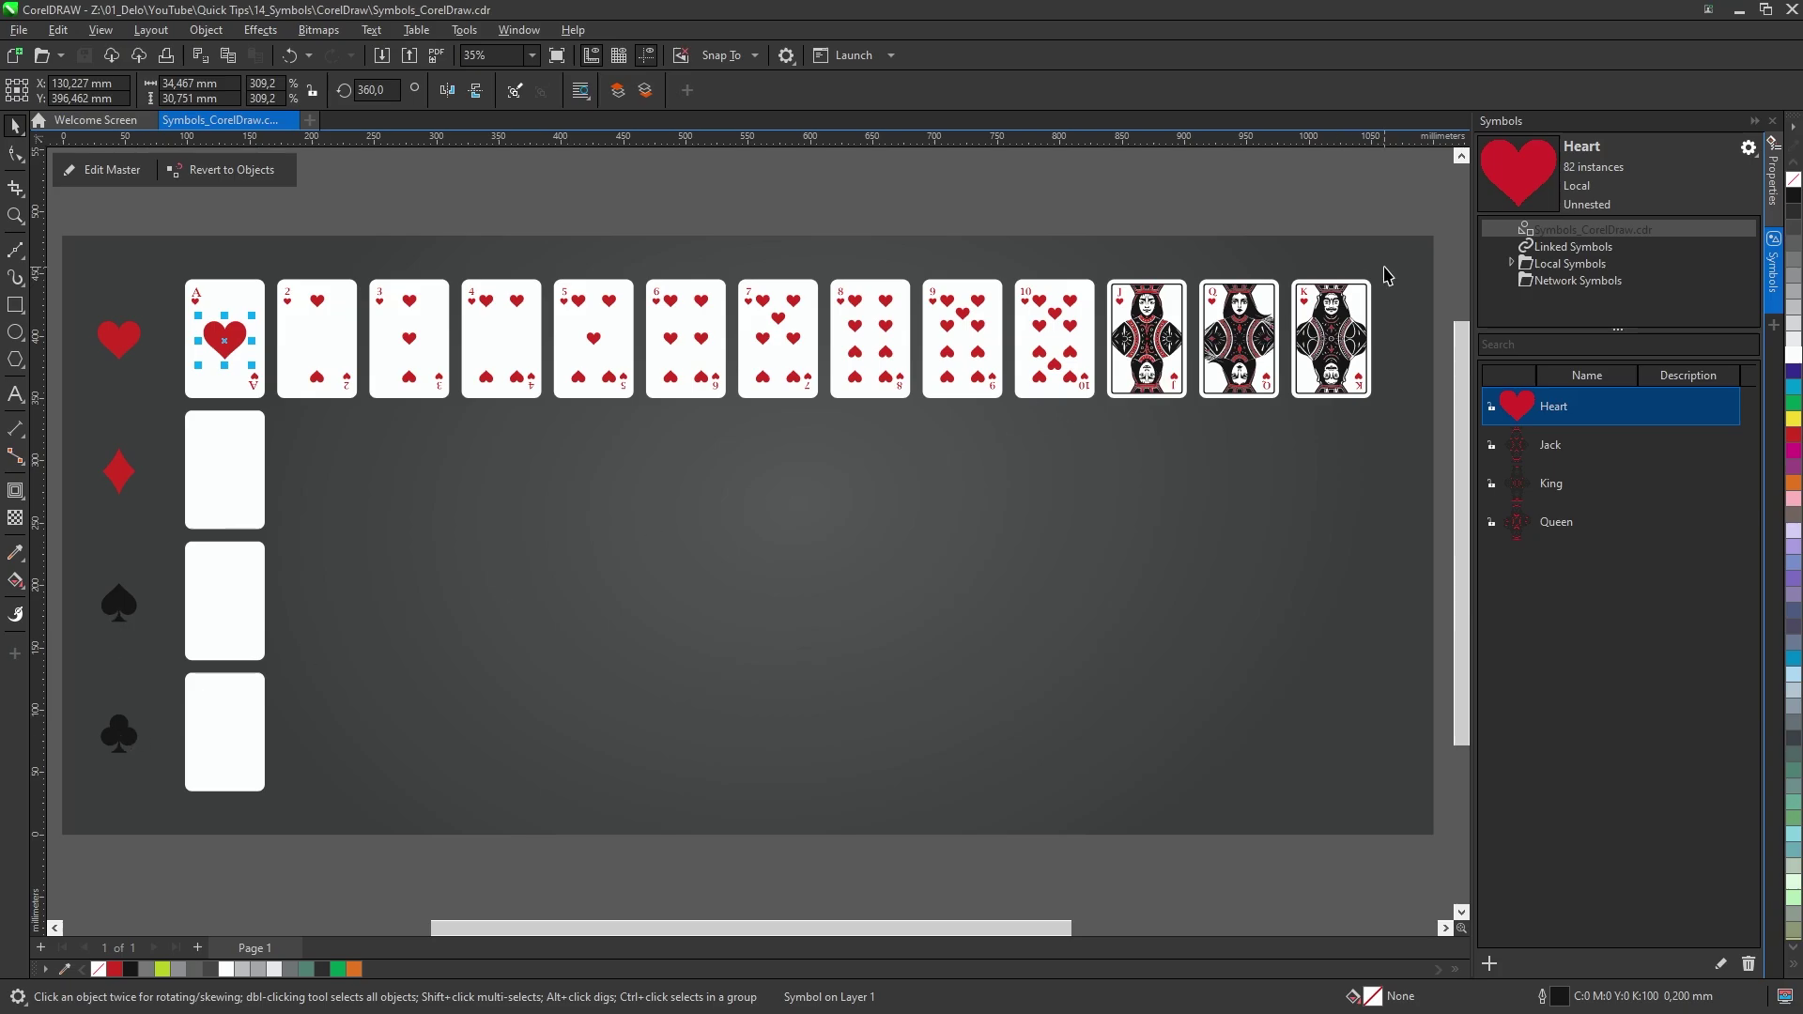
{"action": "left_click_drag", "start_coordinate": [1388, 265], "coordinate": [173, 414]}
{"action": "left_click_drag", "start_coordinate": [161, 428], "coordinate": [81, 799]}
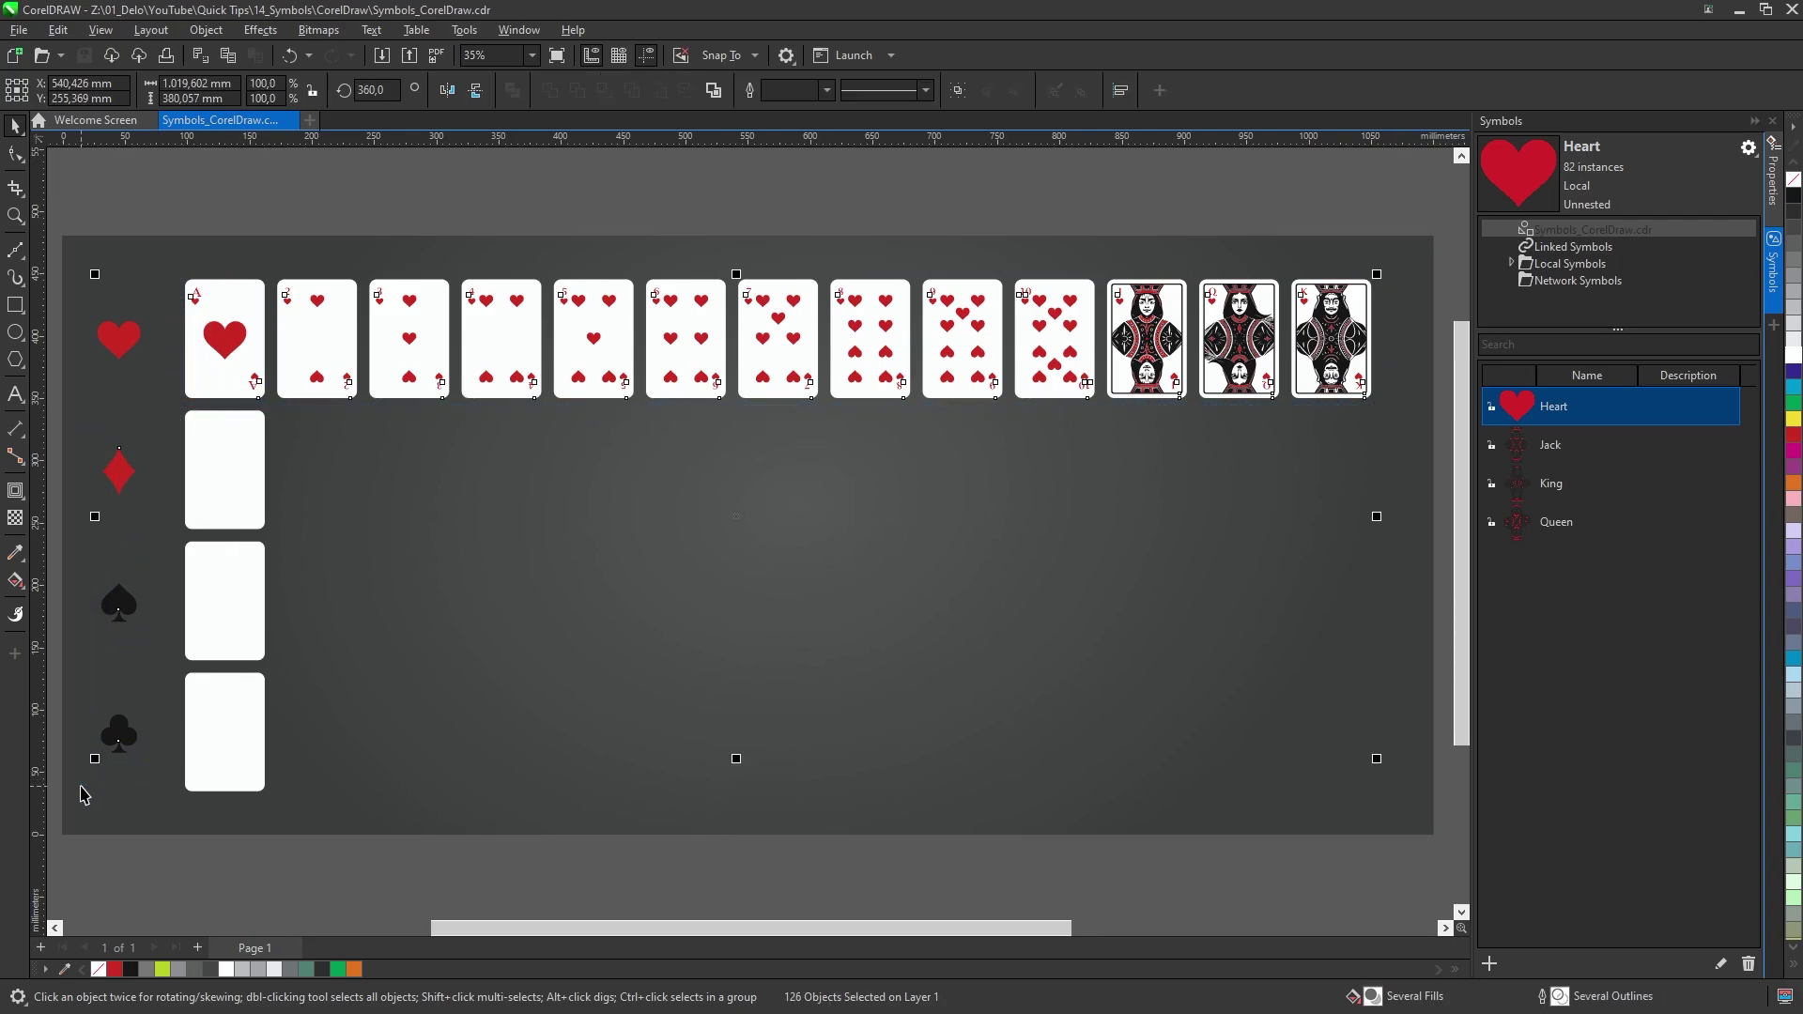
{"action": "left_click", "coordinate": [58, 29]}
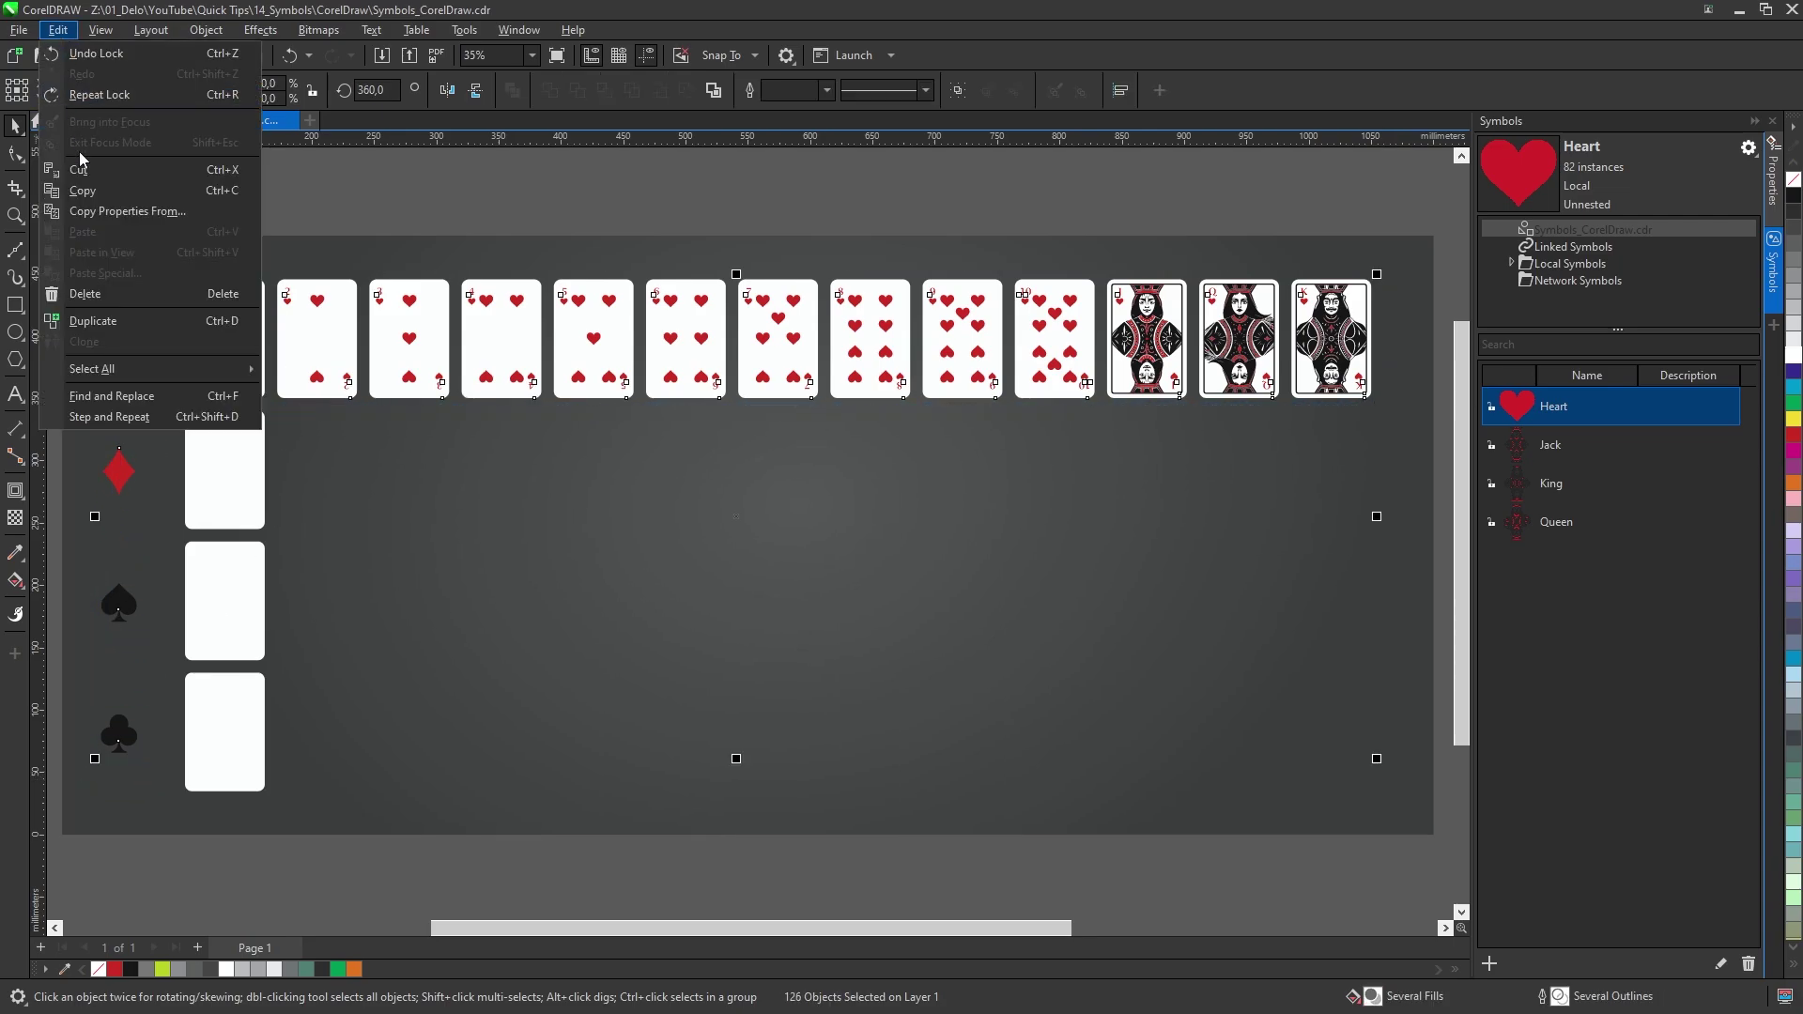
Step: Copy the hearts row and suit symbols into a new 1100 × 480 mm document, Untitled-1
{"action": "left_click", "coordinate": [84, 195]}
{"action": "left_click", "coordinate": [19, 29]}
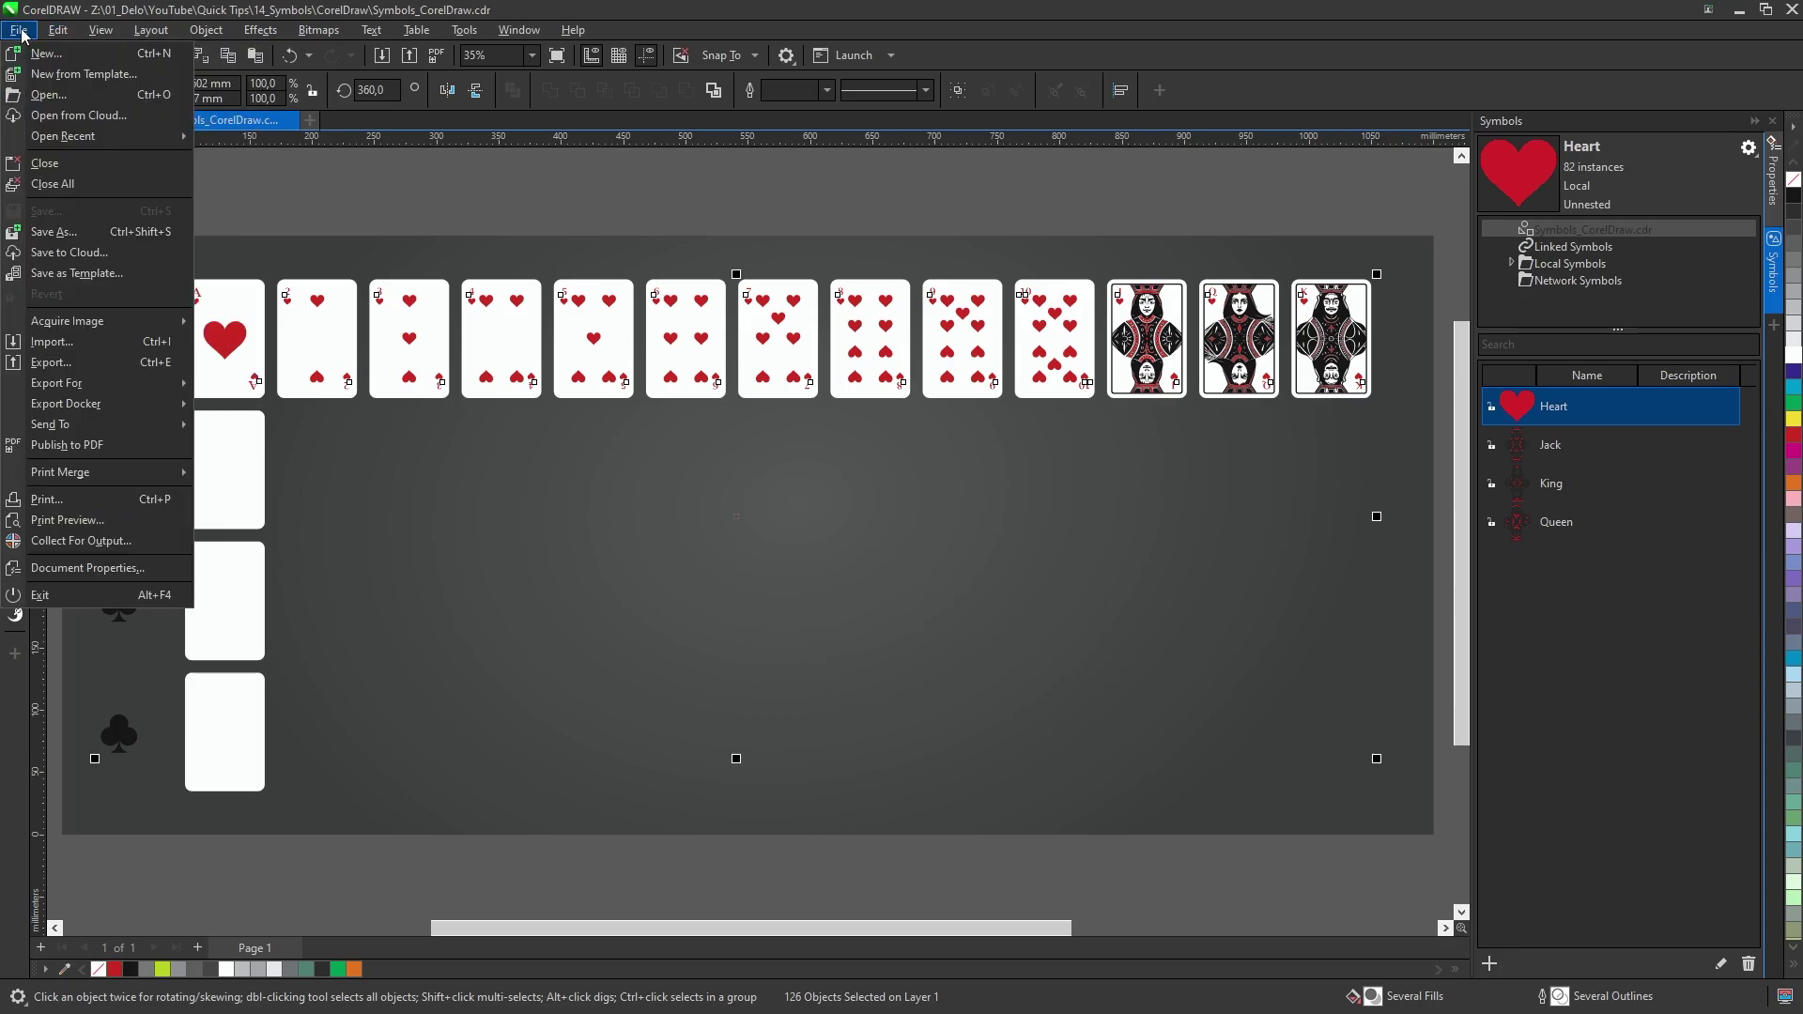
{"action": "left_click", "coordinate": [57, 54]}
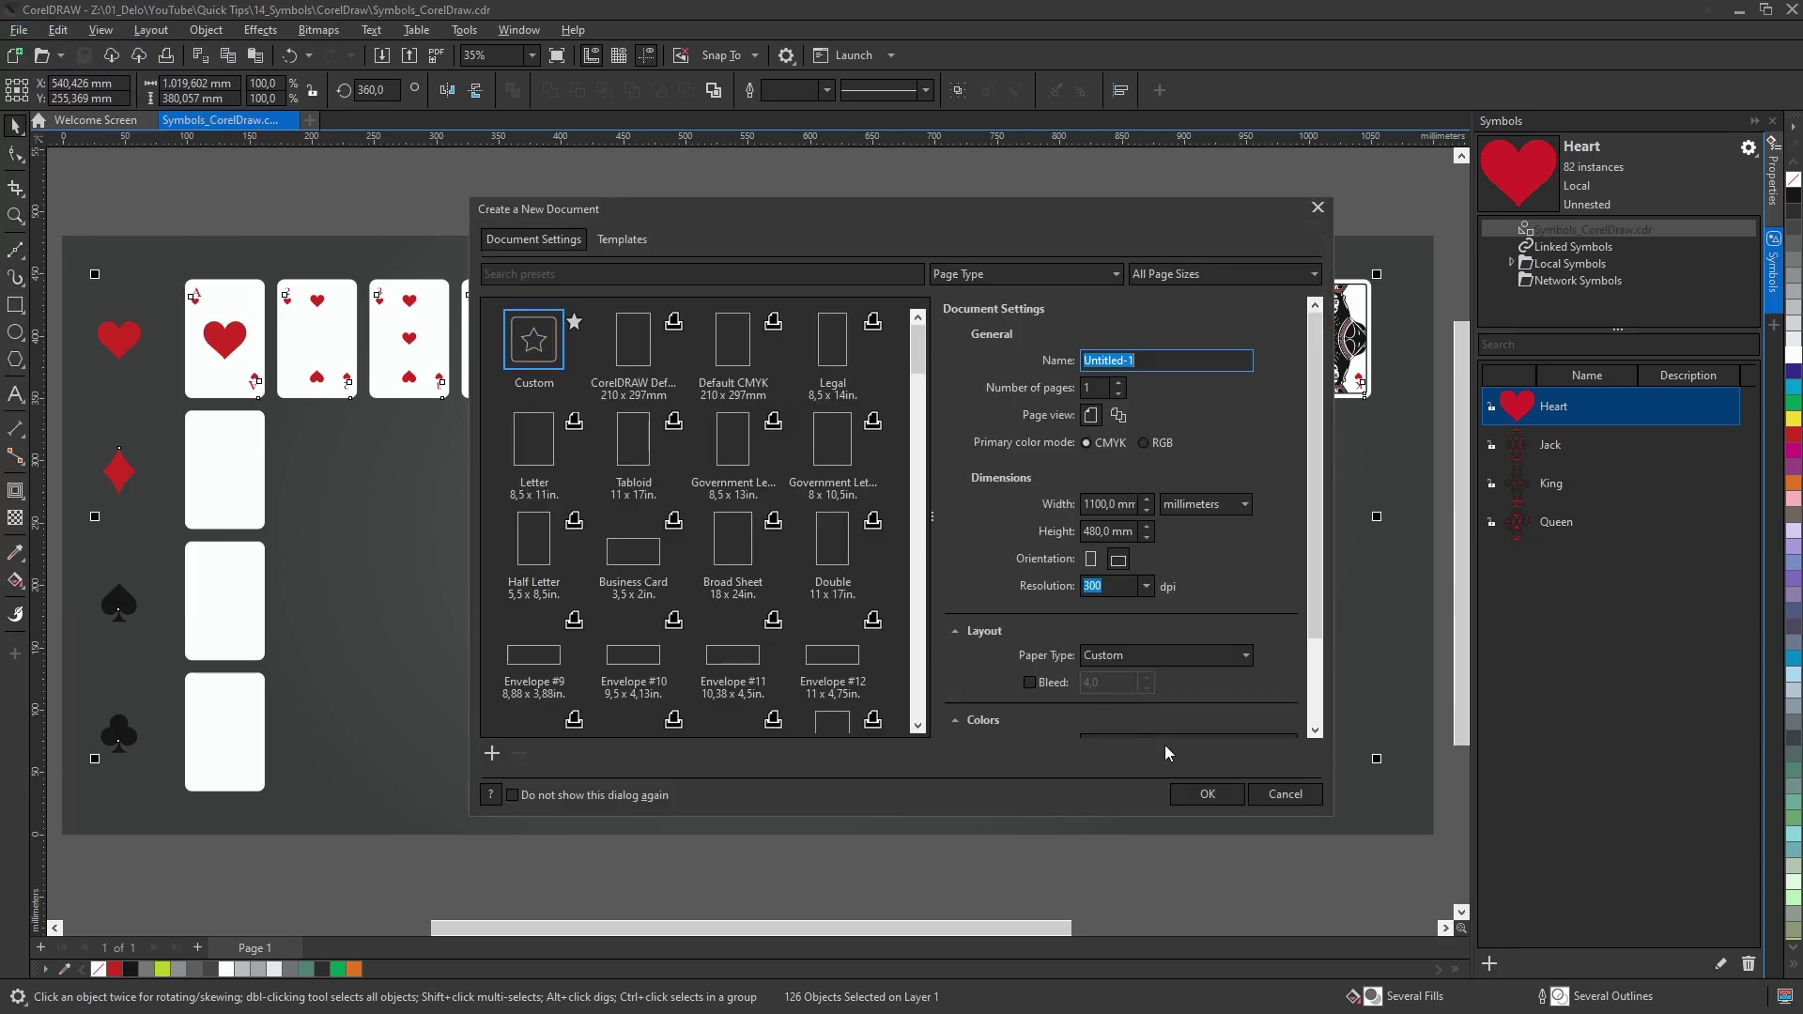
{"action": "left_click", "coordinate": [1205, 791]}
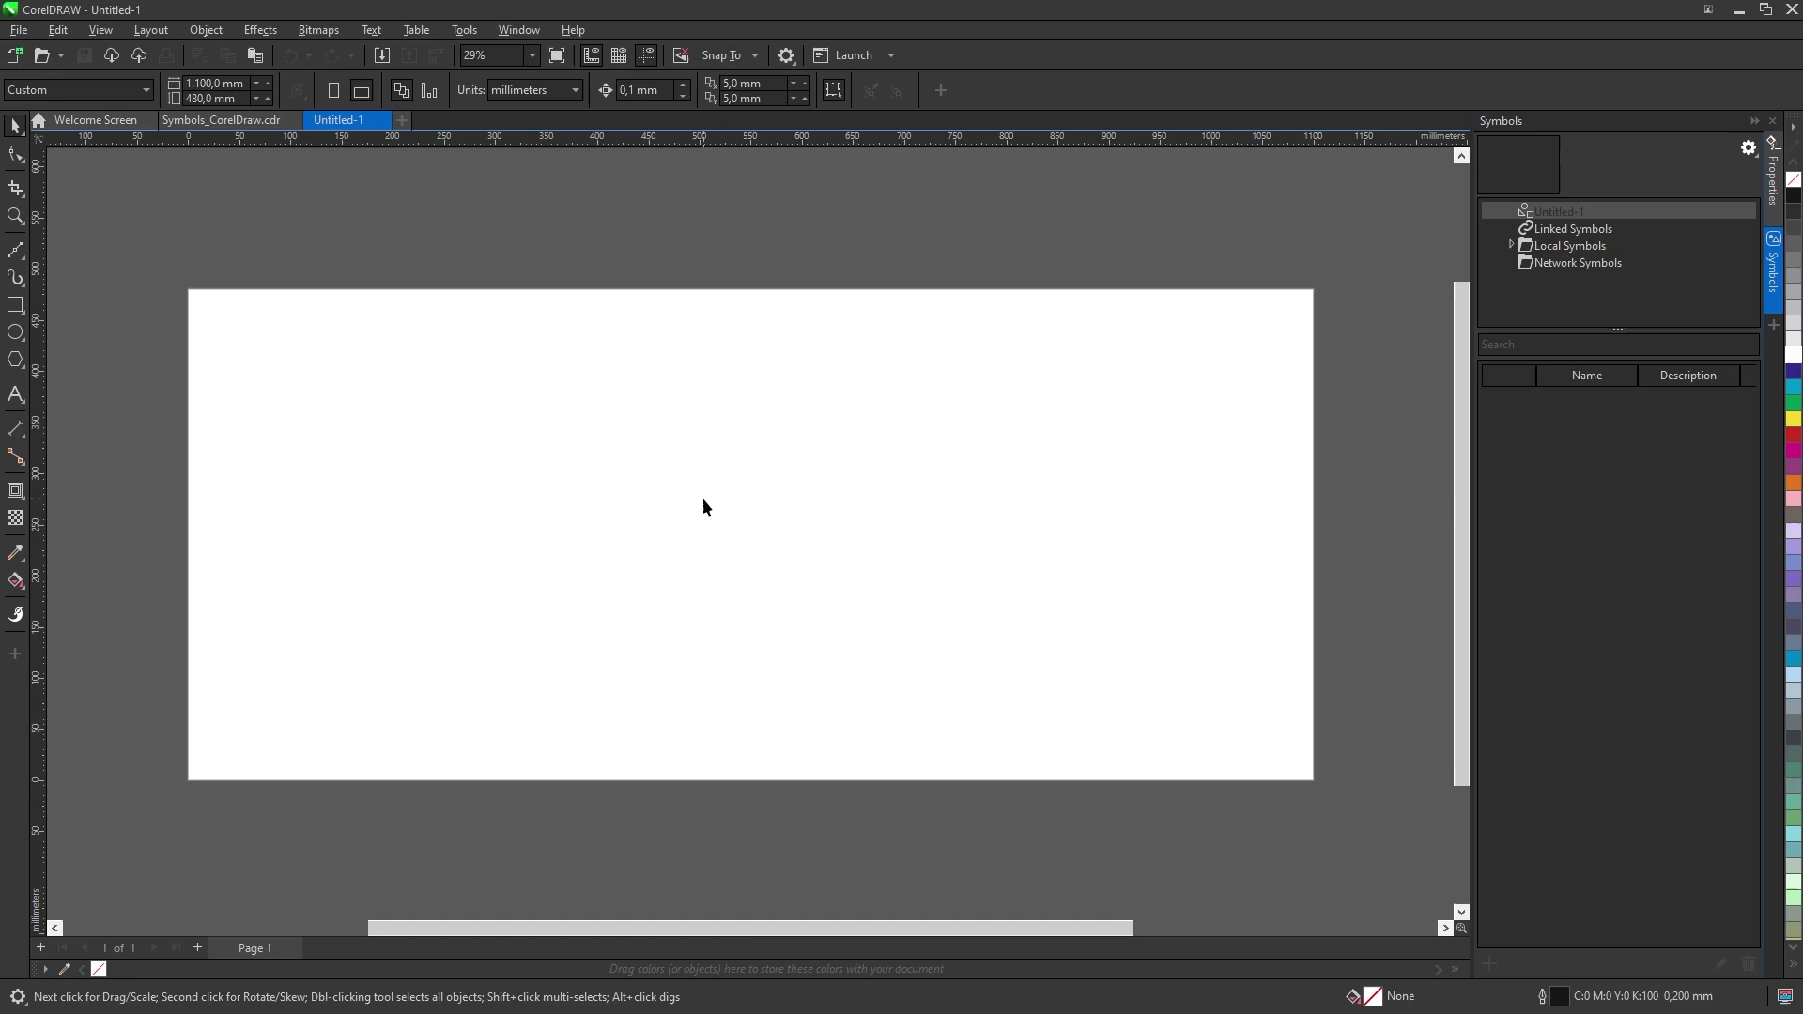
{"action": "left_click", "coordinate": [58, 29]}
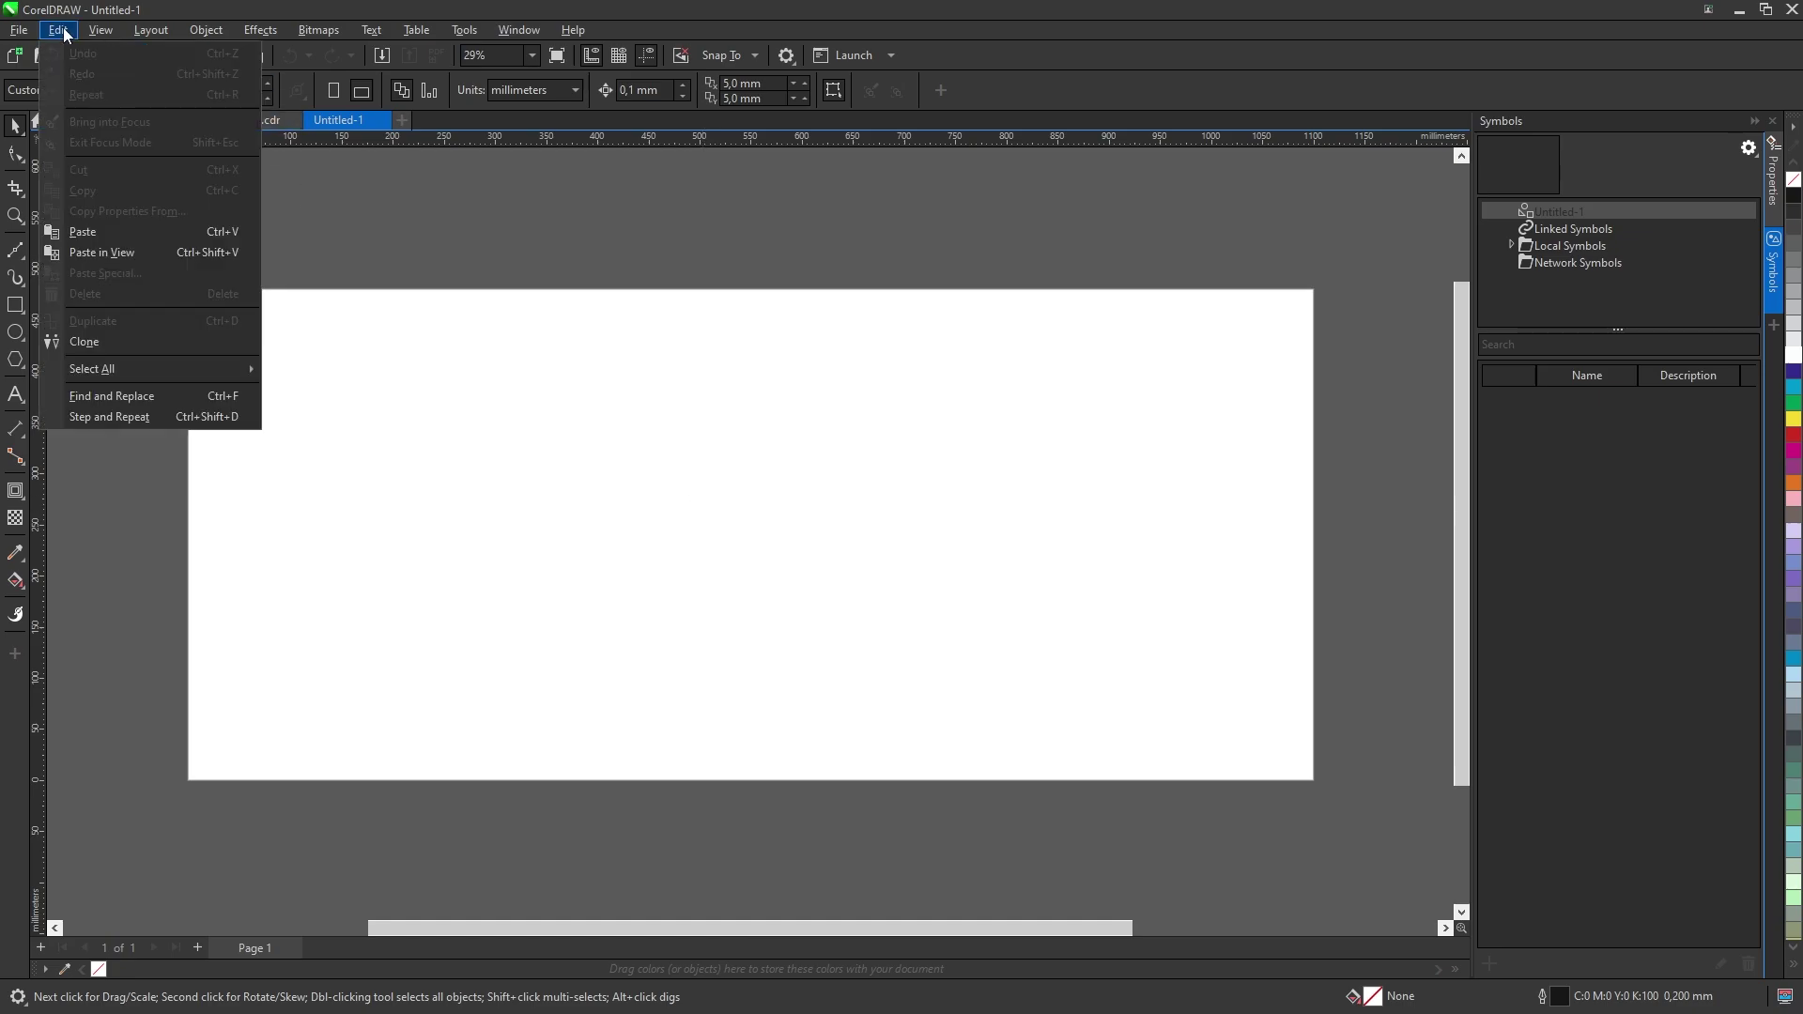
{"action": "left_click", "coordinate": [104, 235]}
{"action": "left_click", "coordinate": [322, 277]}
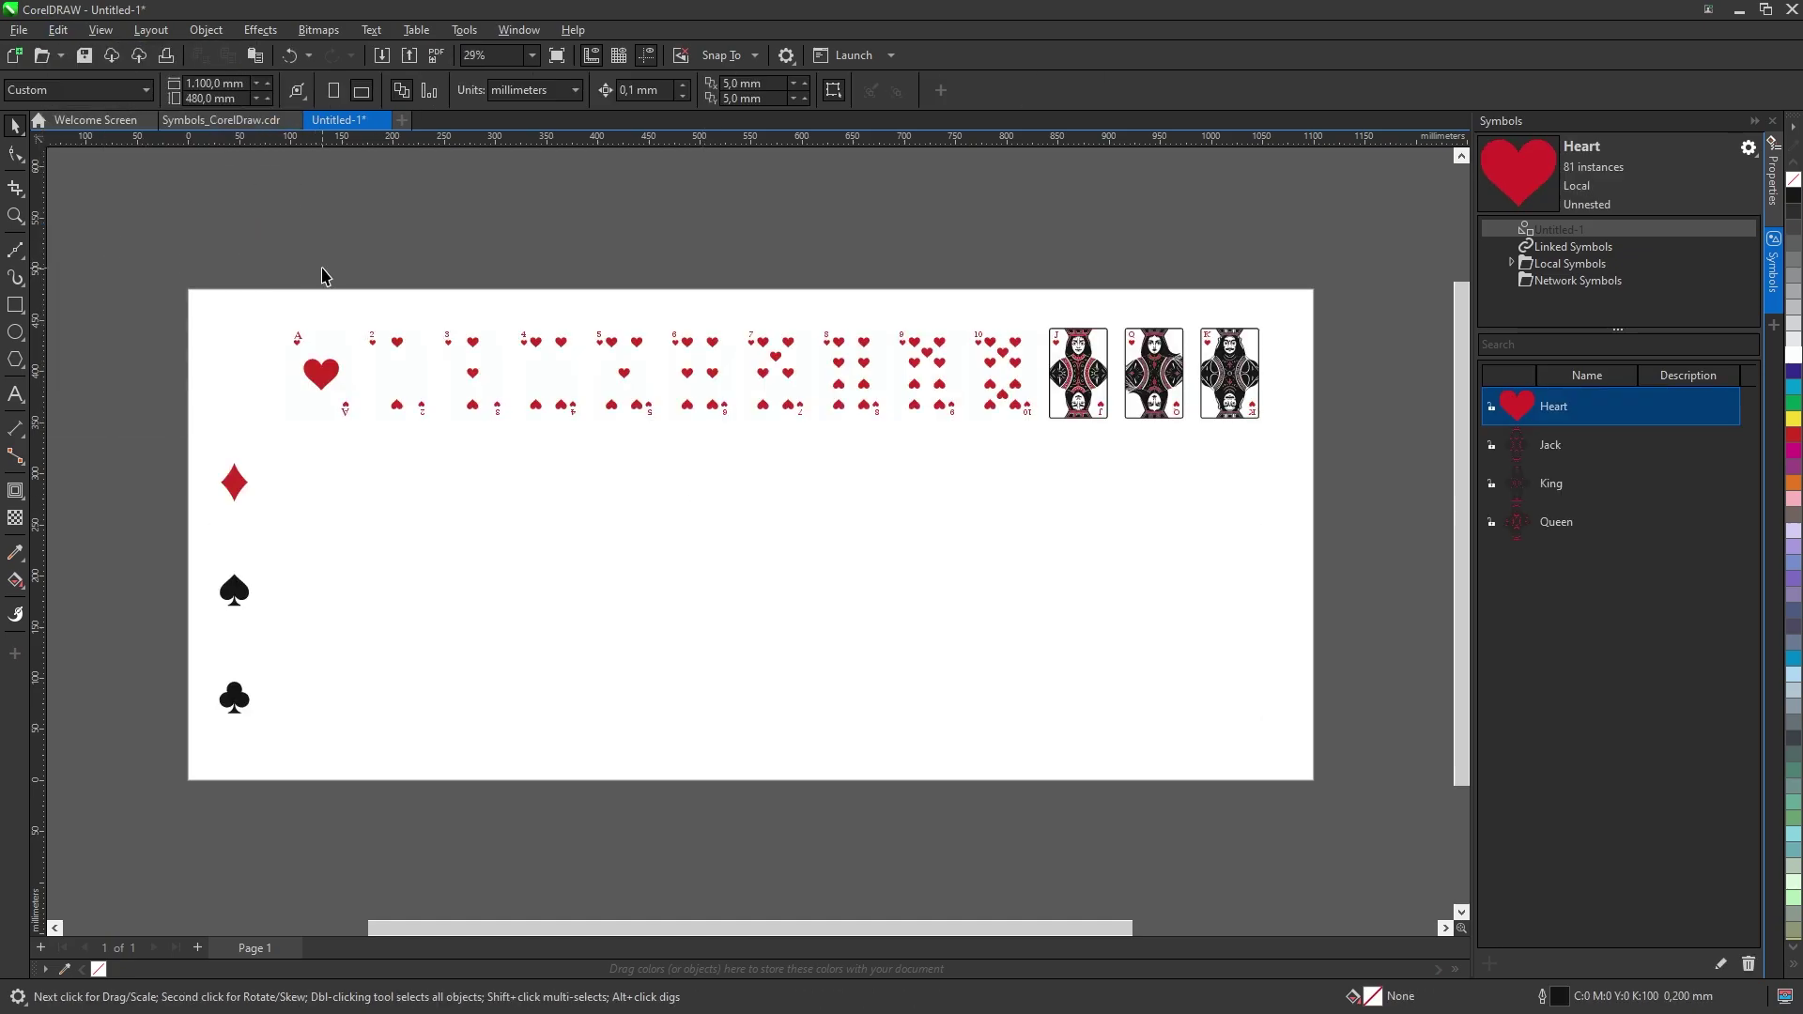
Step: Copy the red diamond suit shape from the page's left edge
{"action": "left_click", "coordinate": [237, 482]}
{"action": "right_click", "coordinate": [238, 482]}
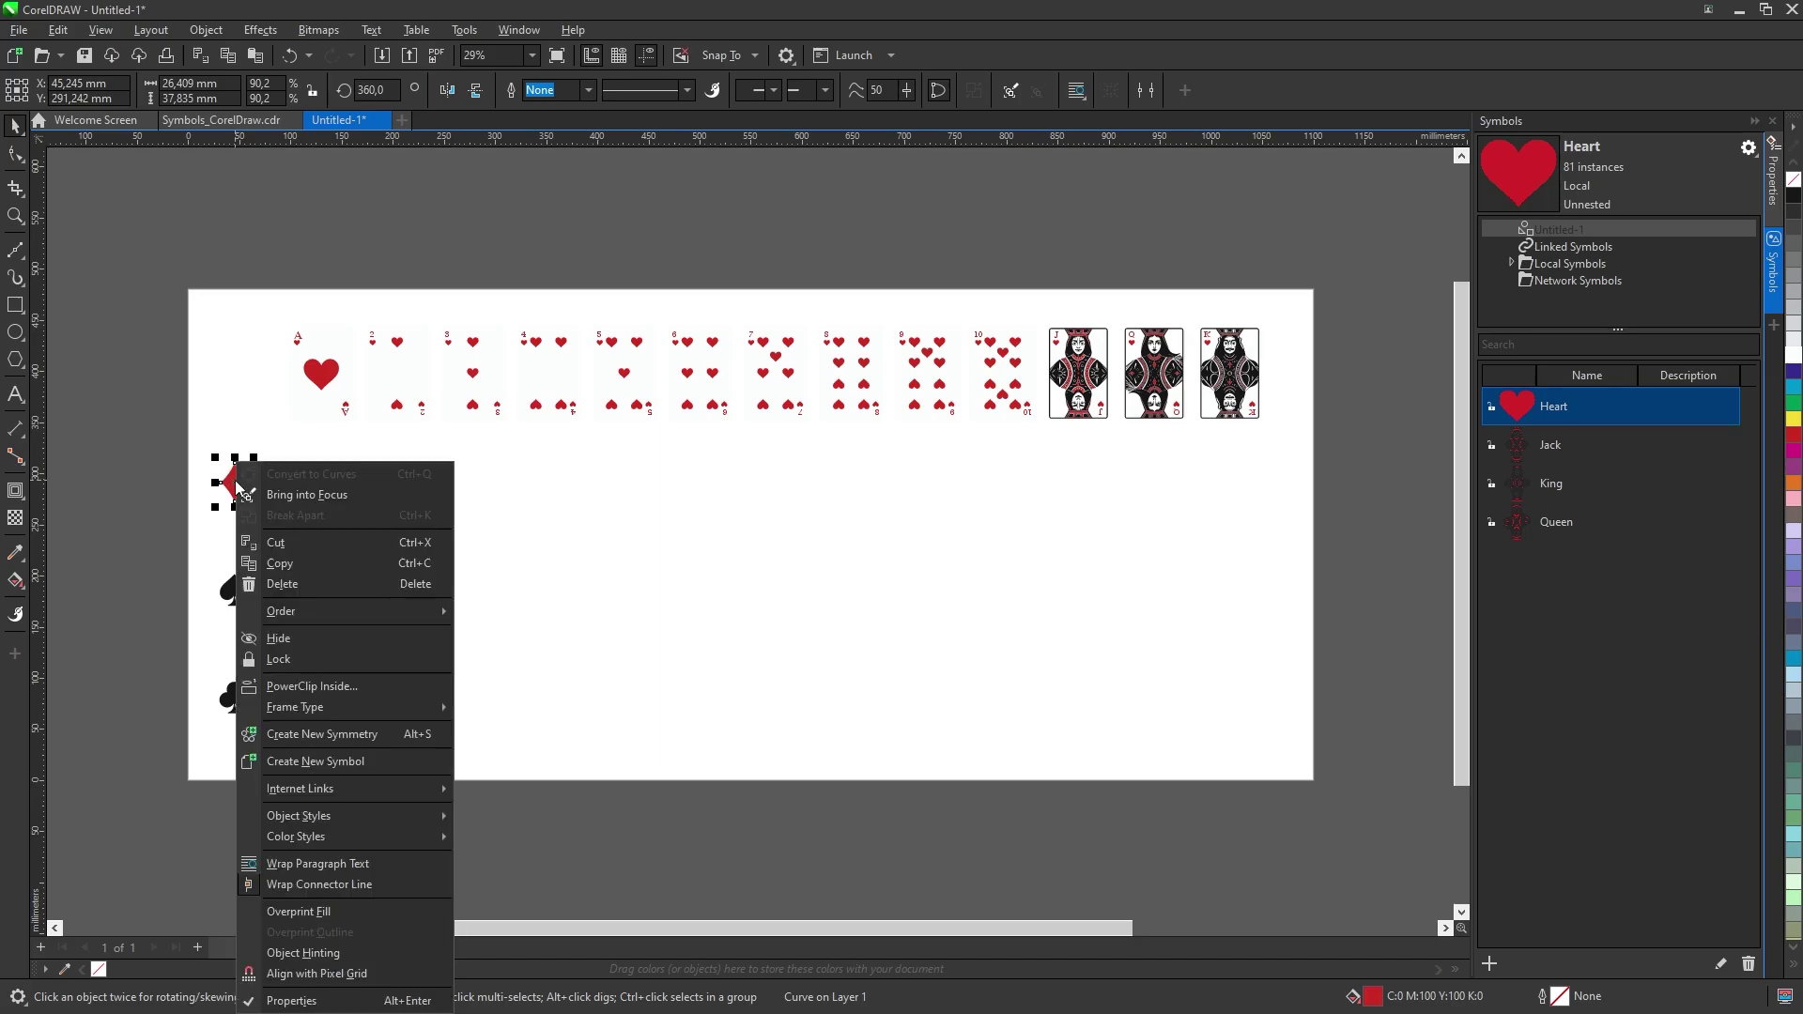
{"action": "left_click", "coordinate": [288, 563]}
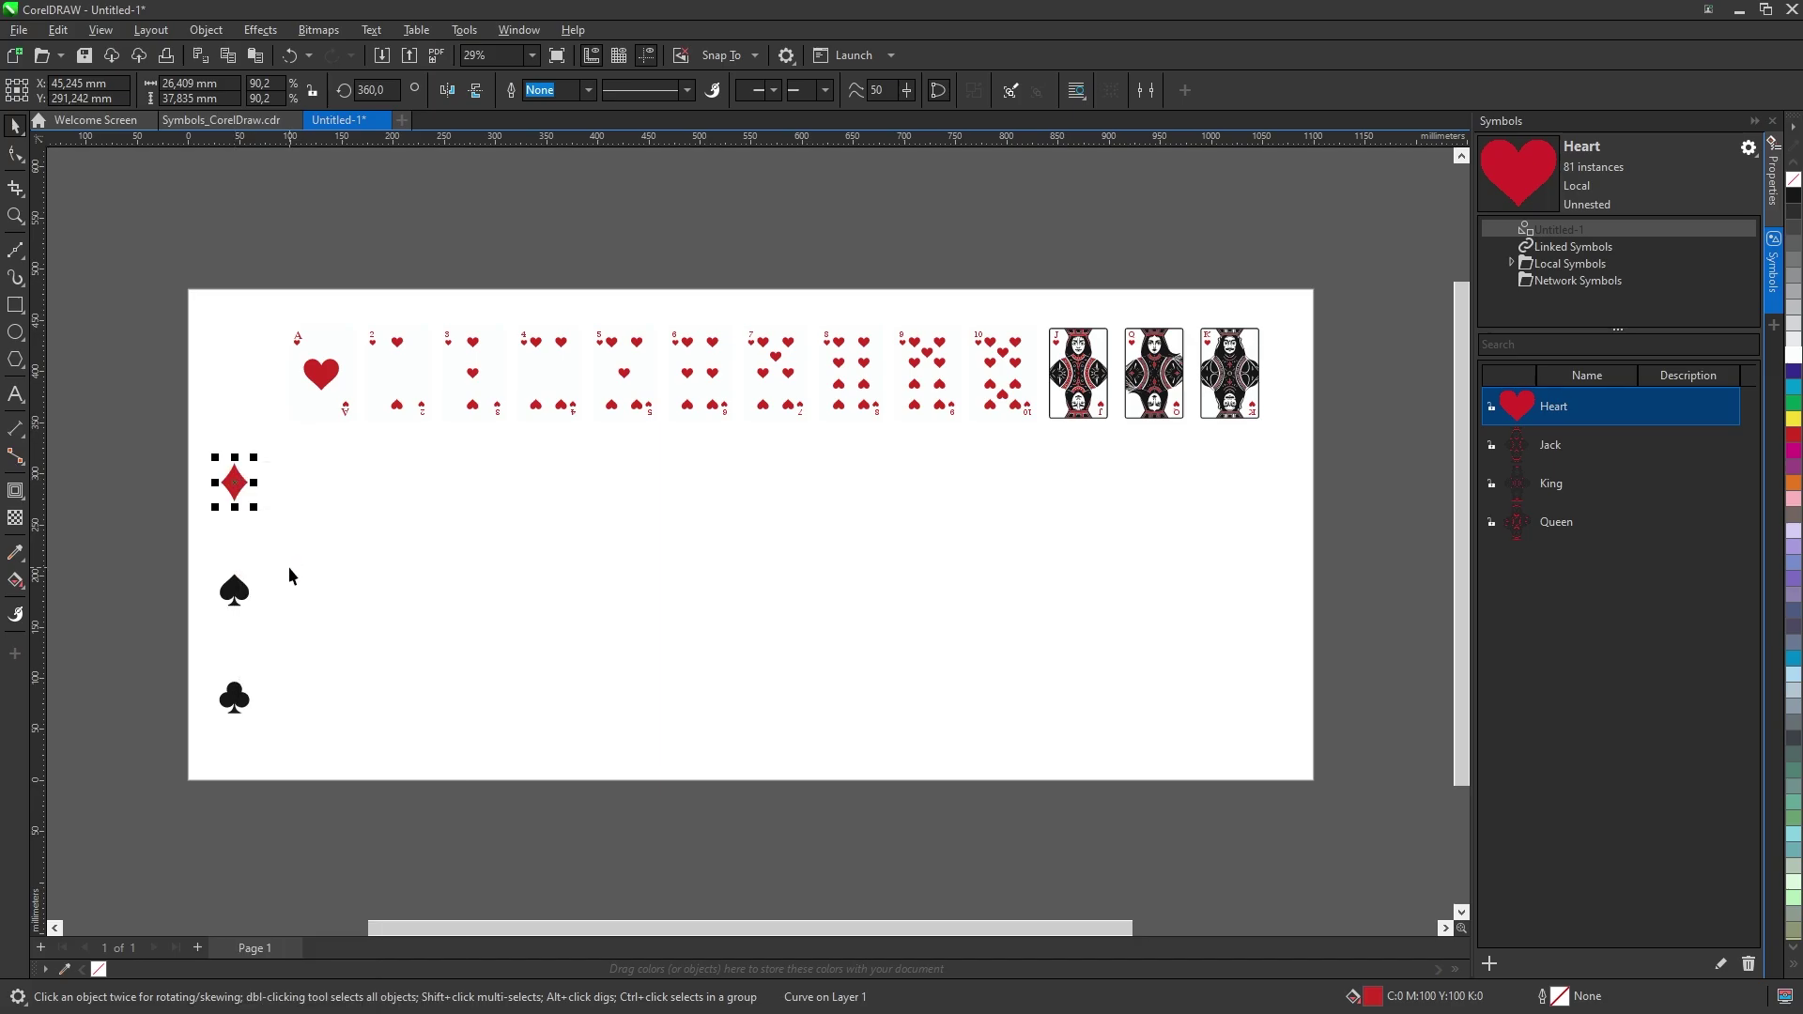
Step: Edit the Heart symbol master, pasting the red diamond scaled and centred over the heart
{"action": "left_click", "coordinate": [324, 374]}
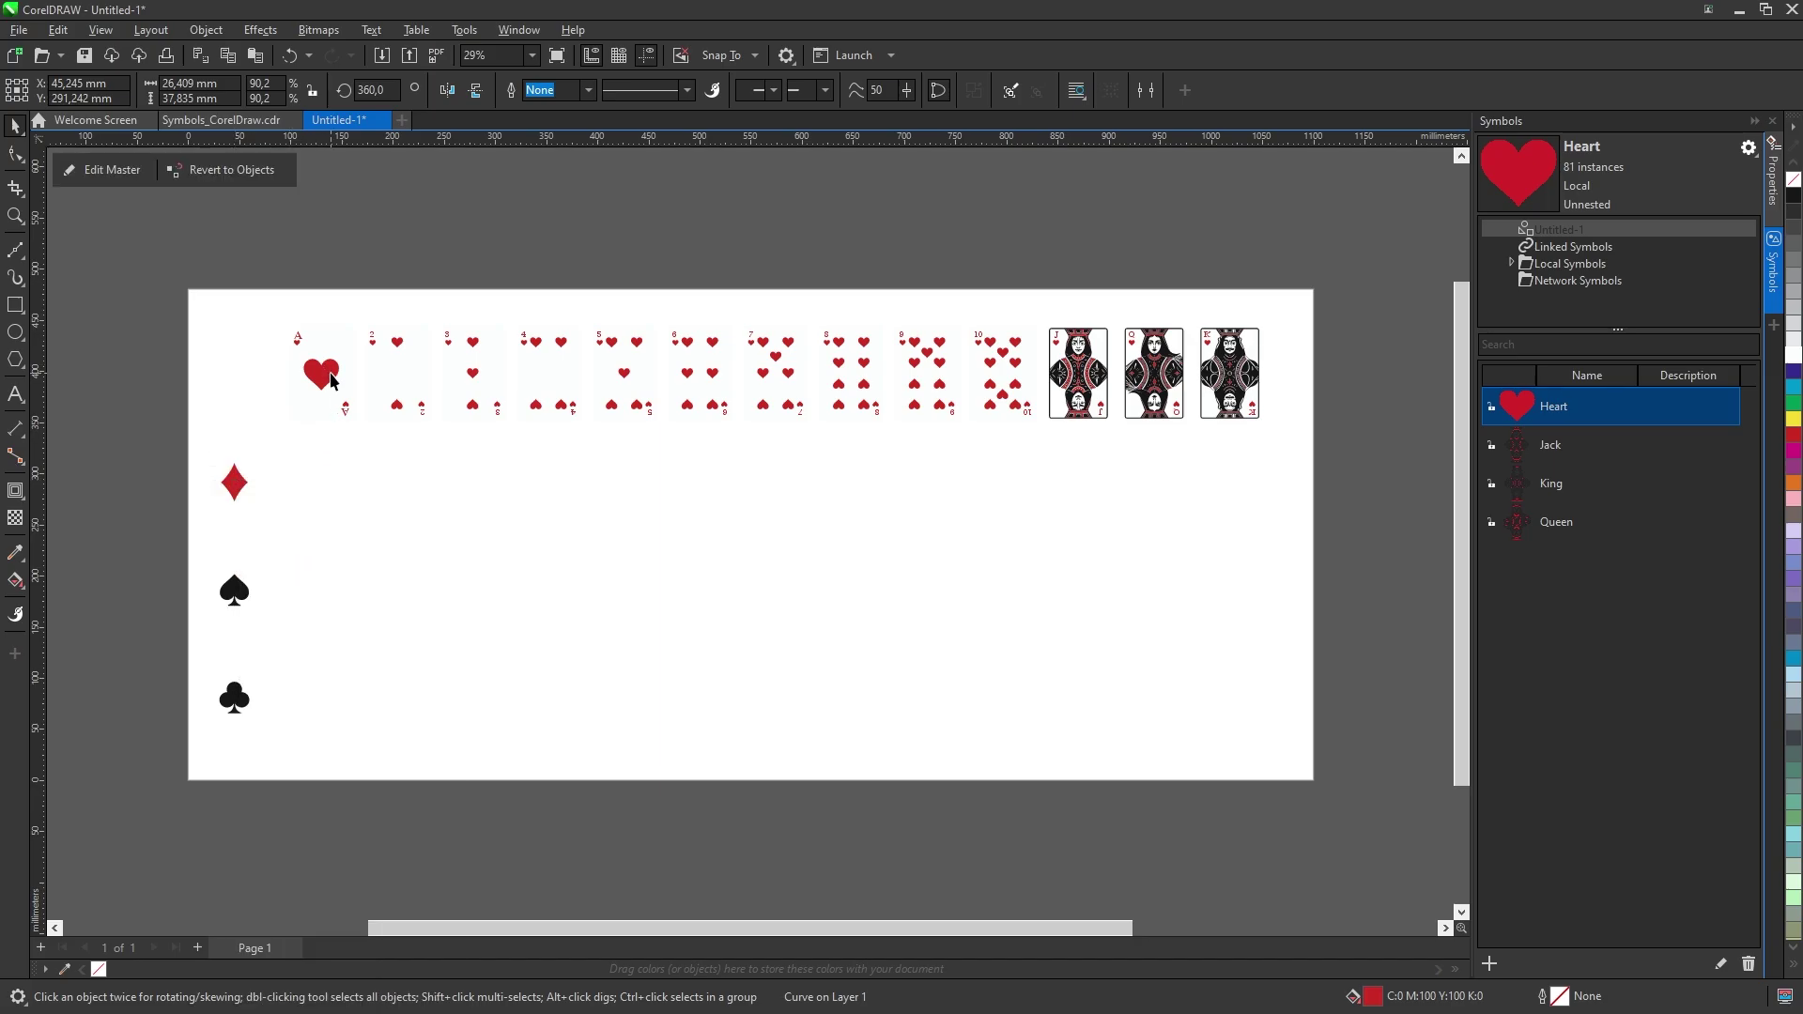
{"action": "left_click", "coordinate": [124, 178]}
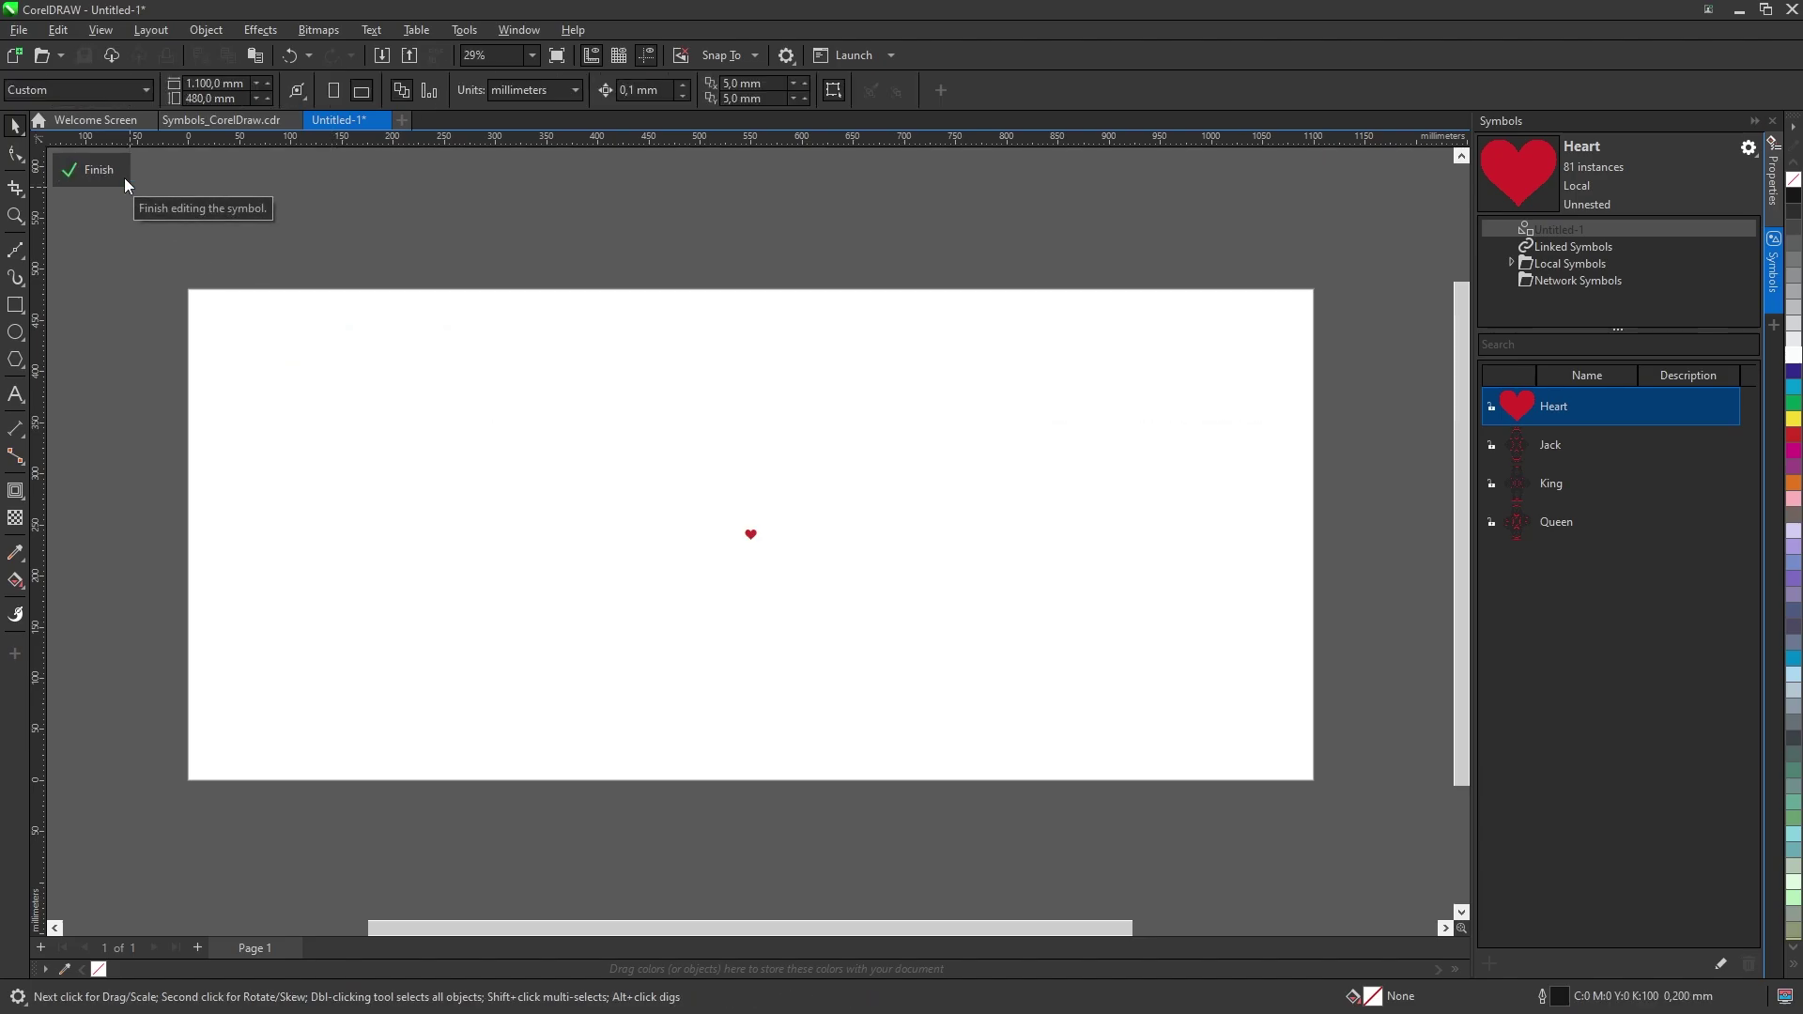
{"action": "key", "text": "ctrl+v"}
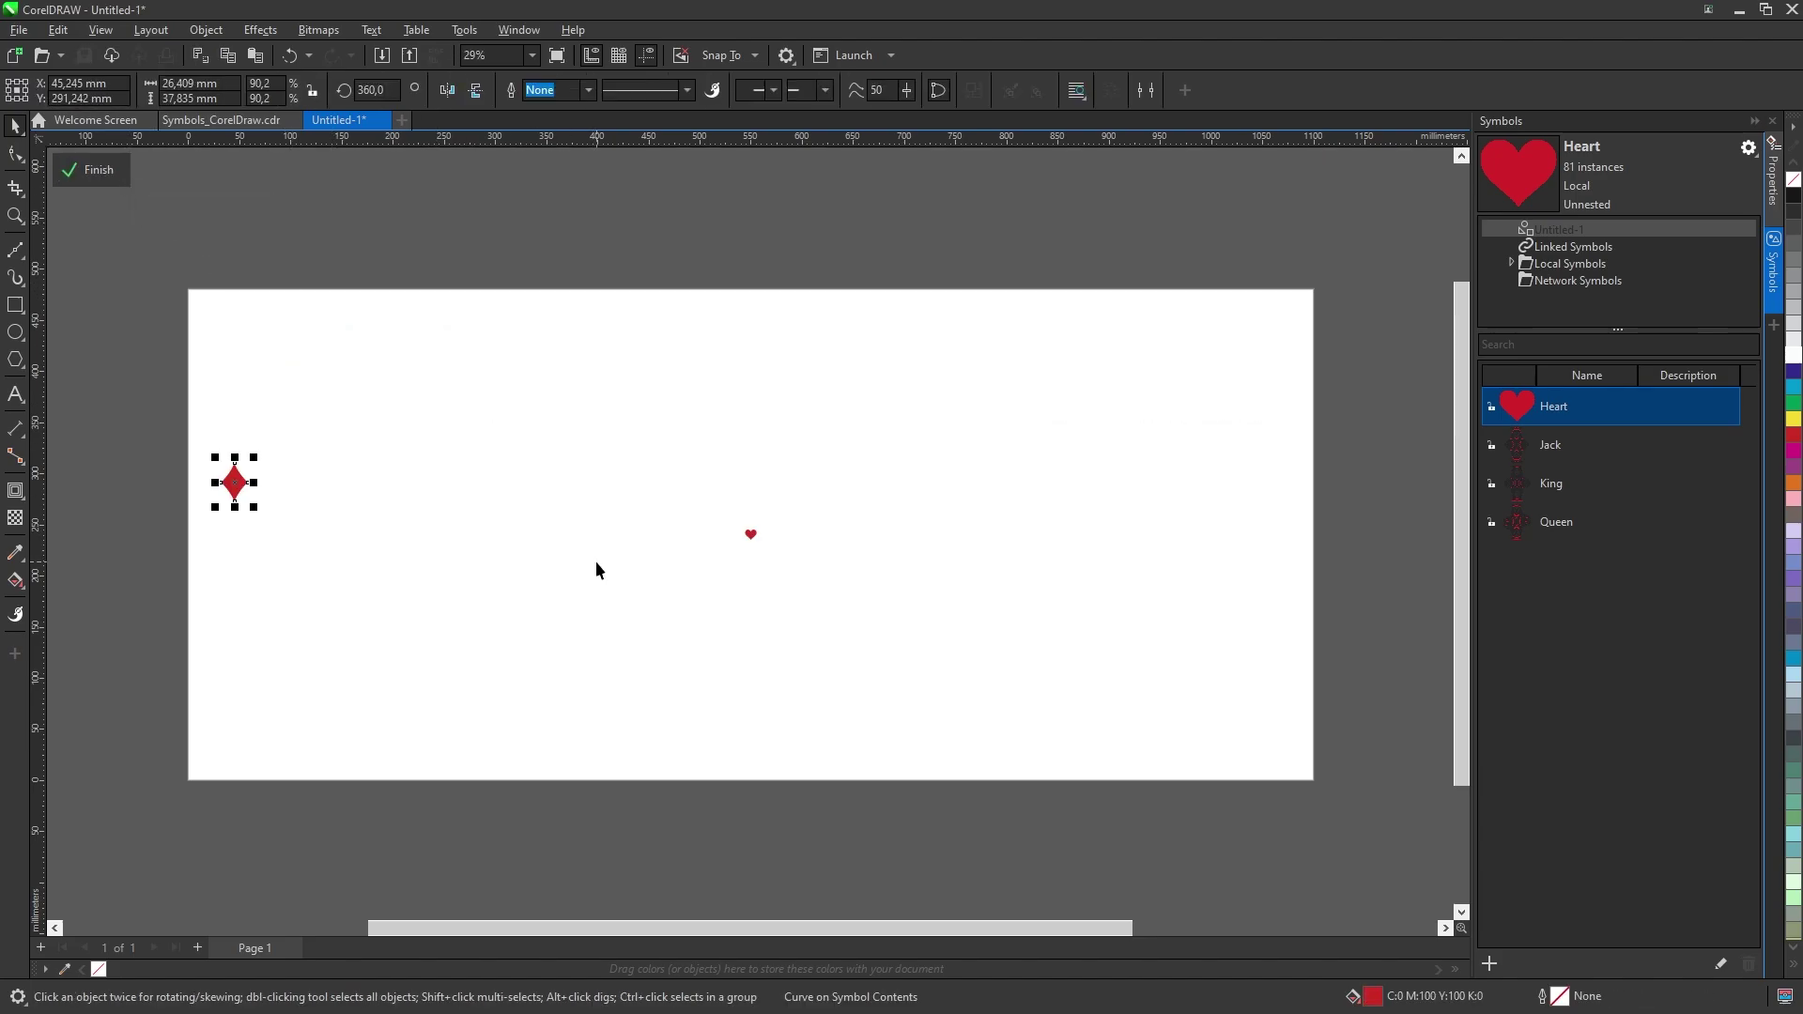
{"action": "left_click_drag", "start_coordinate": [246, 479], "coordinate": [788, 533]}
{"action": "scroll", "coordinate": [788, 532], "scroll_direction": "up", "scroll_amount": 5}
{"action": "left_click_drag", "start_coordinate": [862, 416], "coordinate": [805, 496]}
{"action": "left_click_drag", "start_coordinate": [773, 541], "coordinate": [620, 538]}
{"action": "scroll", "coordinate": [624, 526], "scroll_direction": "up", "scroll_amount": 6}
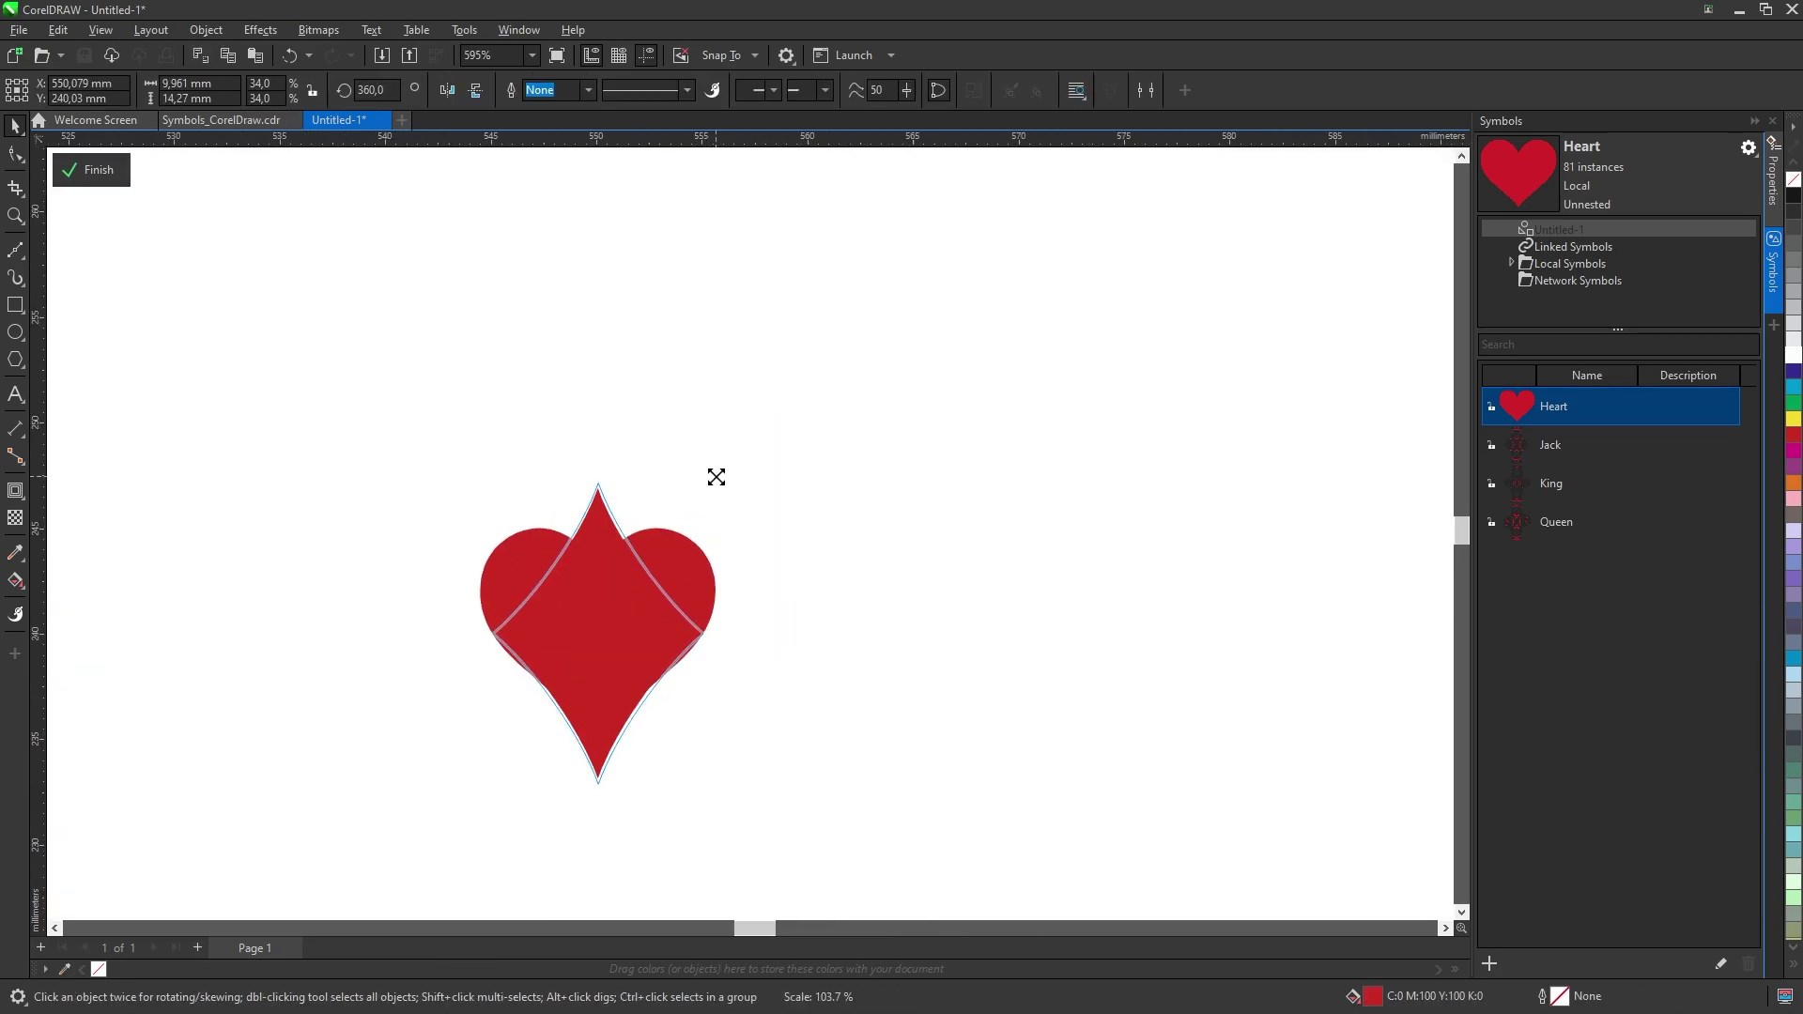
Step: Delete the heart from the master and finish, so every pip becomes a diamond
{"action": "left_click", "coordinate": [695, 554]}
{"action": "key", "text": "Delete"}
{"action": "scroll", "coordinate": [750, 425], "scroll_direction": "down", "scroll_amount": 1}
{"action": "scroll", "coordinate": [750, 425], "scroll_direction": "down", "scroll_amount": 5}
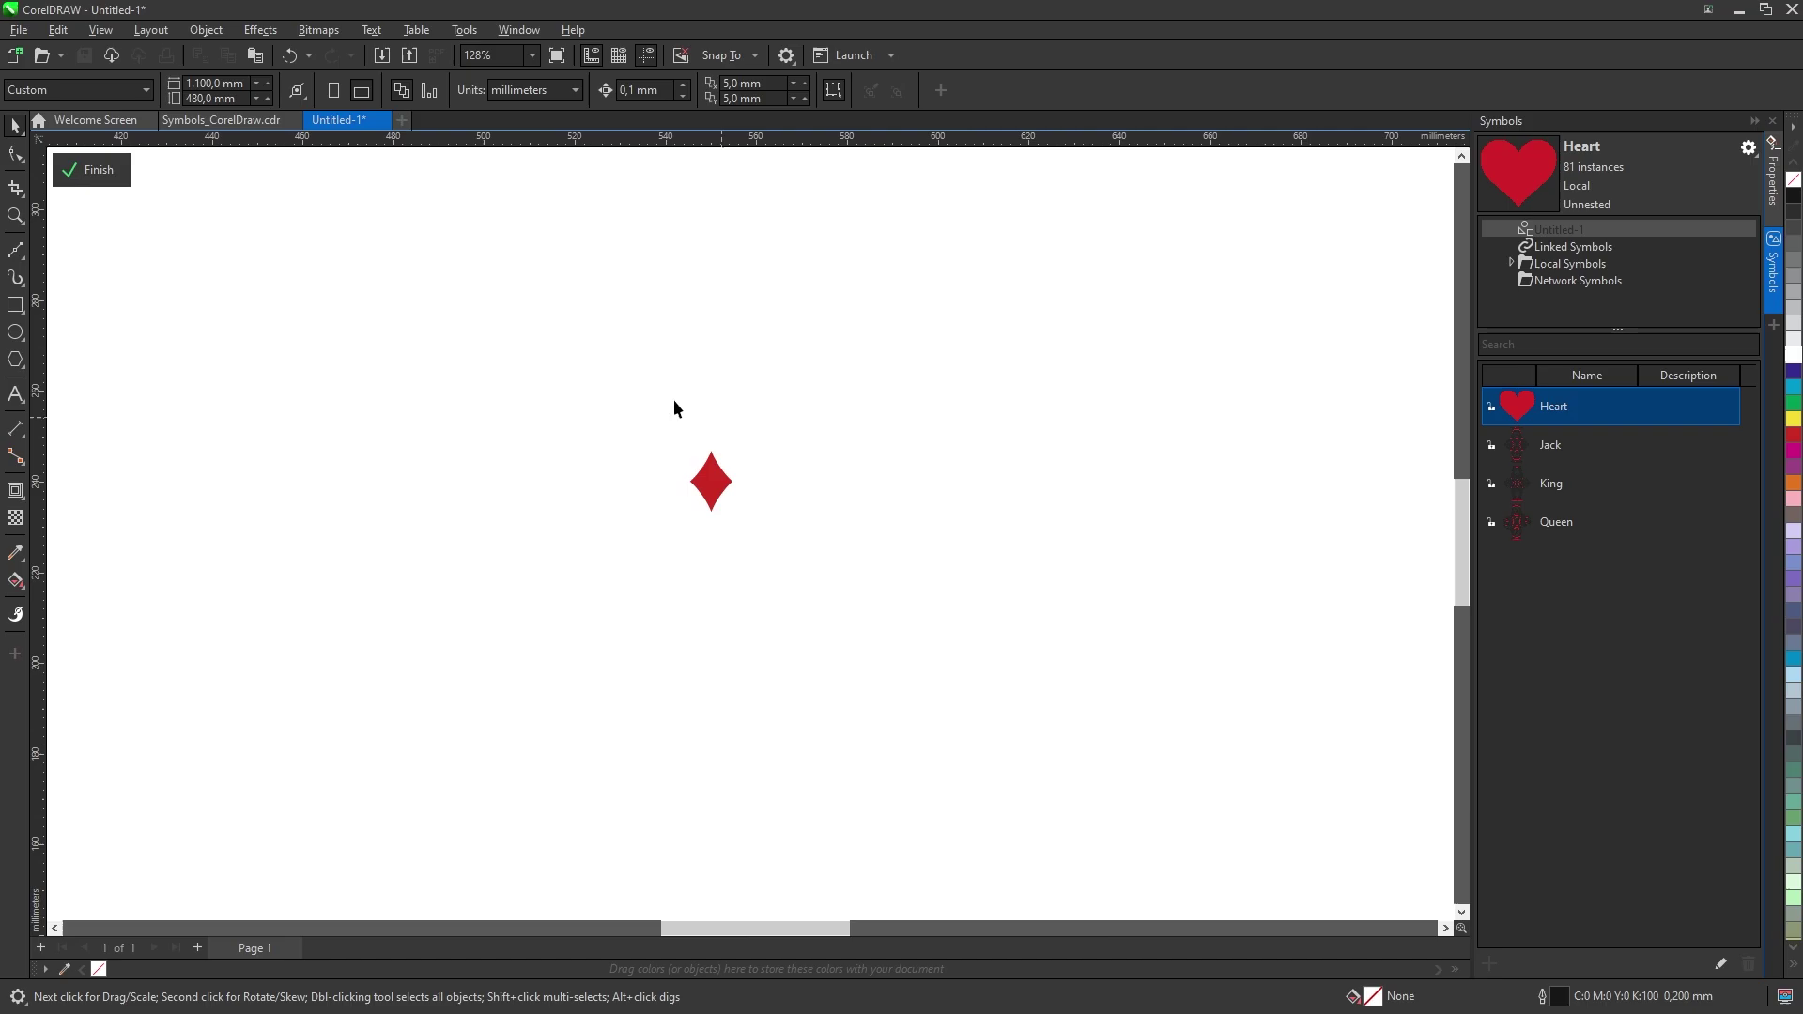
{"action": "left_click", "coordinate": [109, 173]}
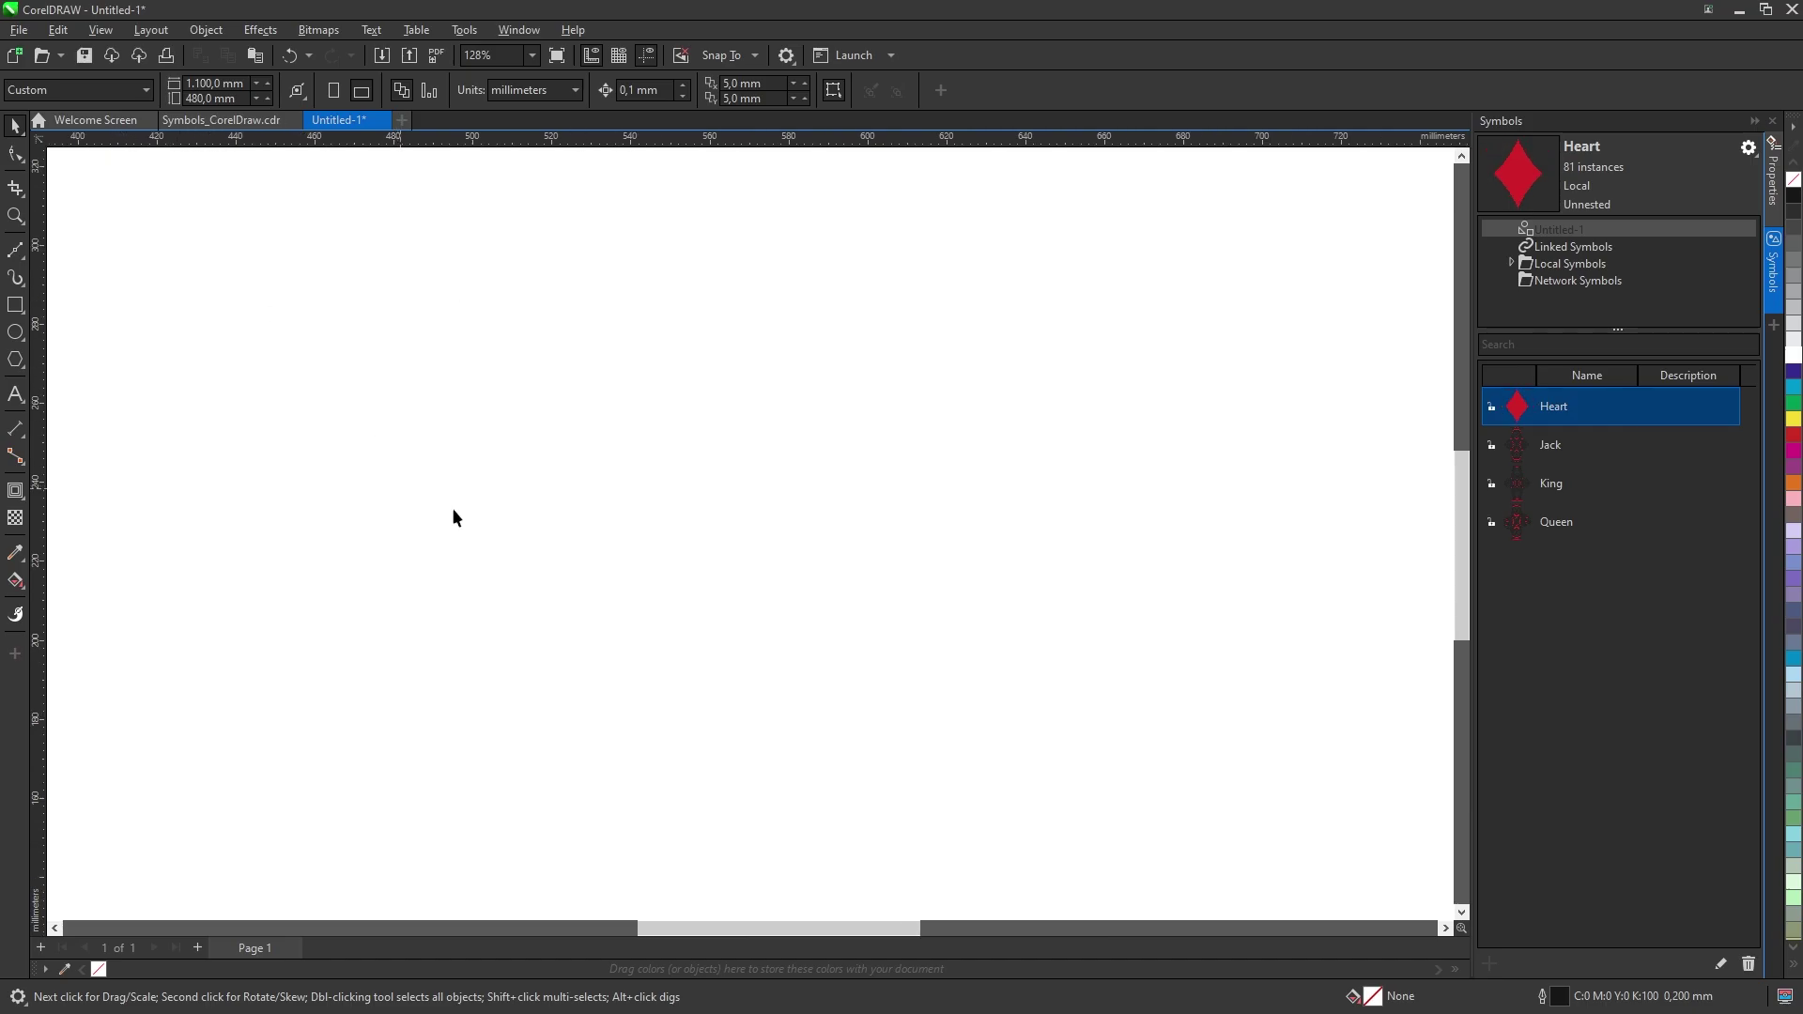
Step: Rename the Heart symbol to Diamond in the Symbols docker
{"action": "scroll", "coordinate": [657, 558], "scroll_direction": "down", "scroll_amount": 5}
{"action": "scroll", "coordinate": [660, 568], "scroll_direction": "down", "scroll_amount": 1}
{"action": "left_click_drag", "start_coordinate": [659, 568], "coordinate": [752, 484]}
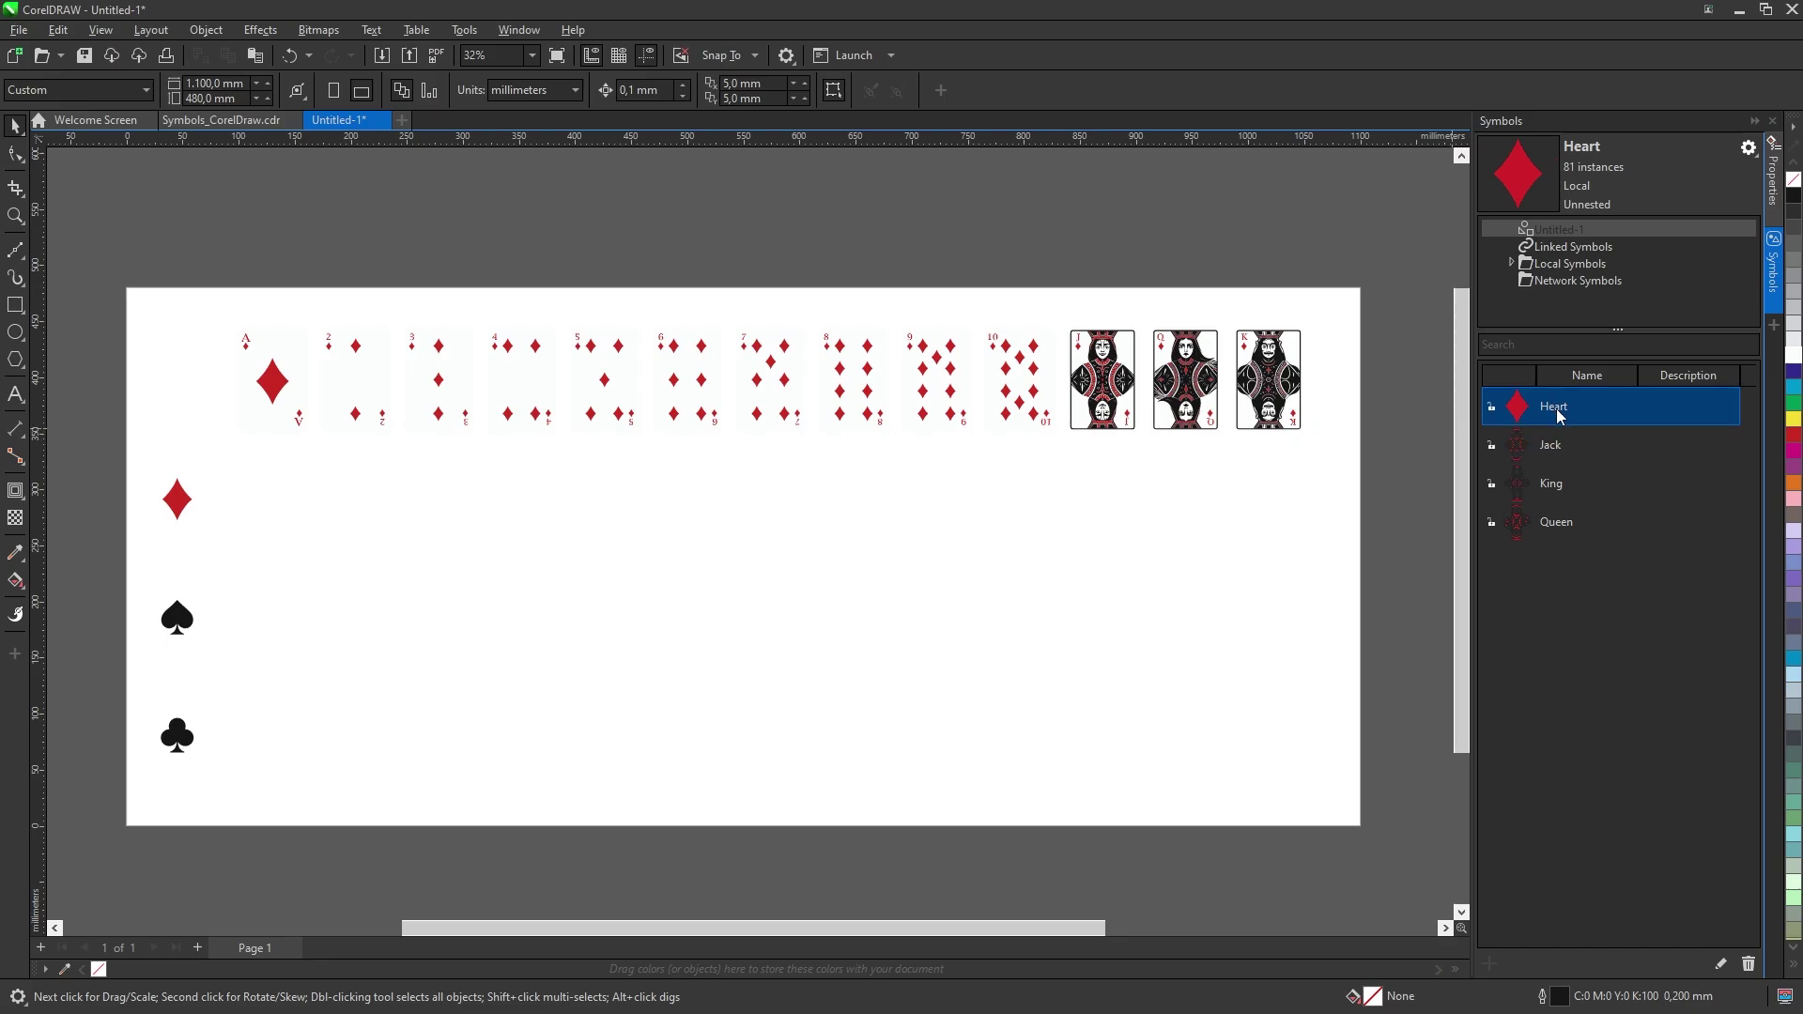
{"action": "left_click_drag", "start_coordinate": [1558, 415], "coordinate": [1564, 410]}
{"action": "type", "text": "Diamond"}
{"action": "key", "text": "Return"}
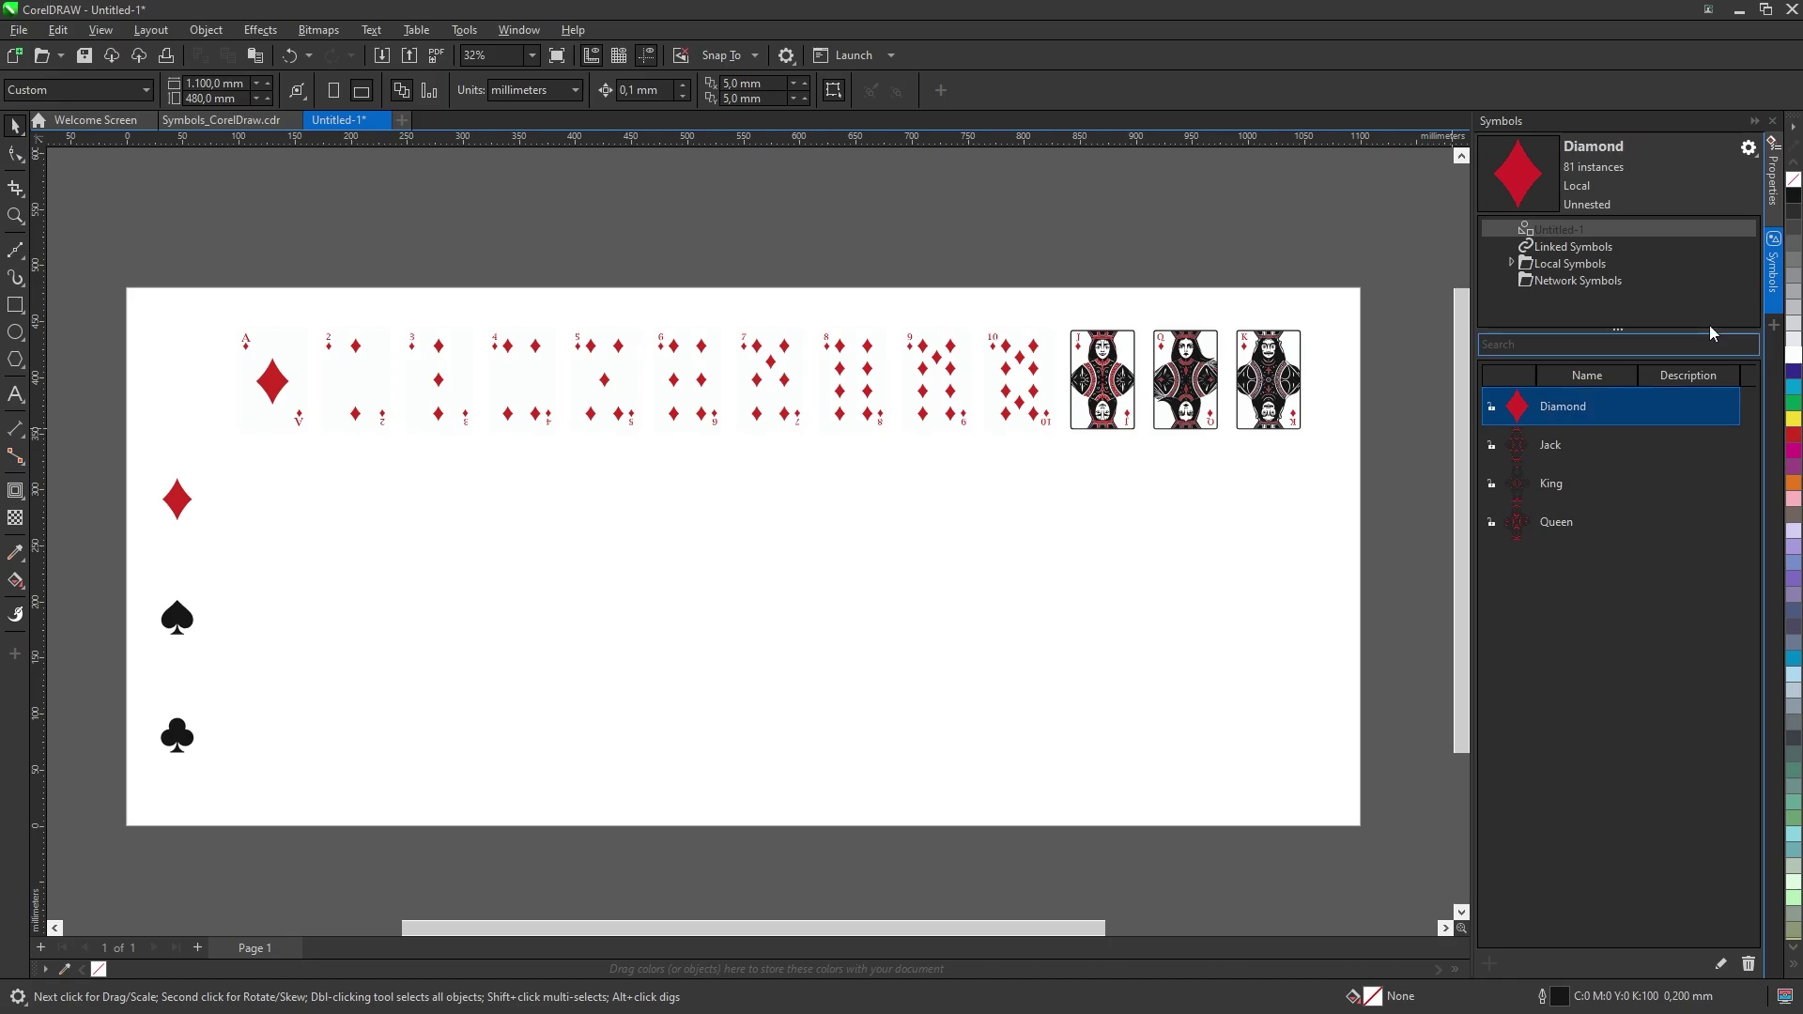
Step: Copy the whole diamond card row
{"action": "left_click_drag", "start_coordinate": [1361, 275], "coordinate": [192, 474]}
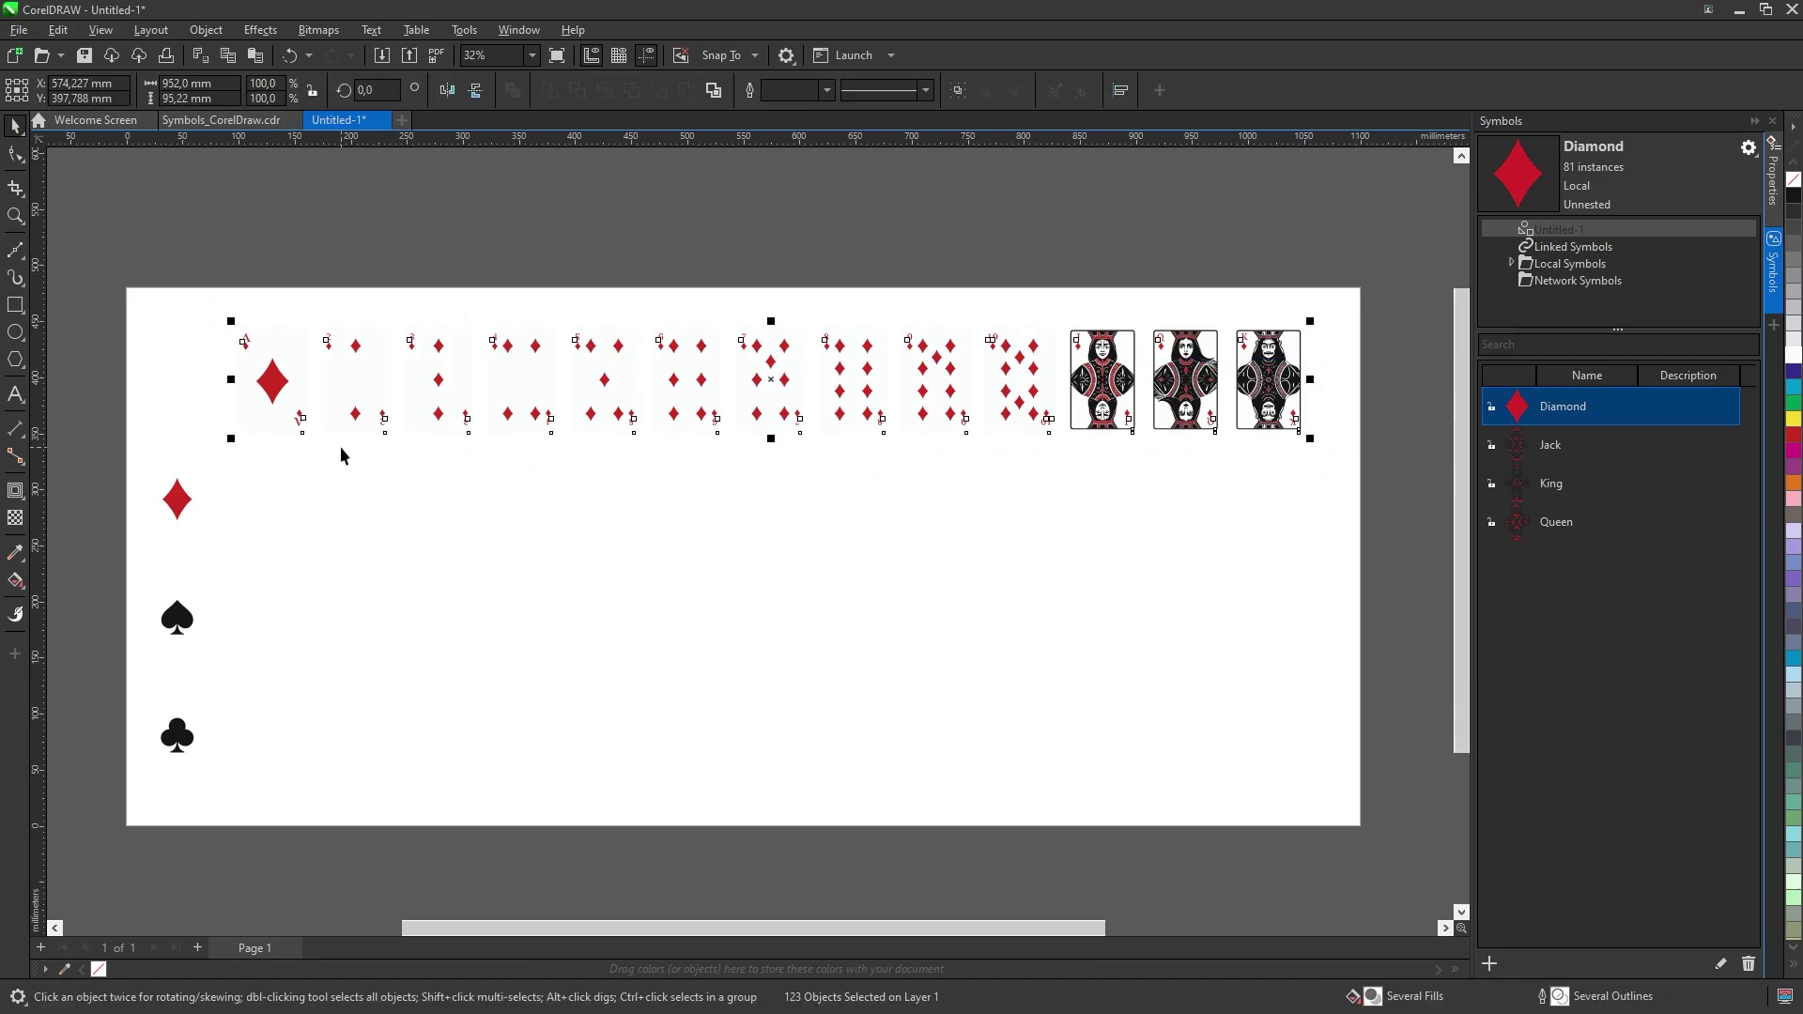
{"action": "left_click", "coordinate": [57, 29]}
{"action": "left_click", "coordinate": [90, 196]}
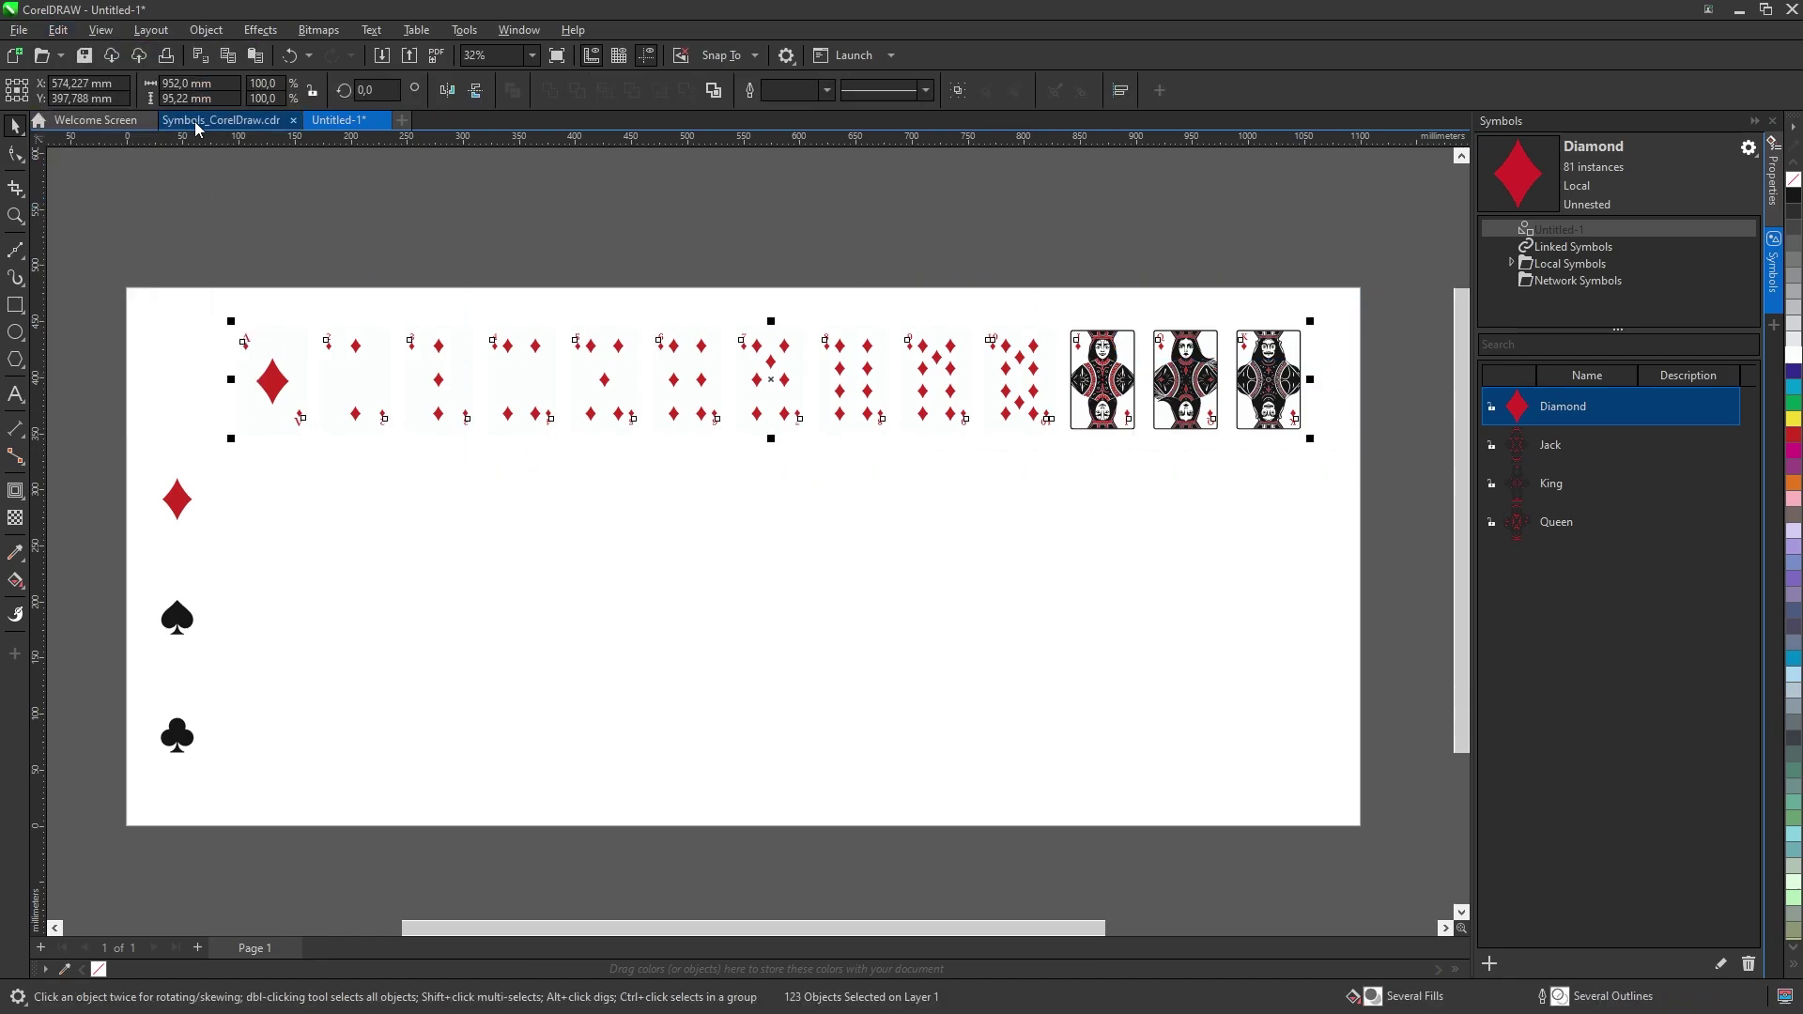
Step: Paste the diamond row into Symbols_CorelDraw.cdr and move it down to the second row
{"action": "left_click", "coordinate": [230, 120]}
{"action": "left_click", "coordinate": [418, 507]}
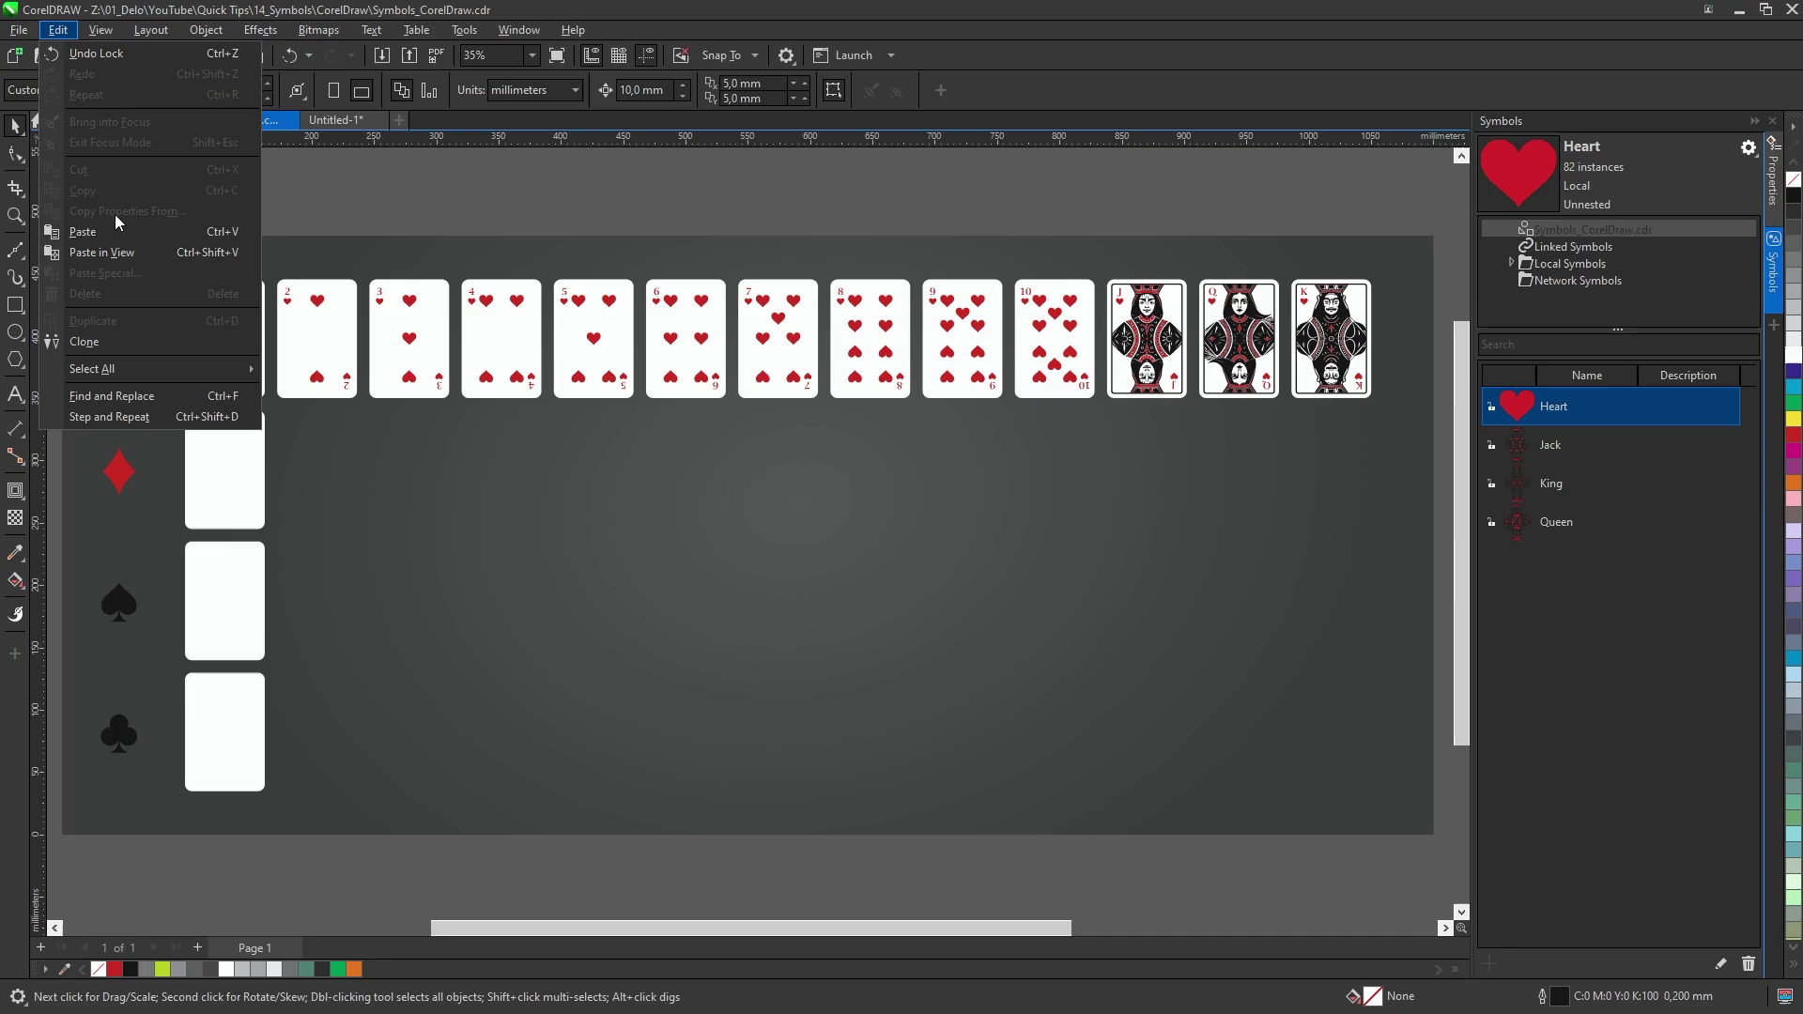
{"action": "left_click", "coordinate": [118, 222]}
{"action": "left_click_drag", "start_coordinate": [225, 284], "coordinate": [230, 402]}
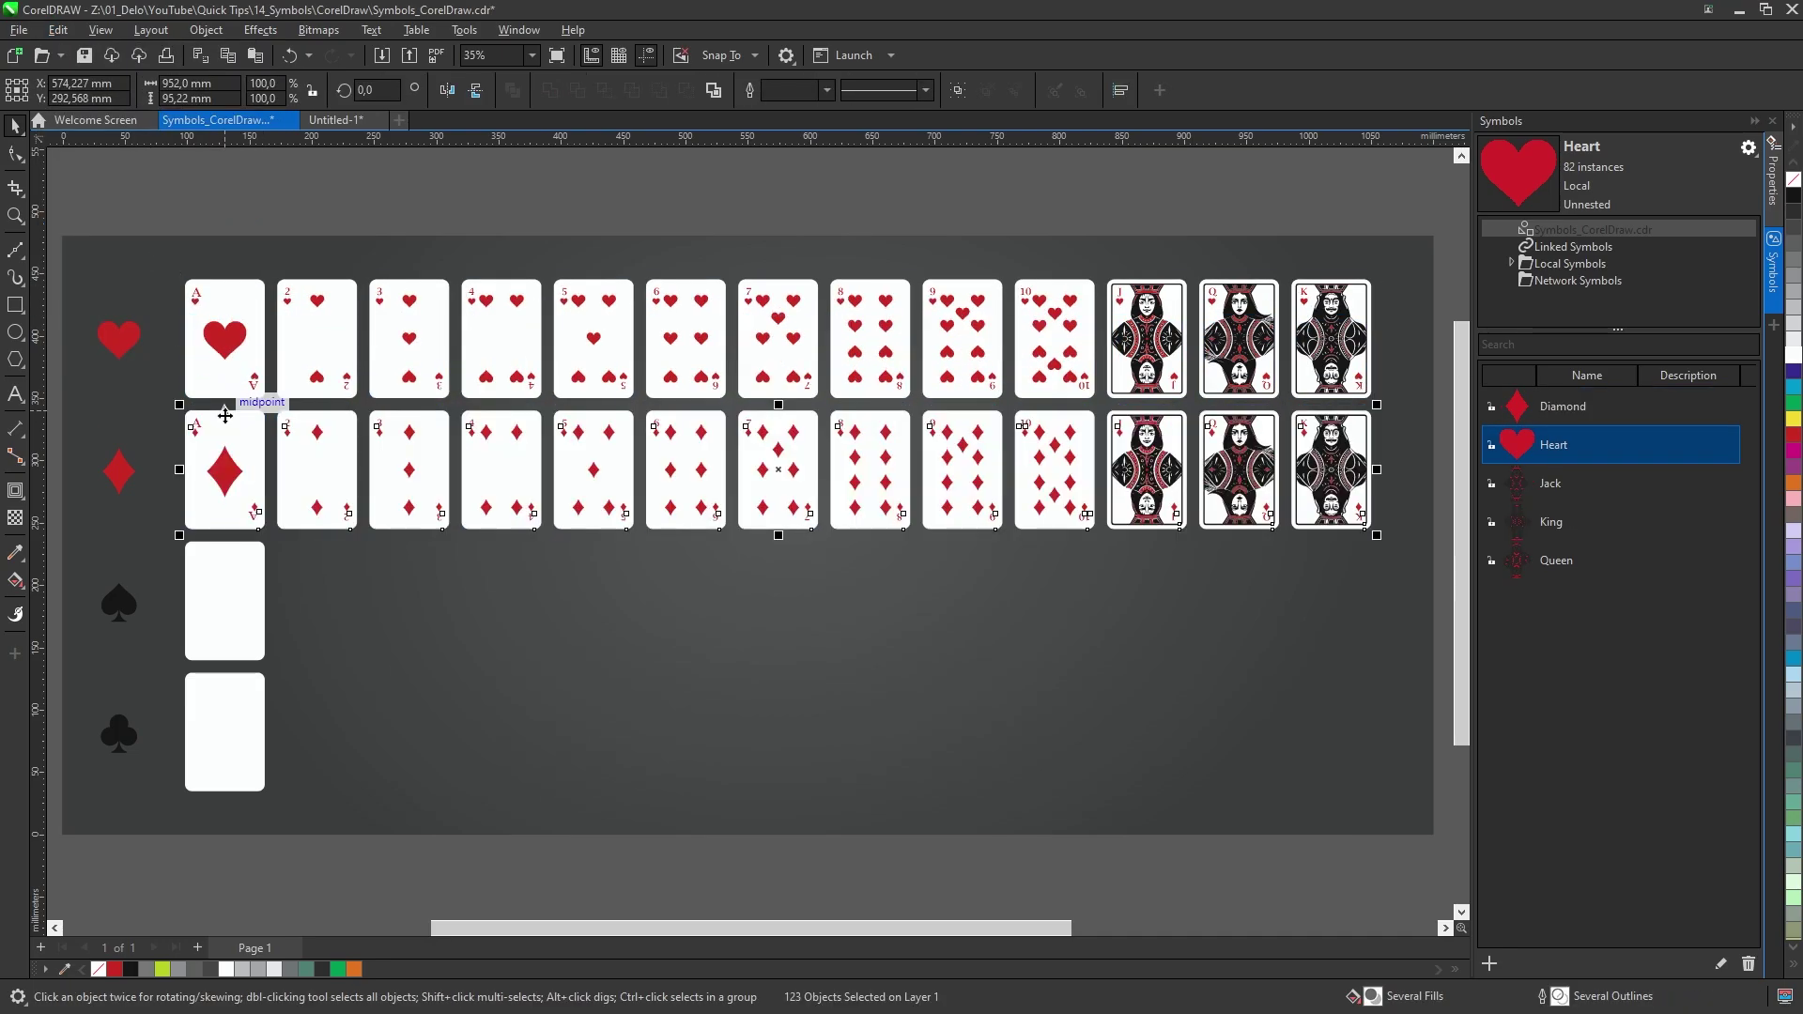
{"action": "left_click", "coordinate": [348, 203]}
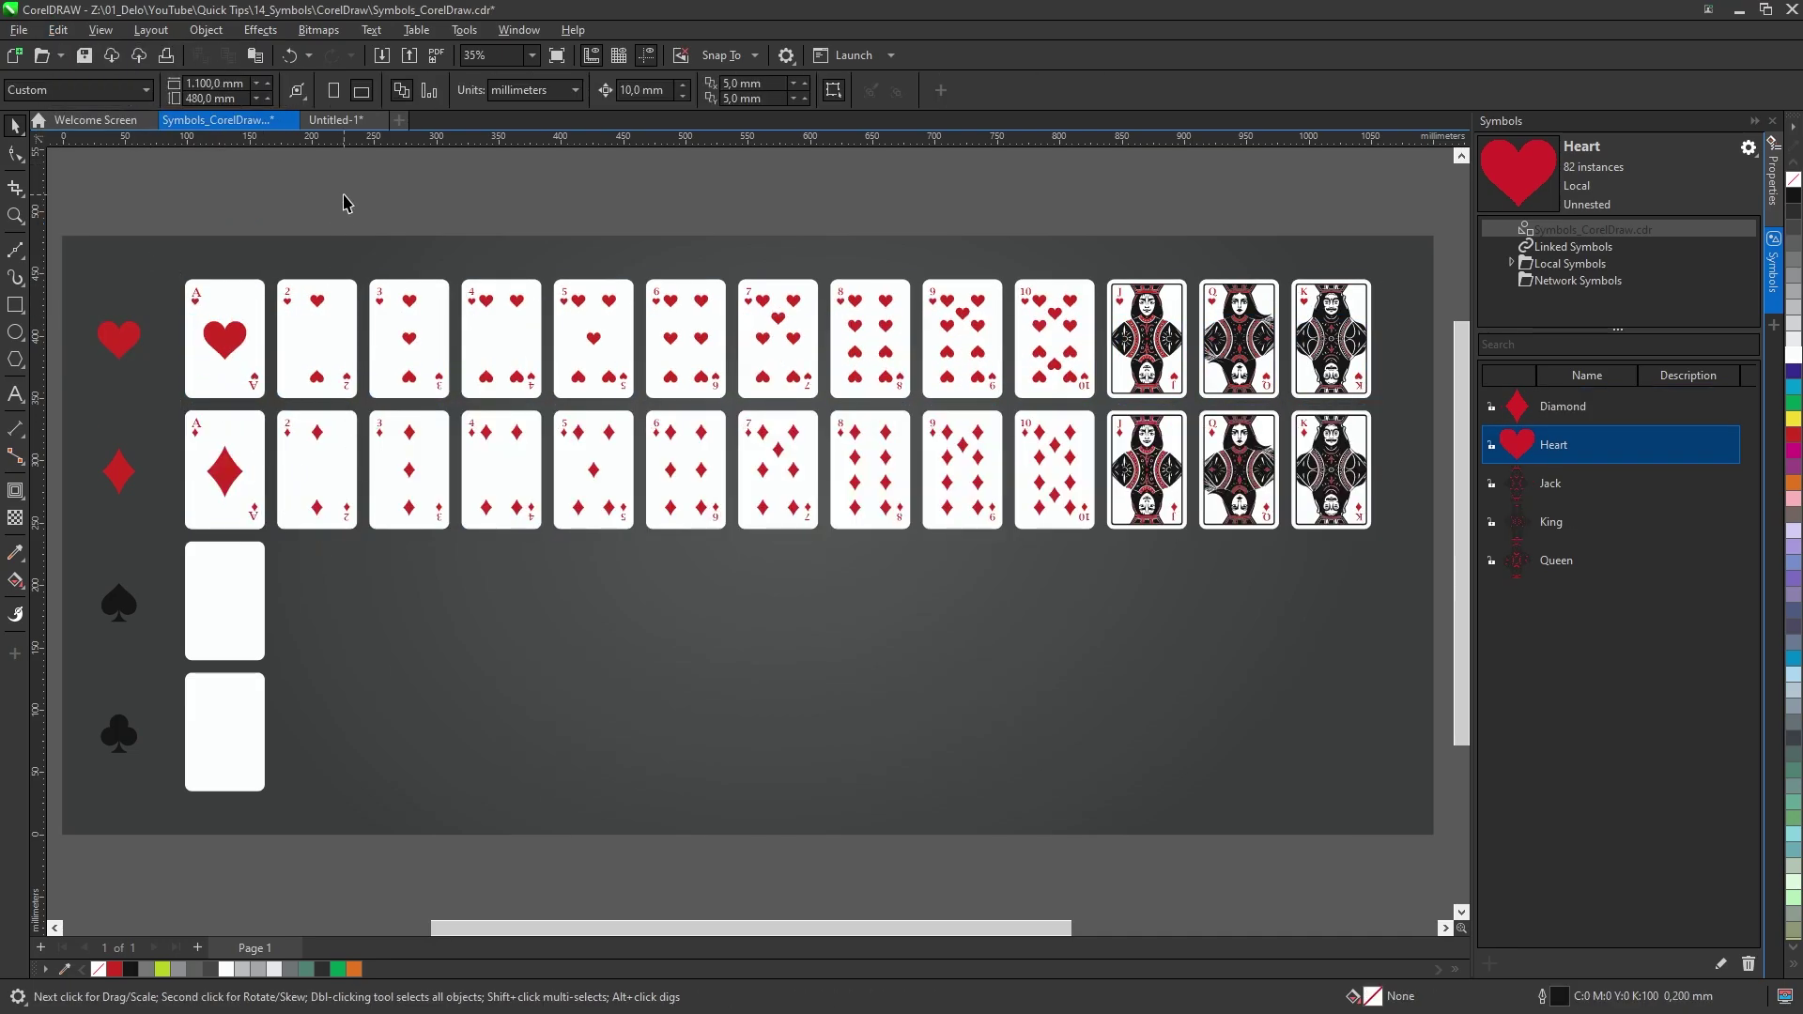
Step: In Untitled-1, open the Ace's Diamond symbol master and place the black spade beside the diamond
{"action": "left_click", "coordinate": [337, 122]}
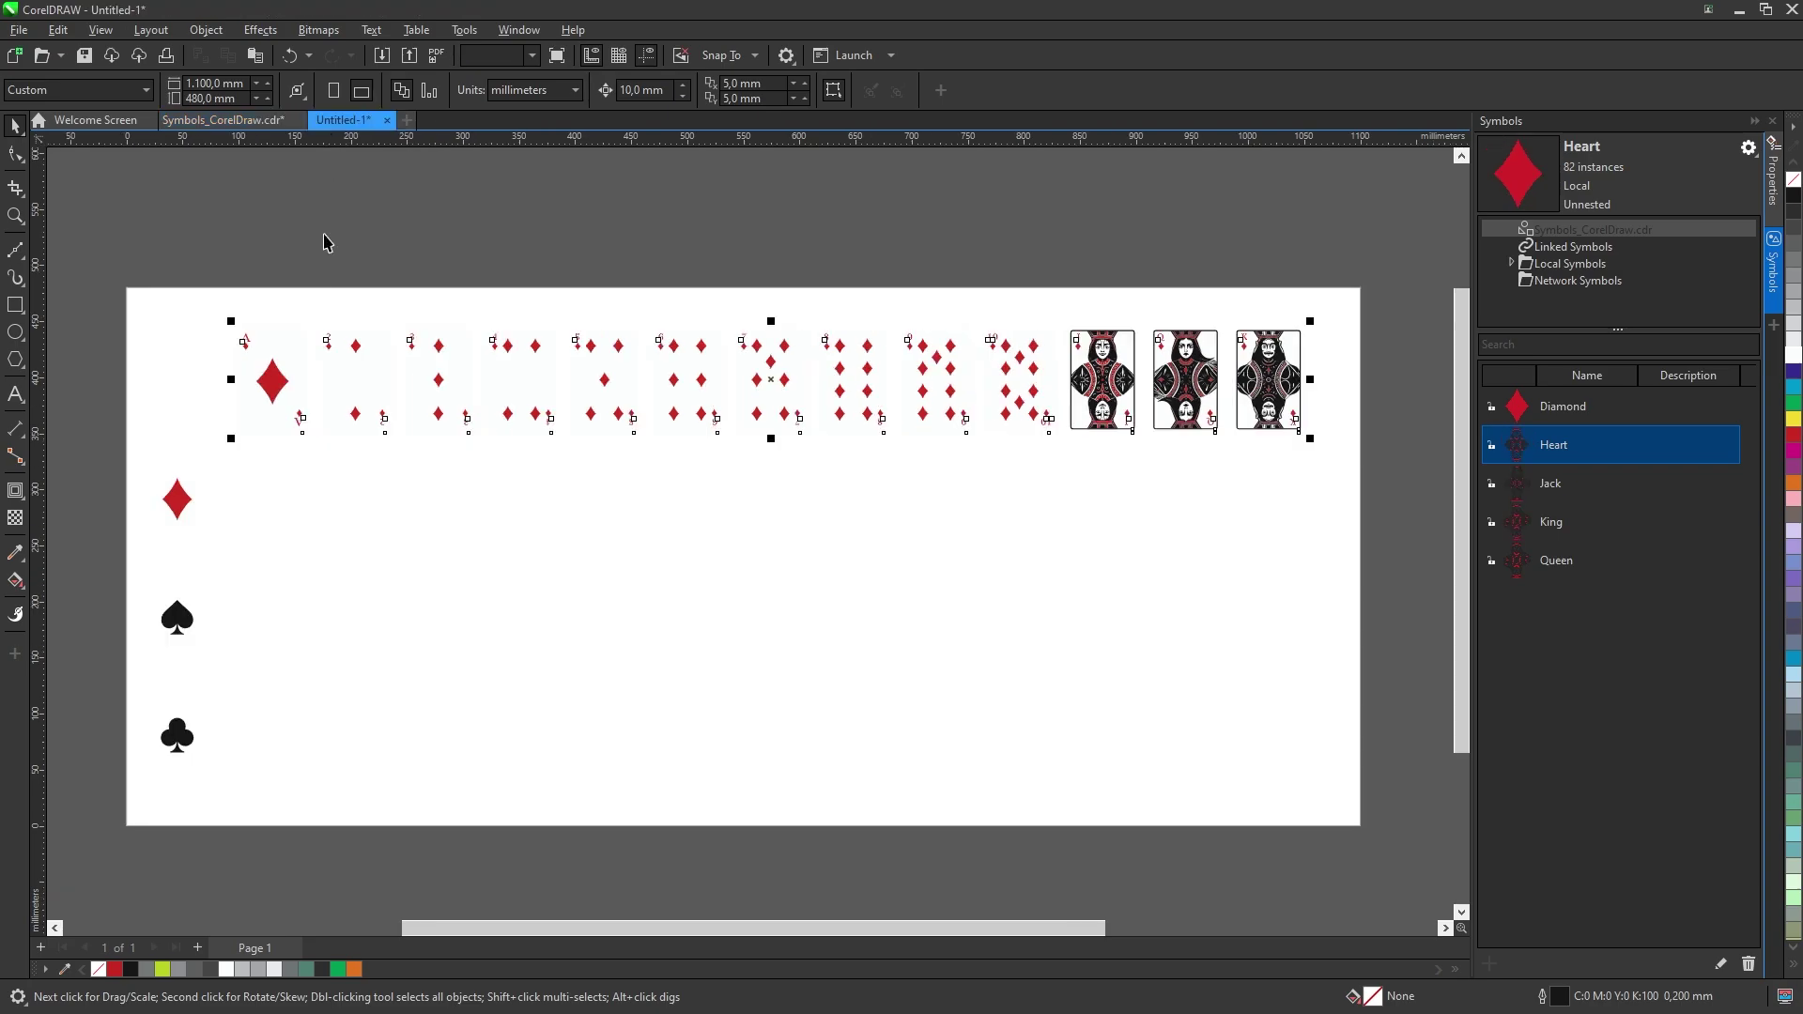
{"action": "left_click", "coordinate": [176, 628]}
{"action": "left_click", "coordinate": [275, 371]}
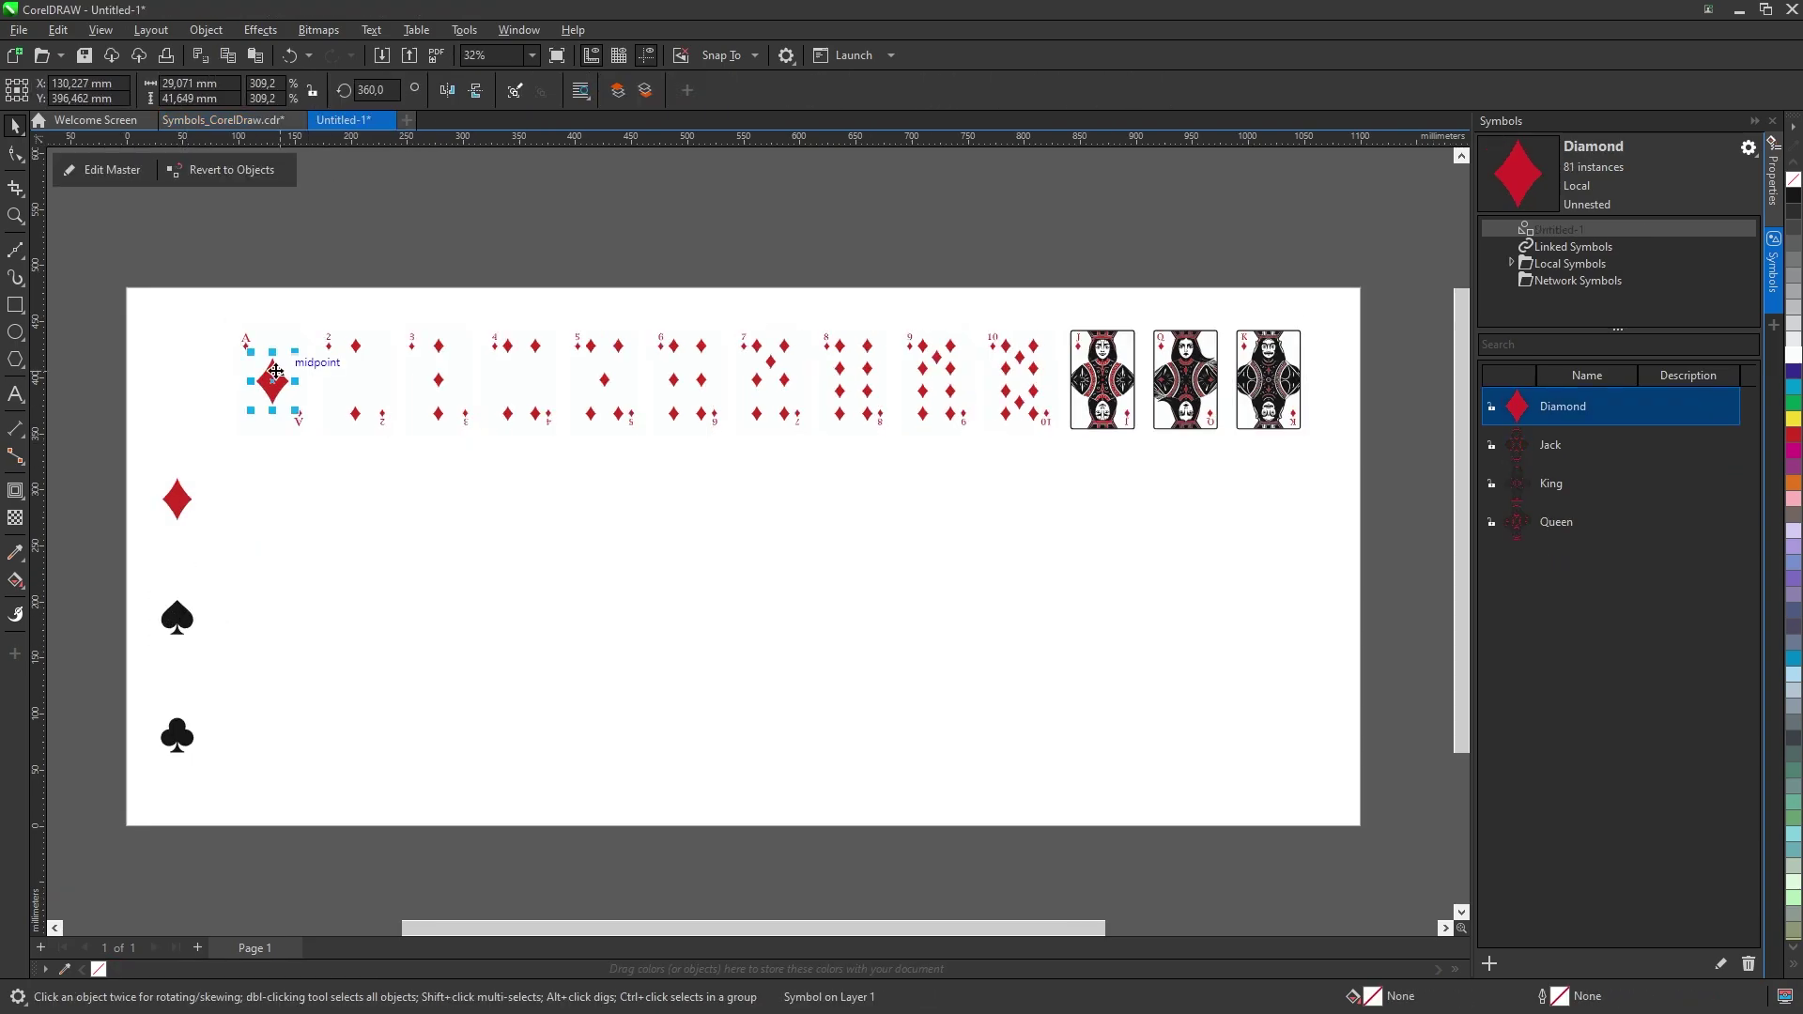
{"action": "double_click", "coordinate": [274, 374]}
{"action": "scroll", "coordinate": [725, 544], "scroll_direction": "up", "scroll_amount": 2}
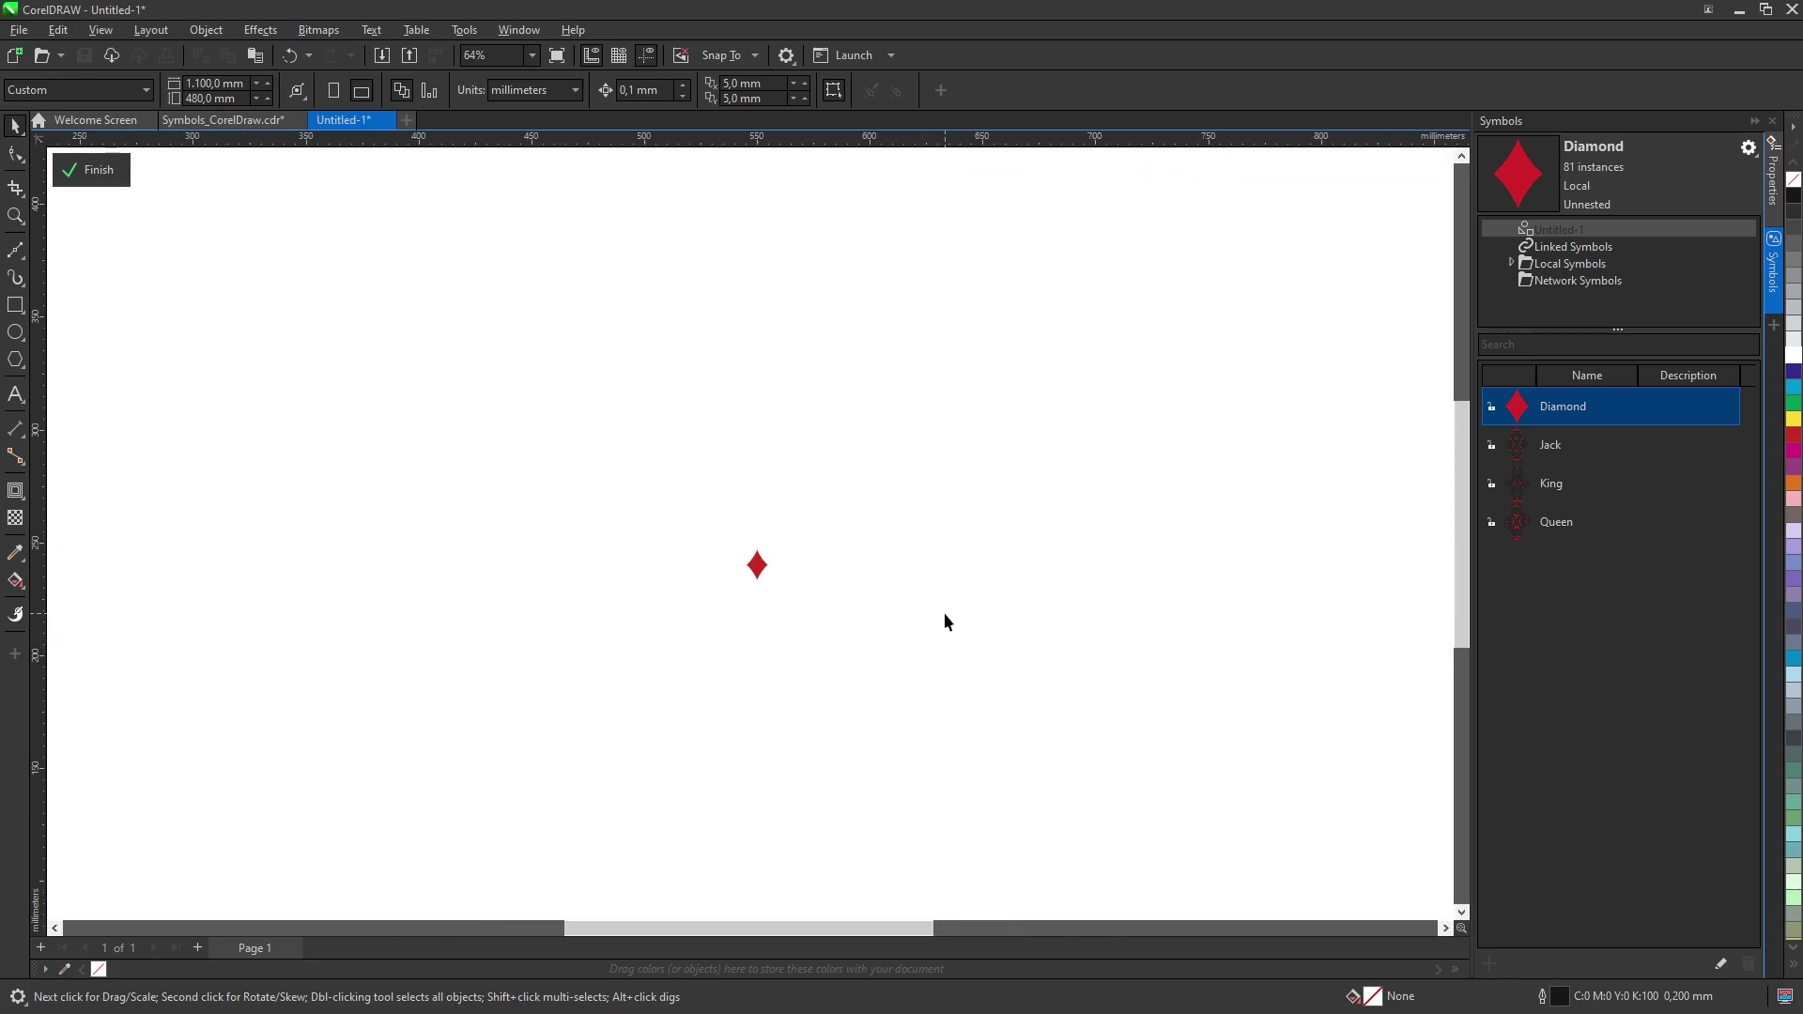
{"action": "scroll", "coordinate": [944, 620], "scroll_direction": "down", "scroll_amount": 3}
{"action": "left_click_drag", "start_coordinate": [336, 627], "coordinate": [832, 581]}
Step: Centre-align the spade with the diamond inside the symbol master
{"action": "scroll", "coordinate": [832, 581], "scroll_direction": "up", "scroll_amount": 7}
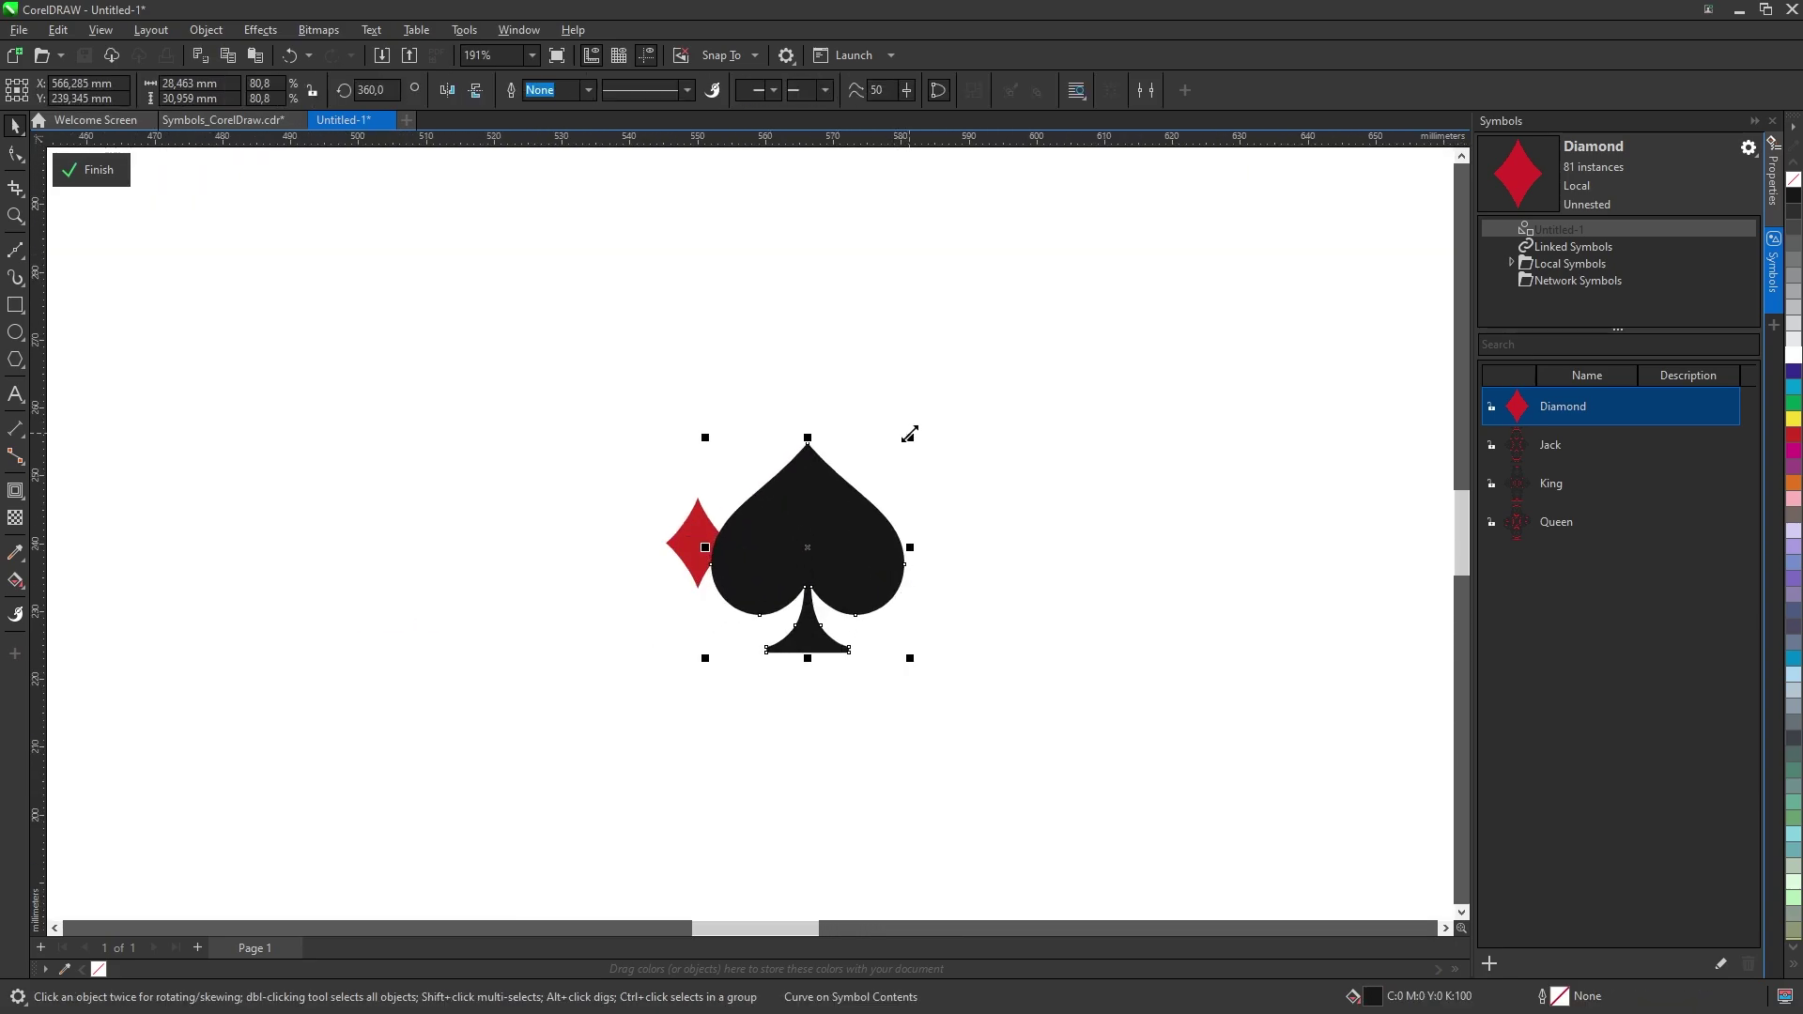
{"action": "left_click_drag", "start_coordinate": [910, 434], "coordinate": [853, 455]}
{"action": "scroll", "coordinate": [765, 552], "scroll_direction": "left", "scroll_amount": 2}
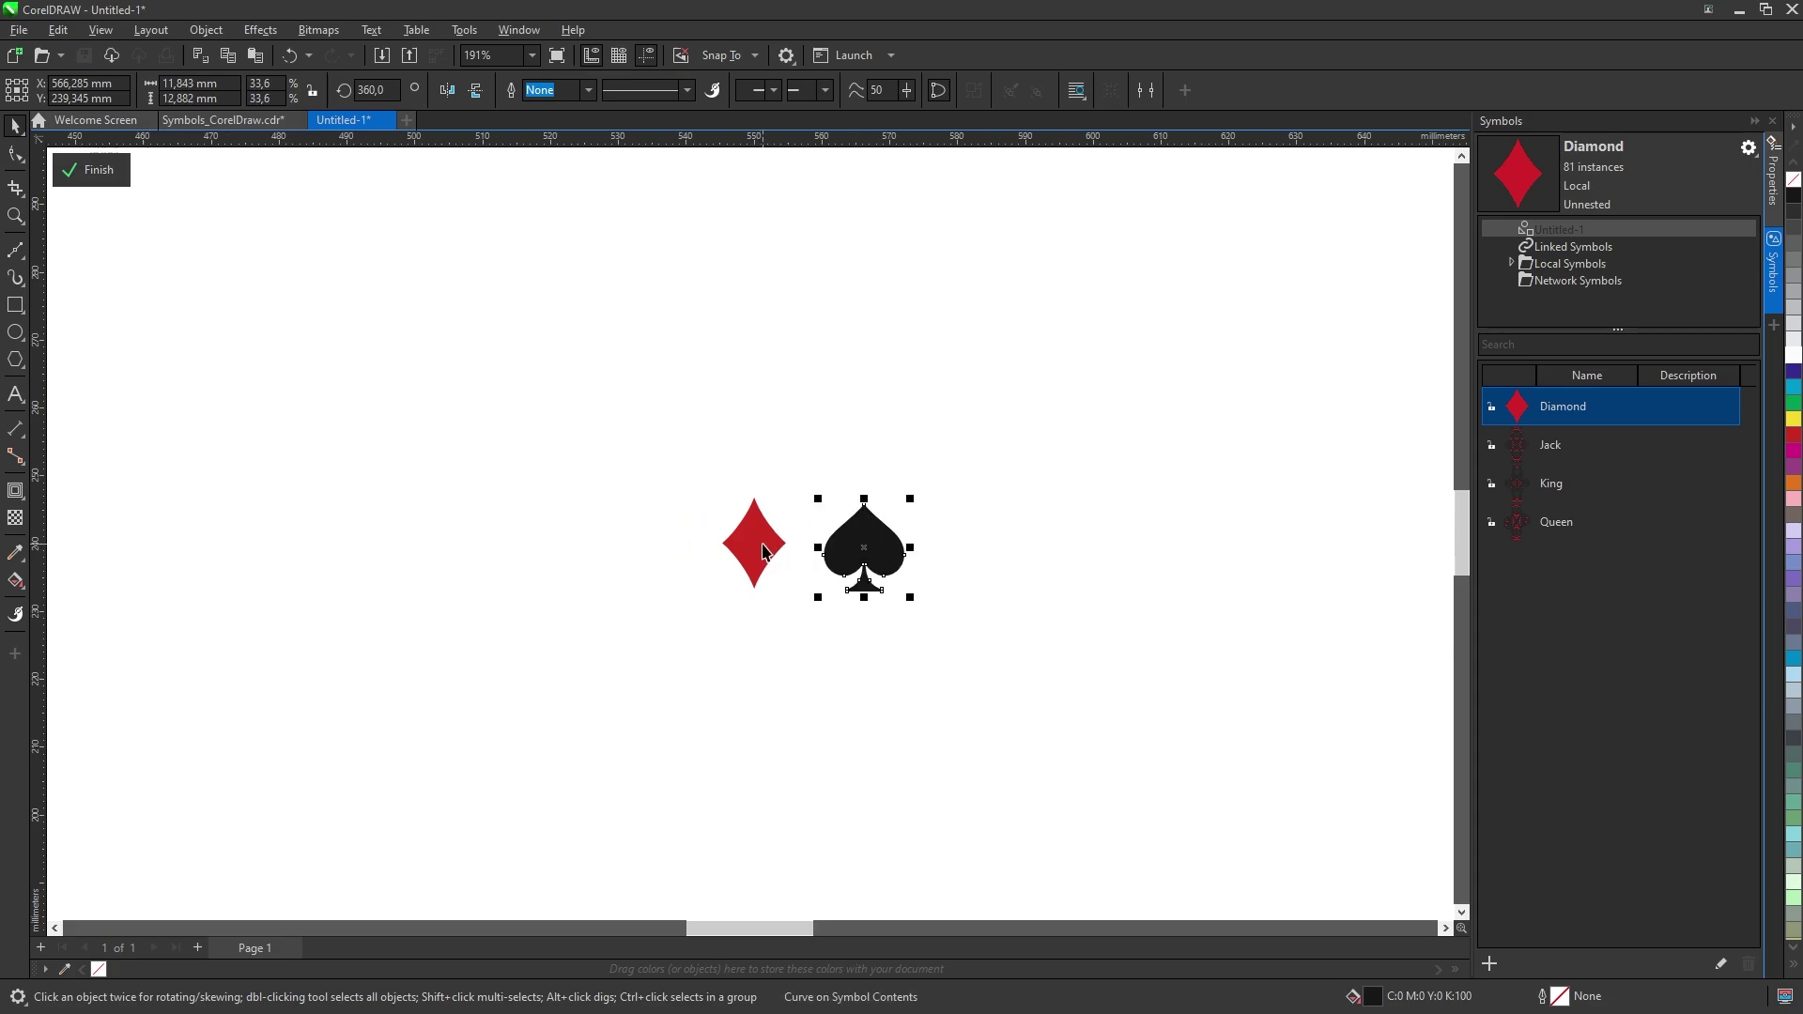
{"action": "left_click", "coordinate": [765, 552]}
{"action": "left_click", "coordinate": [883, 559]}
{"action": "left_click", "coordinate": [757, 529], "text": "shift"}
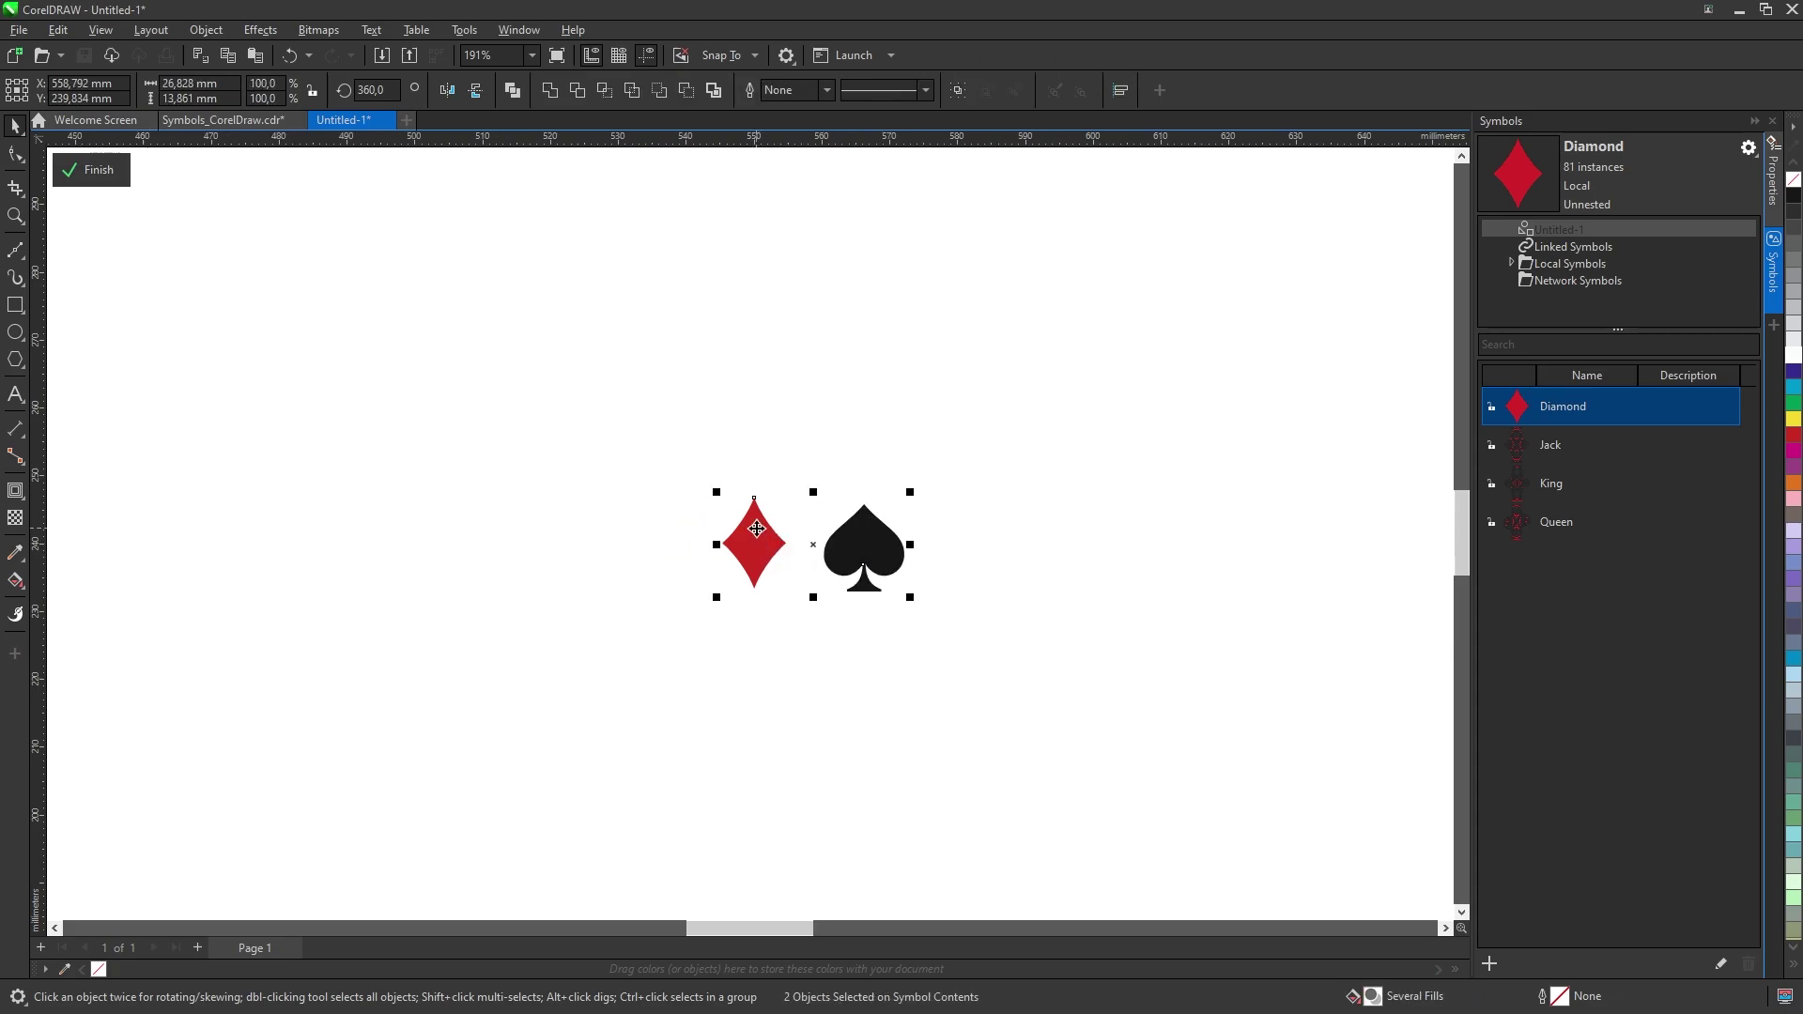
{"action": "key", "text": "c"}
Step: Shrink the spade slightly about its centre and delete the red diamond behind it
{"action": "left_click", "coordinate": [809, 511]}
{"action": "scroll", "coordinate": [757, 507], "scroll_direction": "up", "scroll_amount": 4}
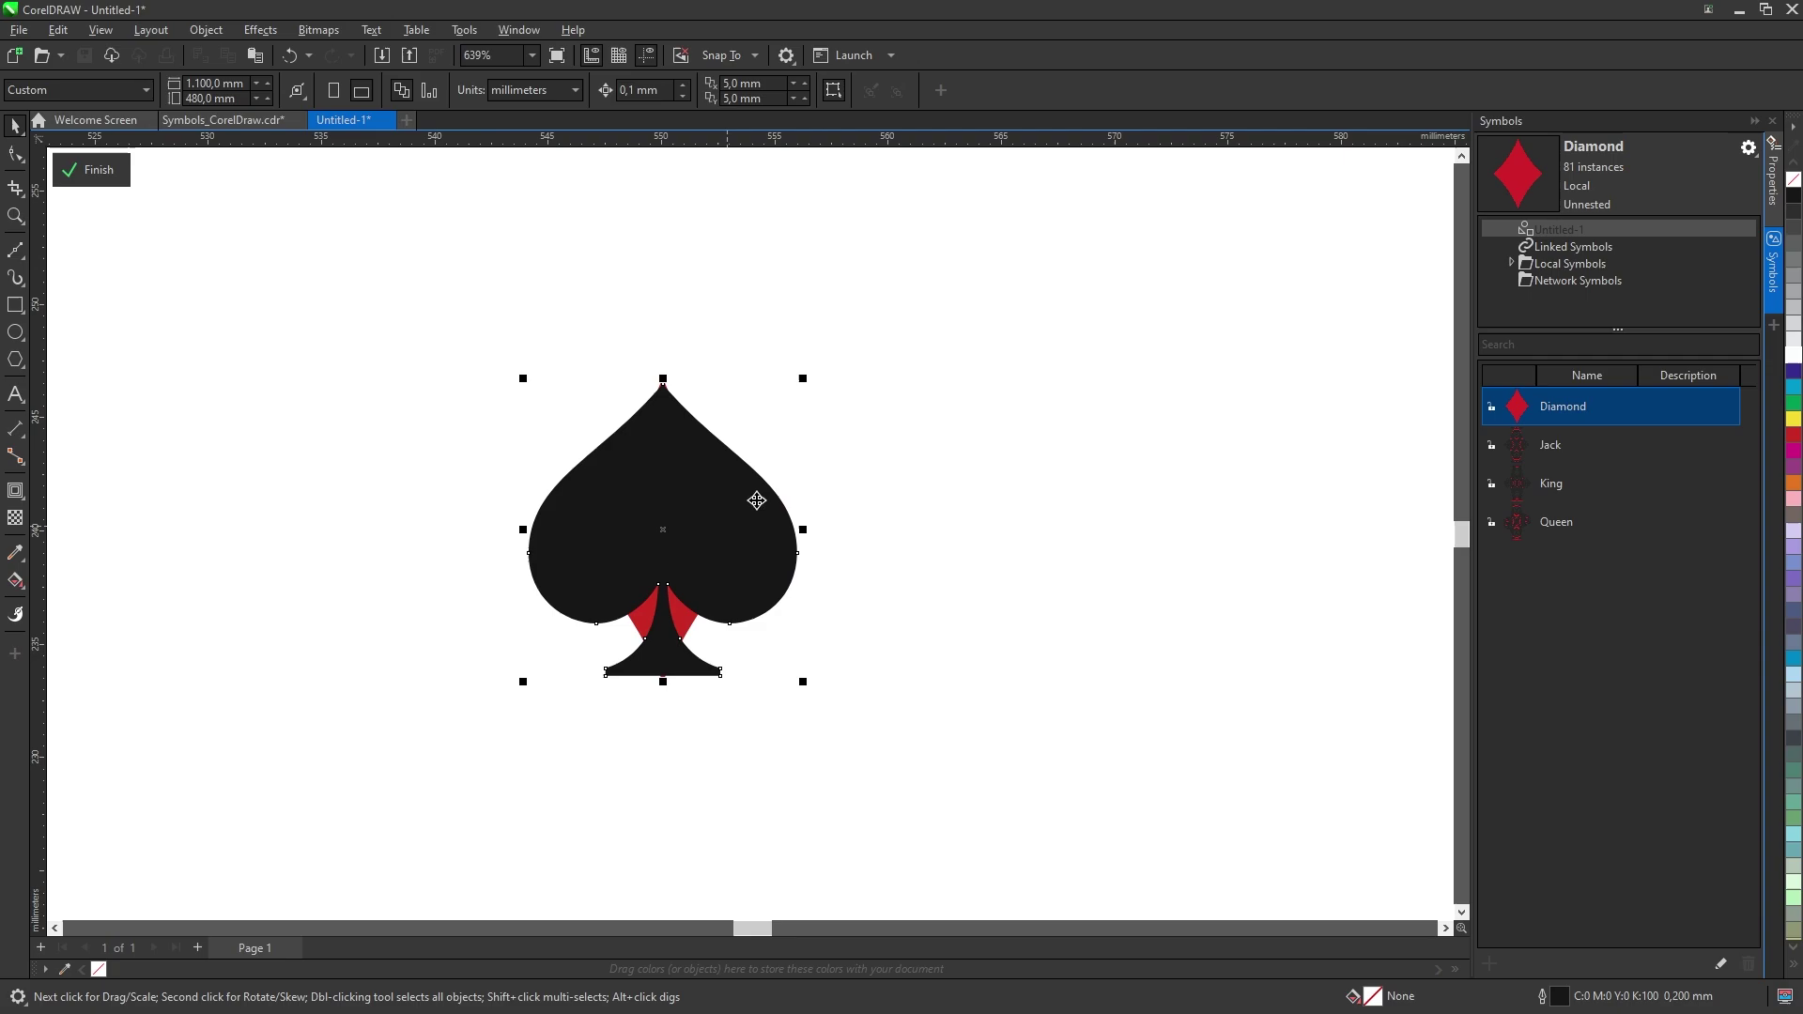
{"action": "left_click", "coordinate": [757, 501]}
{"action": "left_click_drag", "start_coordinate": [803, 378], "coordinate": [787, 395]}
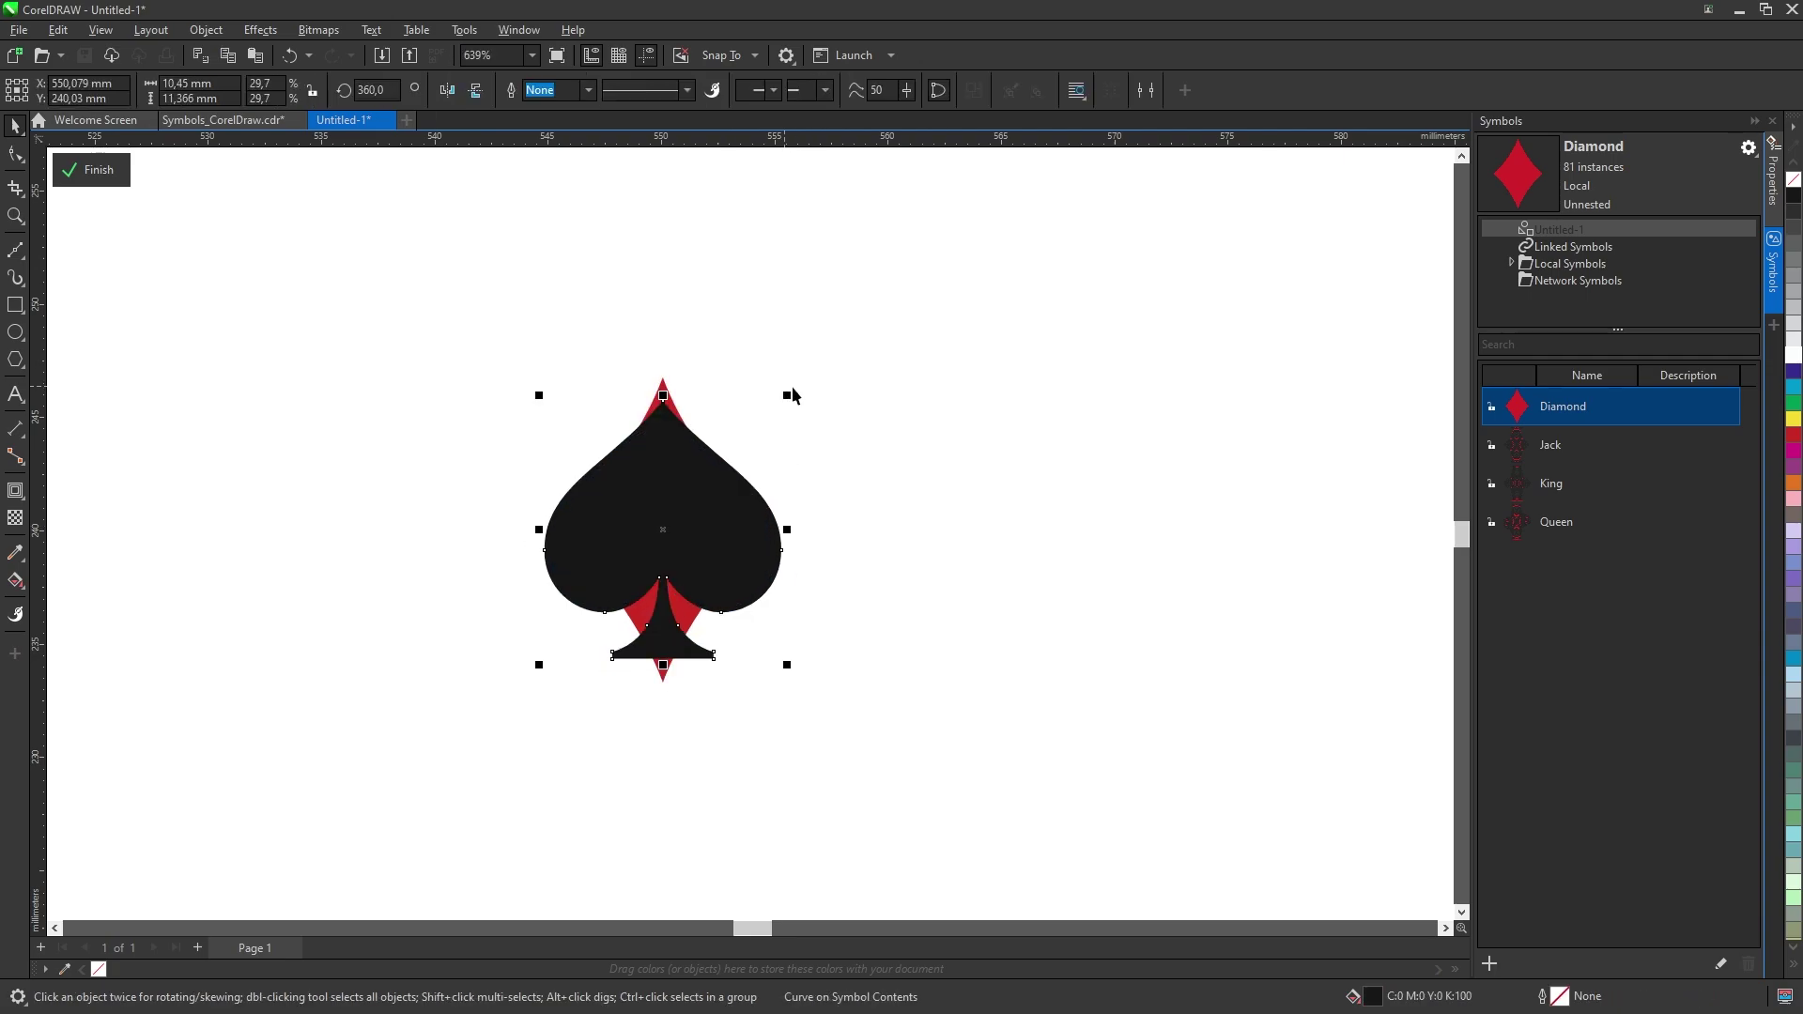
{"action": "left_click", "coordinate": [761, 374]}
{"action": "left_click", "coordinate": [664, 389]}
{"action": "key", "text": "Delete"}
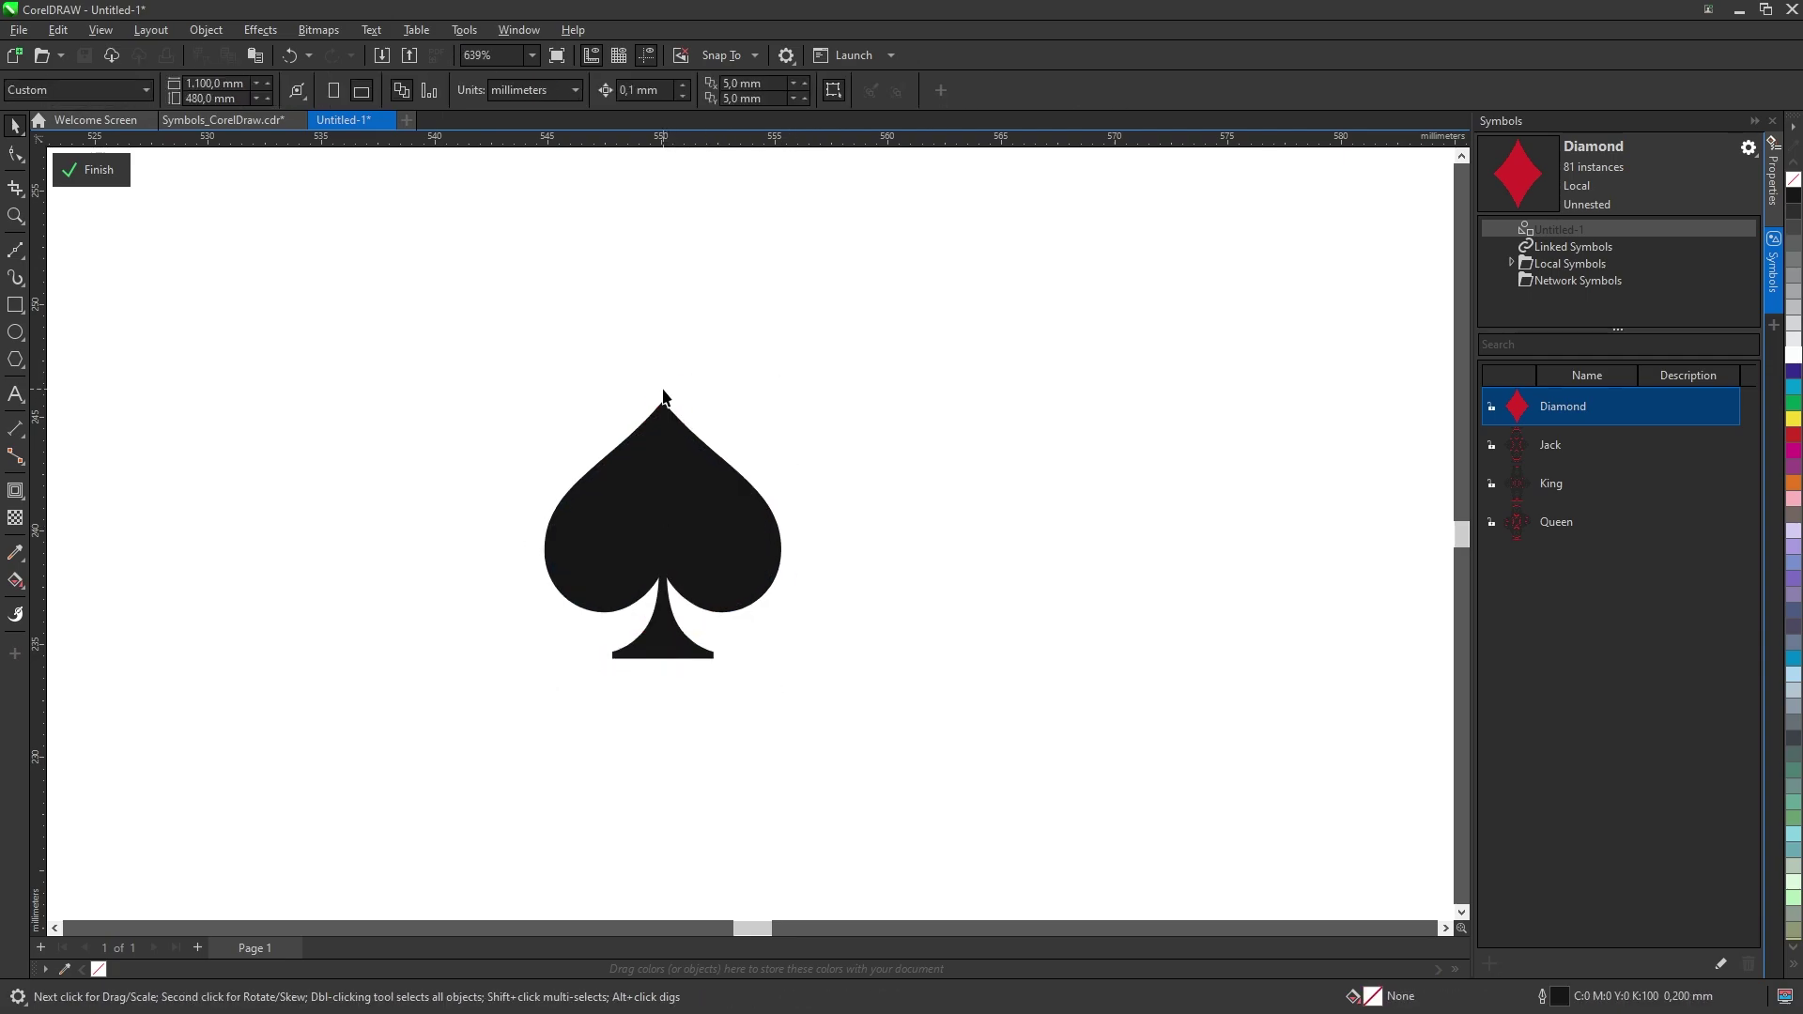
Step: Finish the symbol edit and turn the top and rotated bottom corner labels black
{"action": "left_click", "coordinate": [94, 170]}
{"action": "scroll", "coordinate": [550, 556], "scroll_direction": "down", "scroll_amount": 5}
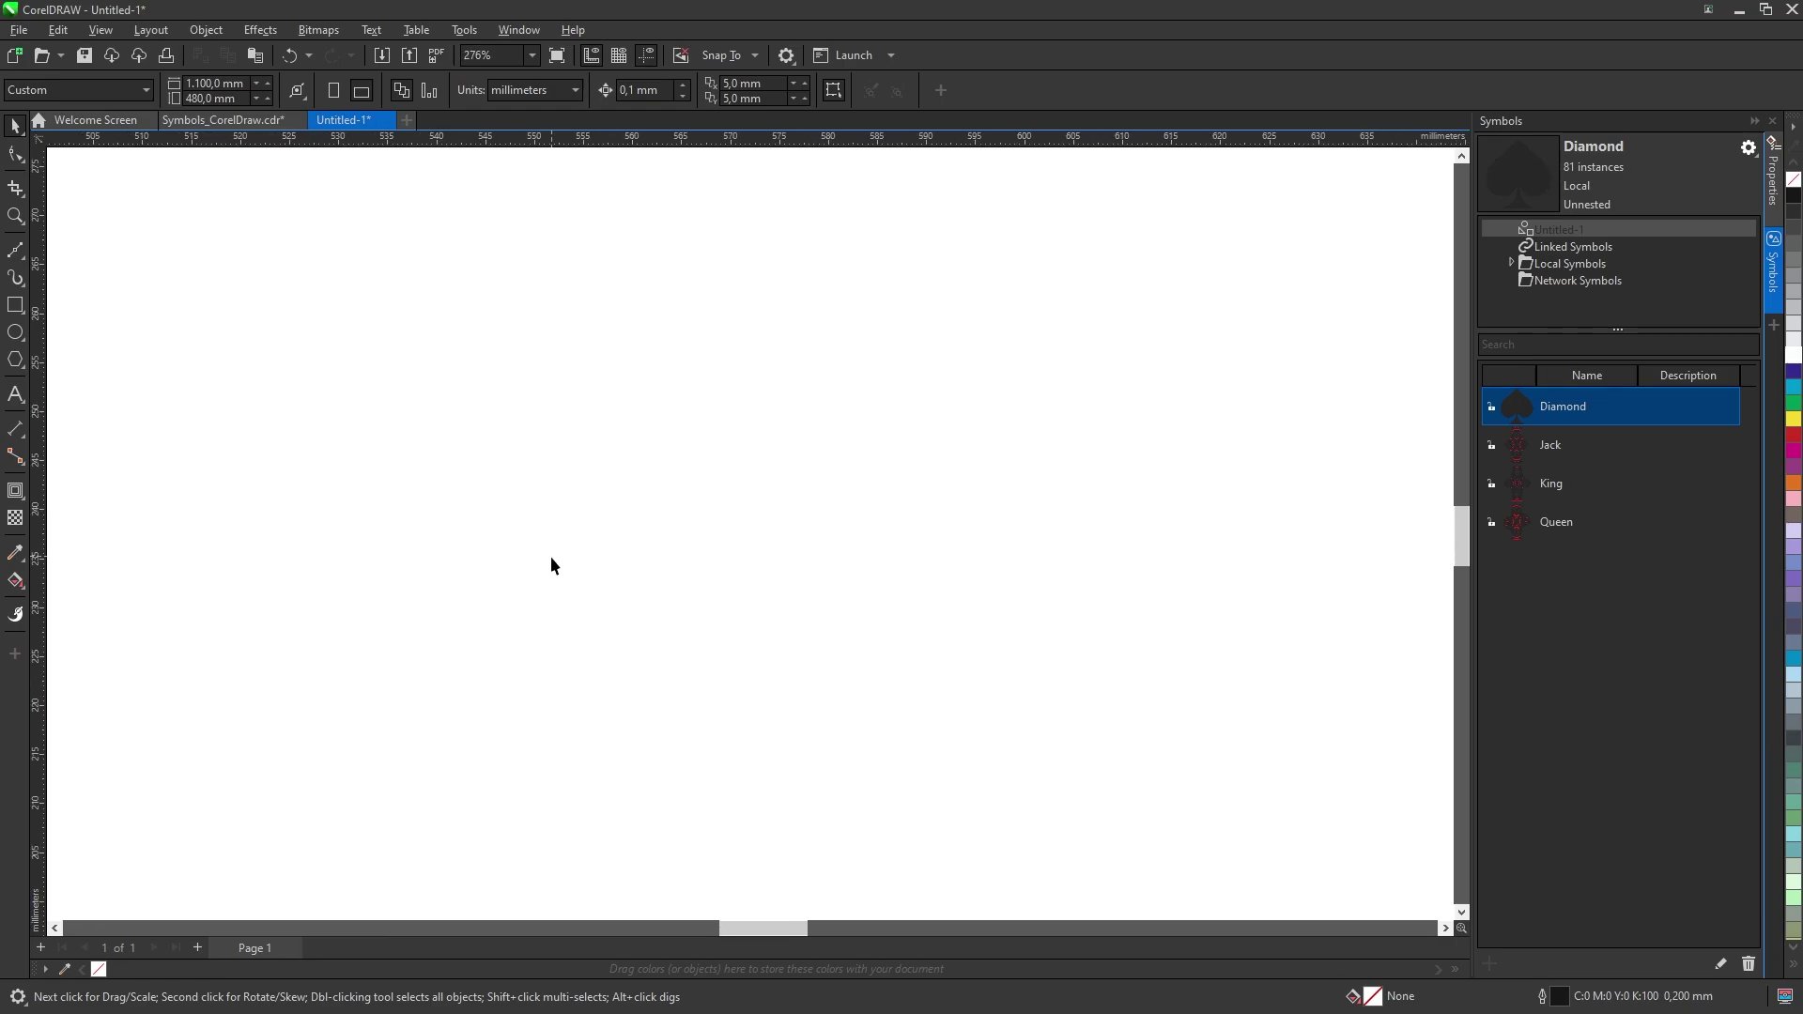
{"action": "scroll", "coordinate": [554, 583], "scroll_direction": "down", "scroll_amount": 6}
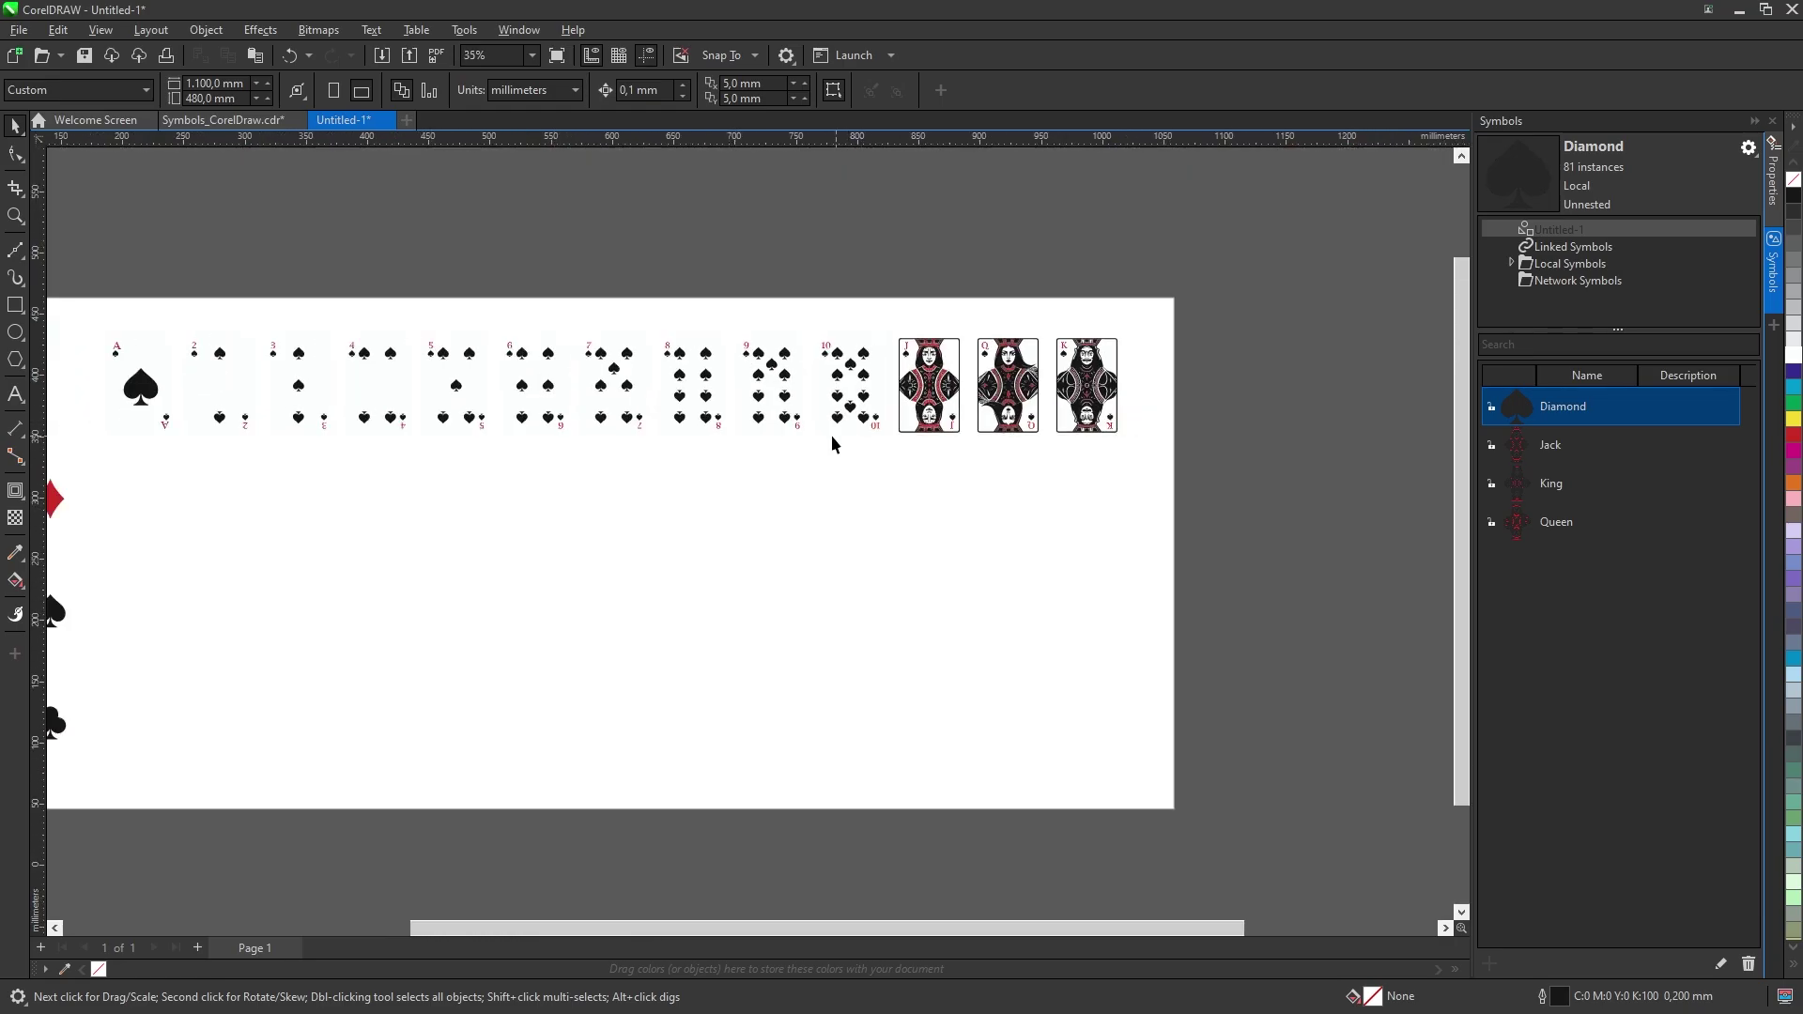
{"action": "scroll", "coordinate": [281, 358], "scroll_direction": "up", "scroll_amount": 2}
{"action": "left_click_drag", "start_coordinate": [129, 283], "coordinate": [1142, 386]}
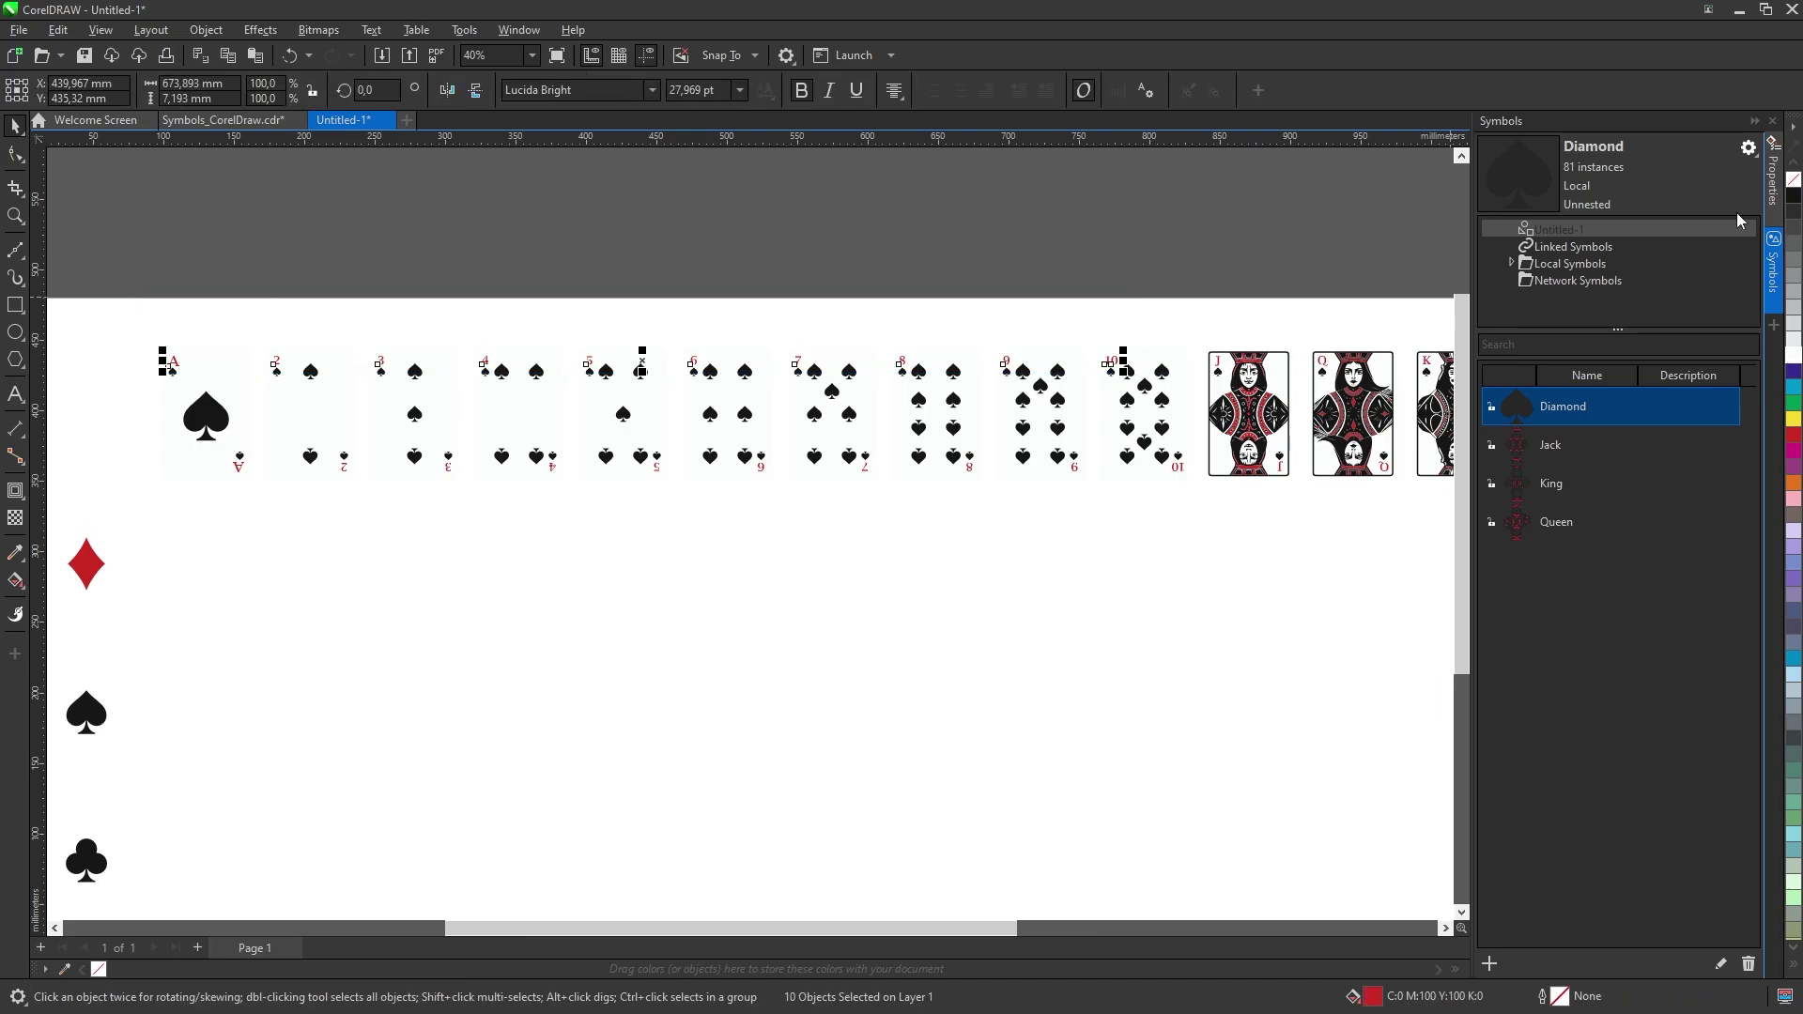
{"action": "left_click", "coordinate": [1789, 196]}
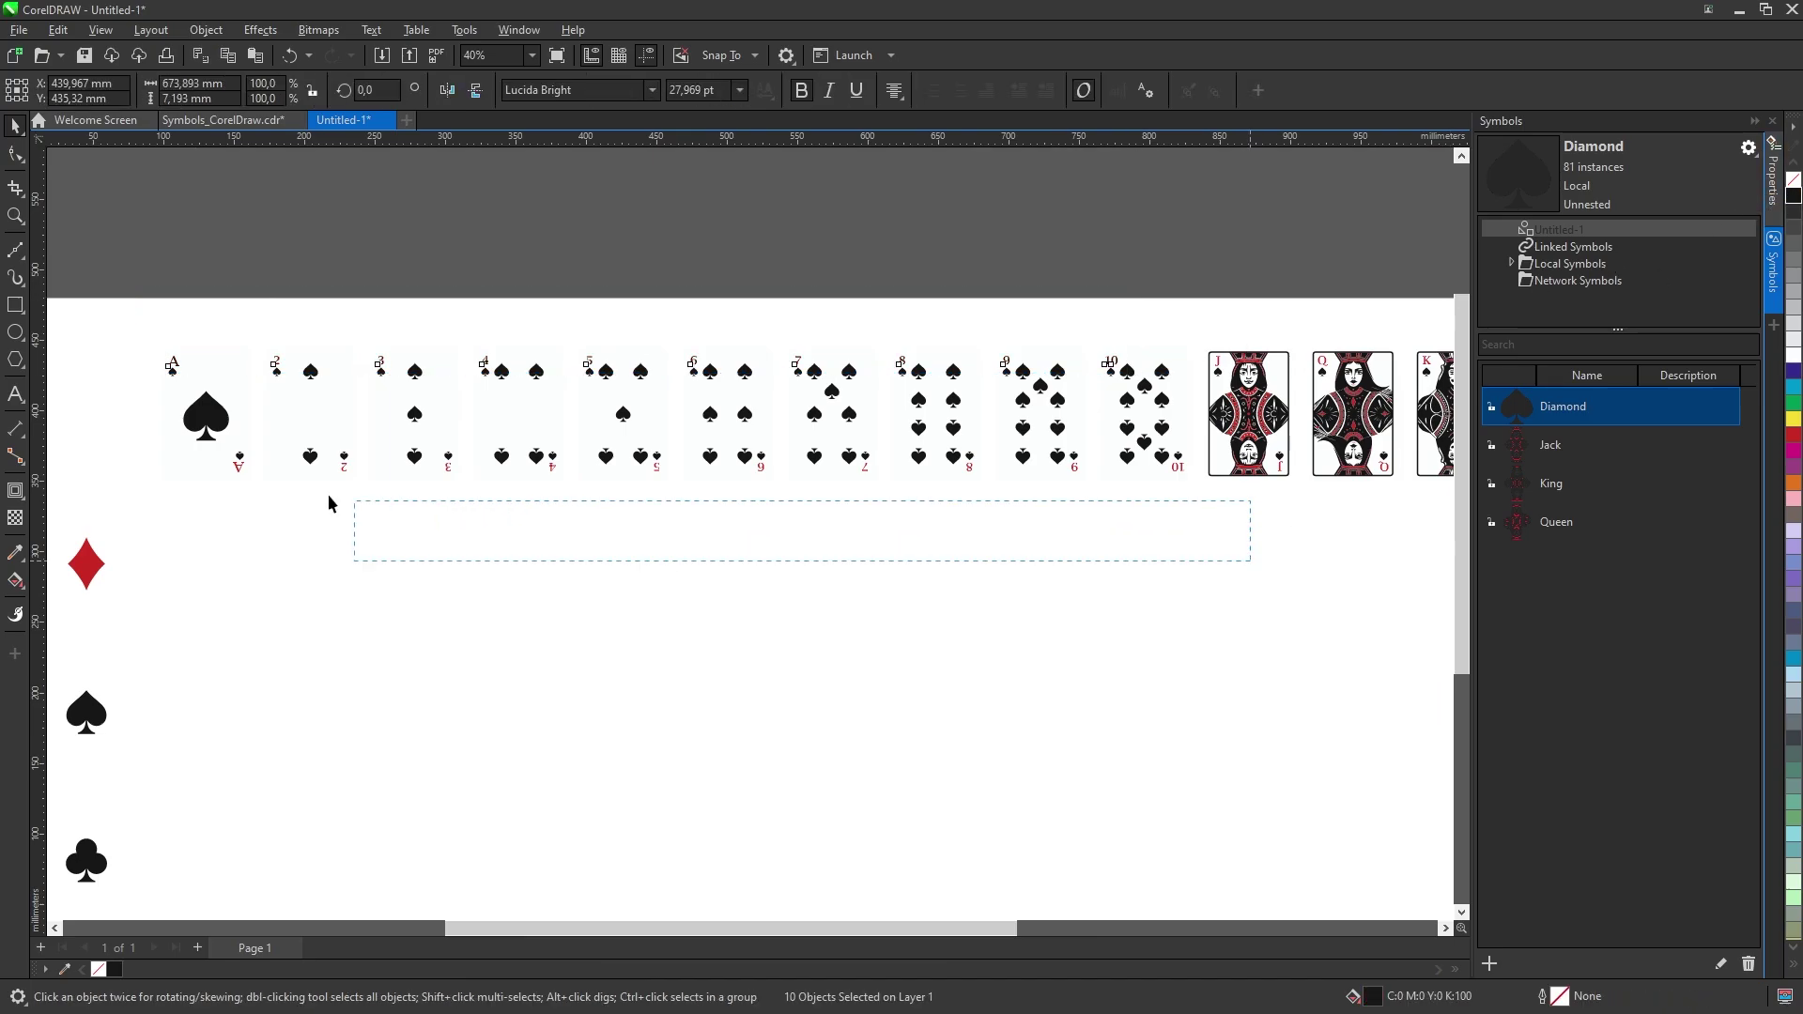
{"action": "left_click_drag", "start_coordinate": [218, 457], "coordinate": [220, 458]}
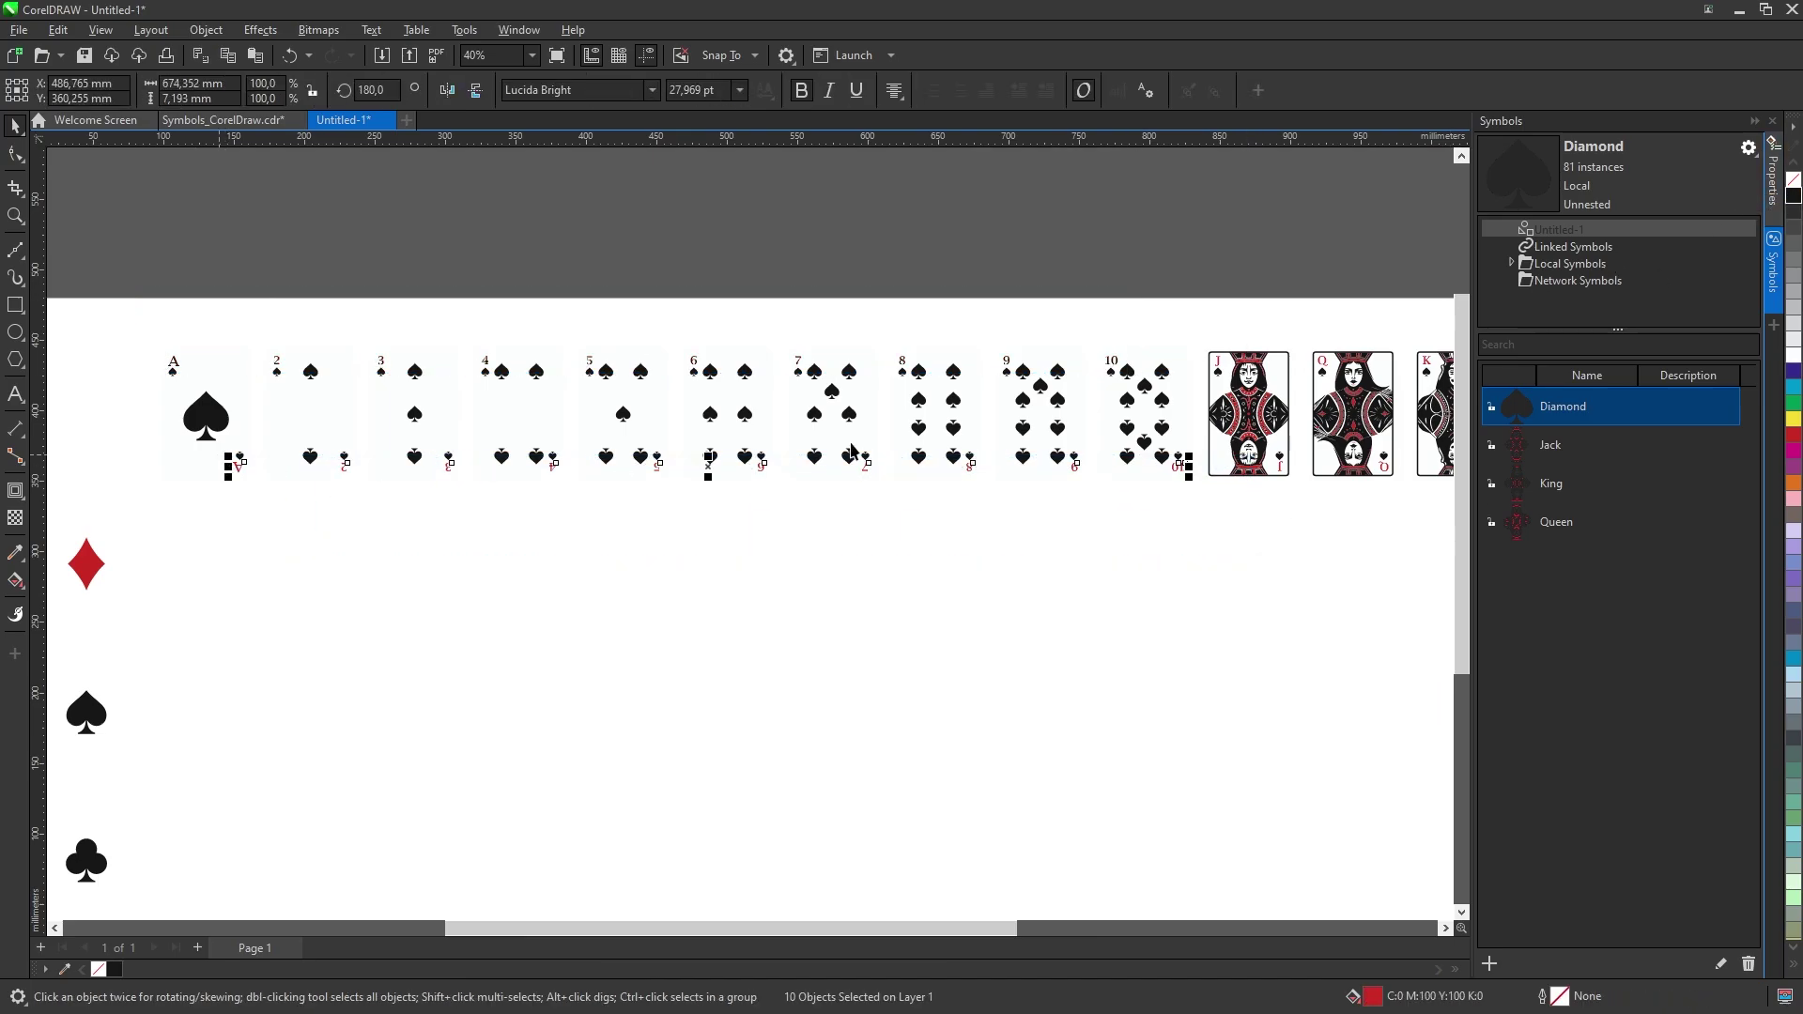
{"action": "left_click", "coordinate": [1794, 196]}
Step: Select the J, Q, K corner labels, then marquee-select the entire new 13-card row
{"action": "left_click_drag", "start_coordinate": [1388, 305], "coordinate": [918, 330]}
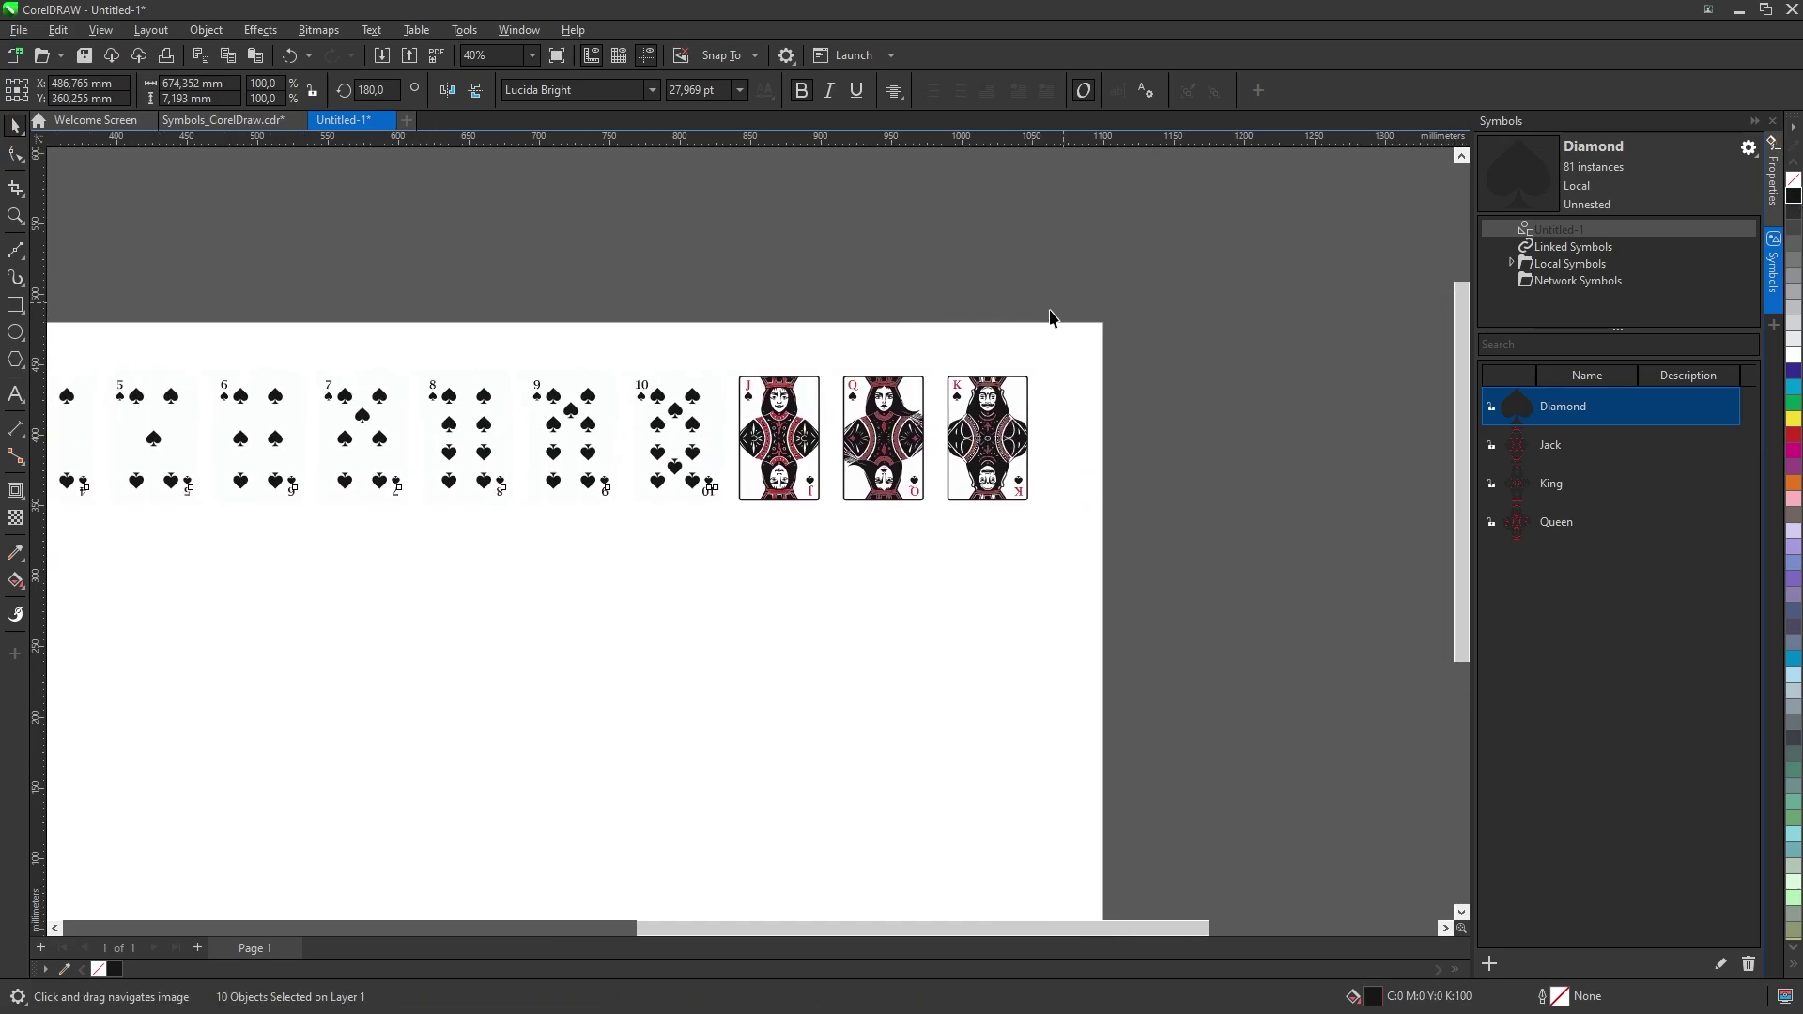
{"action": "left_click_drag", "start_coordinate": [1050, 317], "coordinate": [688, 407]}
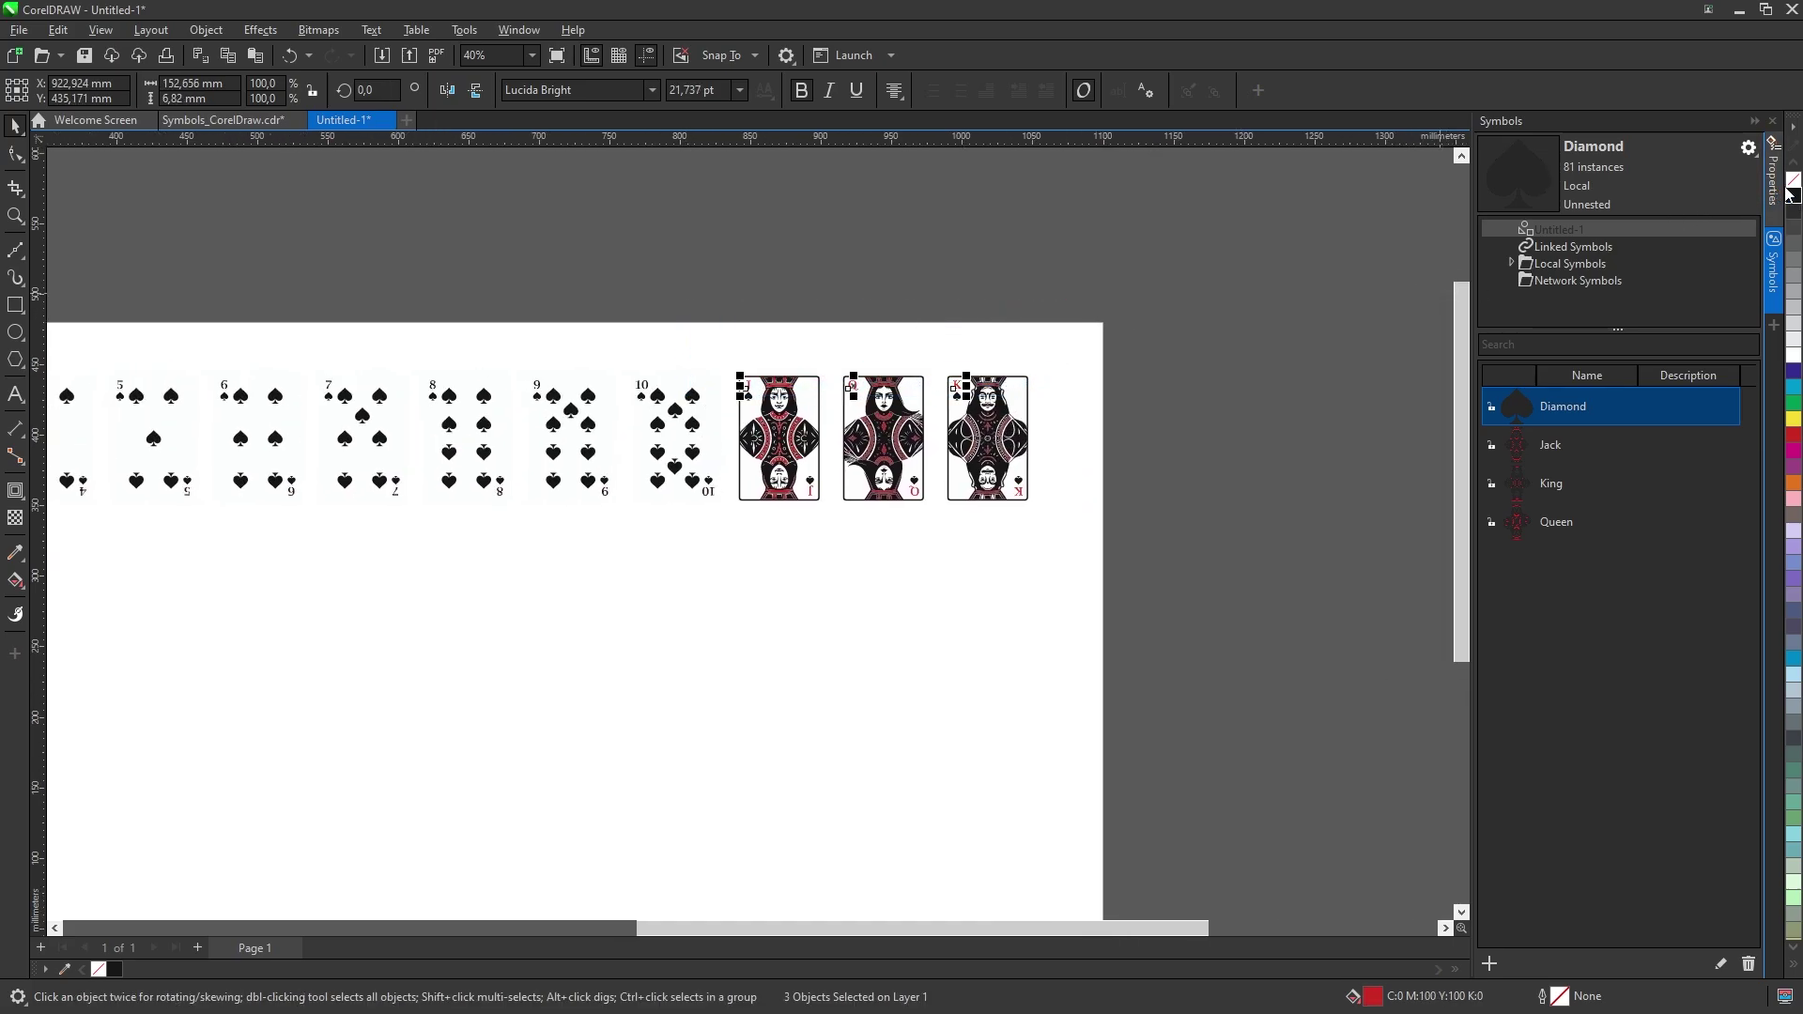
{"action": "left_click_drag", "start_coordinate": [1199, 549], "coordinate": [730, 476]}
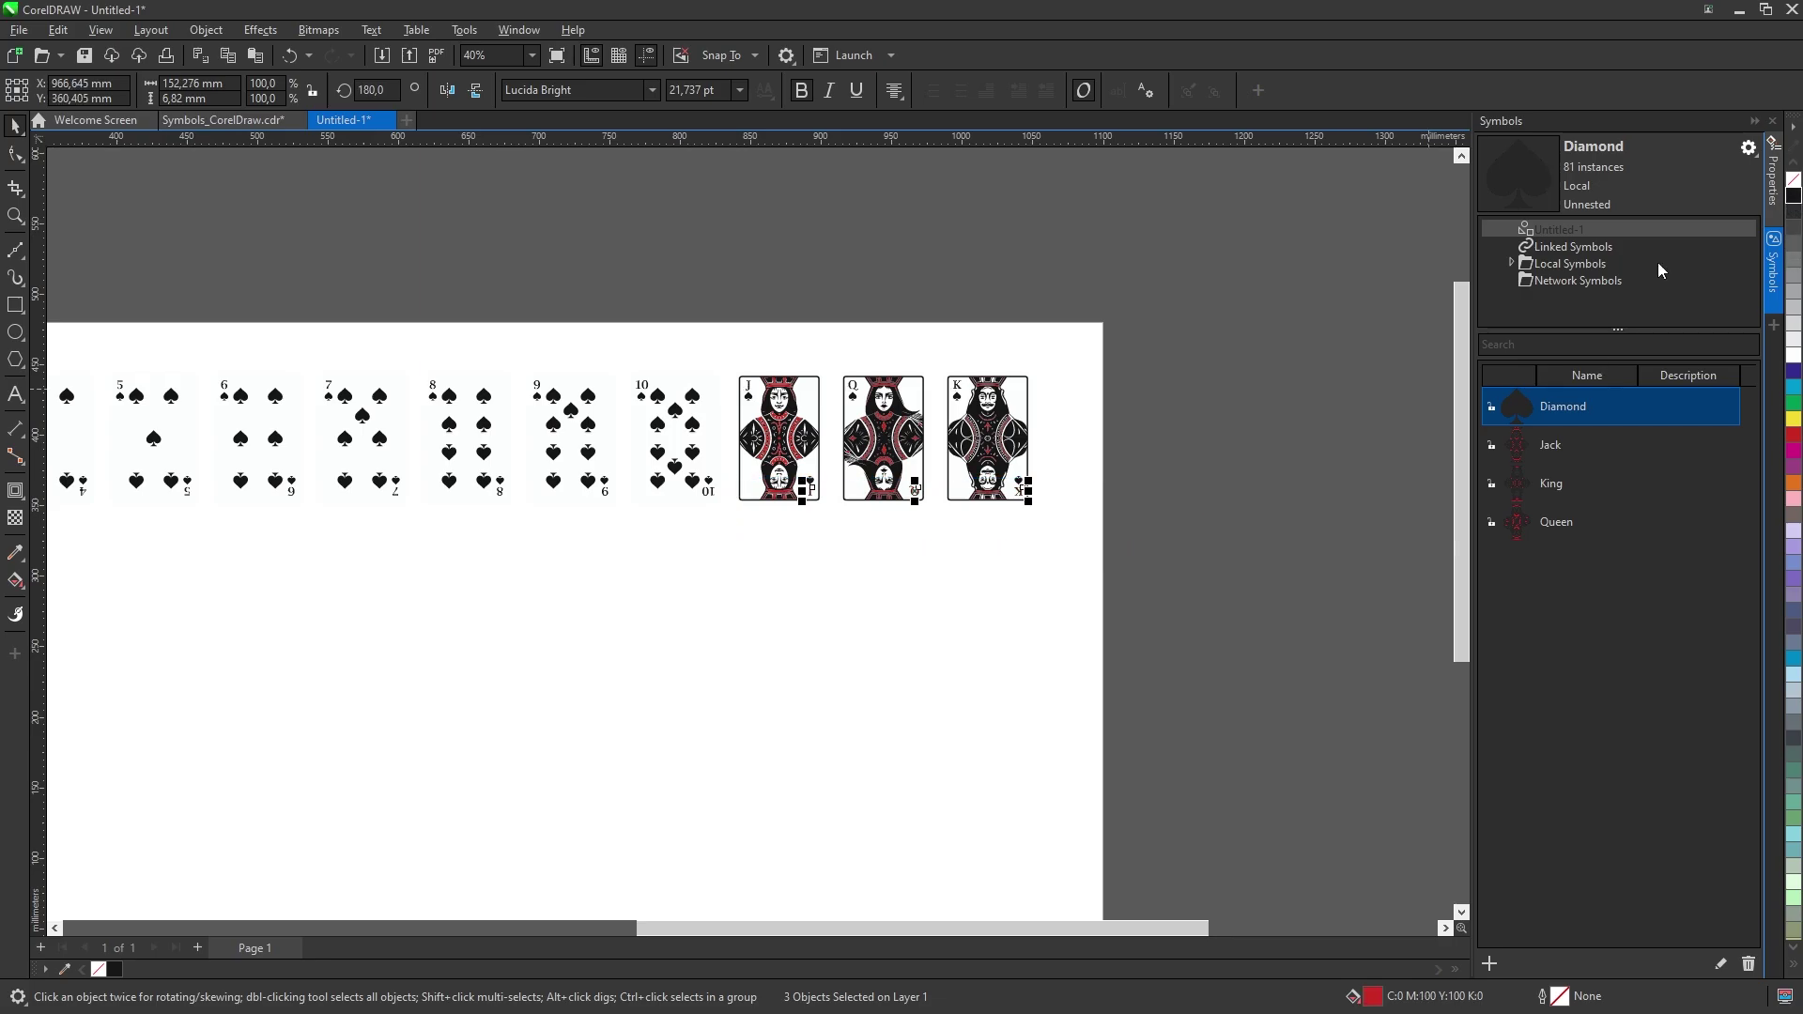
{"action": "left_click", "coordinate": [1179, 475]}
{"action": "scroll", "coordinate": [1179, 476], "scroll_direction": "down", "scroll_amount": 2}
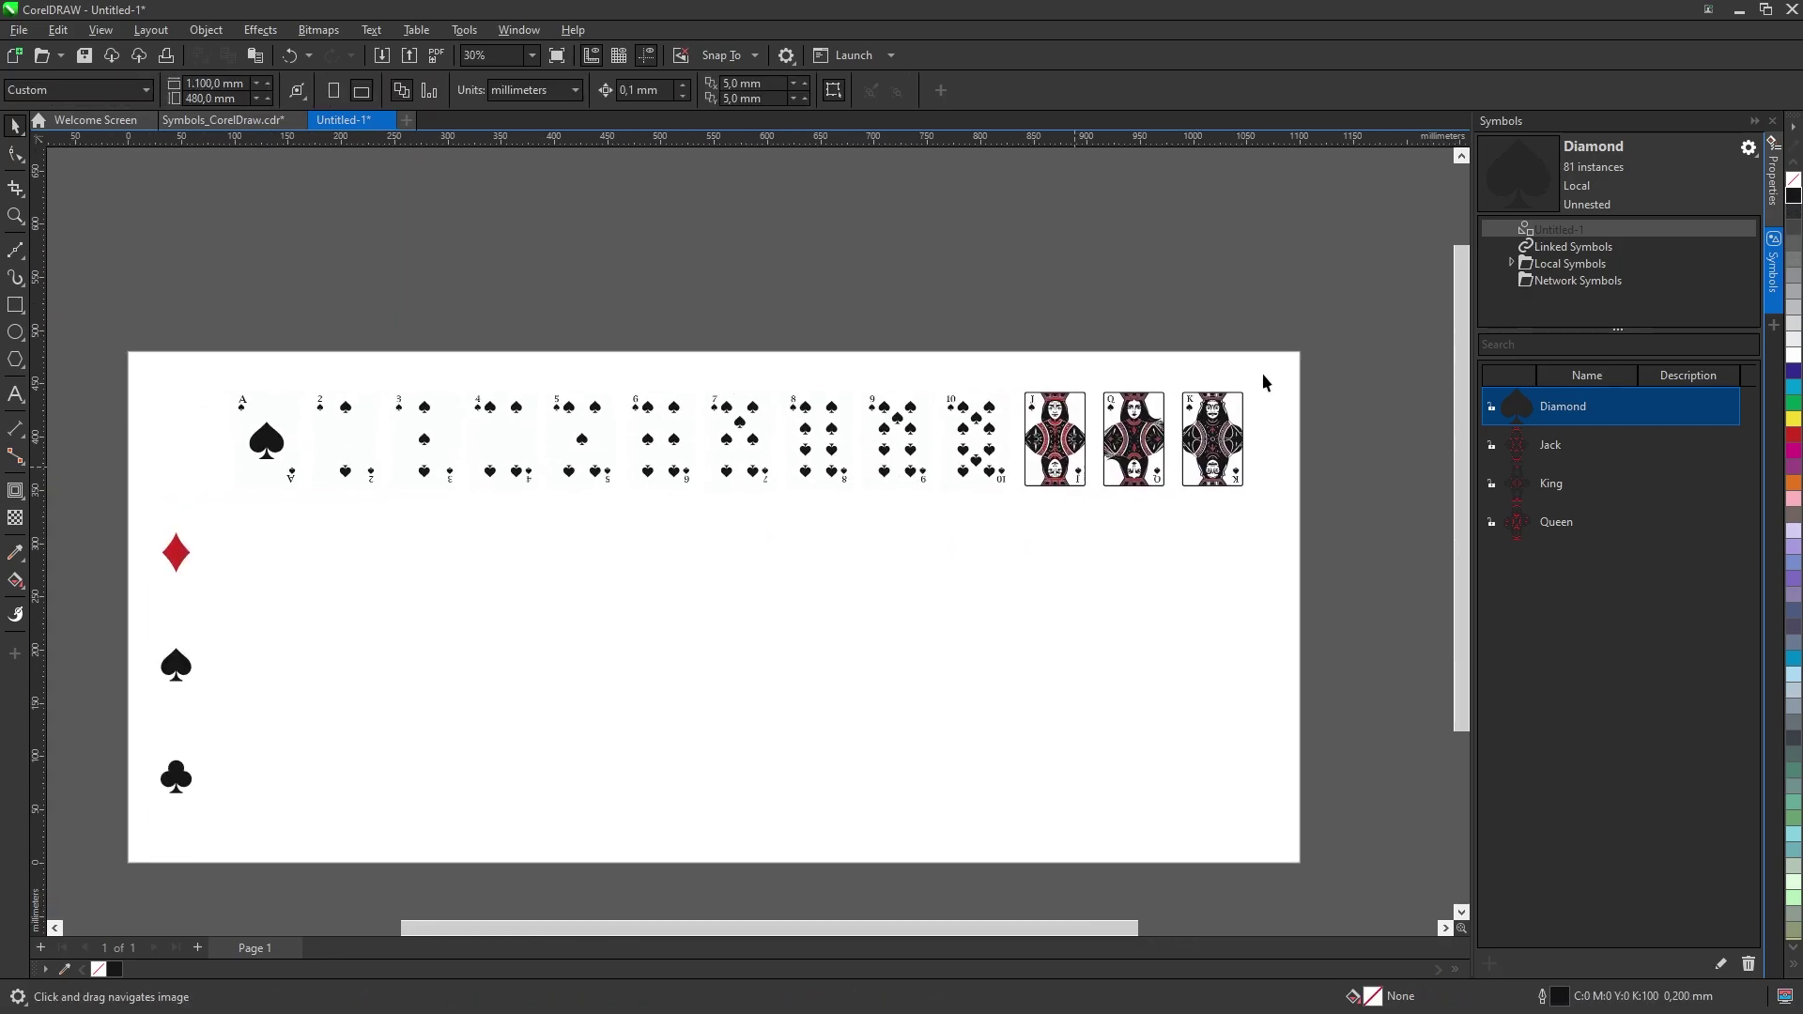
{"action": "left_click_drag", "start_coordinate": [1357, 319], "coordinate": [201, 518]}
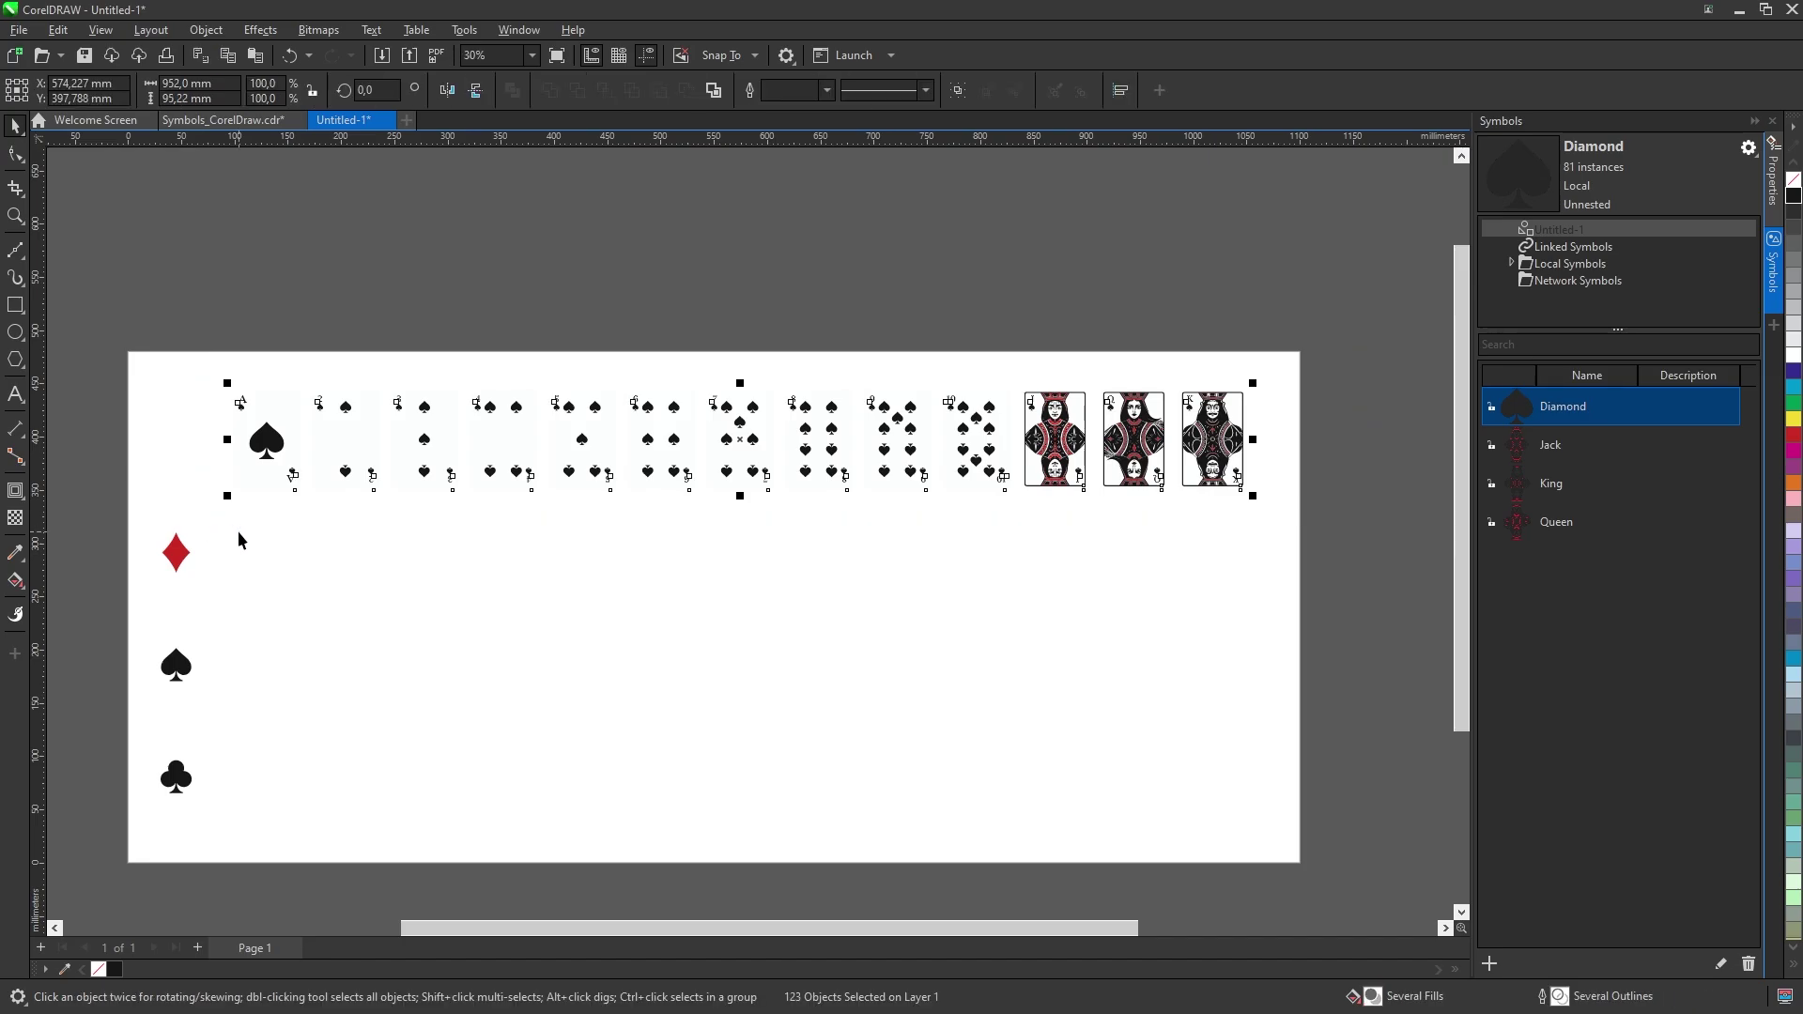
Step: Rename the Diamond symbol to Spade in the Symbols docker
{"action": "left_click", "coordinate": [1568, 411]}
{"action": "type", "text": "Spade"}
{"action": "key", "text": "Return"}
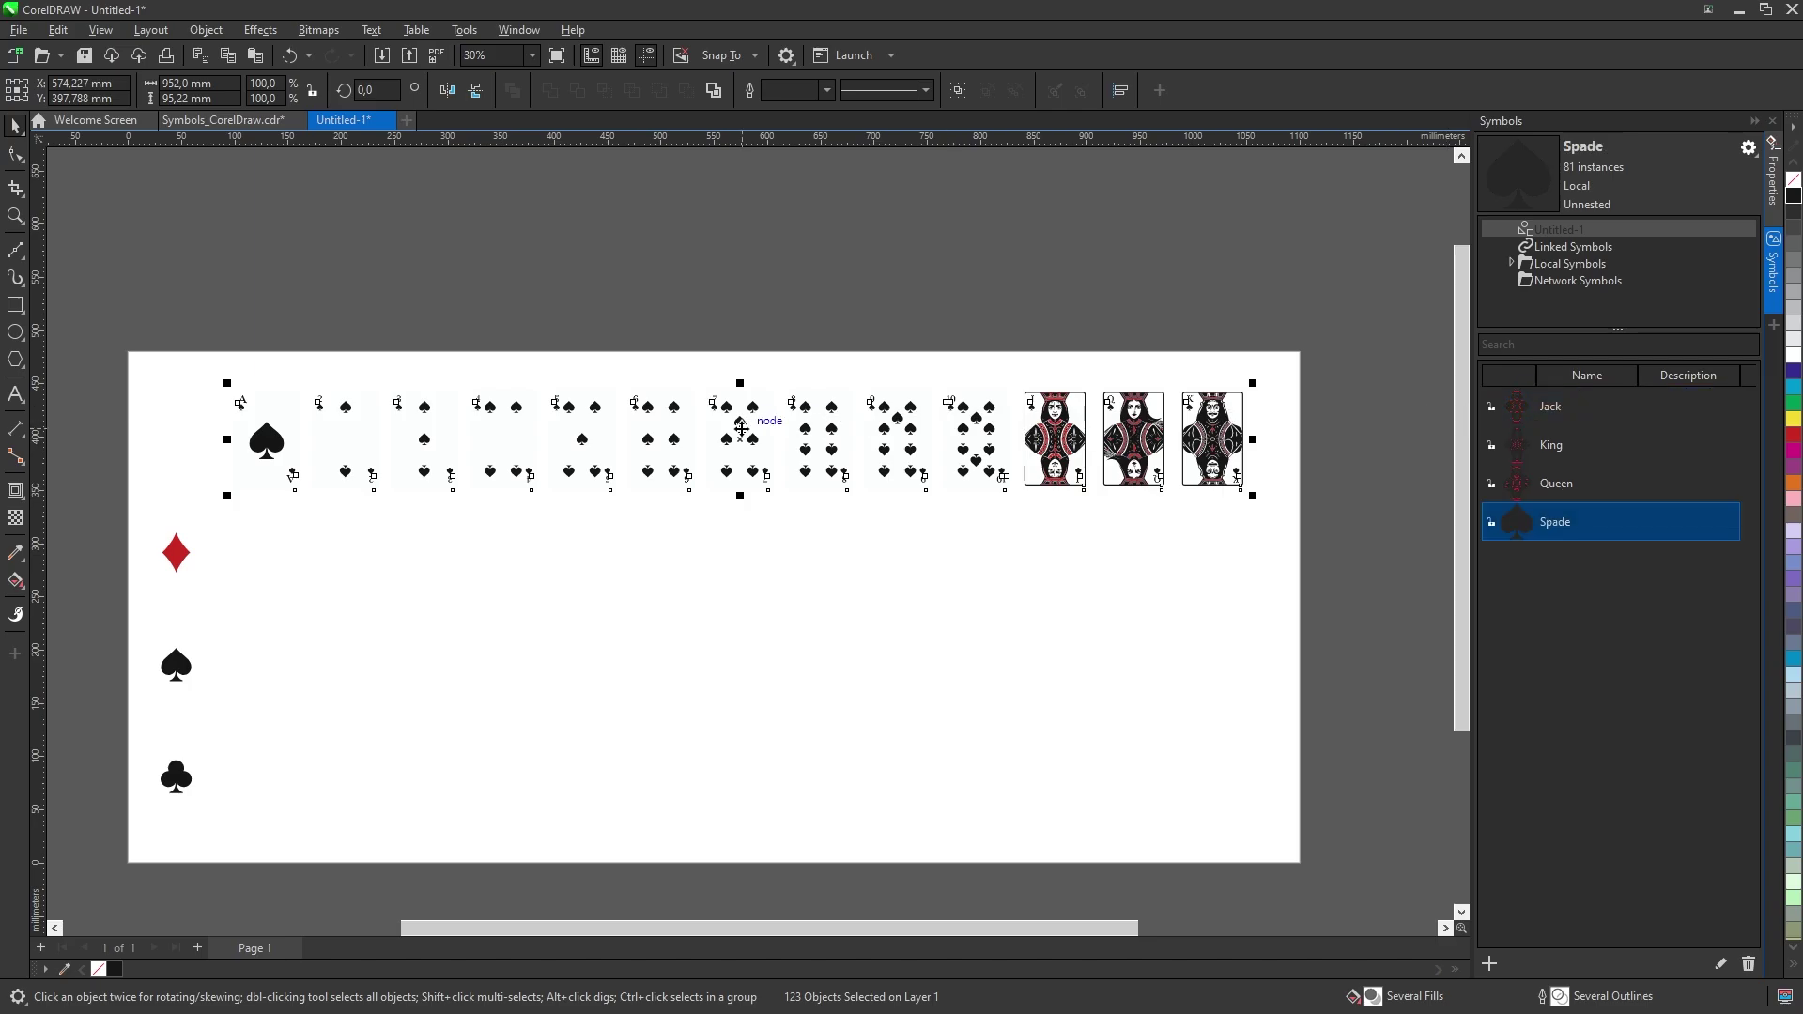
Step: Copy the spade row into Symbols_CorelDraw.cdr and place it as the third row
{"action": "left_click", "coordinate": [57, 30]}
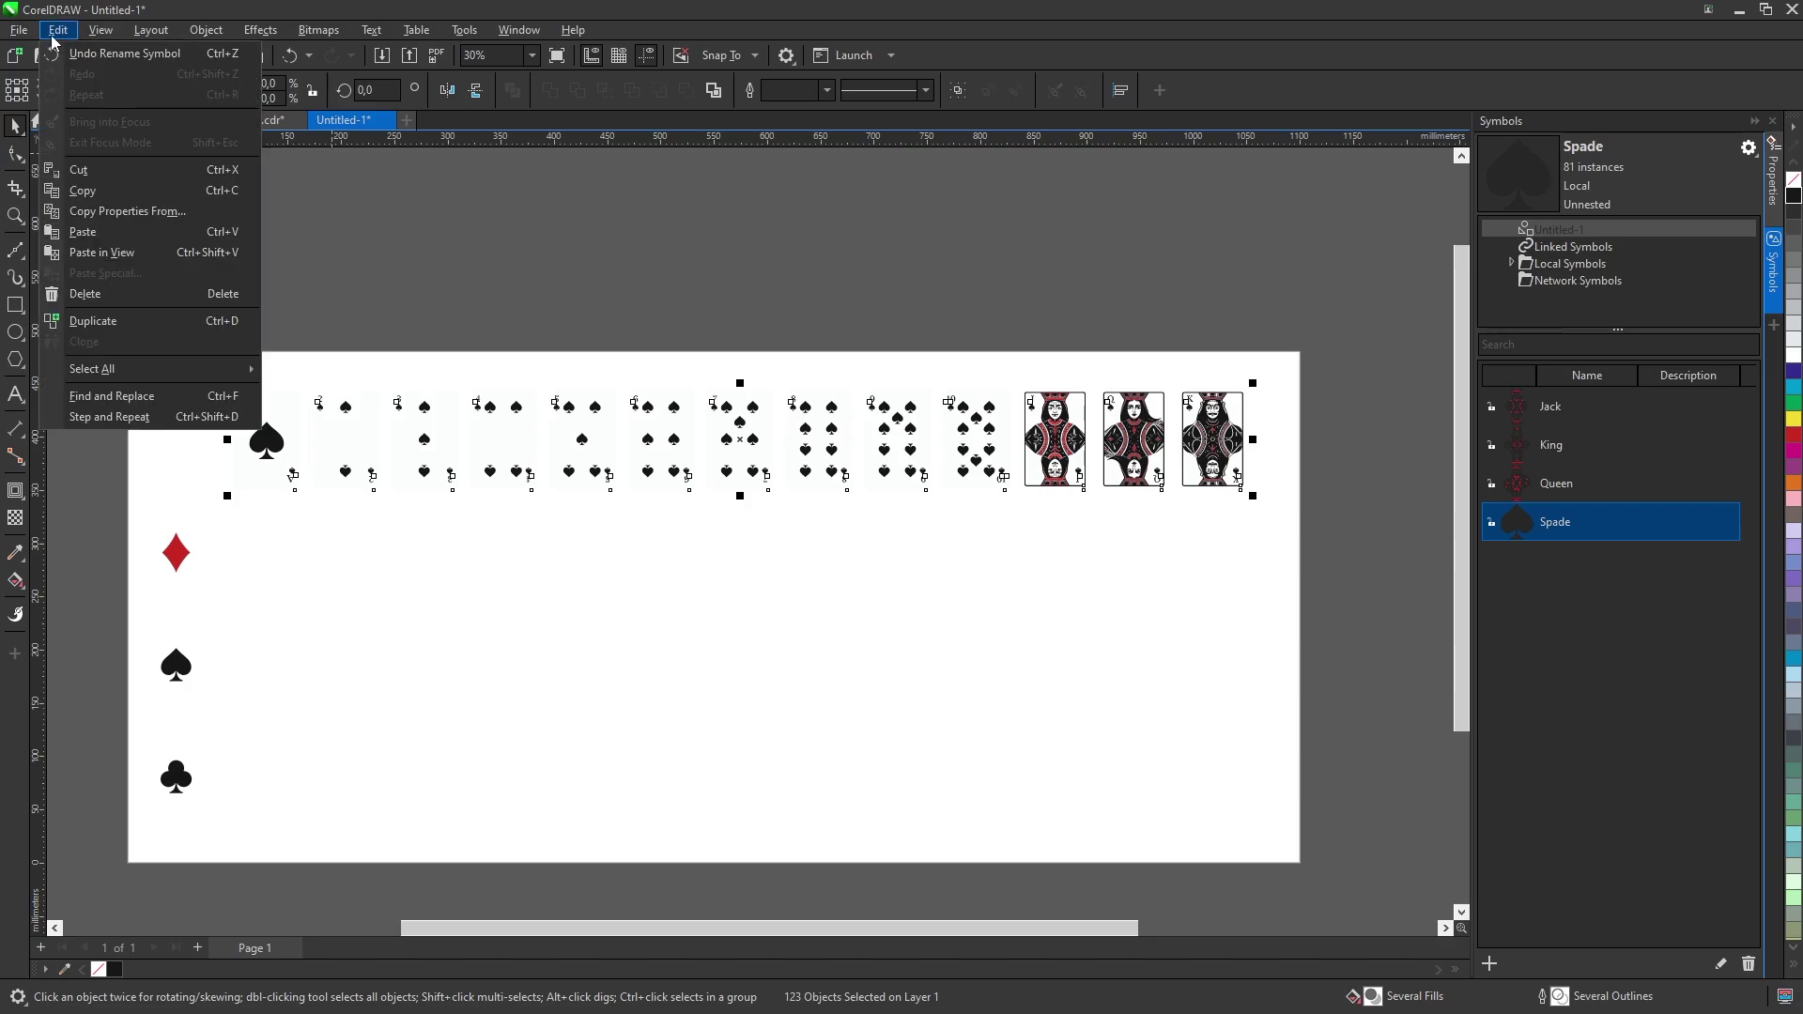
{"action": "left_click", "coordinate": [100, 190]}
{"action": "left_click", "coordinate": [226, 121]}
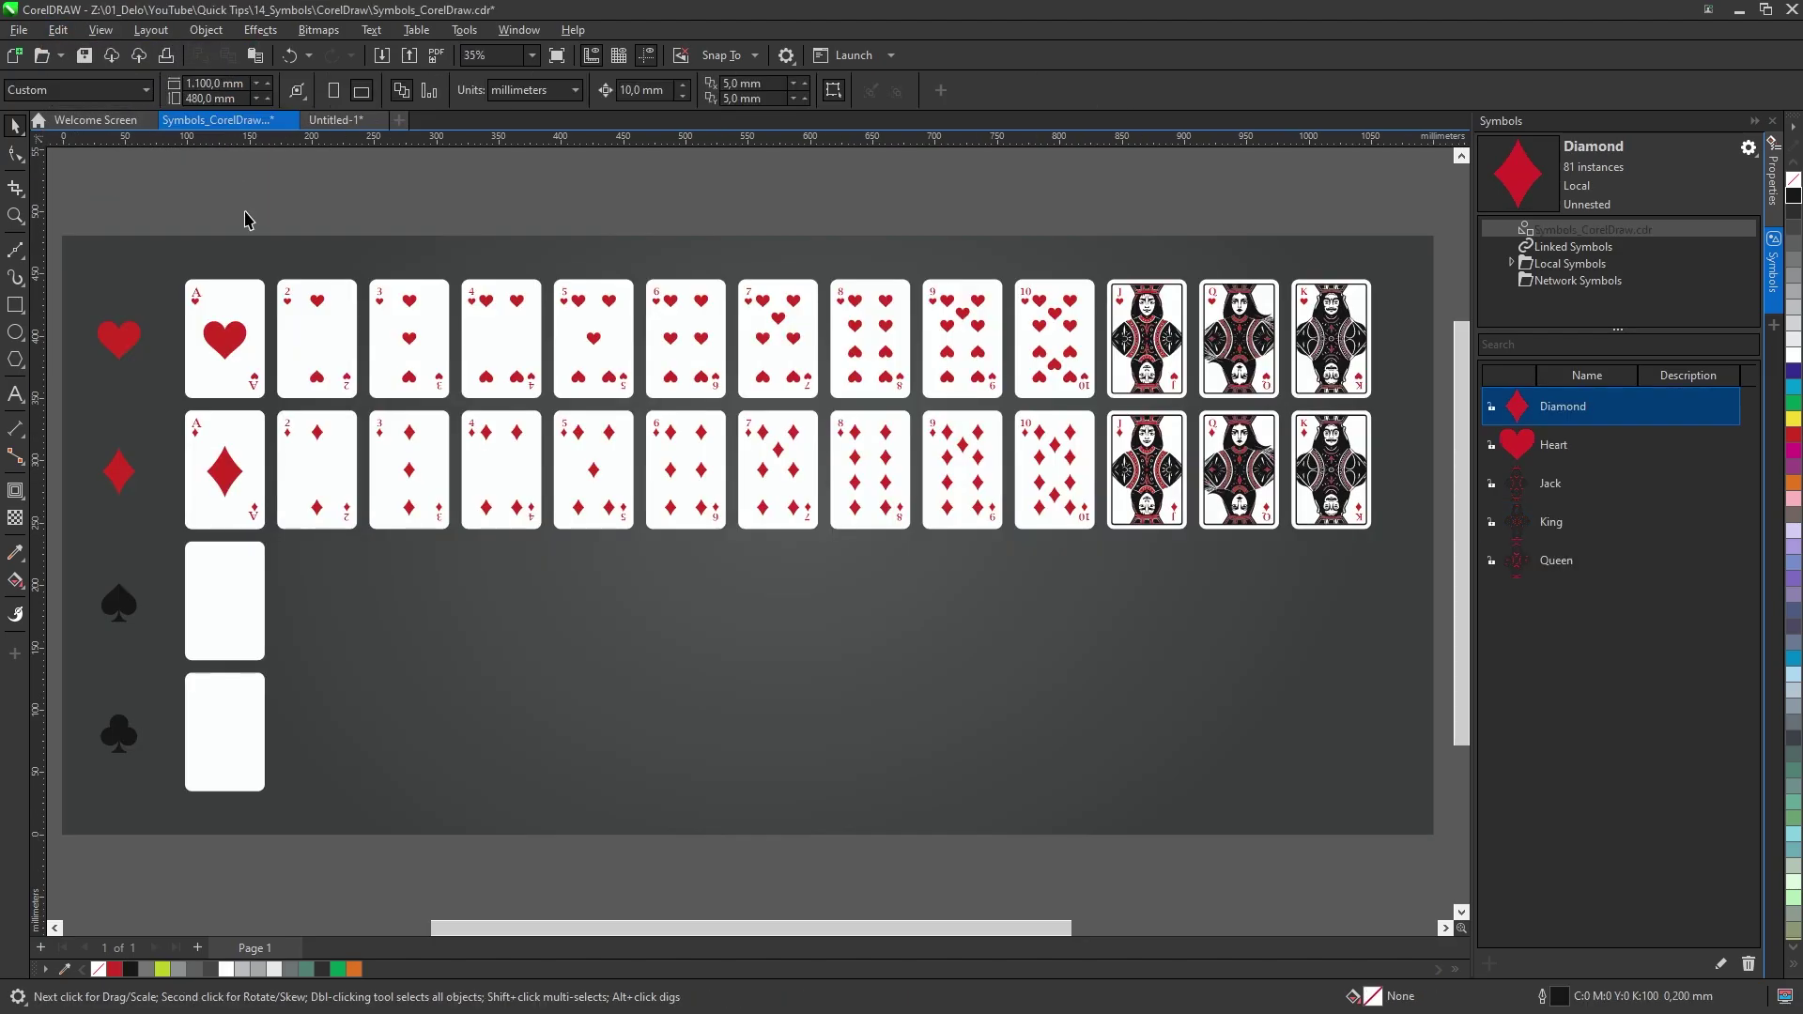
{"action": "left_click", "coordinate": [57, 30]}
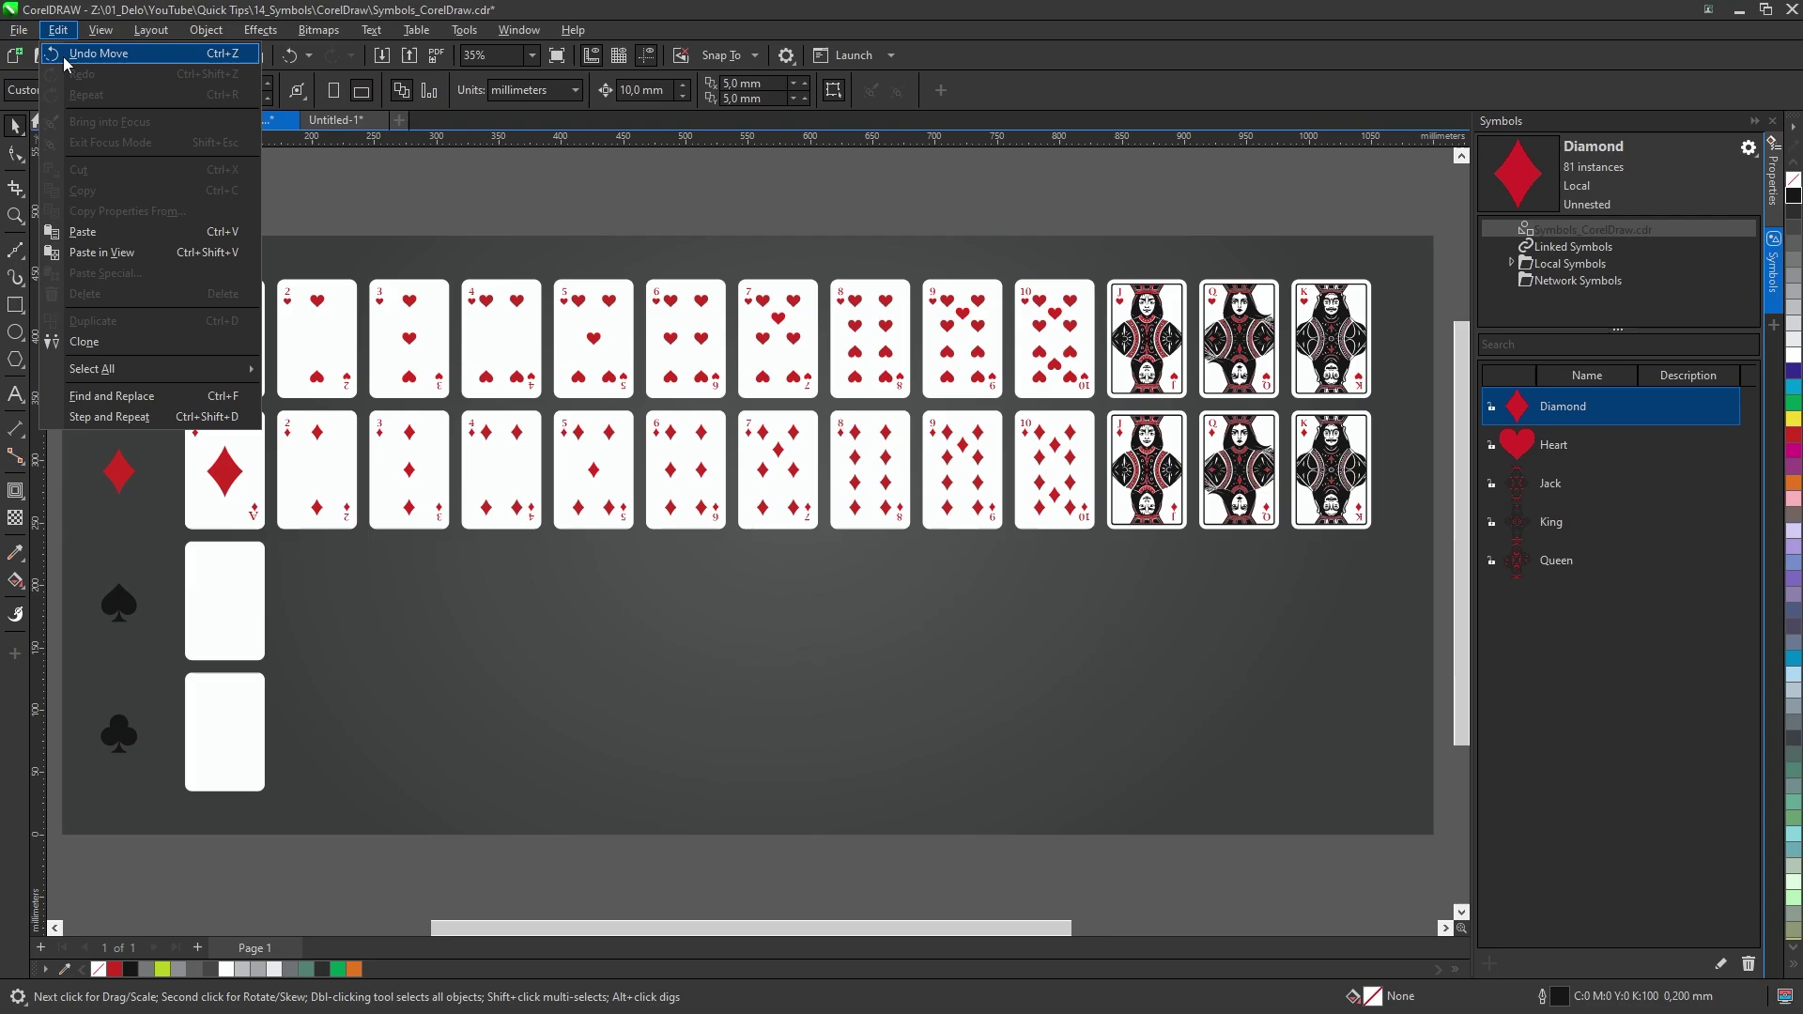
{"action": "left_click", "coordinate": [96, 231]}
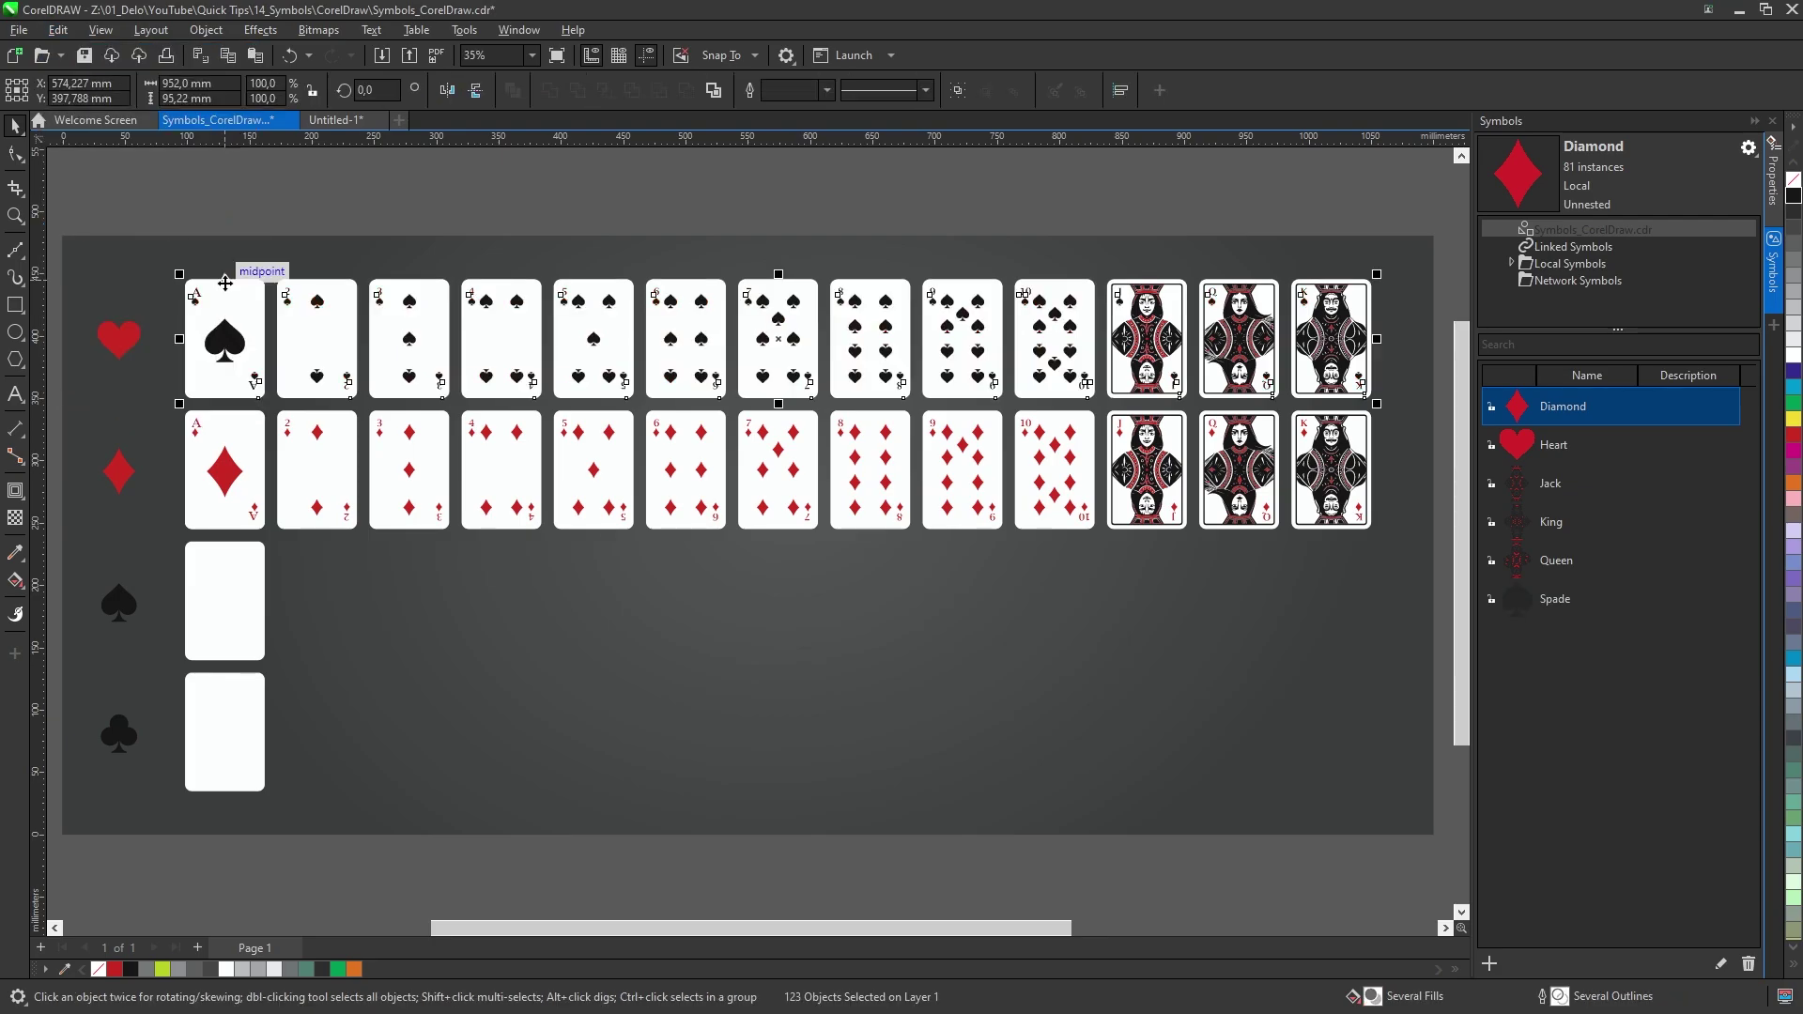
{"action": "left_click_drag", "start_coordinate": [225, 282], "coordinate": [225, 545]}
{"action": "left_click", "coordinate": [310, 703]}
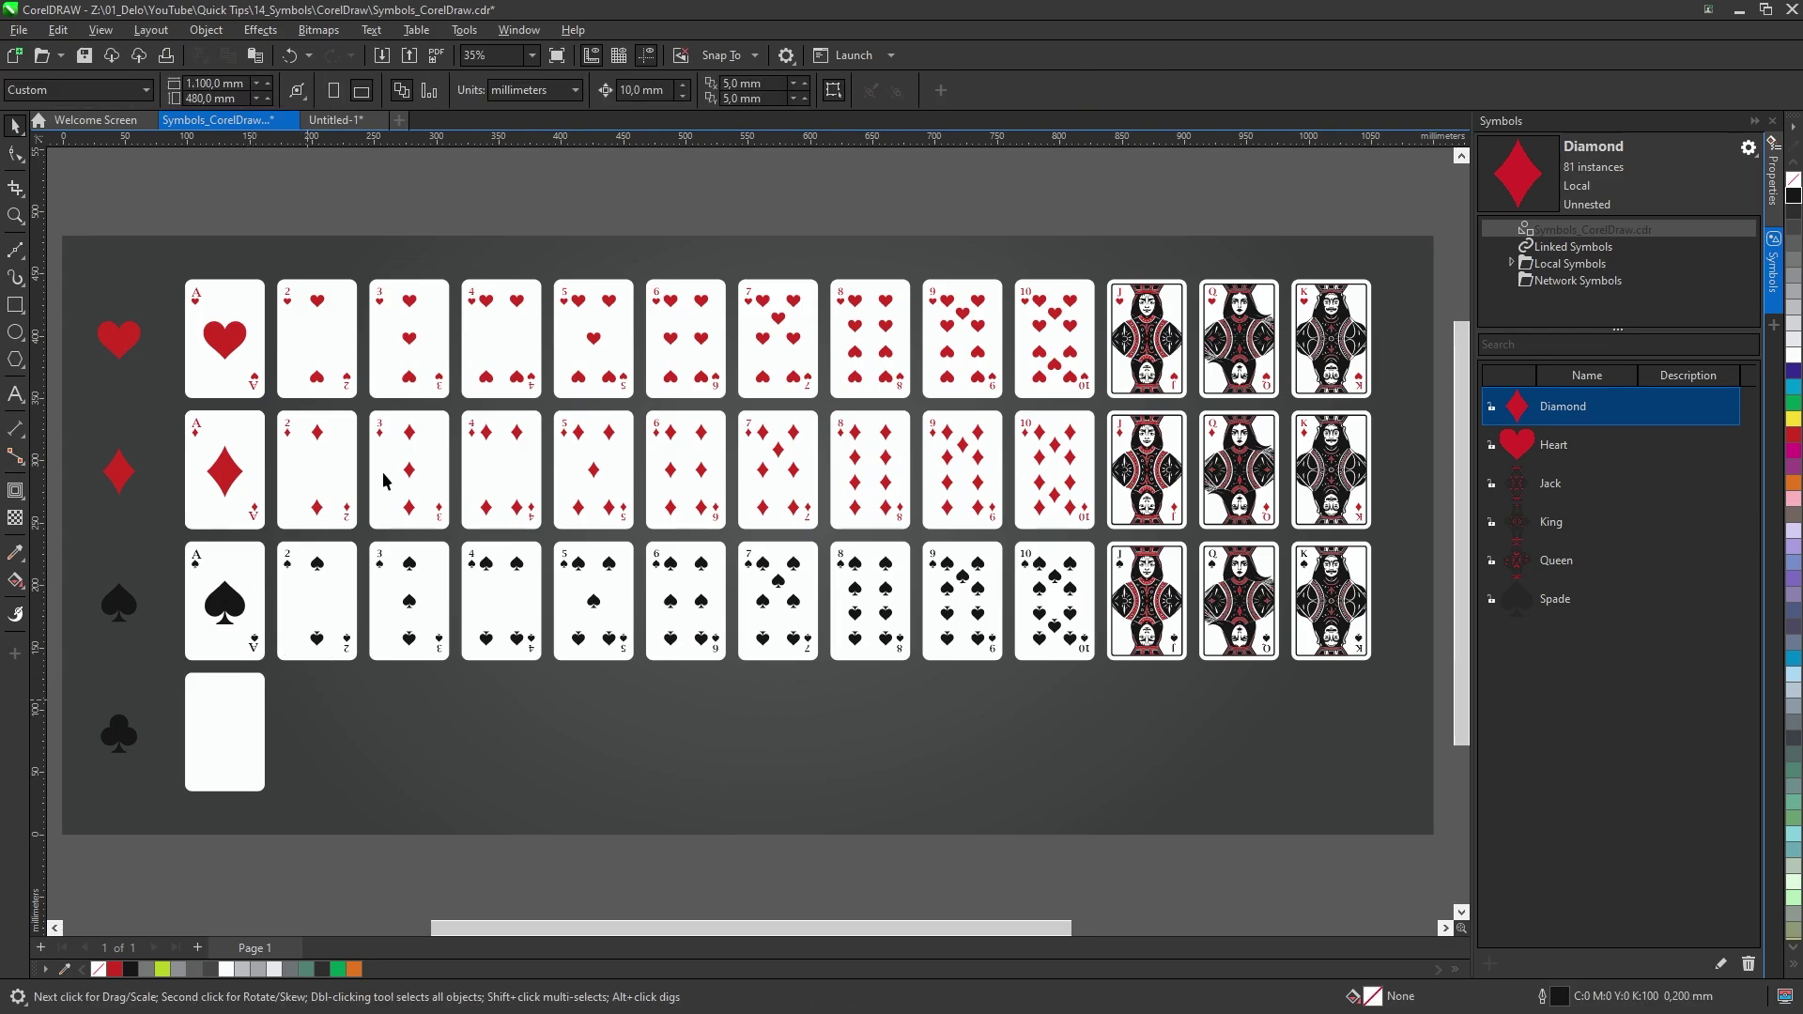
Step: Paste the club from Untitled-1 into the Ace's spade symbol, beside the spade
{"action": "left_click", "coordinate": [349, 120]}
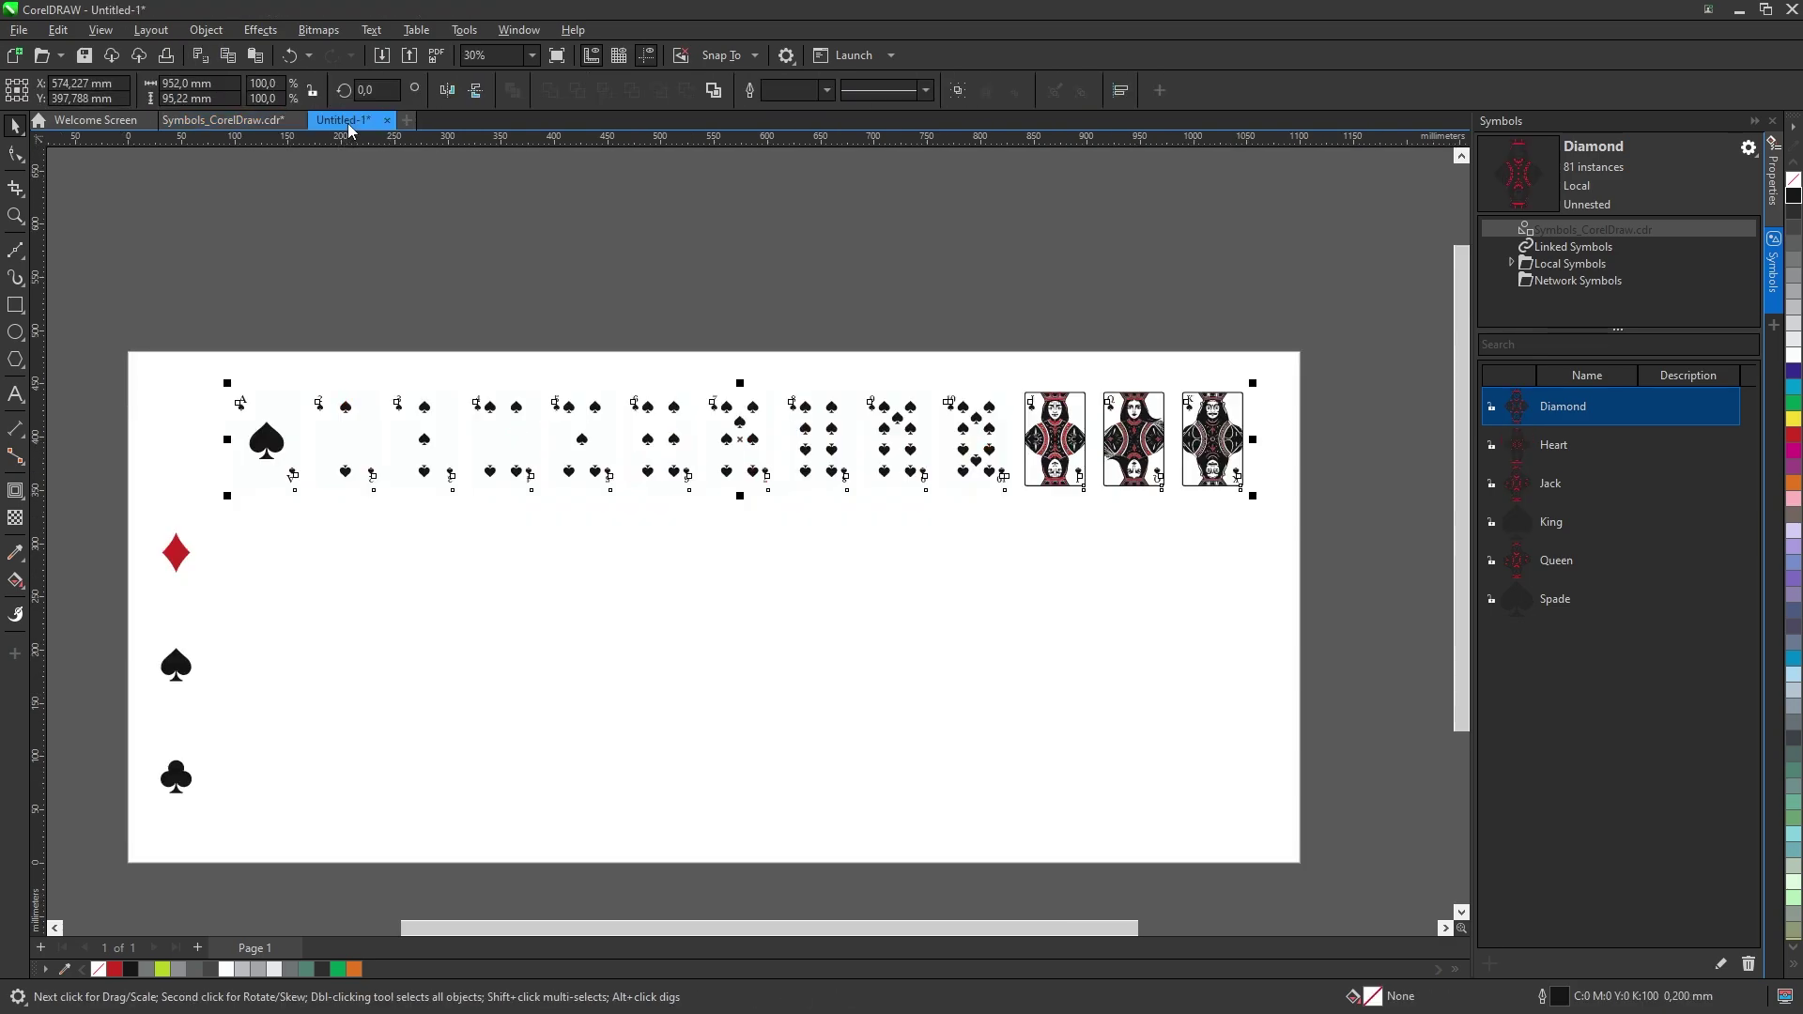
{"action": "left_click", "coordinate": [175, 777]}
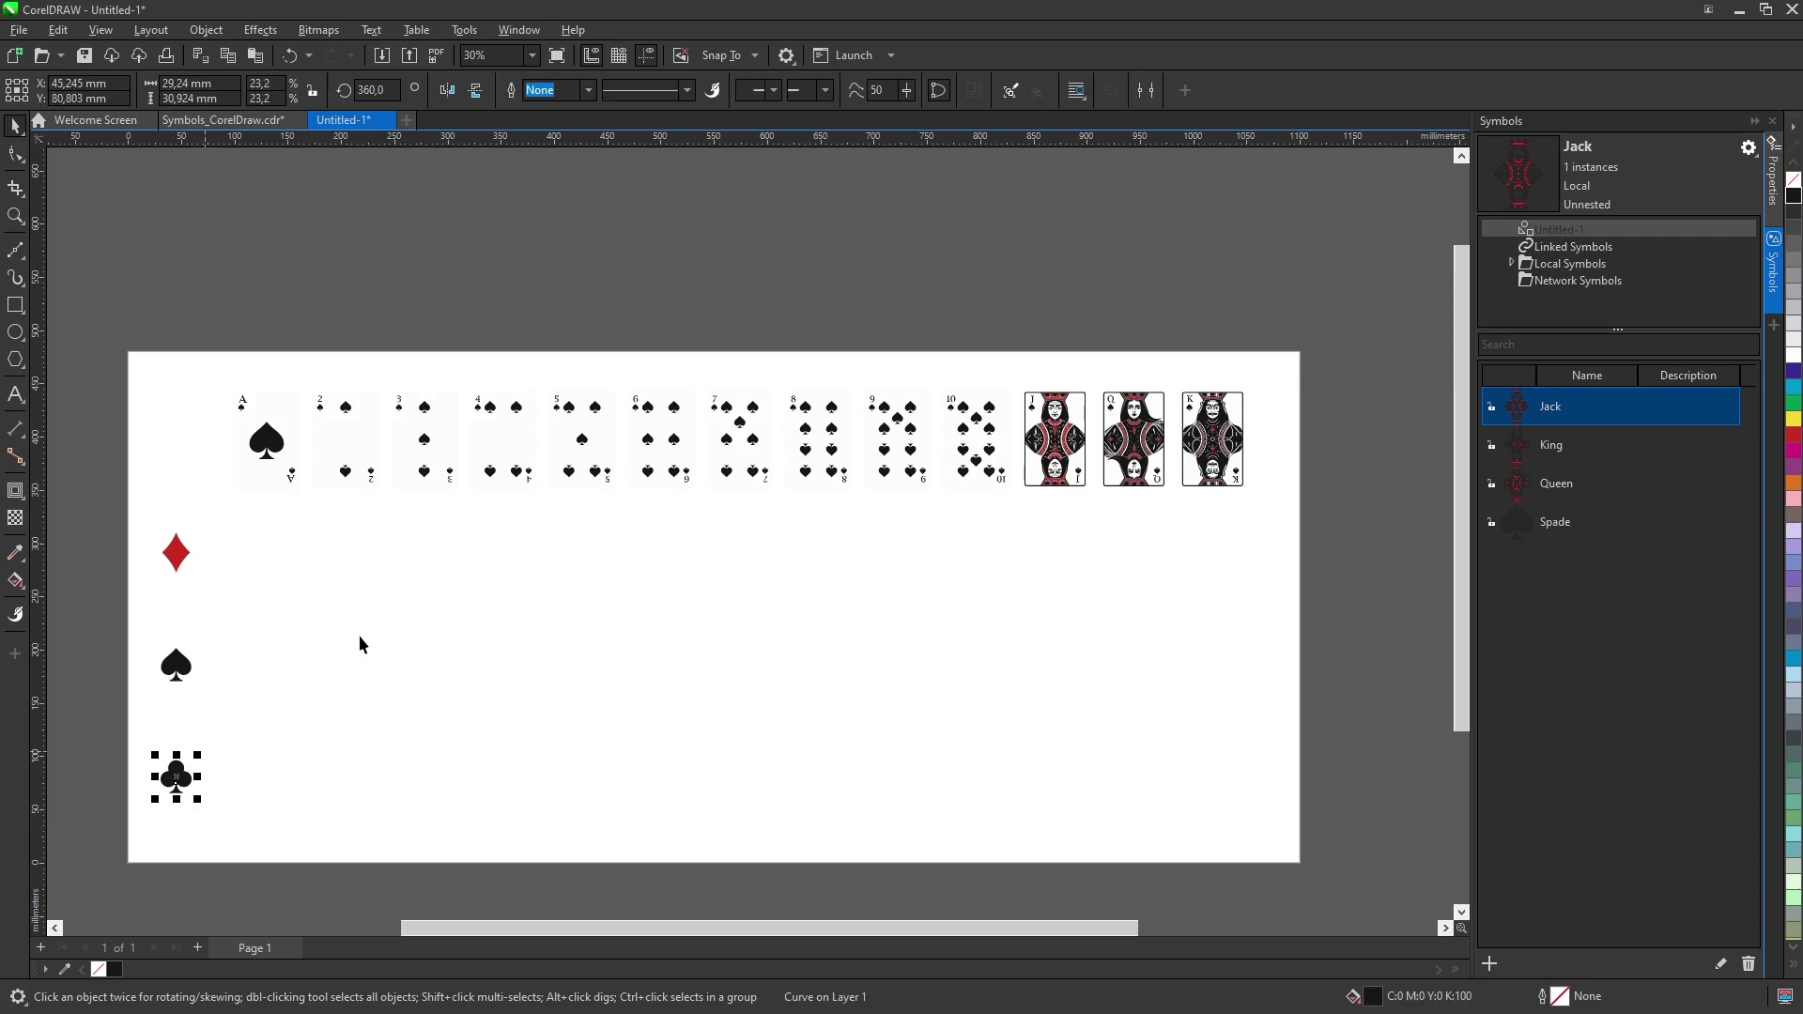
{"action": "left_click", "coordinate": [280, 441]}
{"action": "left_click", "coordinate": [269, 438]}
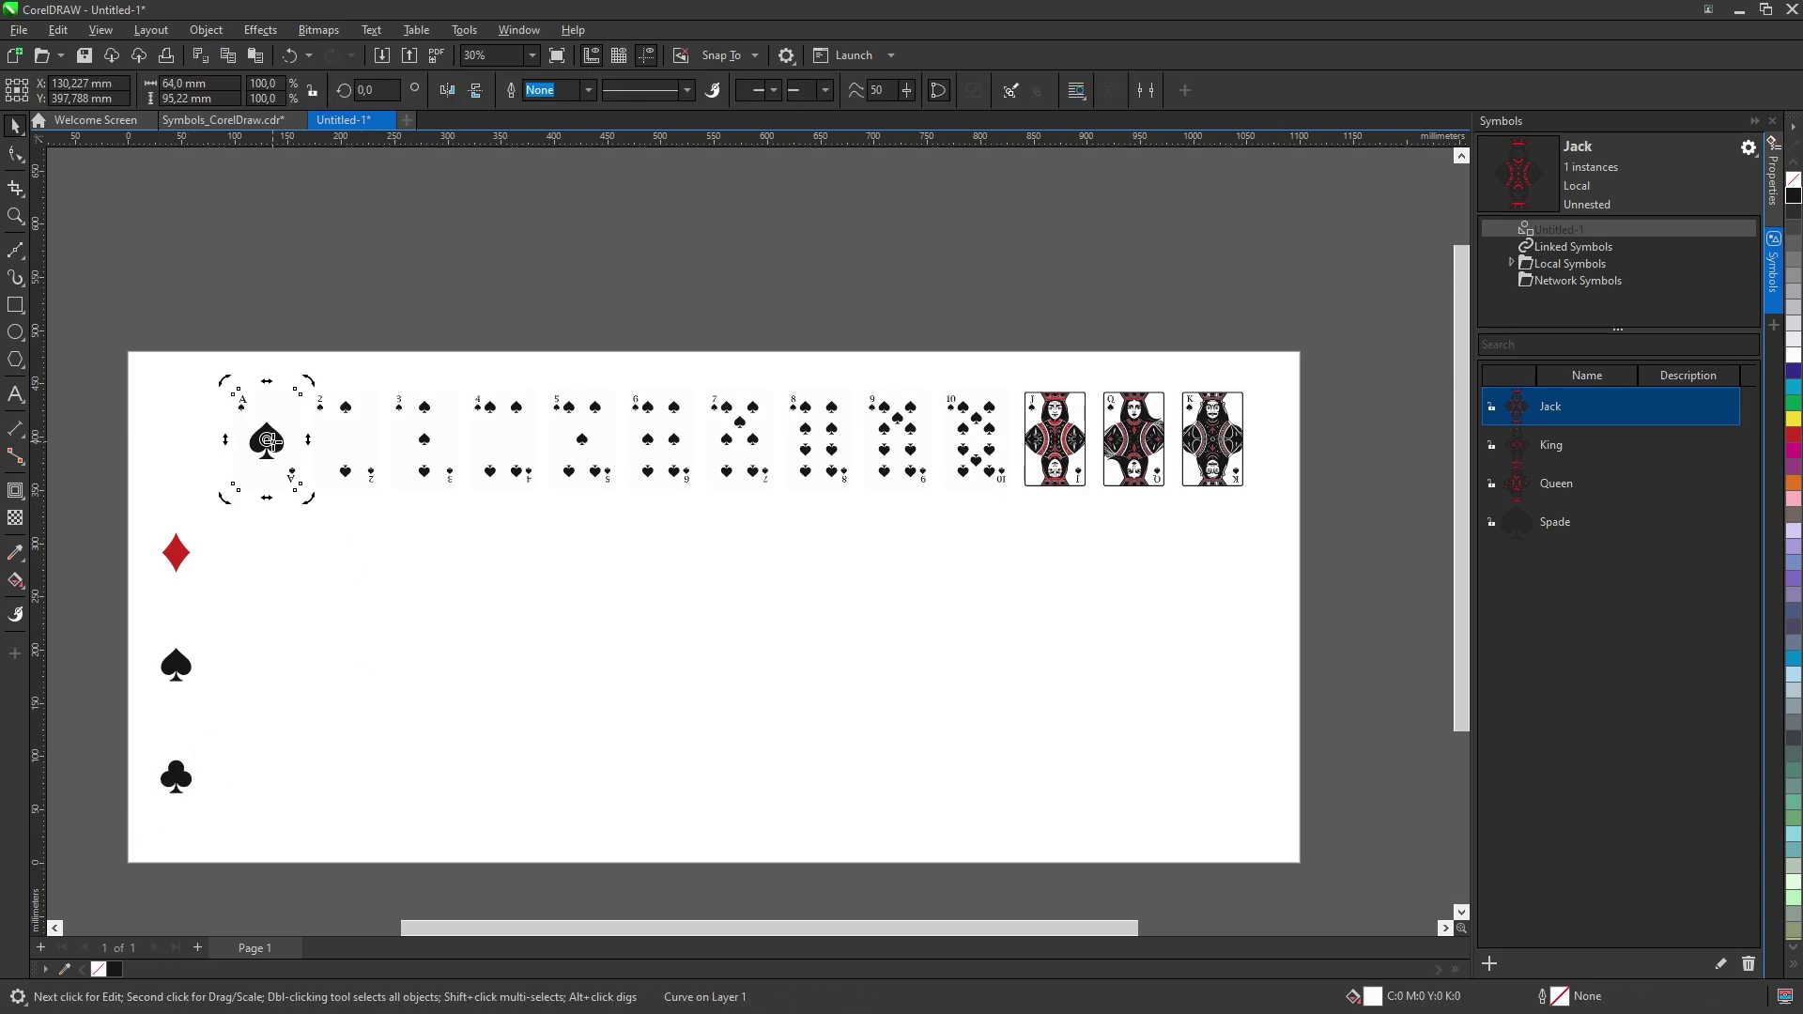
{"action": "left_click", "coordinate": [269, 439]}
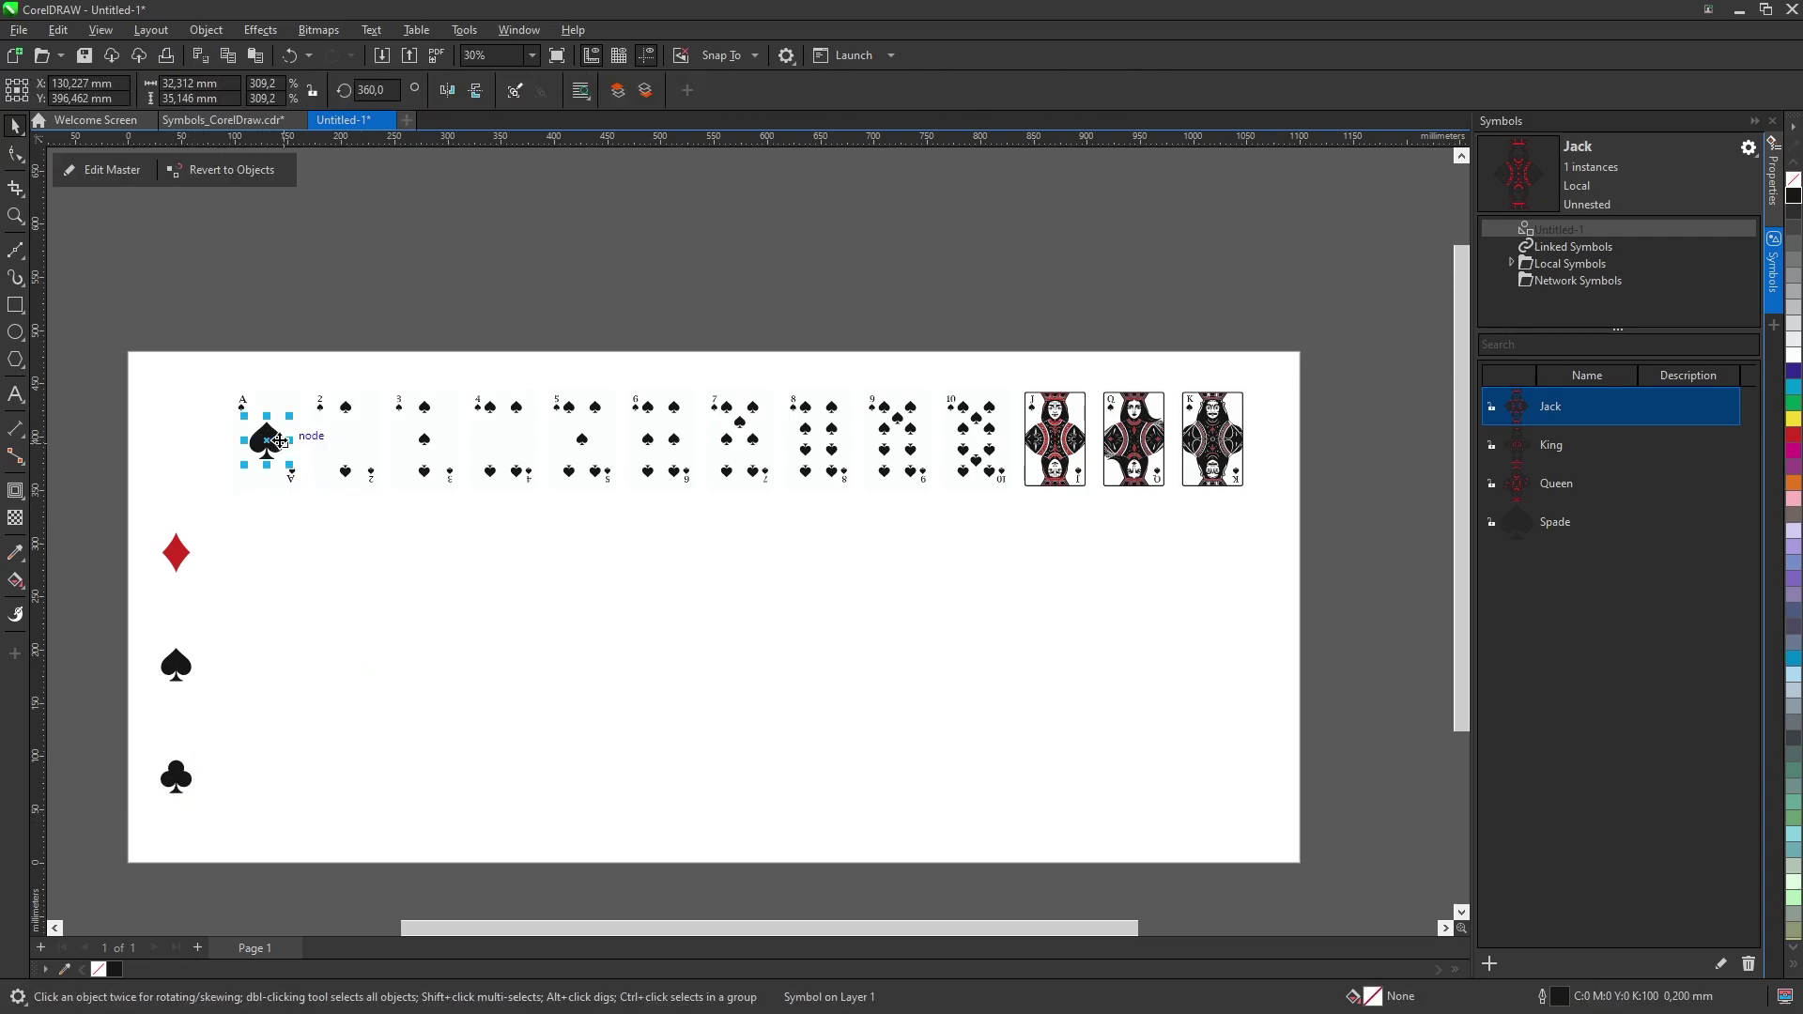
{"action": "double_click", "coordinate": [272, 443]}
{"action": "key", "text": "ctrl+v"}
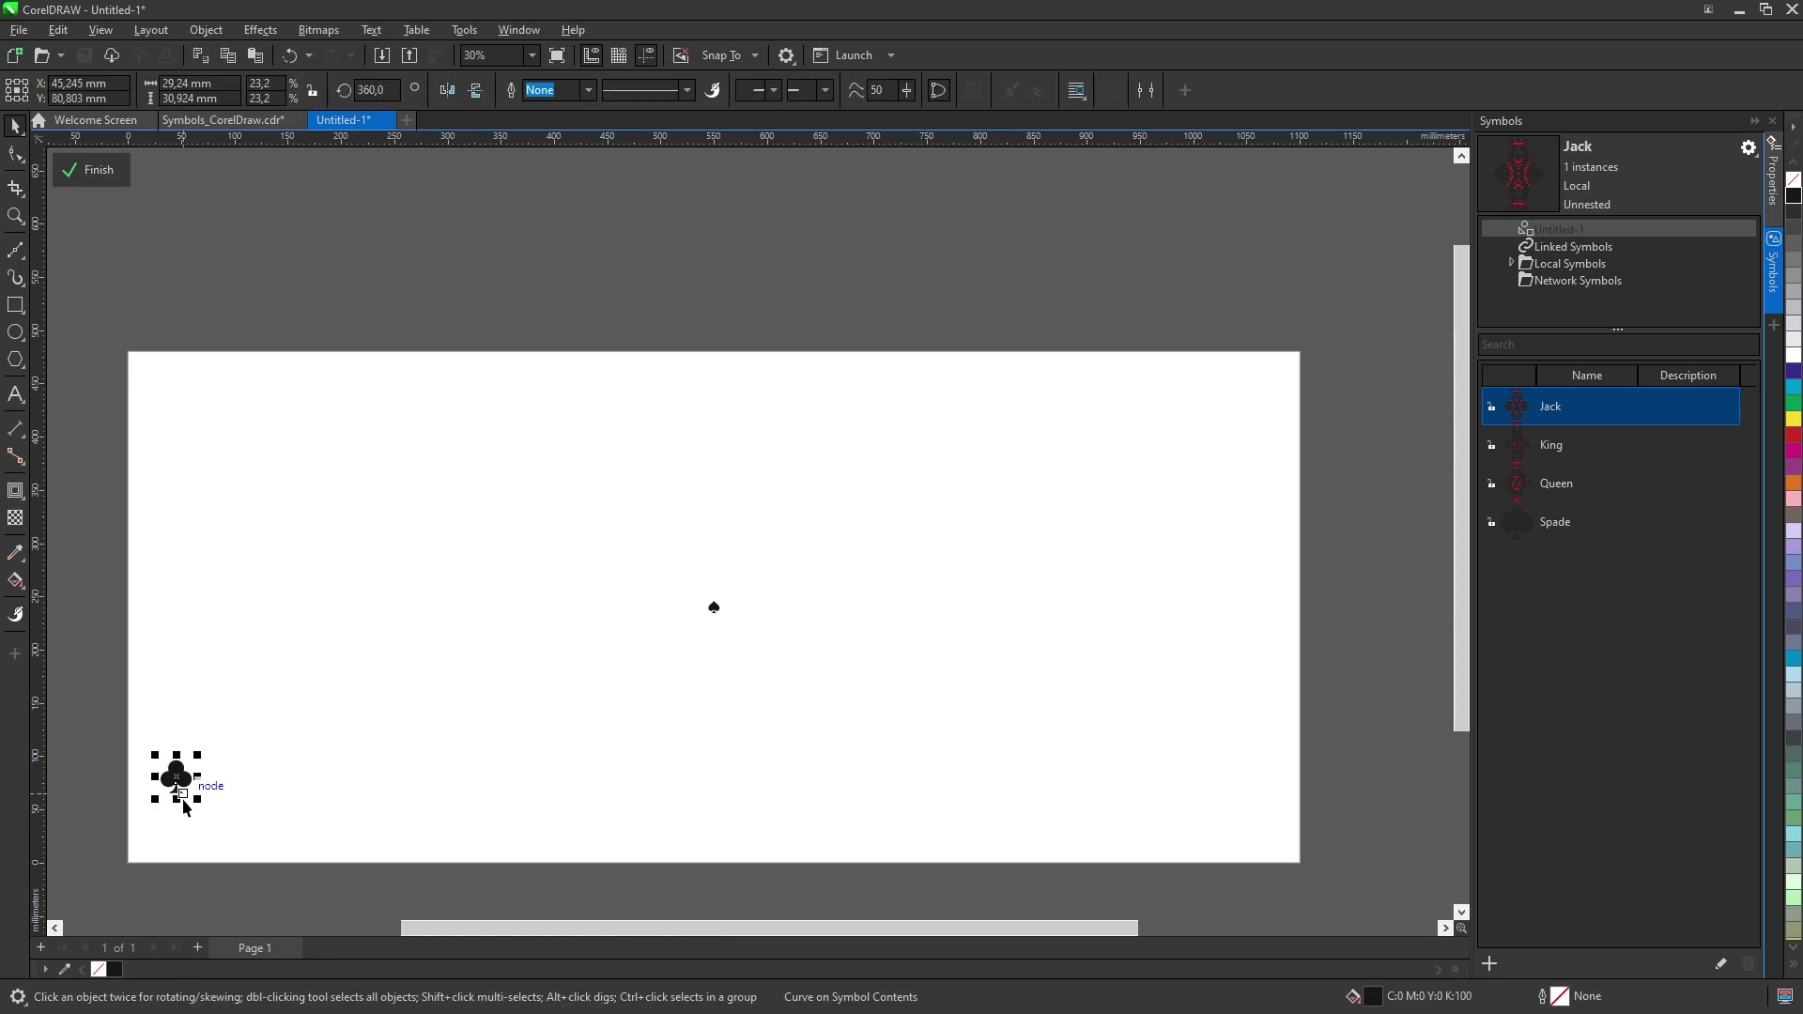
{"action": "left_click_drag", "start_coordinate": [188, 780], "coordinate": [738, 629]}
Step: Shrink the club to about 40 percent and centre-align it with the spade
{"action": "scroll", "coordinate": [738, 625], "scroll_direction": "up", "scroll_amount": 8}
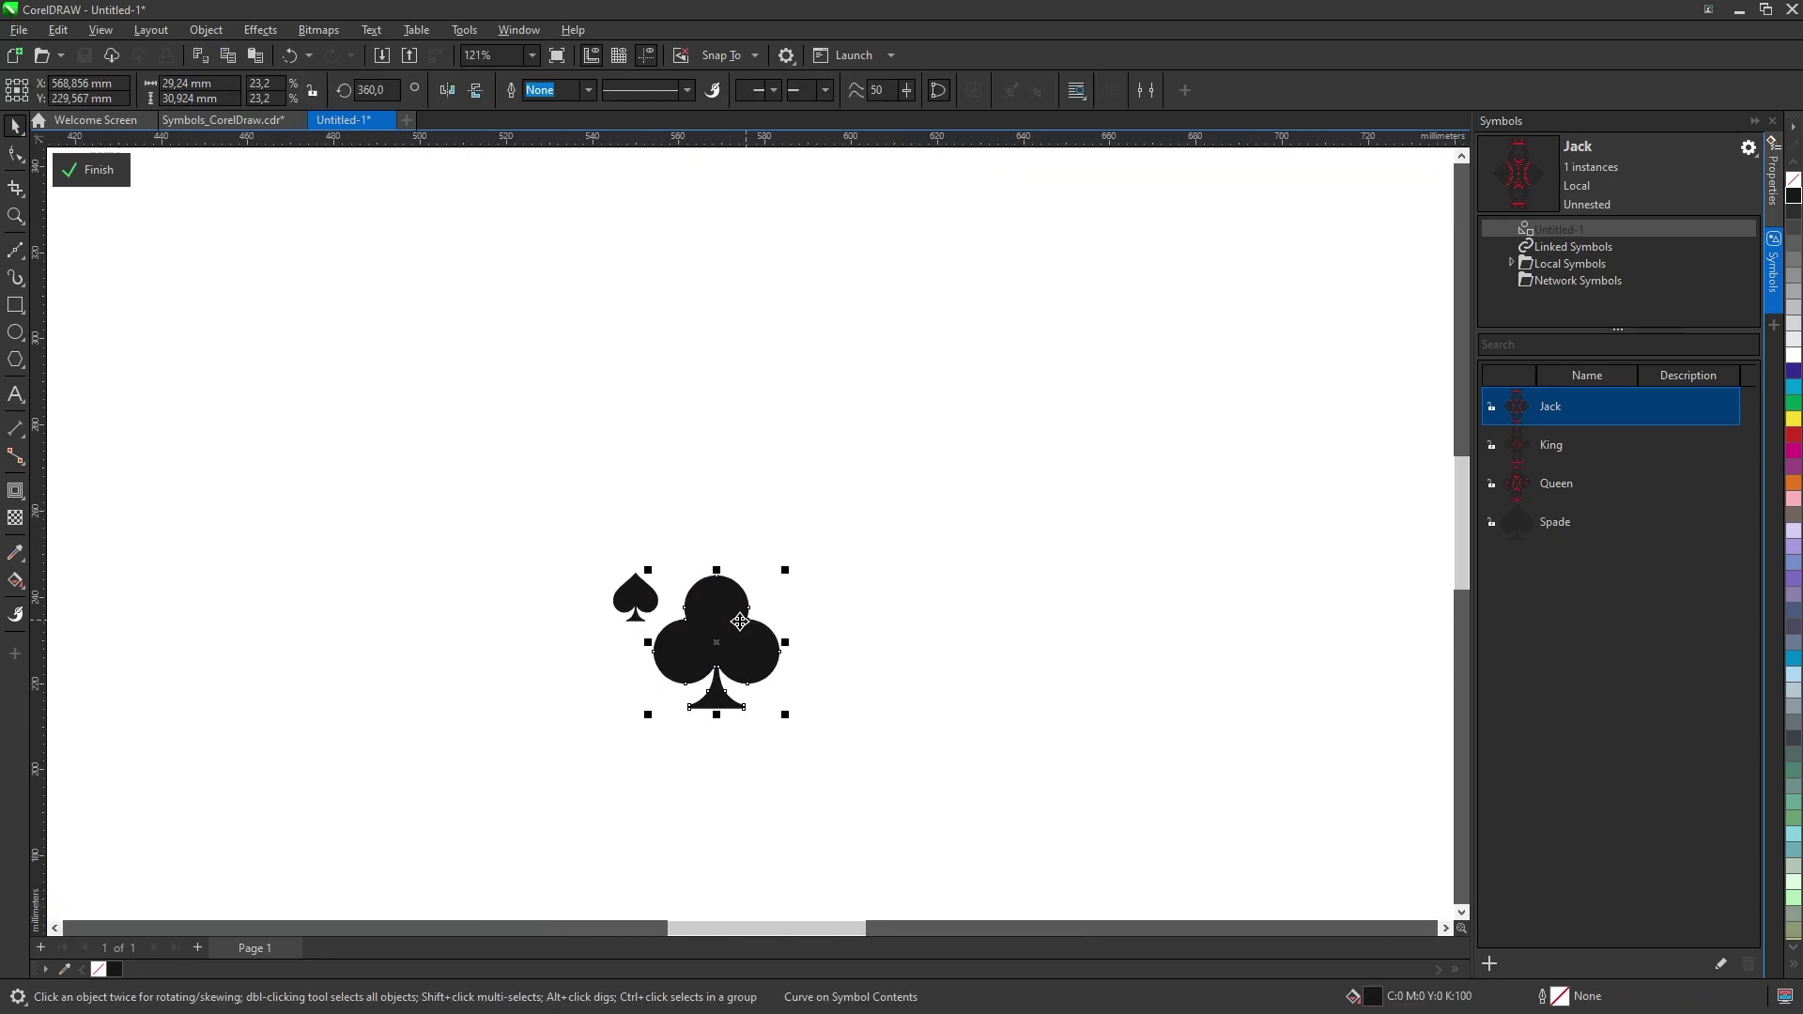
{"action": "left_click_drag", "start_coordinate": [816, 543], "coordinate": [749, 617]}
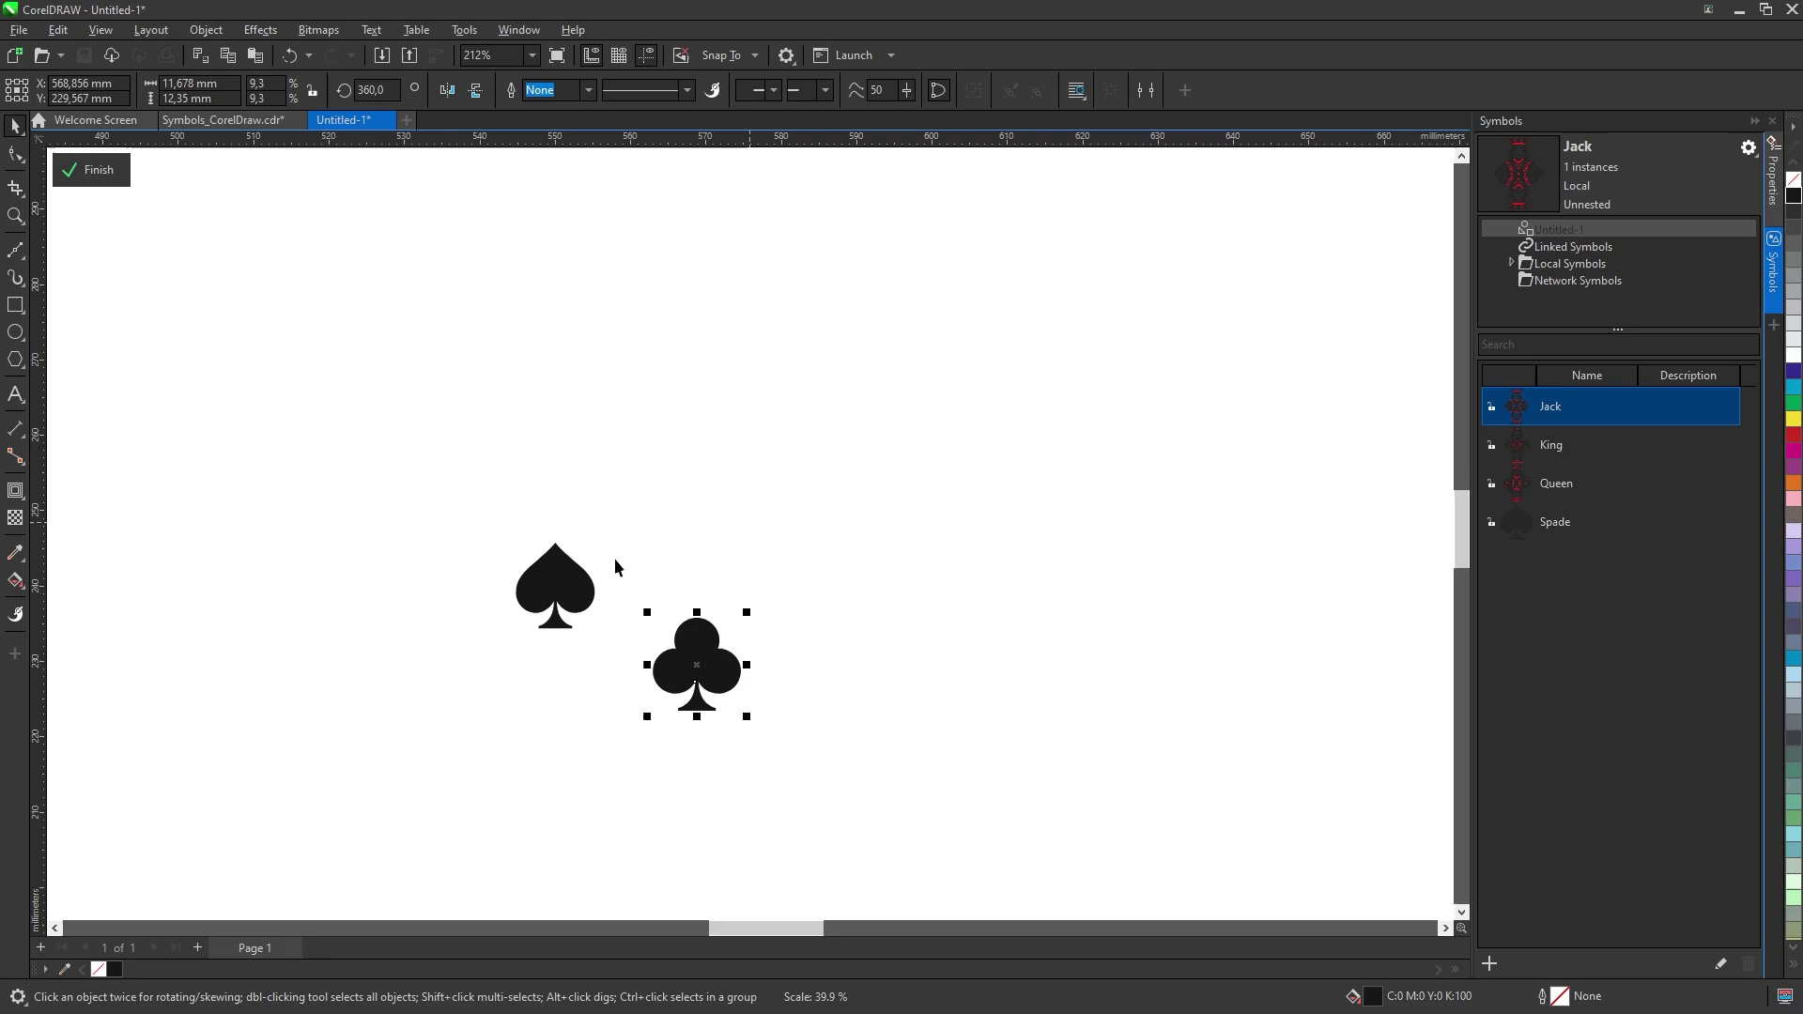
{"action": "left_click", "coordinate": [555, 585], "text": "shift"}
{"action": "key", "text": "c"}
{"action": "key", "text": "e"}
Step: Fine-tune the club to about 10.8 × 11.4 mm, sitting where the spade was
{"action": "scroll", "coordinate": [555, 583], "scroll_direction": "up", "scroll_amount": 6}
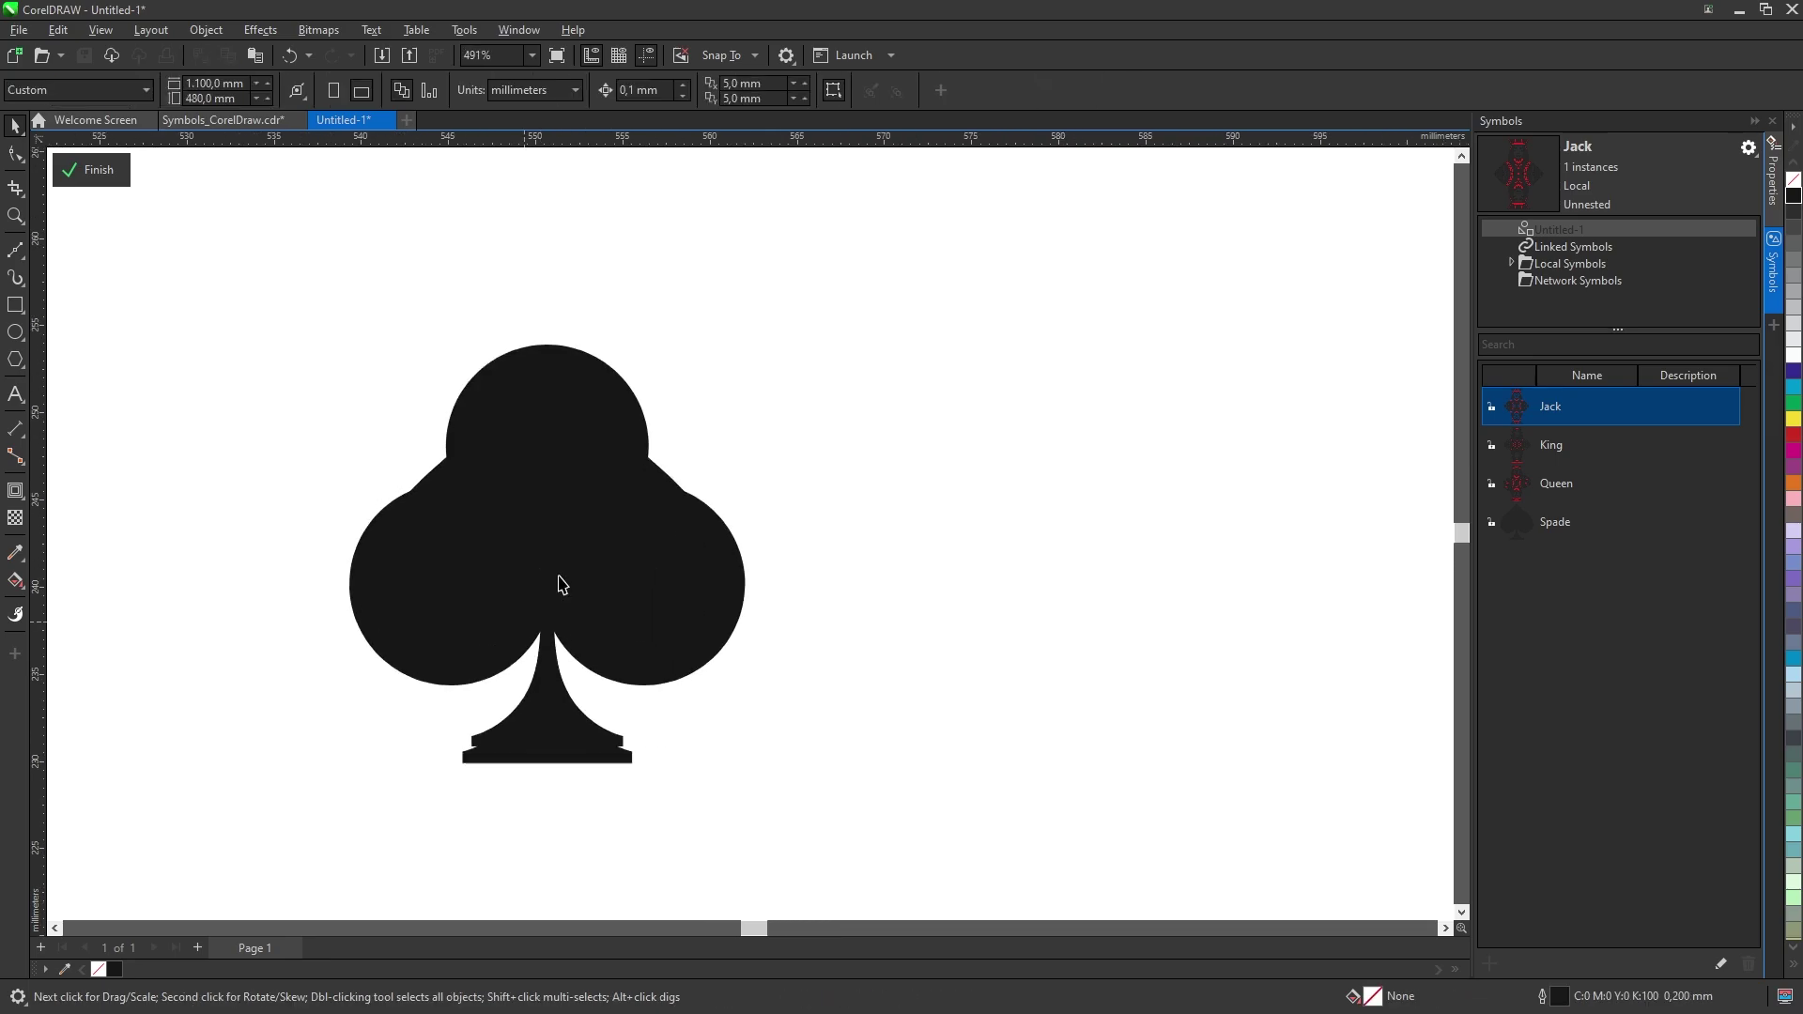
{"action": "left_click", "coordinate": [583, 386]}
{"action": "left_click_drag", "start_coordinate": [583, 386], "coordinate": [587, 375]}
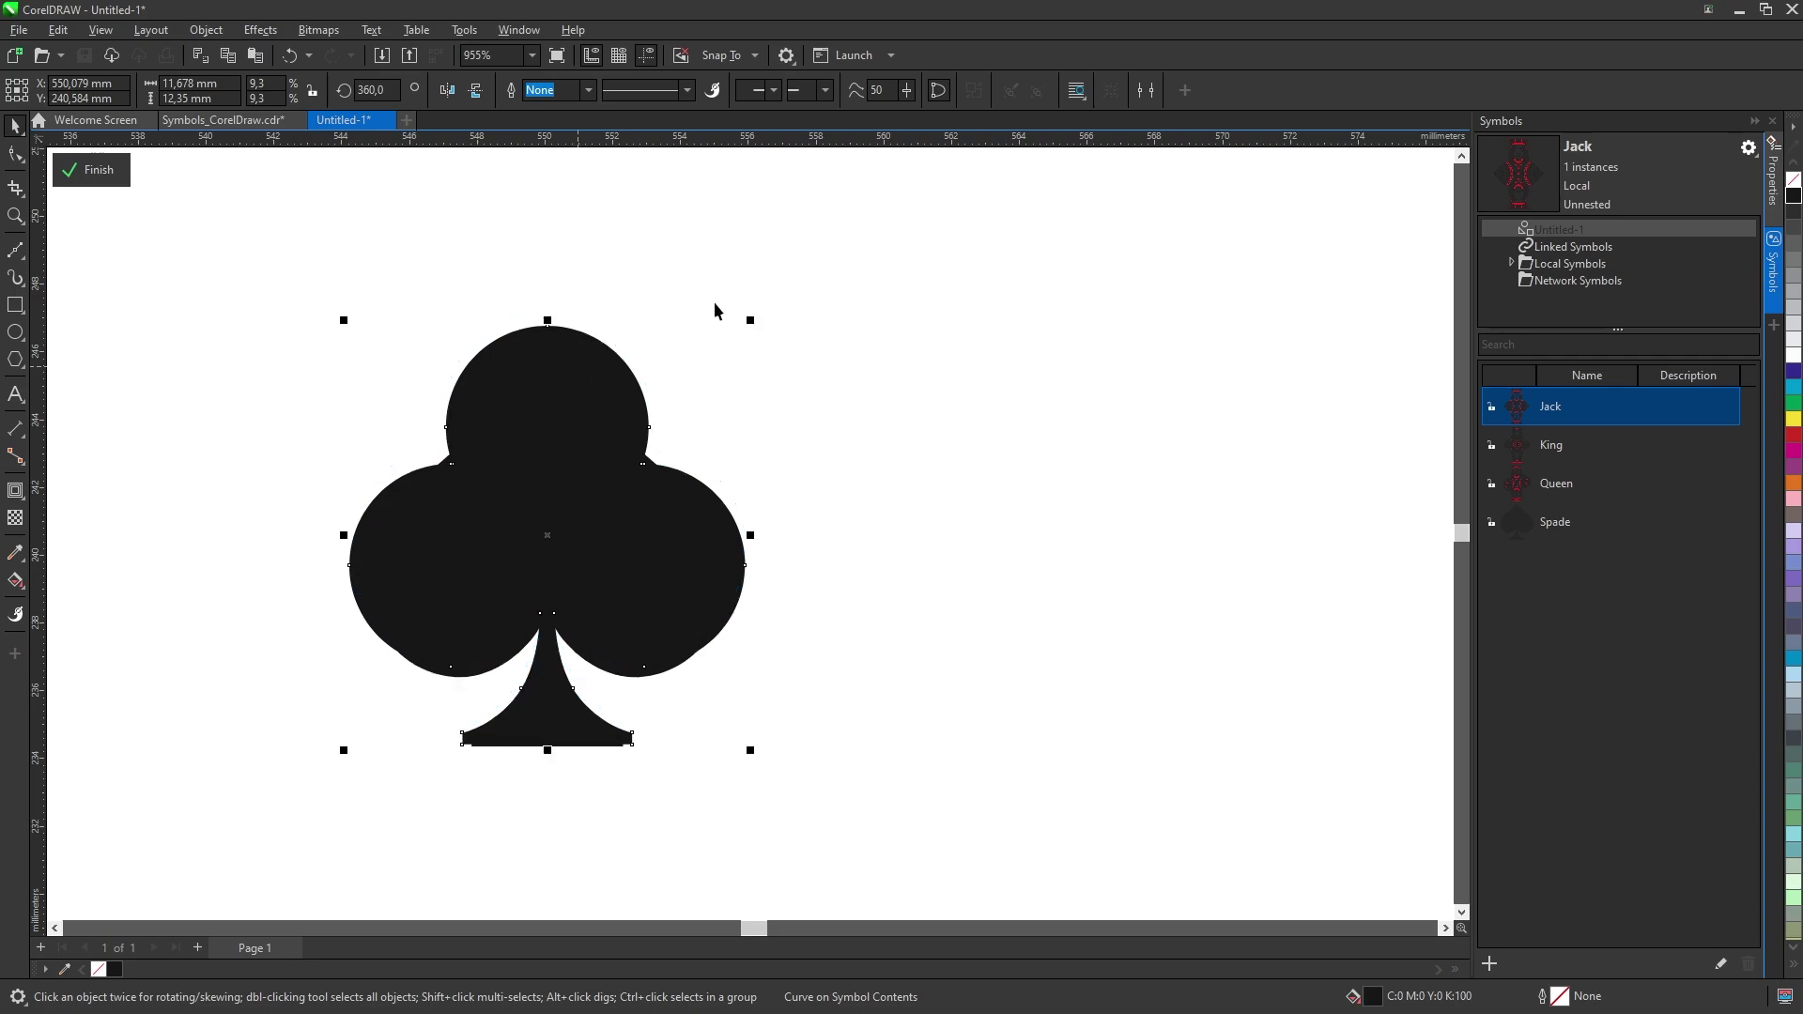
{"action": "left_click_drag", "start_coordinate": [748, 318], "coordinate": [736, 310]}
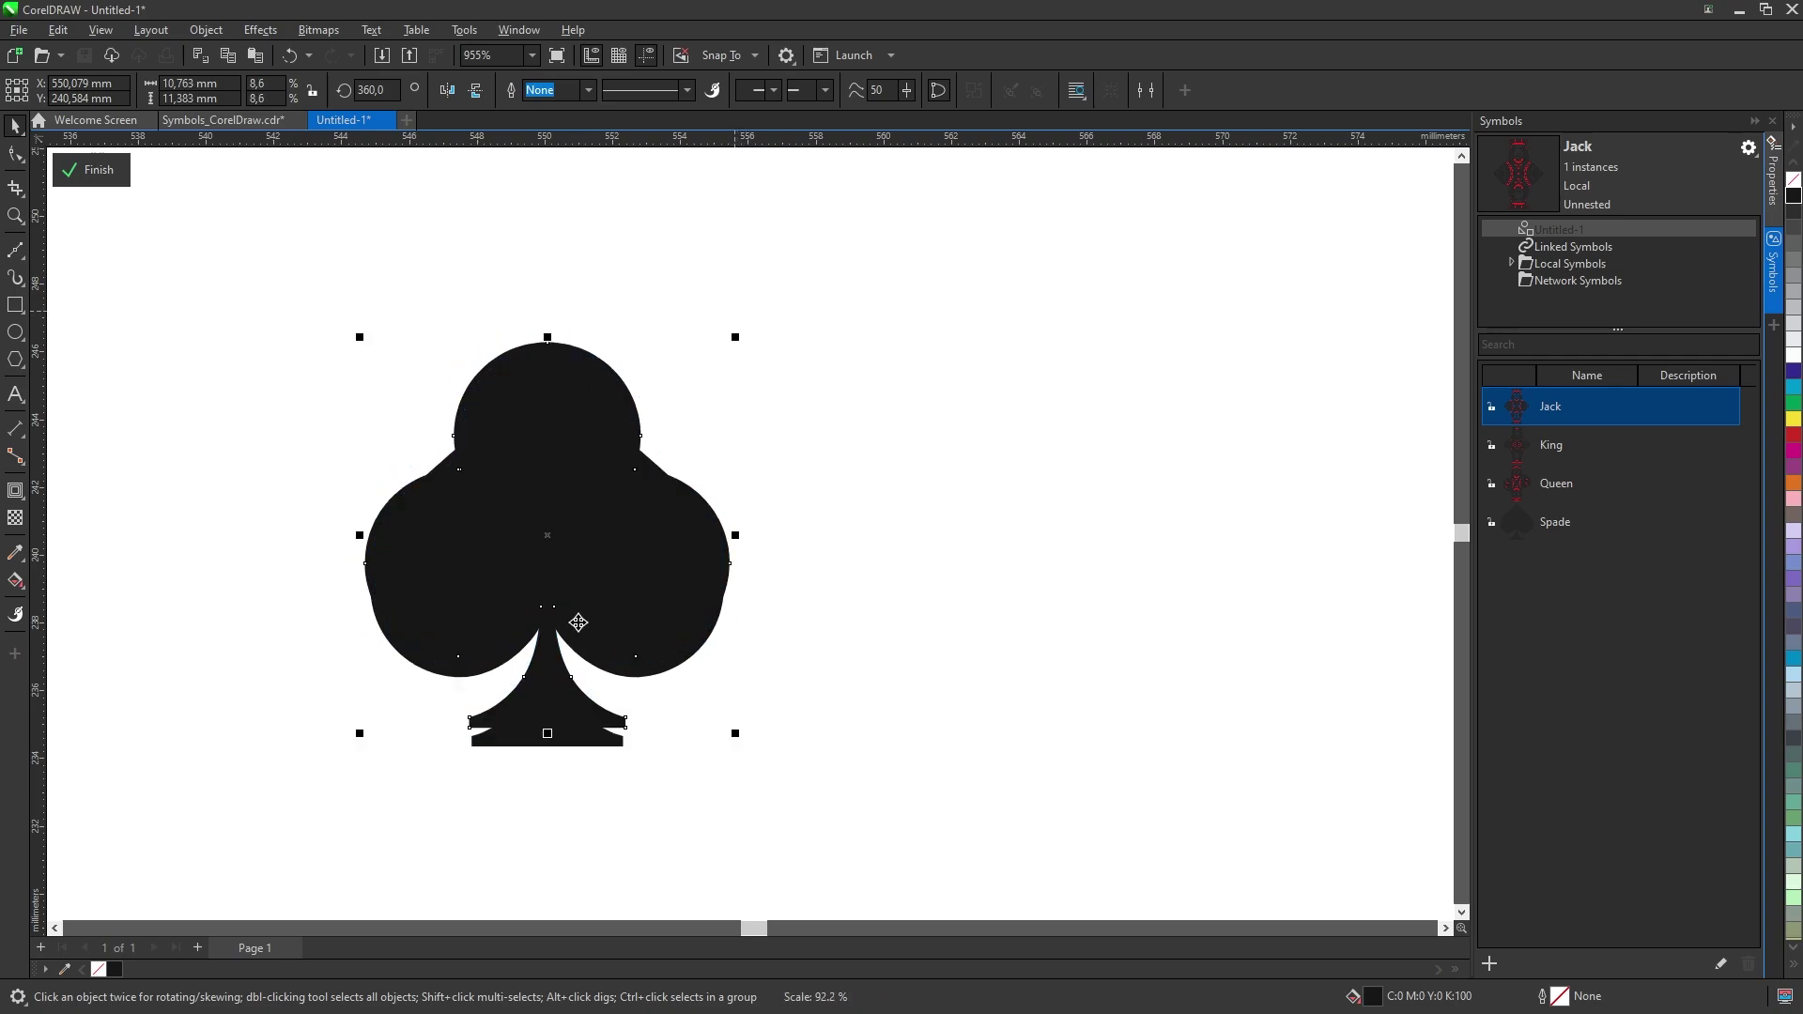
{"action": "left_click_drag", "start_coordinate": [548, 724], "coordinate": [547, 745]}
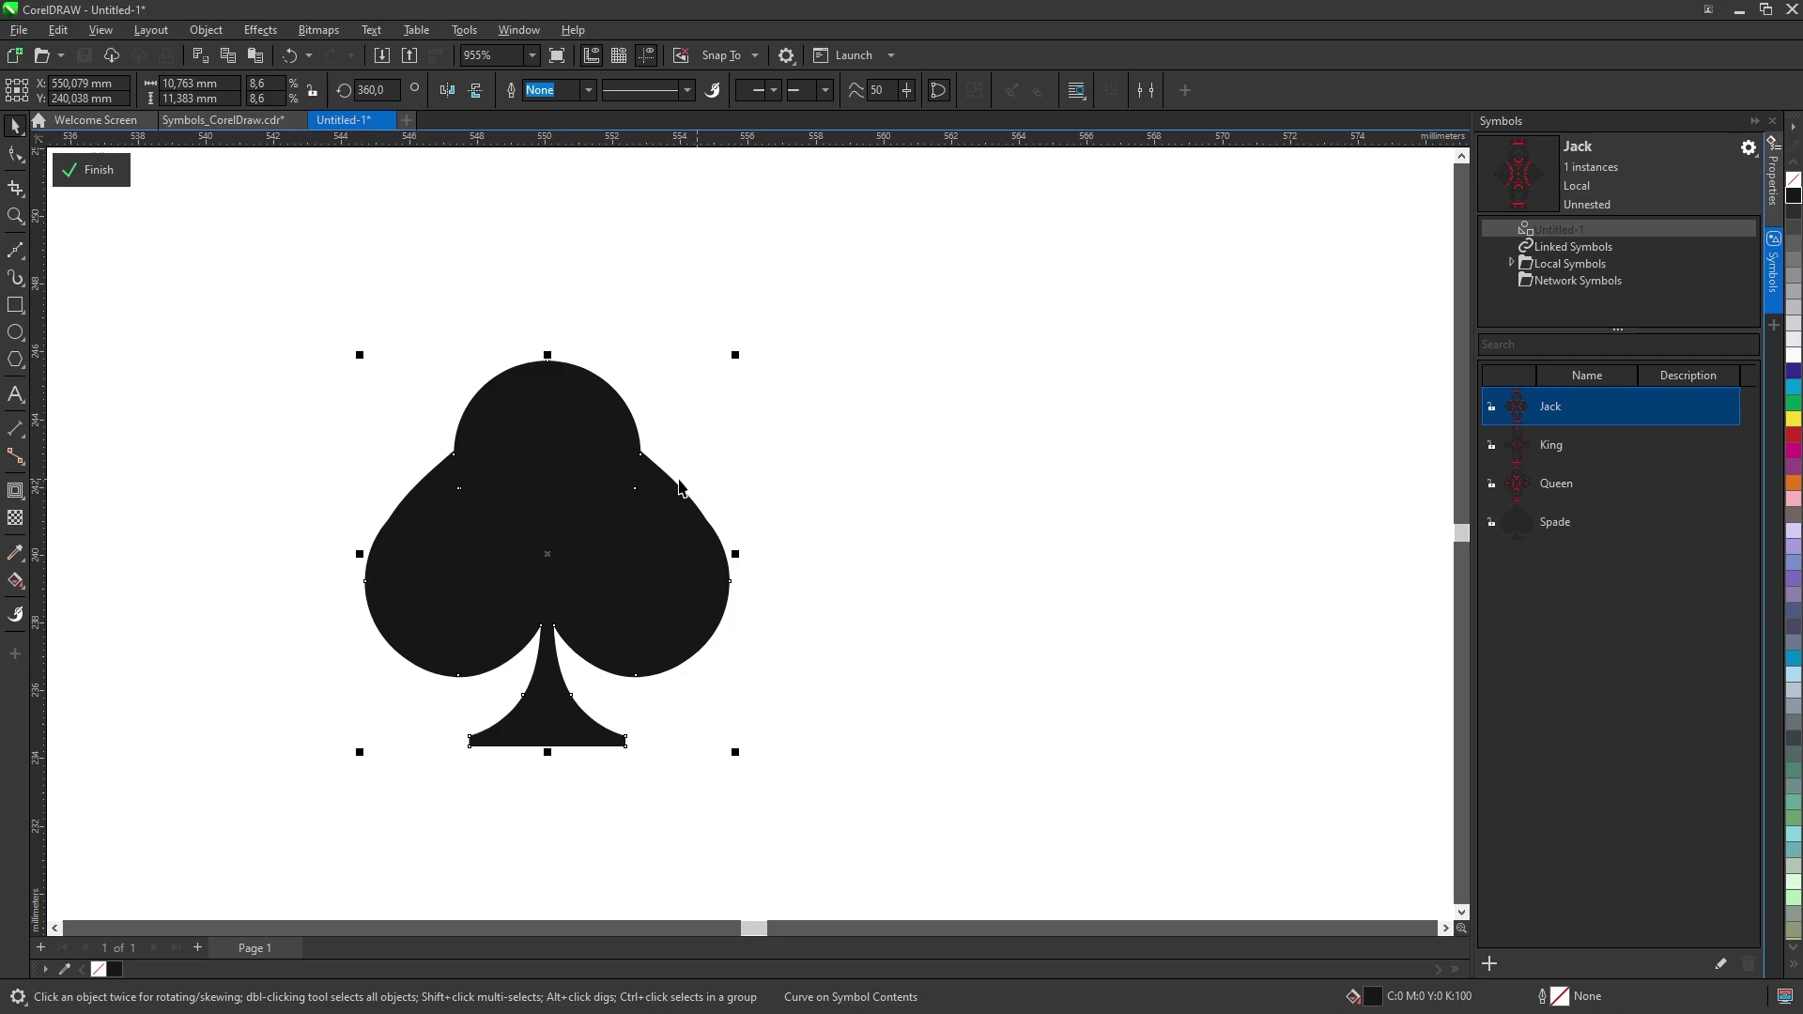
{"action": "left_click", "coordinate": [720, 471]}
Step: Finish the symbol edit so the row shows clubs, and rename the Spade symbol to Club
{"action": "scroll", "coordinate": [713, 560], "scroll_direction": "down", "scroll_amount": 4}
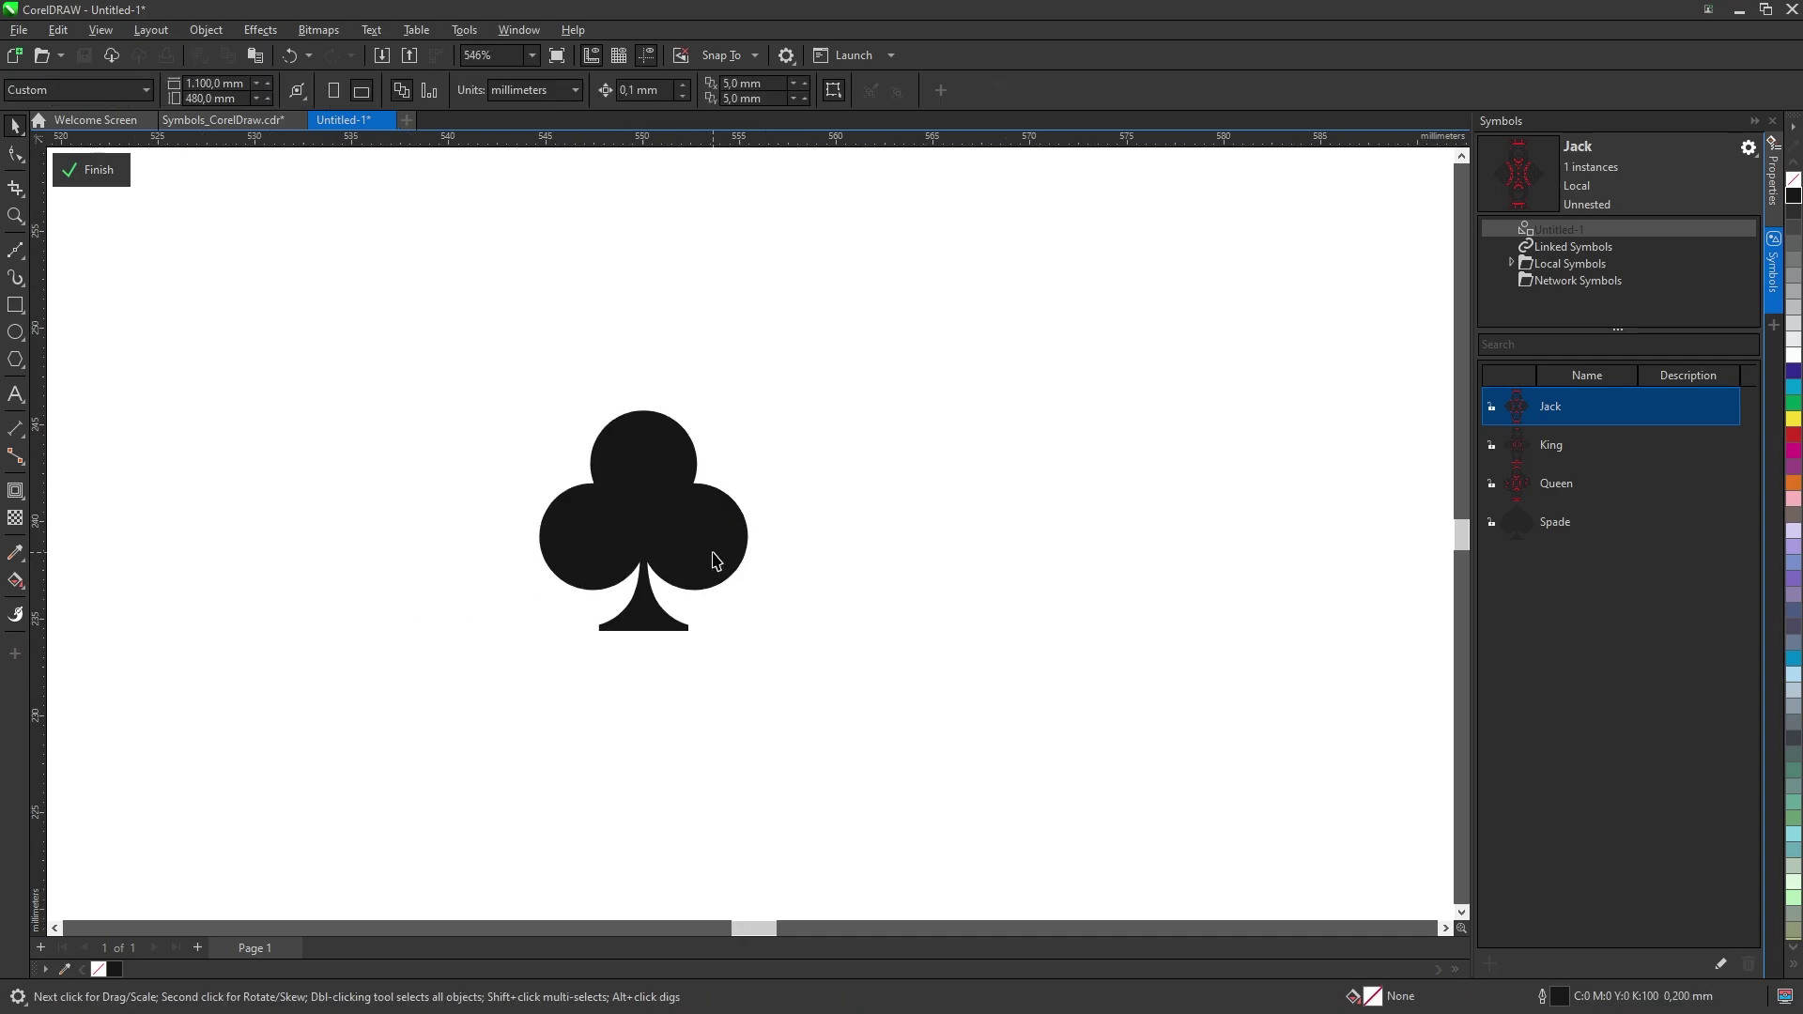
{"action": "scroll", "coordinate": [702, 573], "scroll_direction": "down", "scroll_amount": 7}
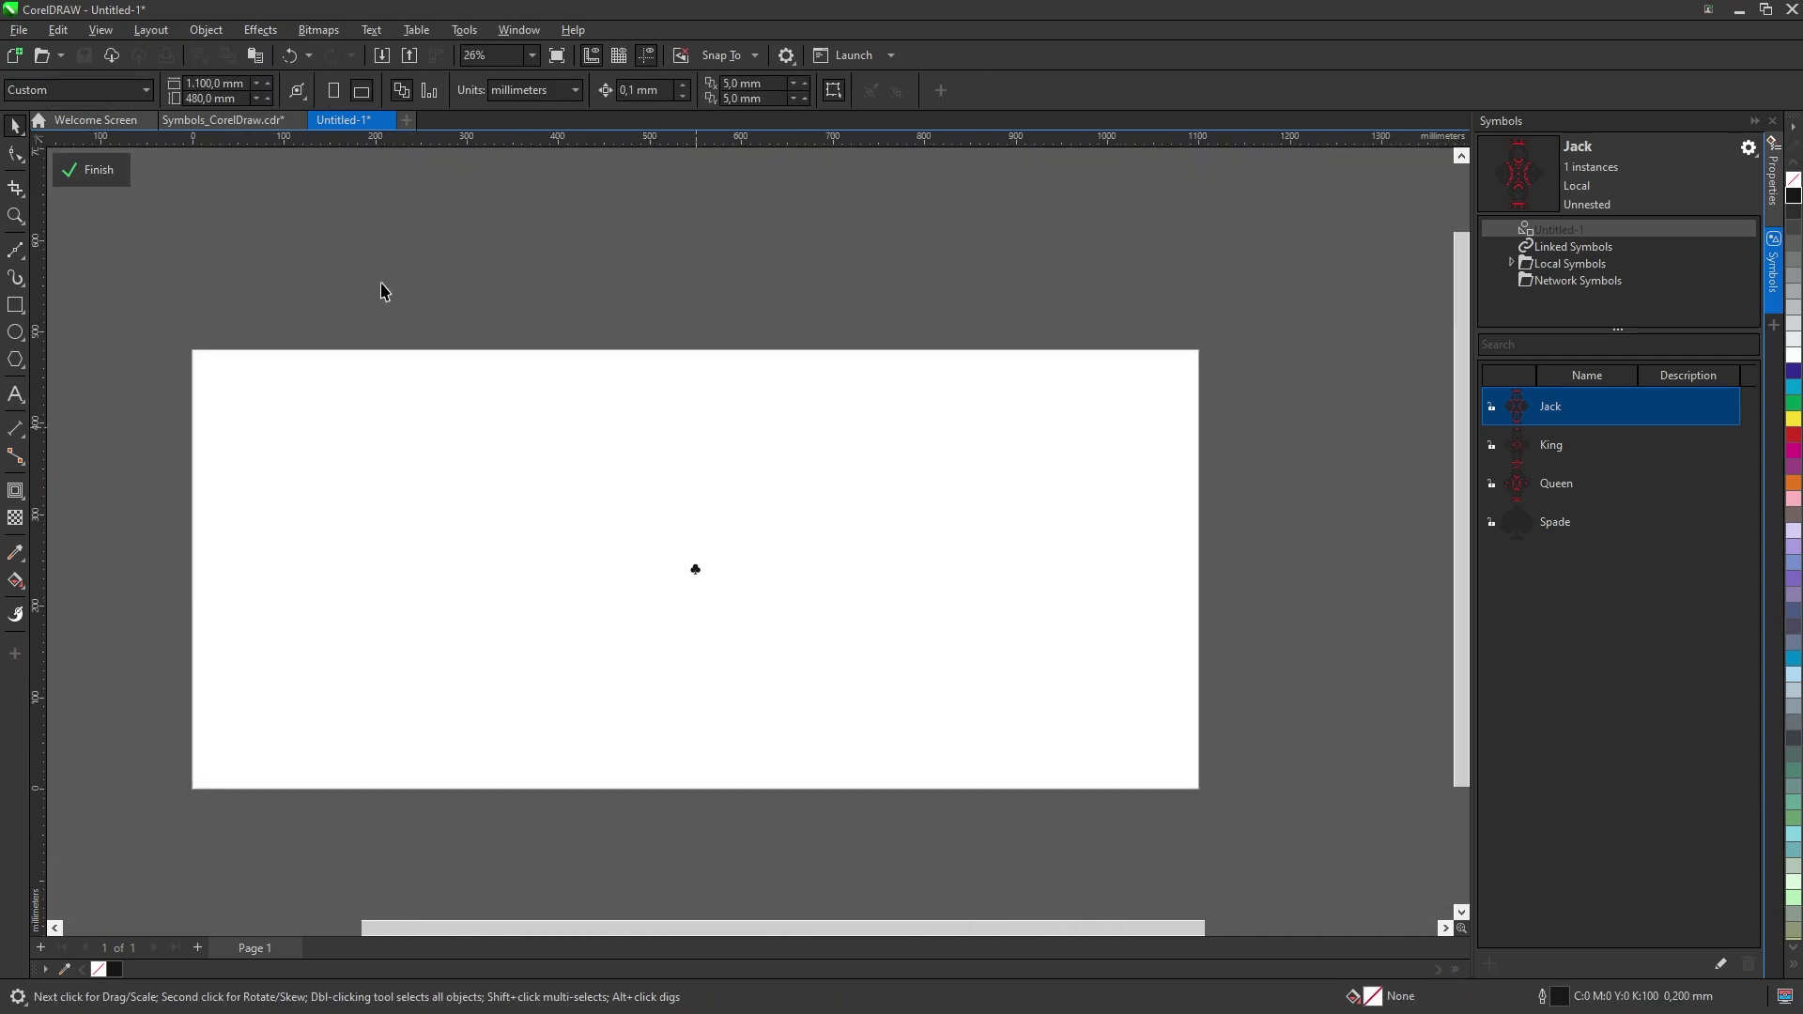
{"action": "left_click", "coordinate": [95, 176]}
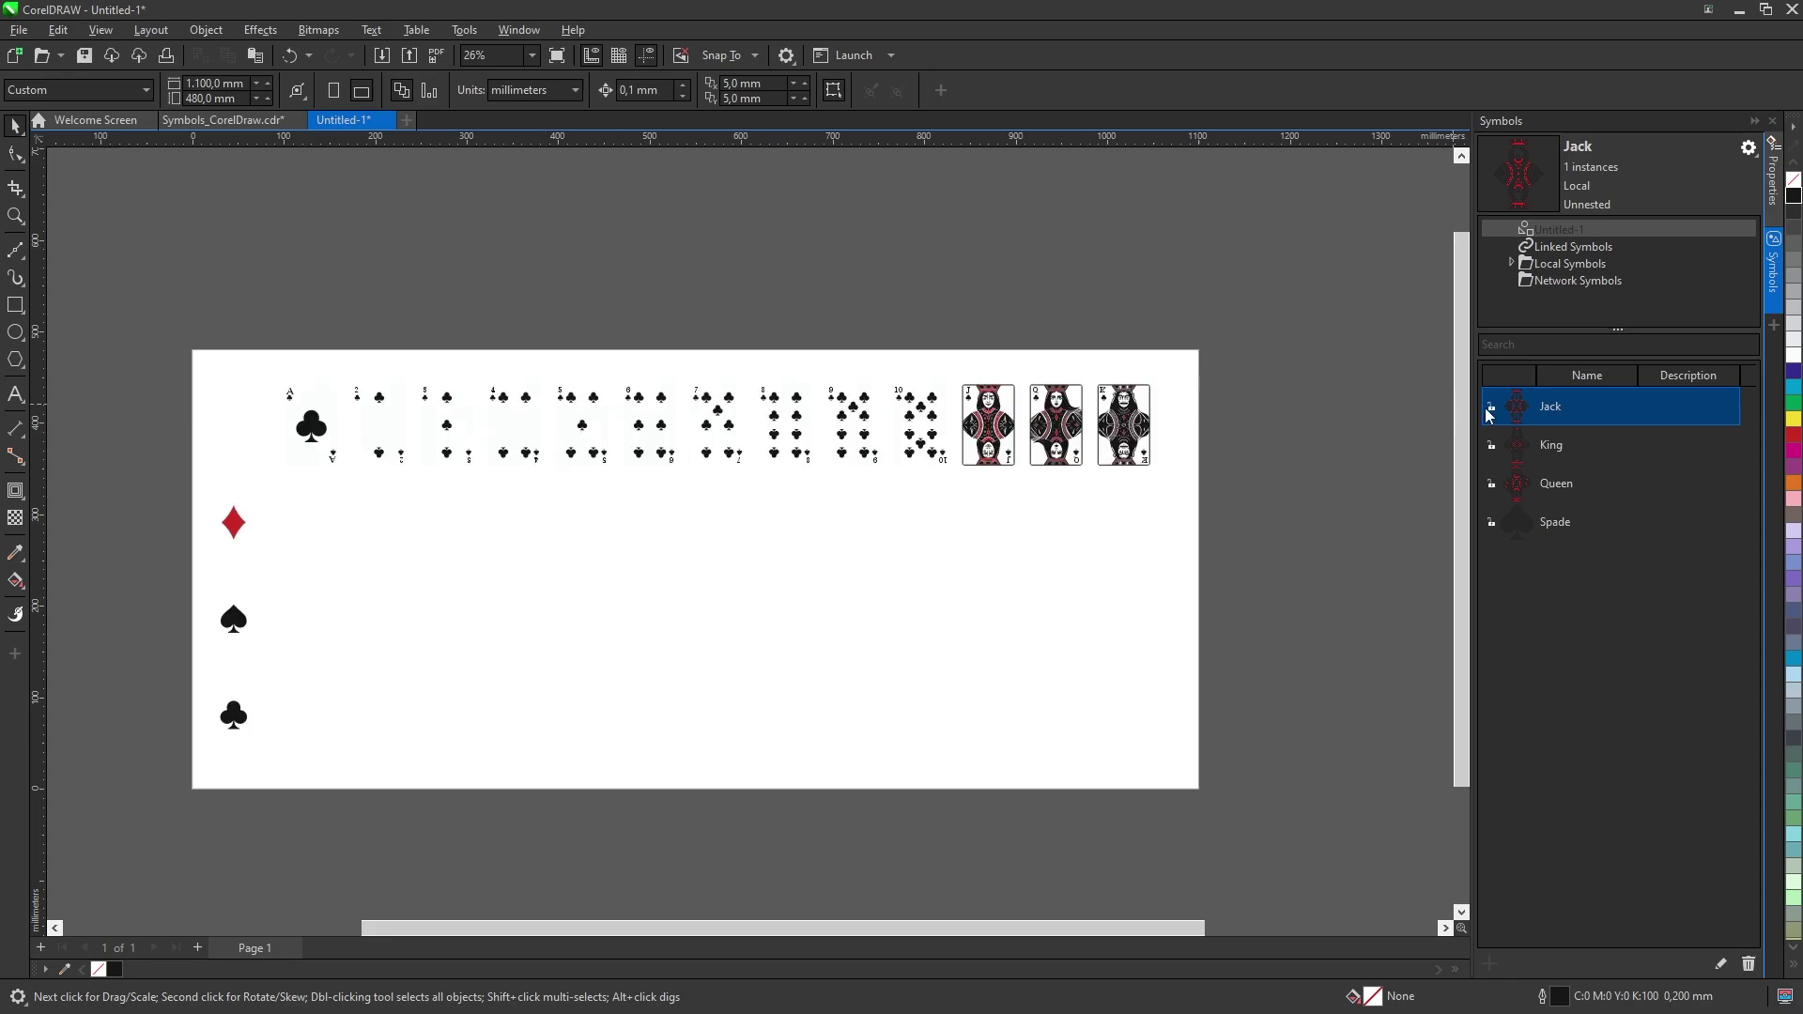
{"action": "left_click", "coordinate": [1562, 531]}
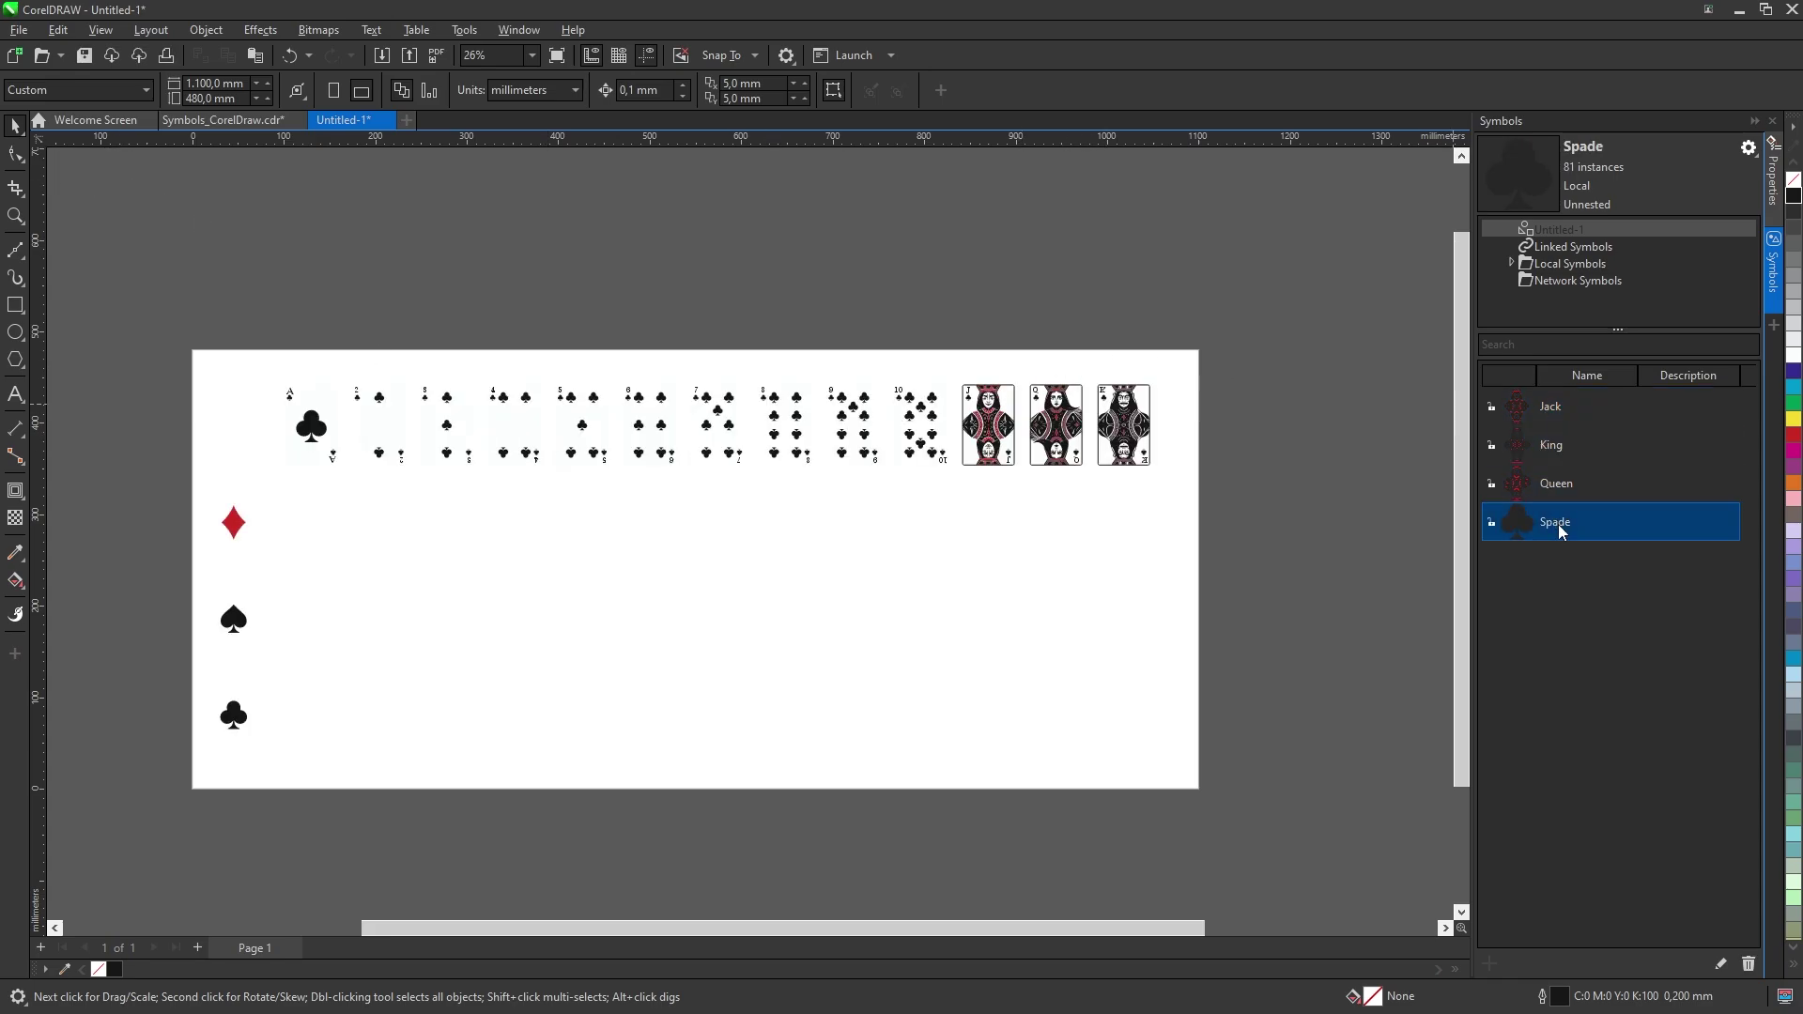
{"action": "left_click", "coordinate": [1557, 528]}
{"action": "type", "text": "Club"}
{"action": "key", "text": "Return"}
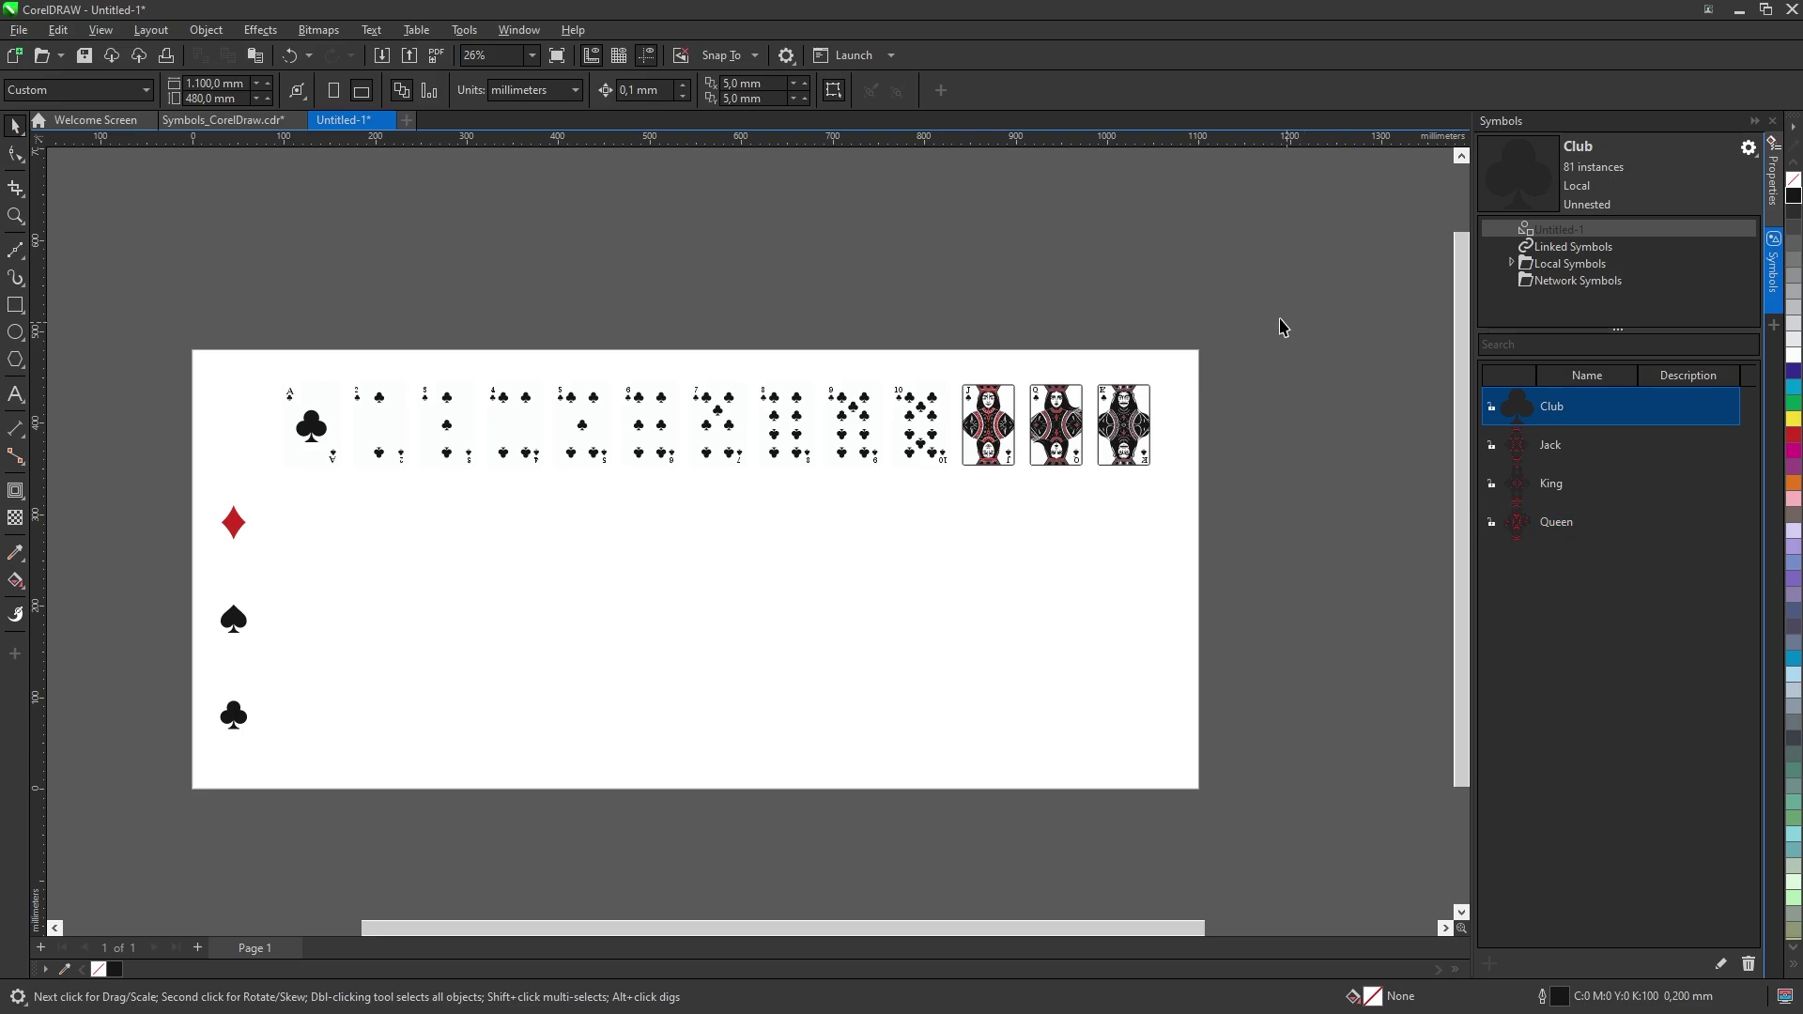
Step: Paste the club card row into the main card document as the fourth row
{"action": "left_click_drag", "start_coordinate": [1276, 313], "coordinate": [250, 497]}
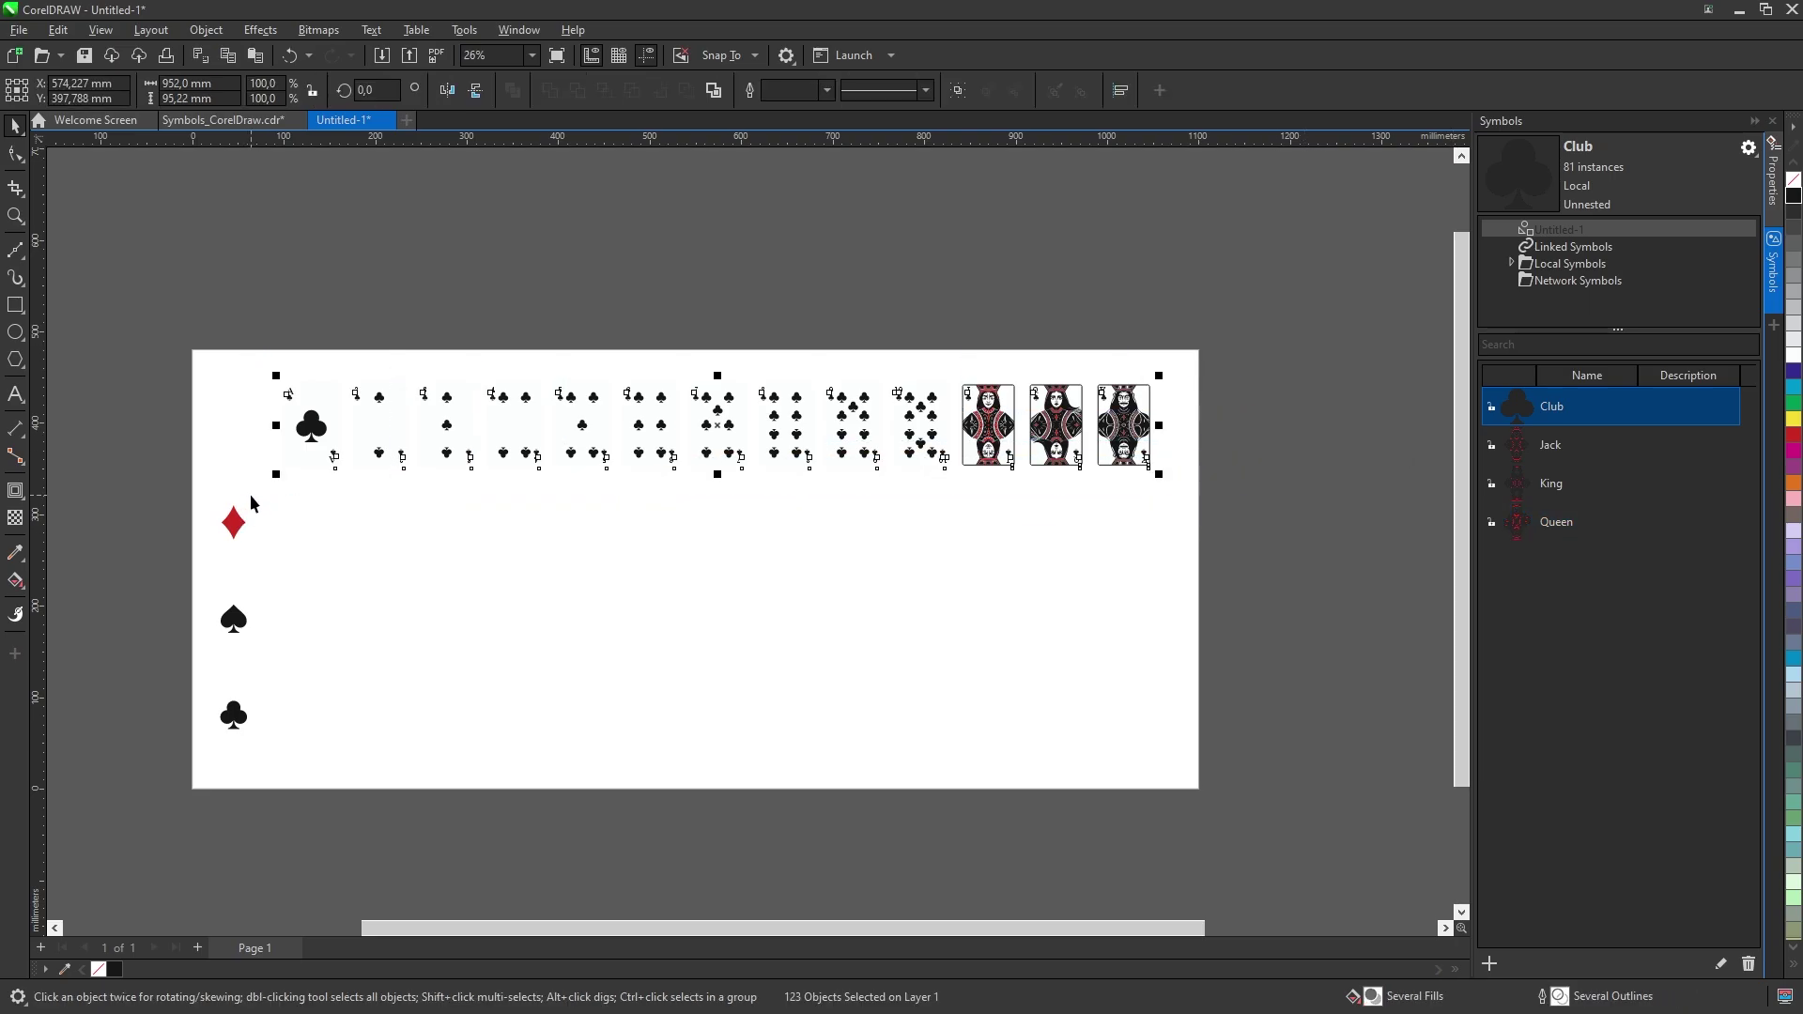
{"action": "left_click", "coordinate": [230, 120]}
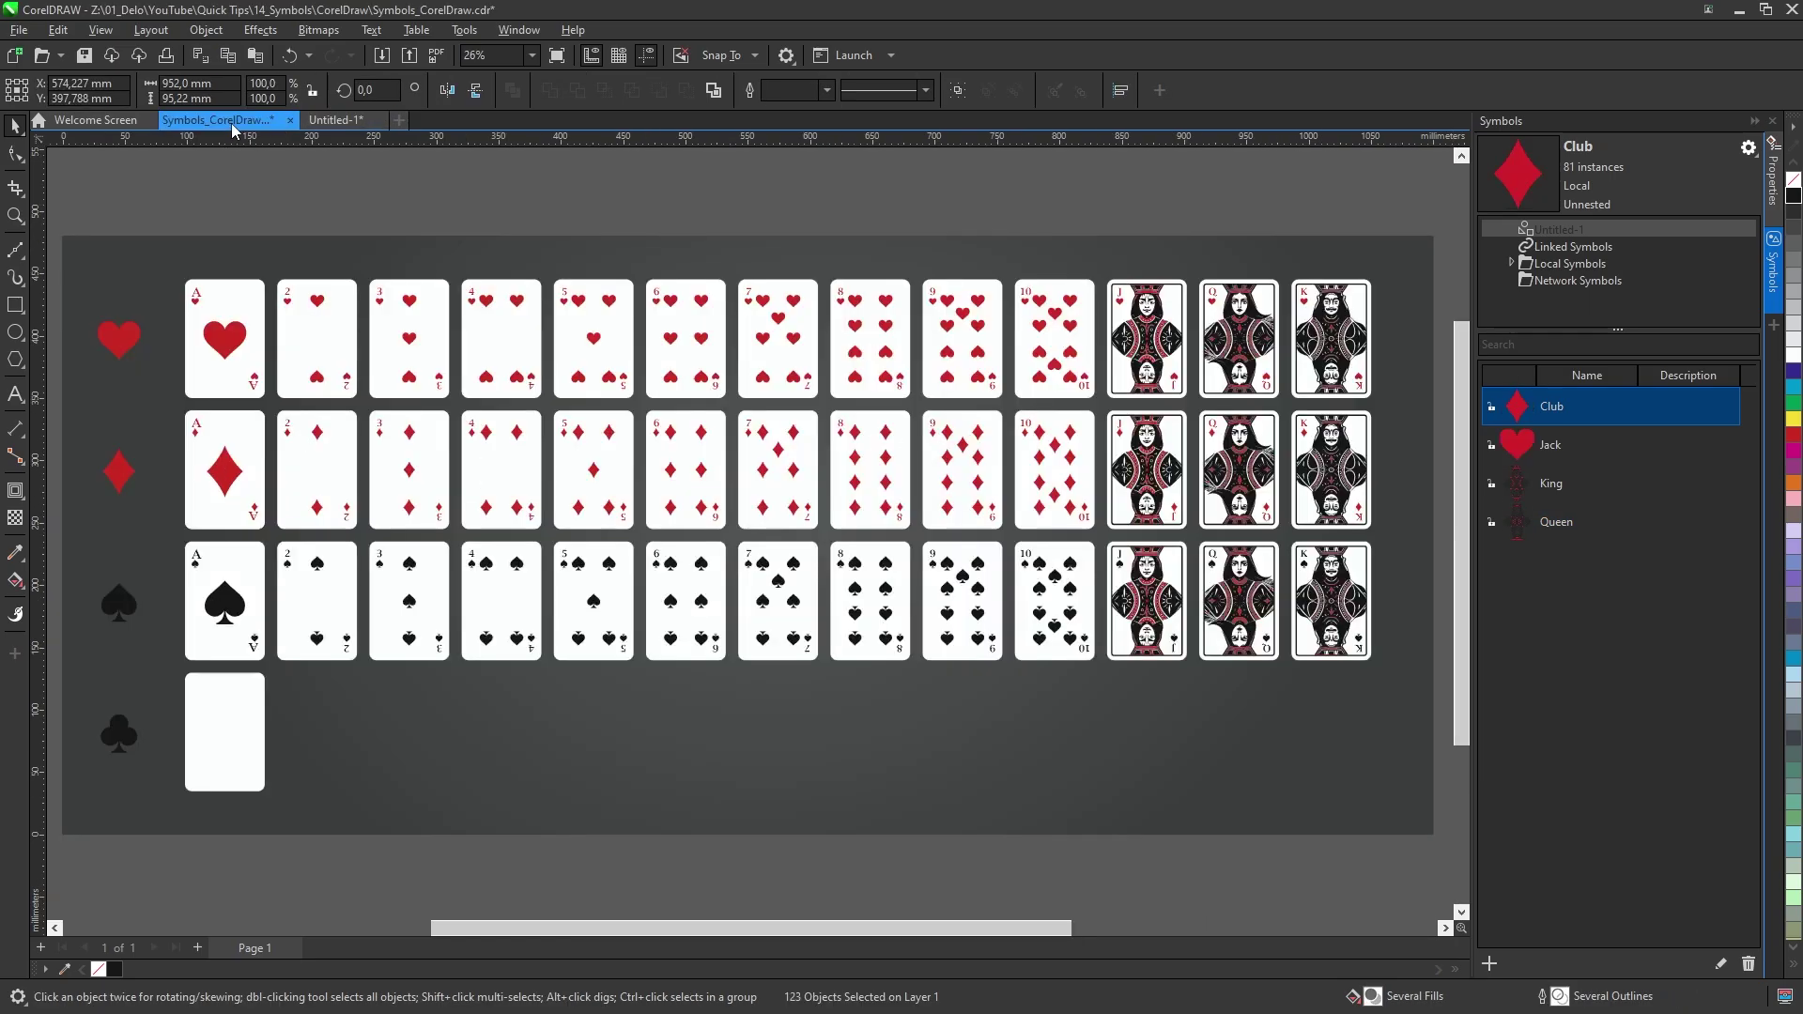
{"action": "key", "text": "ctrl+v"}
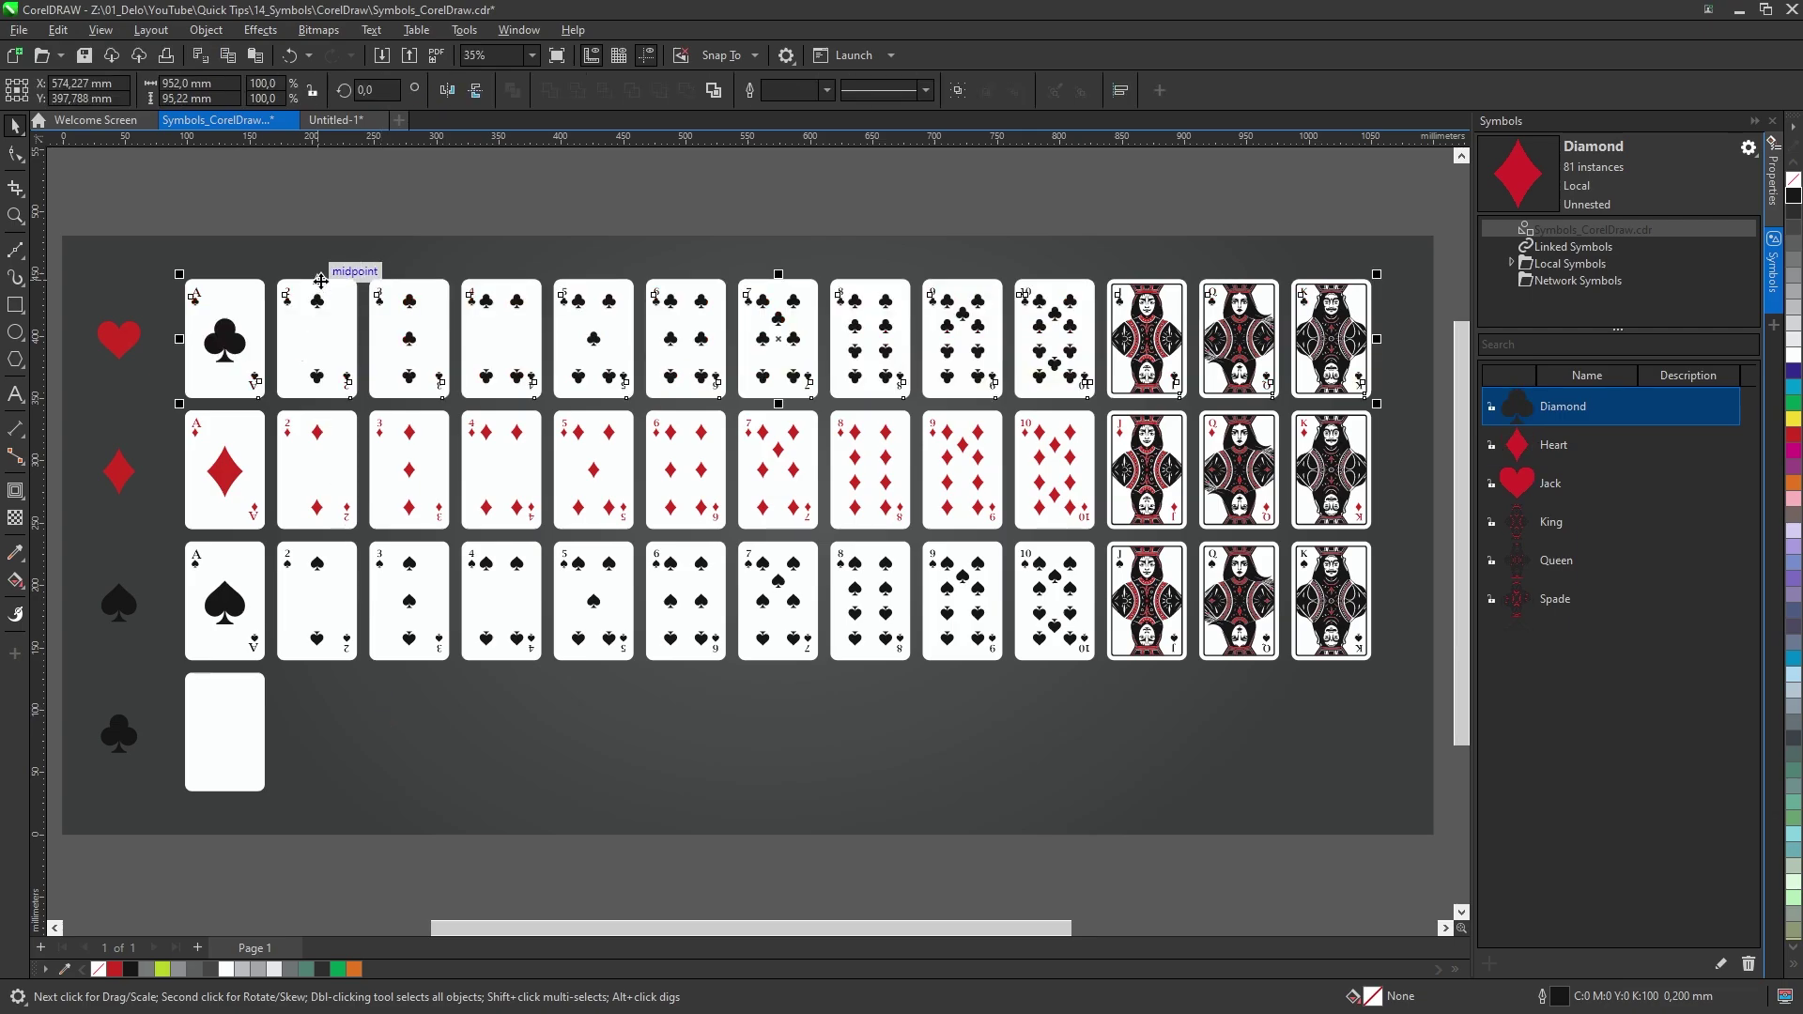
{"action": "left_click_drag", "start_coordinate": [226, 284], "coordinate": [224, 675]}
{"action": "key", "text": "Escape"}
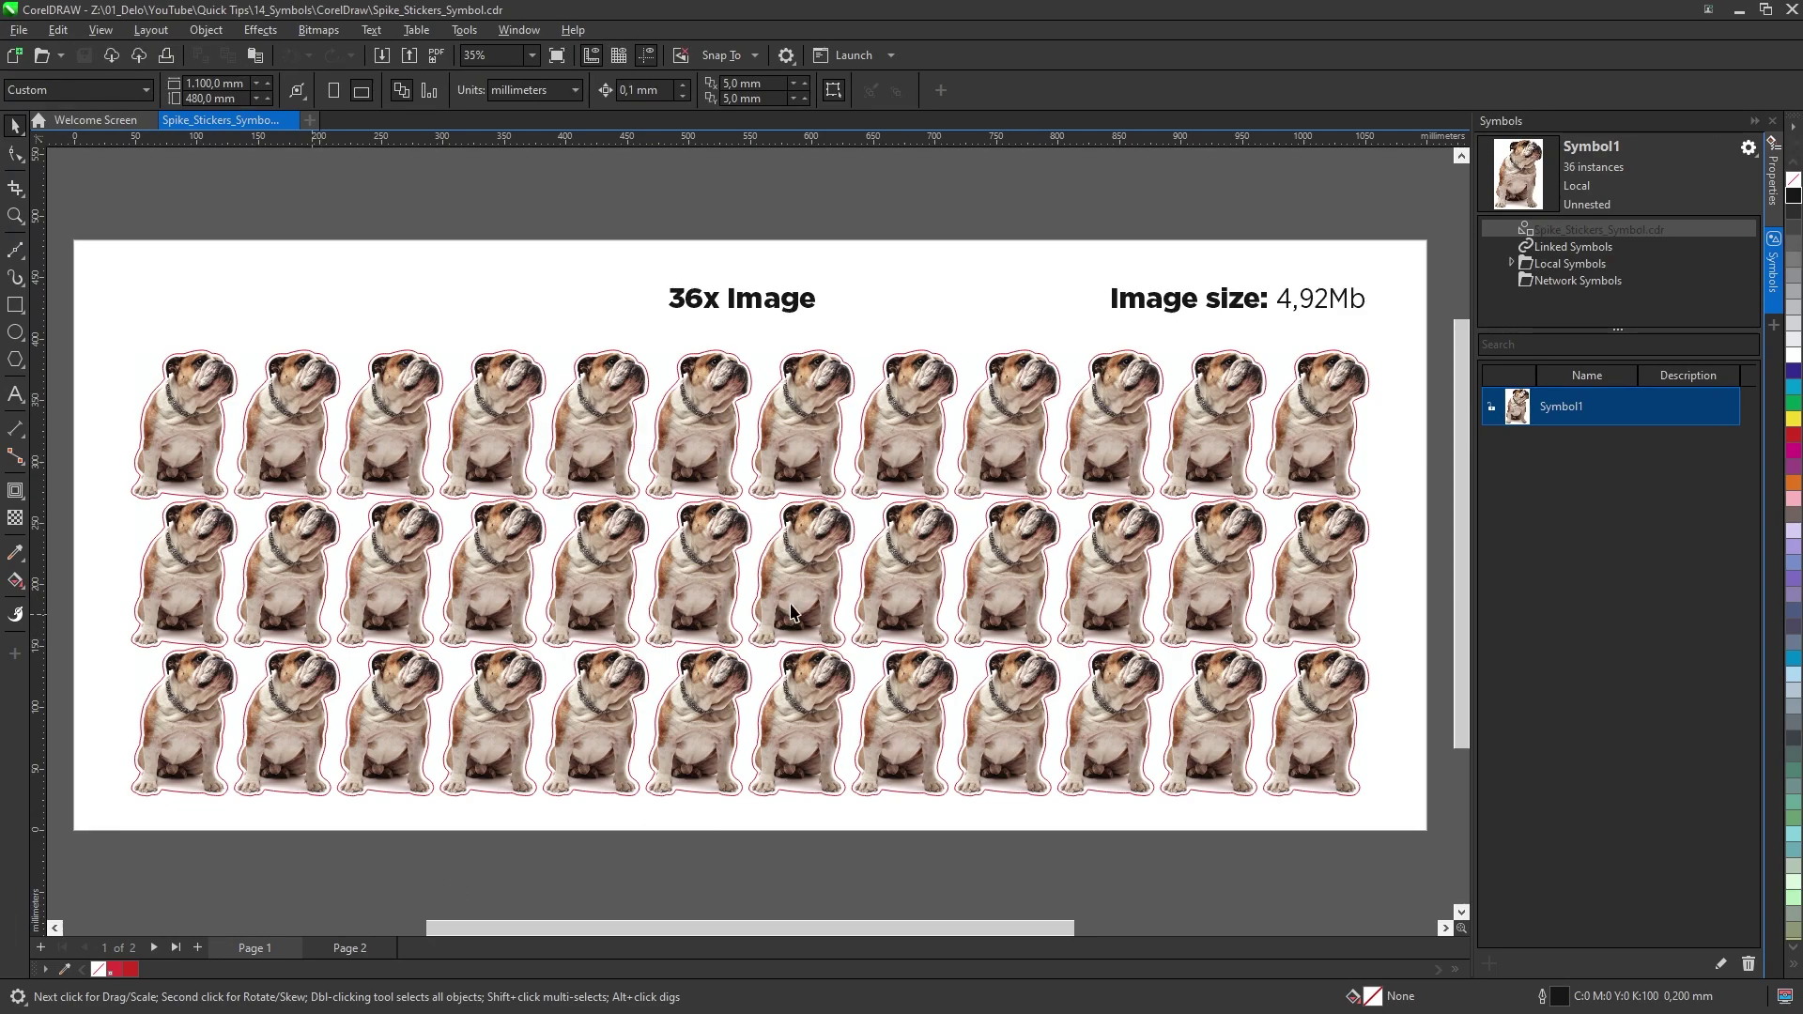
Step: Inspect several Page 1 bulldog stickers, then confirm the Page 2 stickers are symbol instances
{"action": "left_click", "coordinate": [236, 359]}
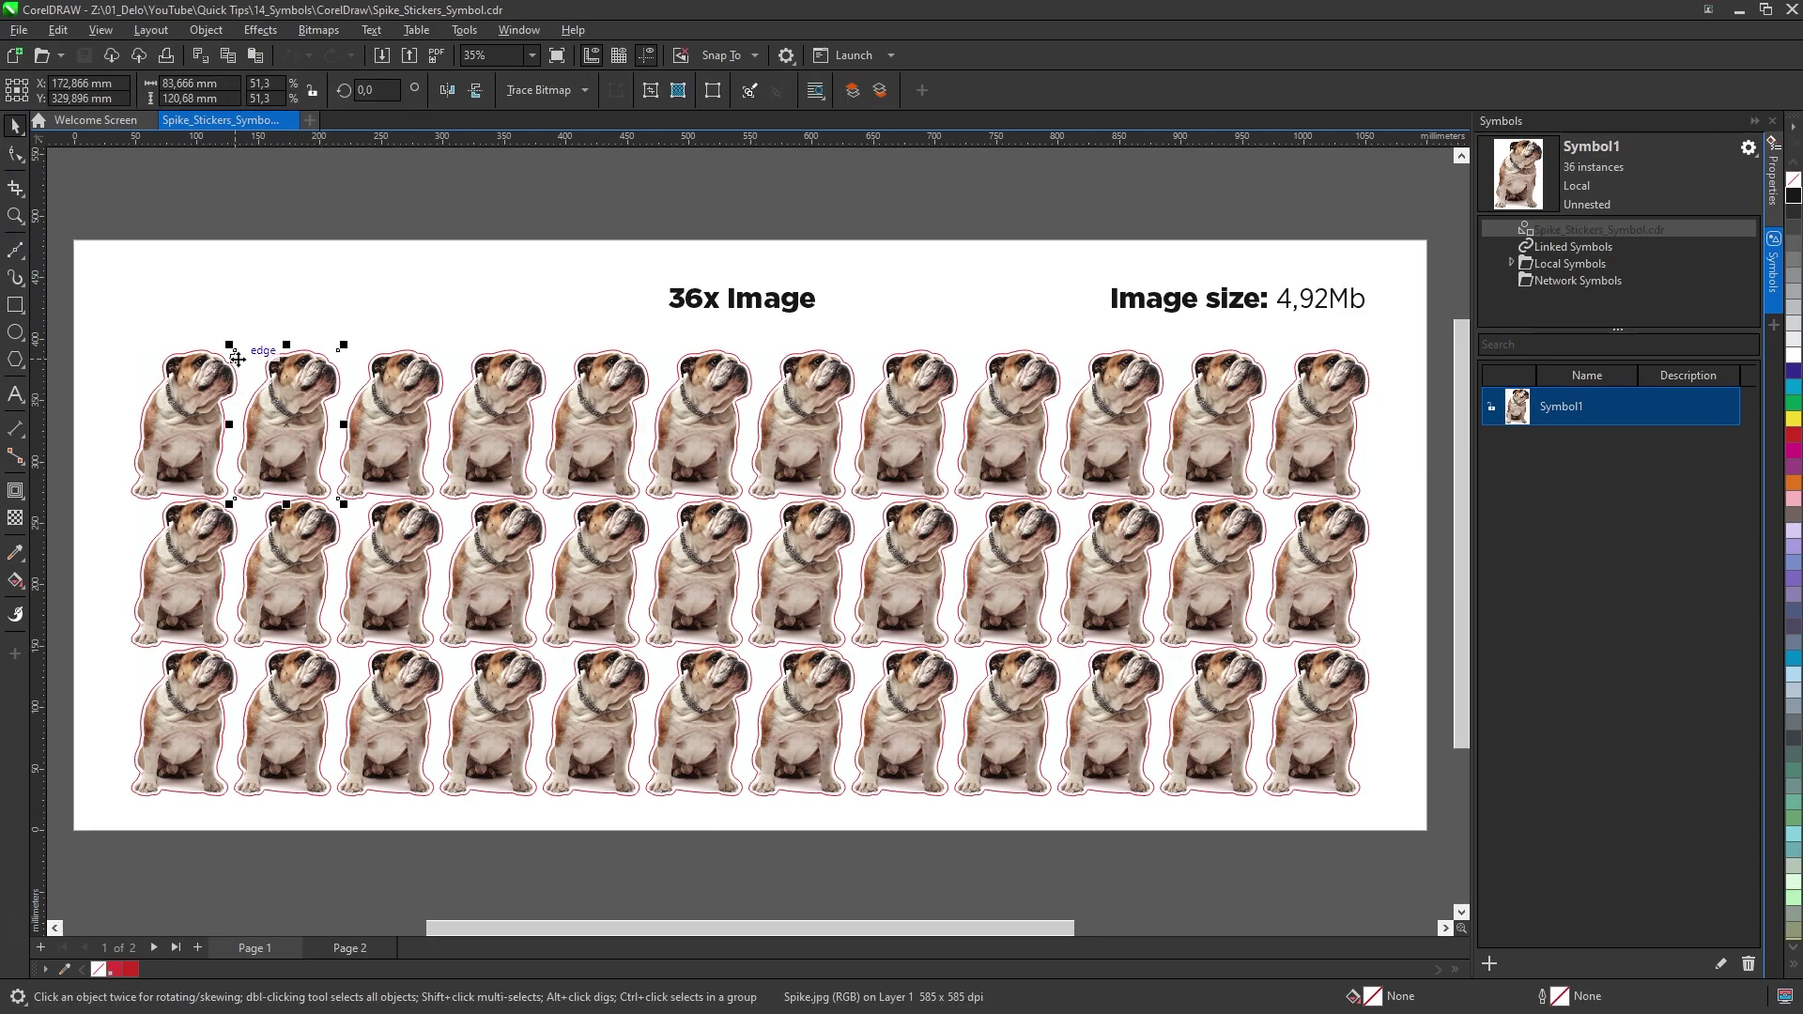
{"action": "left_click", "coordinate": [461, 514]}
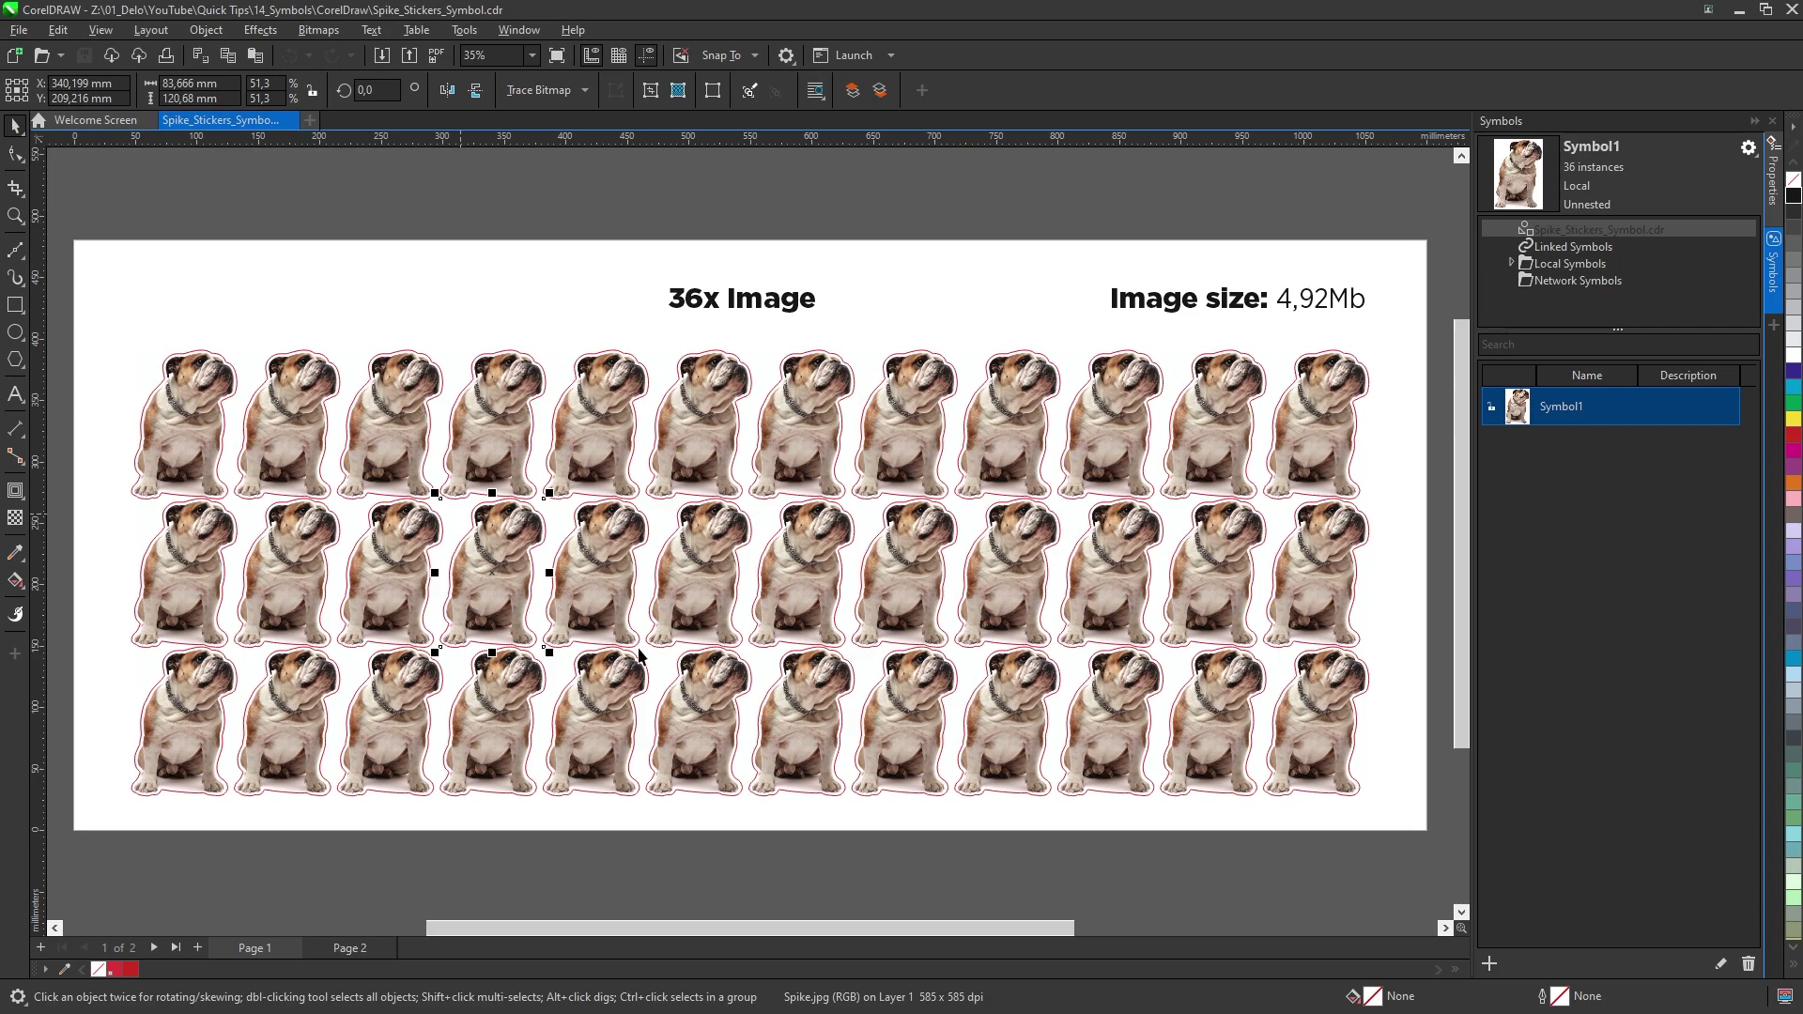
{"action": "left_click", "coordinate": [669, 671]}
{"action": "left_click", "coordinate": [1070, 519]}
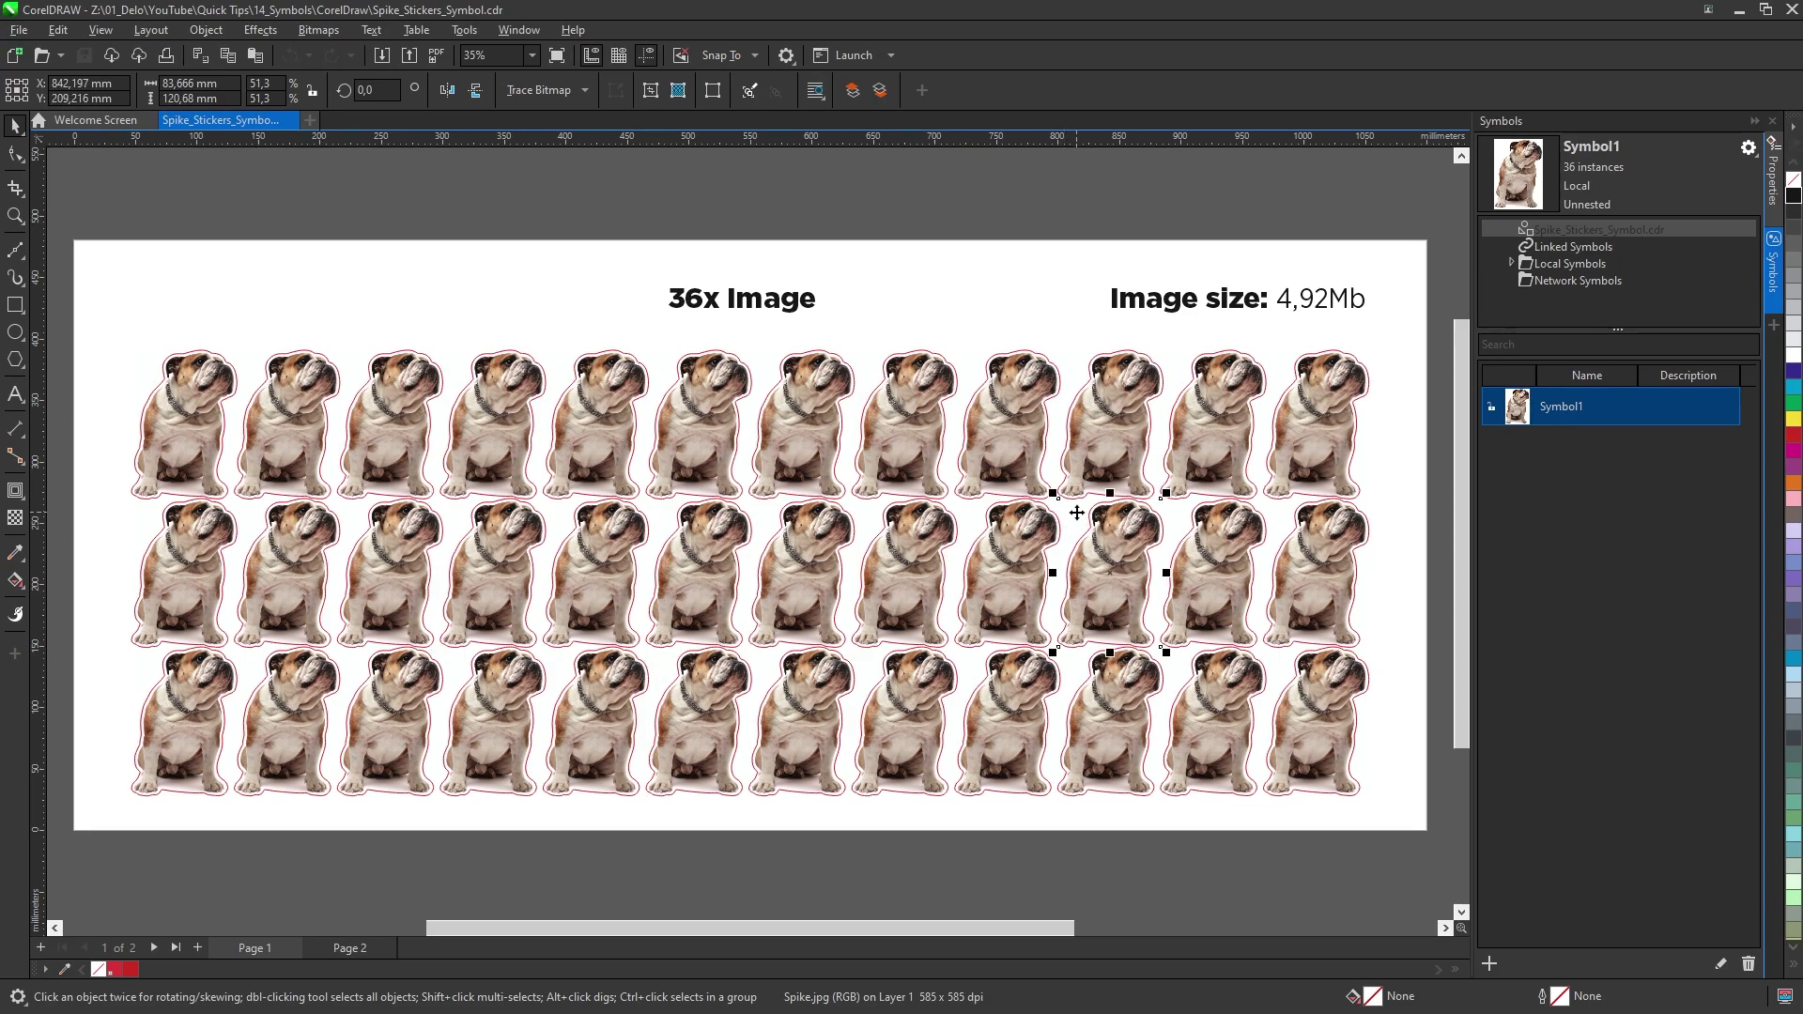
{"action": "left_click", "coordinate": [342, 947]}
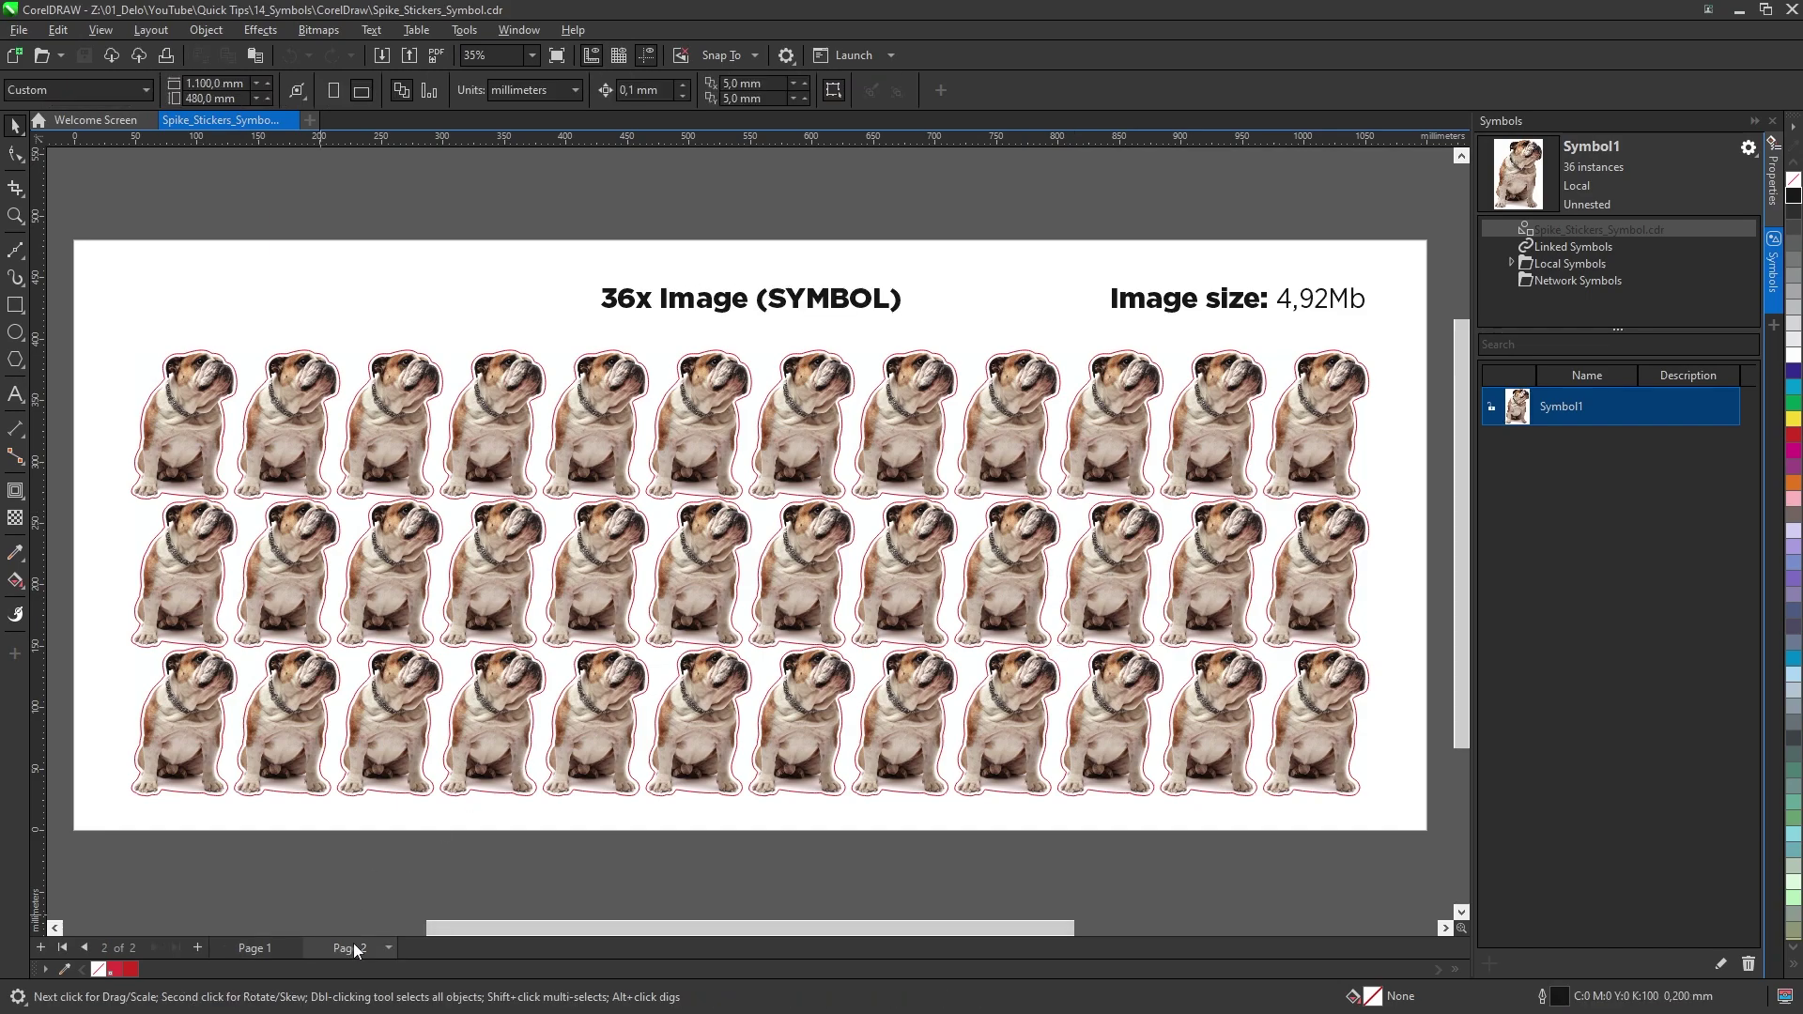
{"action": "left_click", "coordinate": [219, 385]}
{"action": "left_click", "coordinate": [766, 659]}
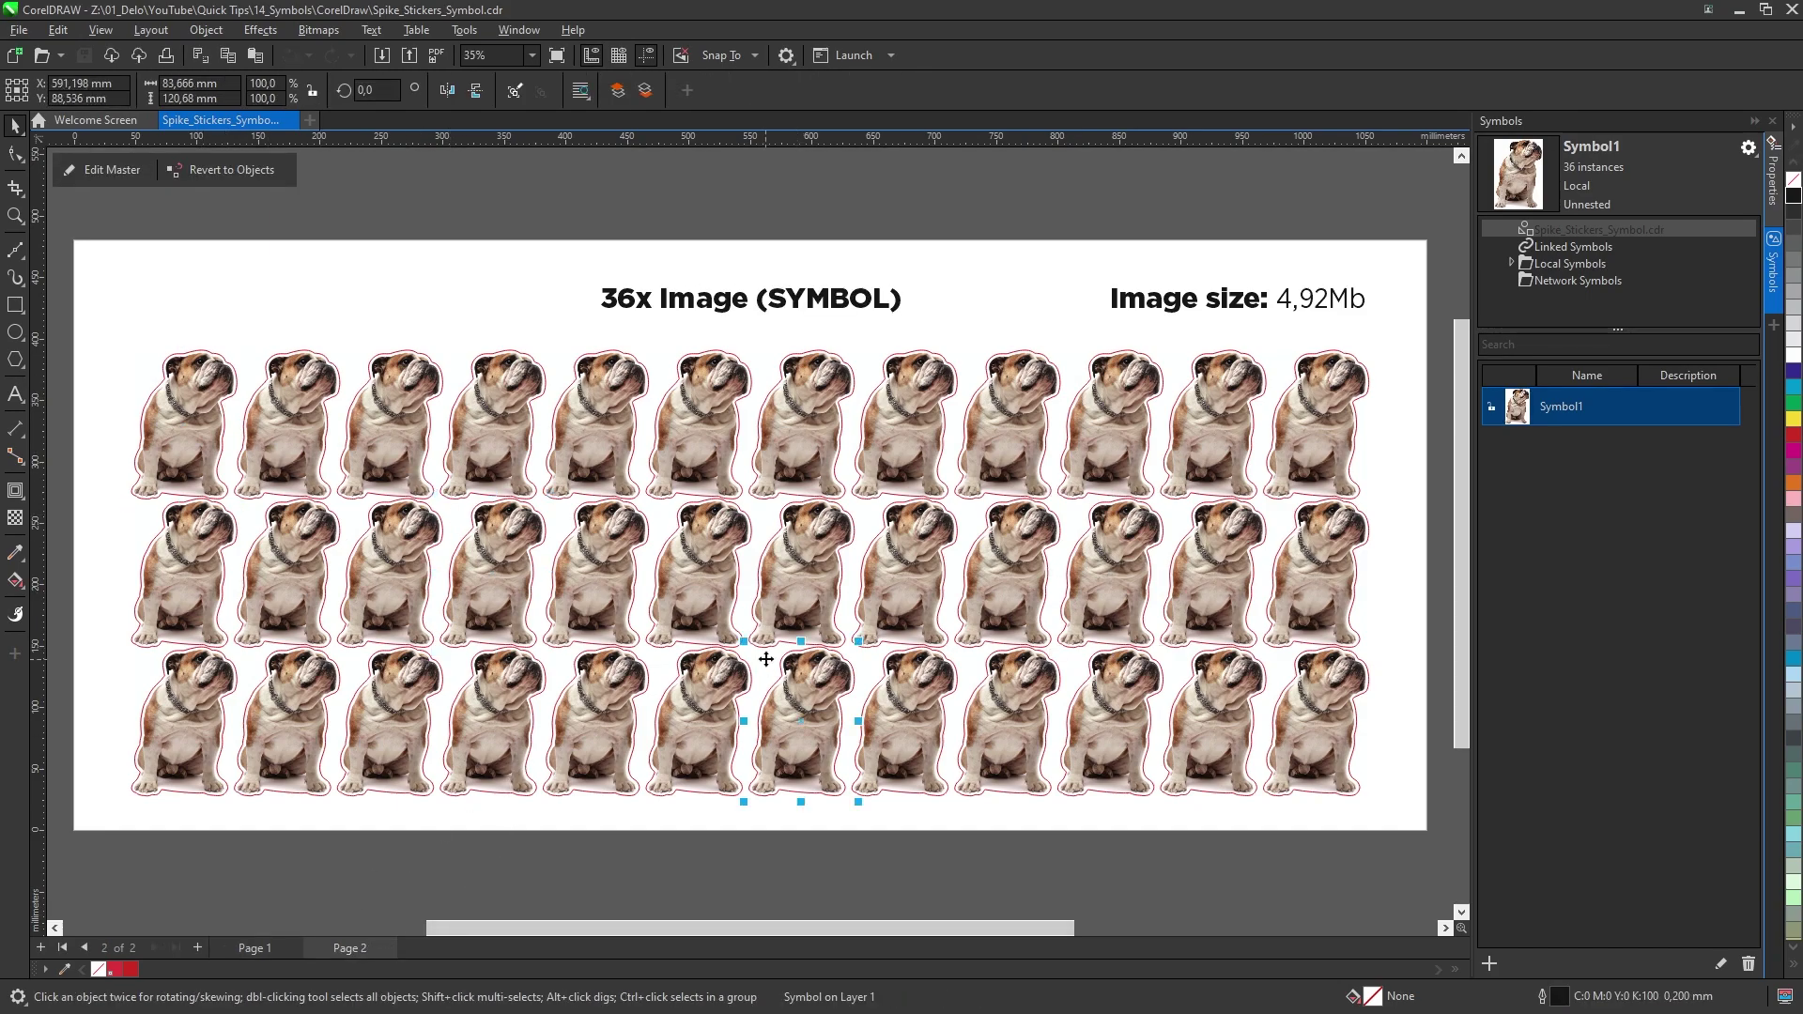
Step: Save the sticker sheet as a PDF named Spike_Stickers_NoSymbol
{"action": "left_click", "coordinate": [26, 31]}
{"action": "left_click", "coordinate": [38, 184]}
{"action": "left_click", "coordinate": [230, 812]}
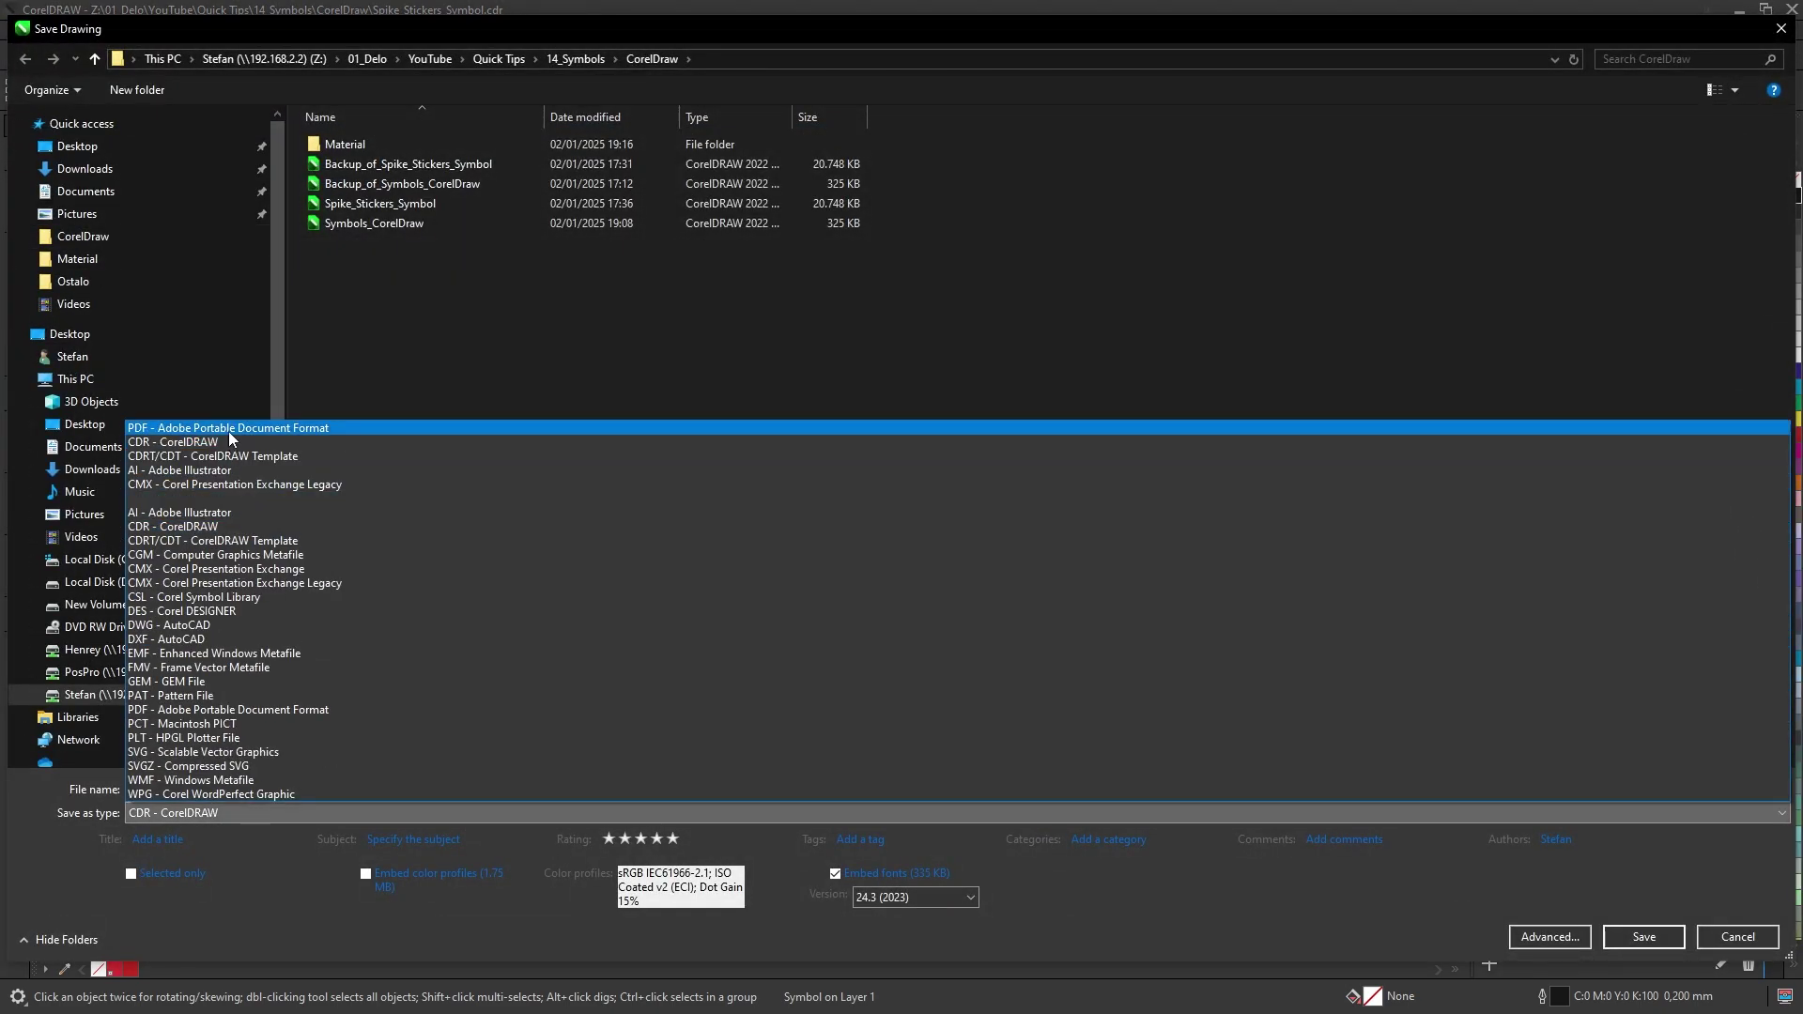
{"action": "left_click", "coordinate": [229, 428]}
{"action": "left_click", "coordinate": [204, 789]}
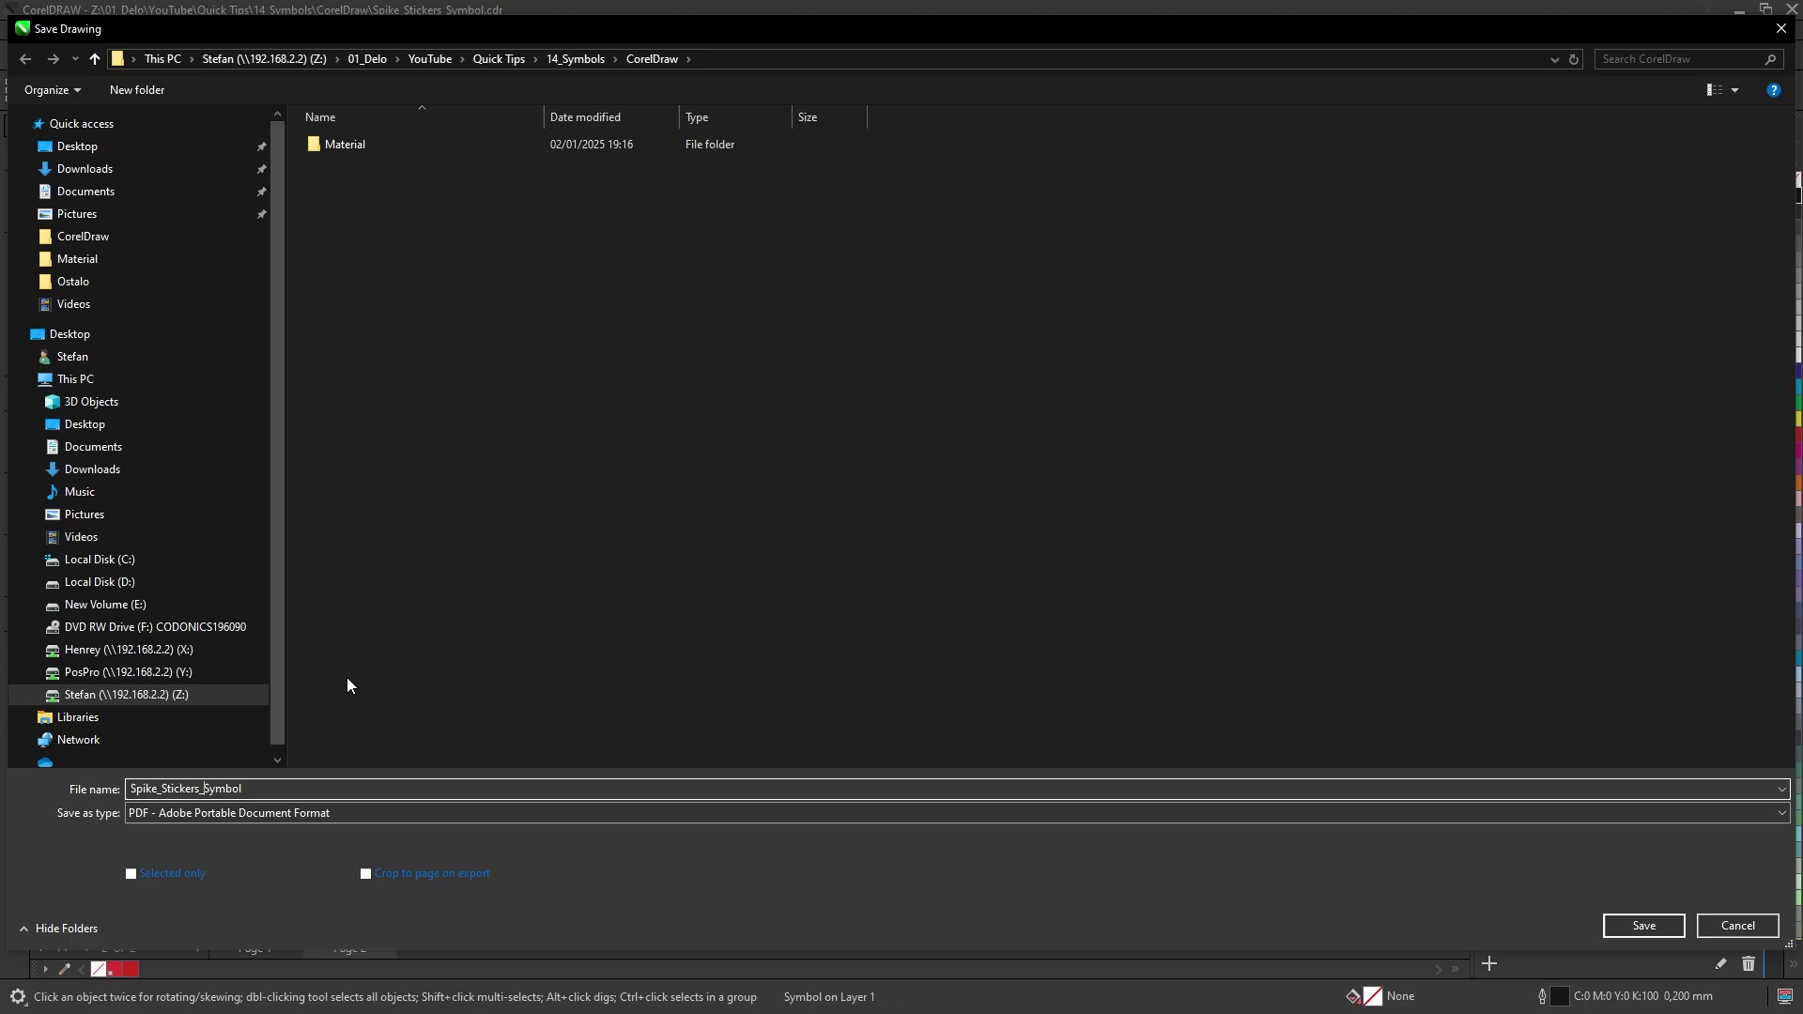
{"action": "type", "text": "No"}
{"action": "left_click", "coordinate": [1643, 925]}
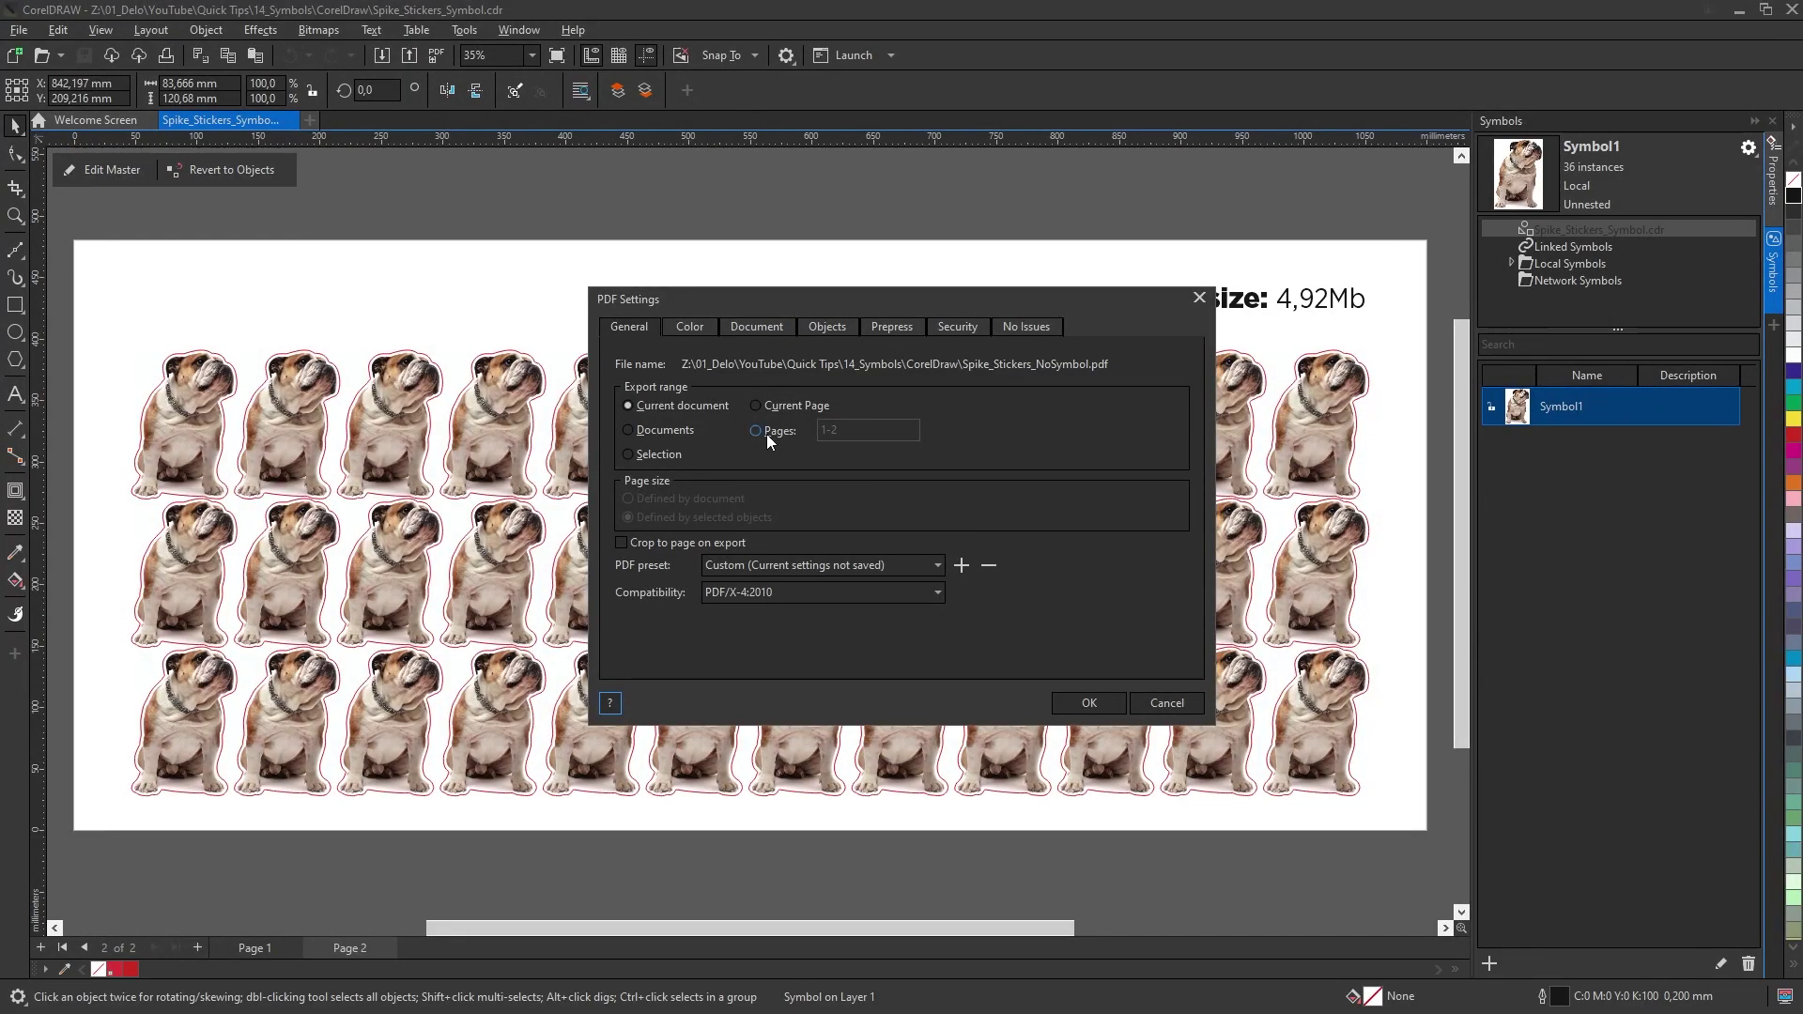
Step: Apply the PDF/X-4:2010 (CMYK) preset, review the settings tabs, and export
{"action": "left_click", "coordinate": [765, 566]}
{"action": "left_click", "coordinate": [762, 651]}
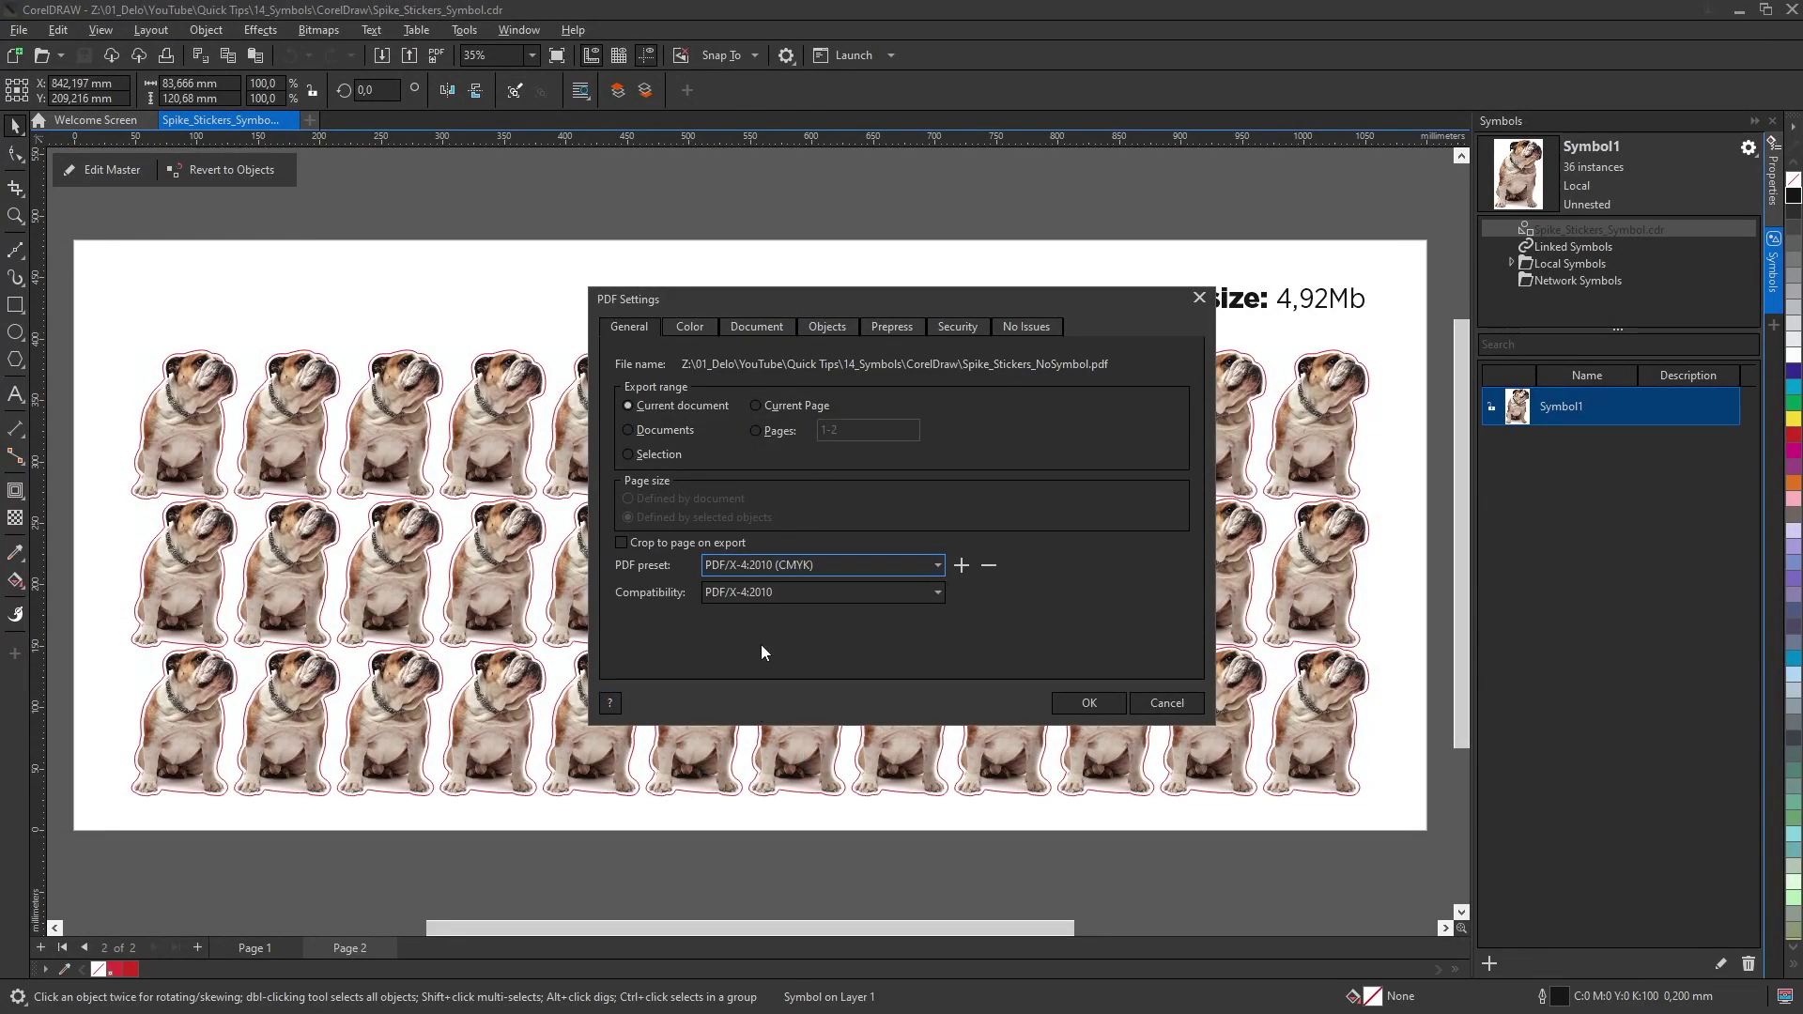
{"action": "left_click", "coordinate": [701, 331]}
{"action": "left_click", "coordinate": [750, 331]}
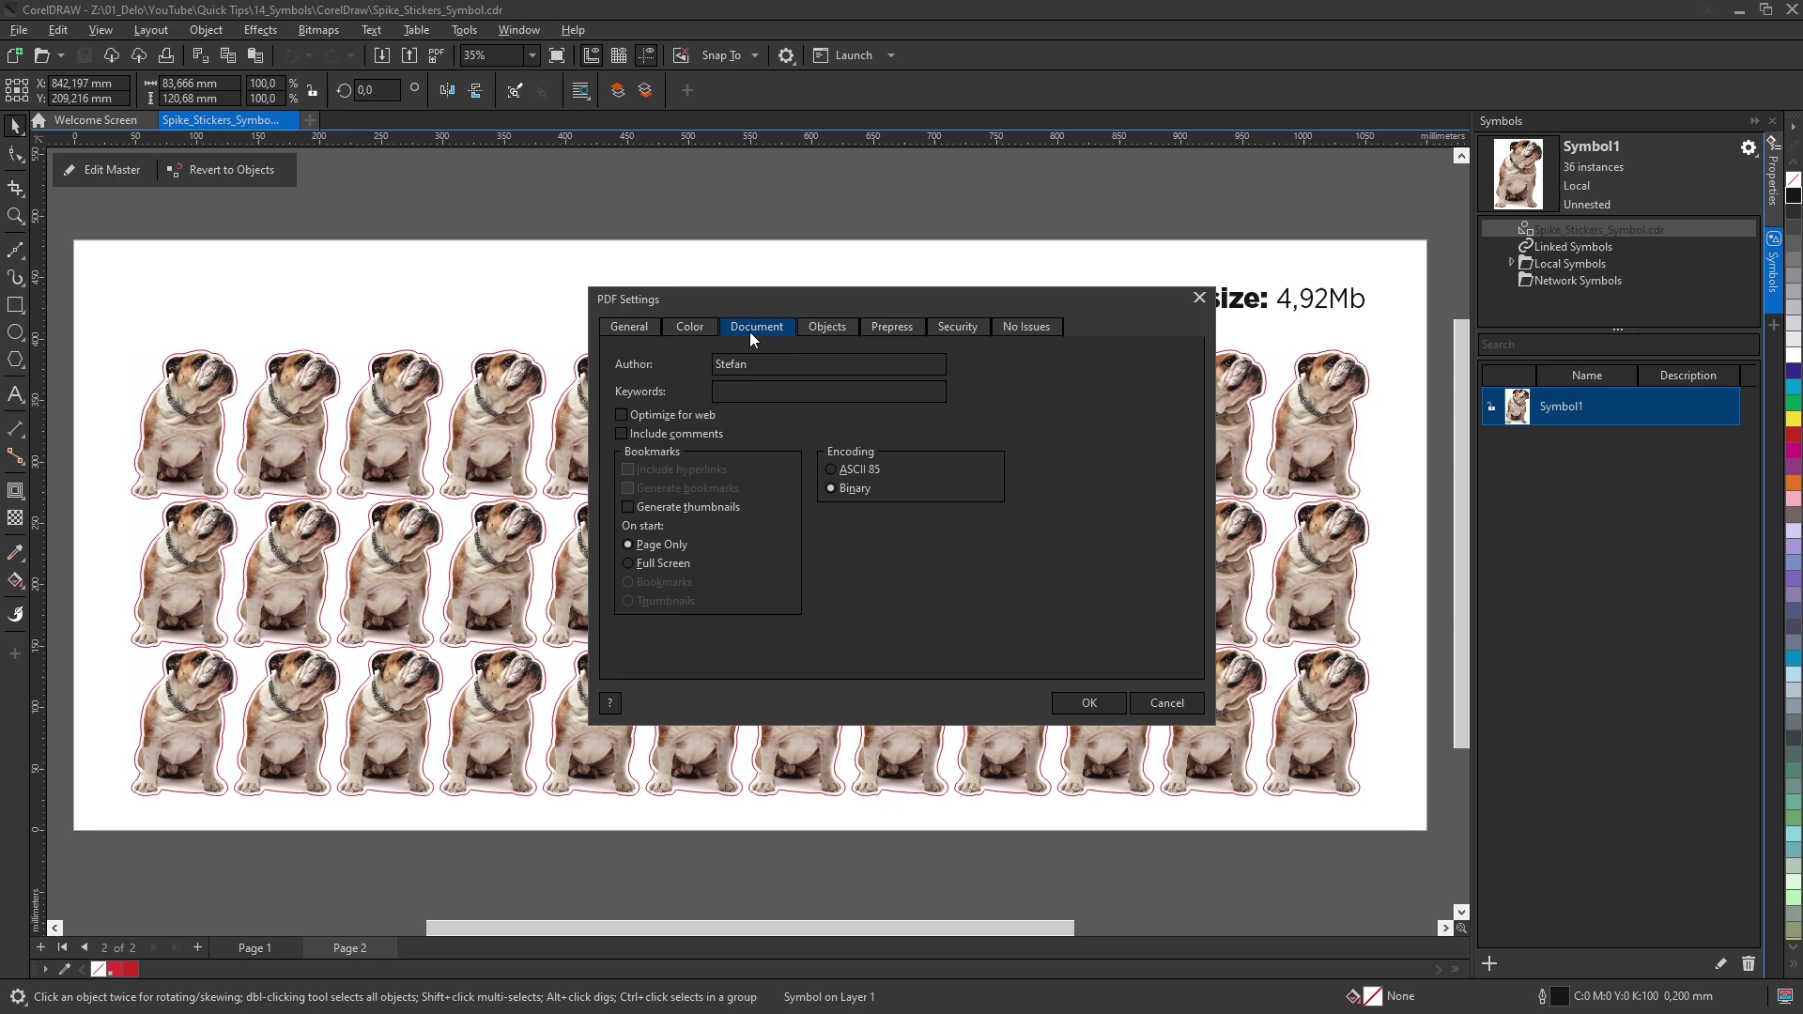
{"action": "left_click", "coordinate": [823, 334]}
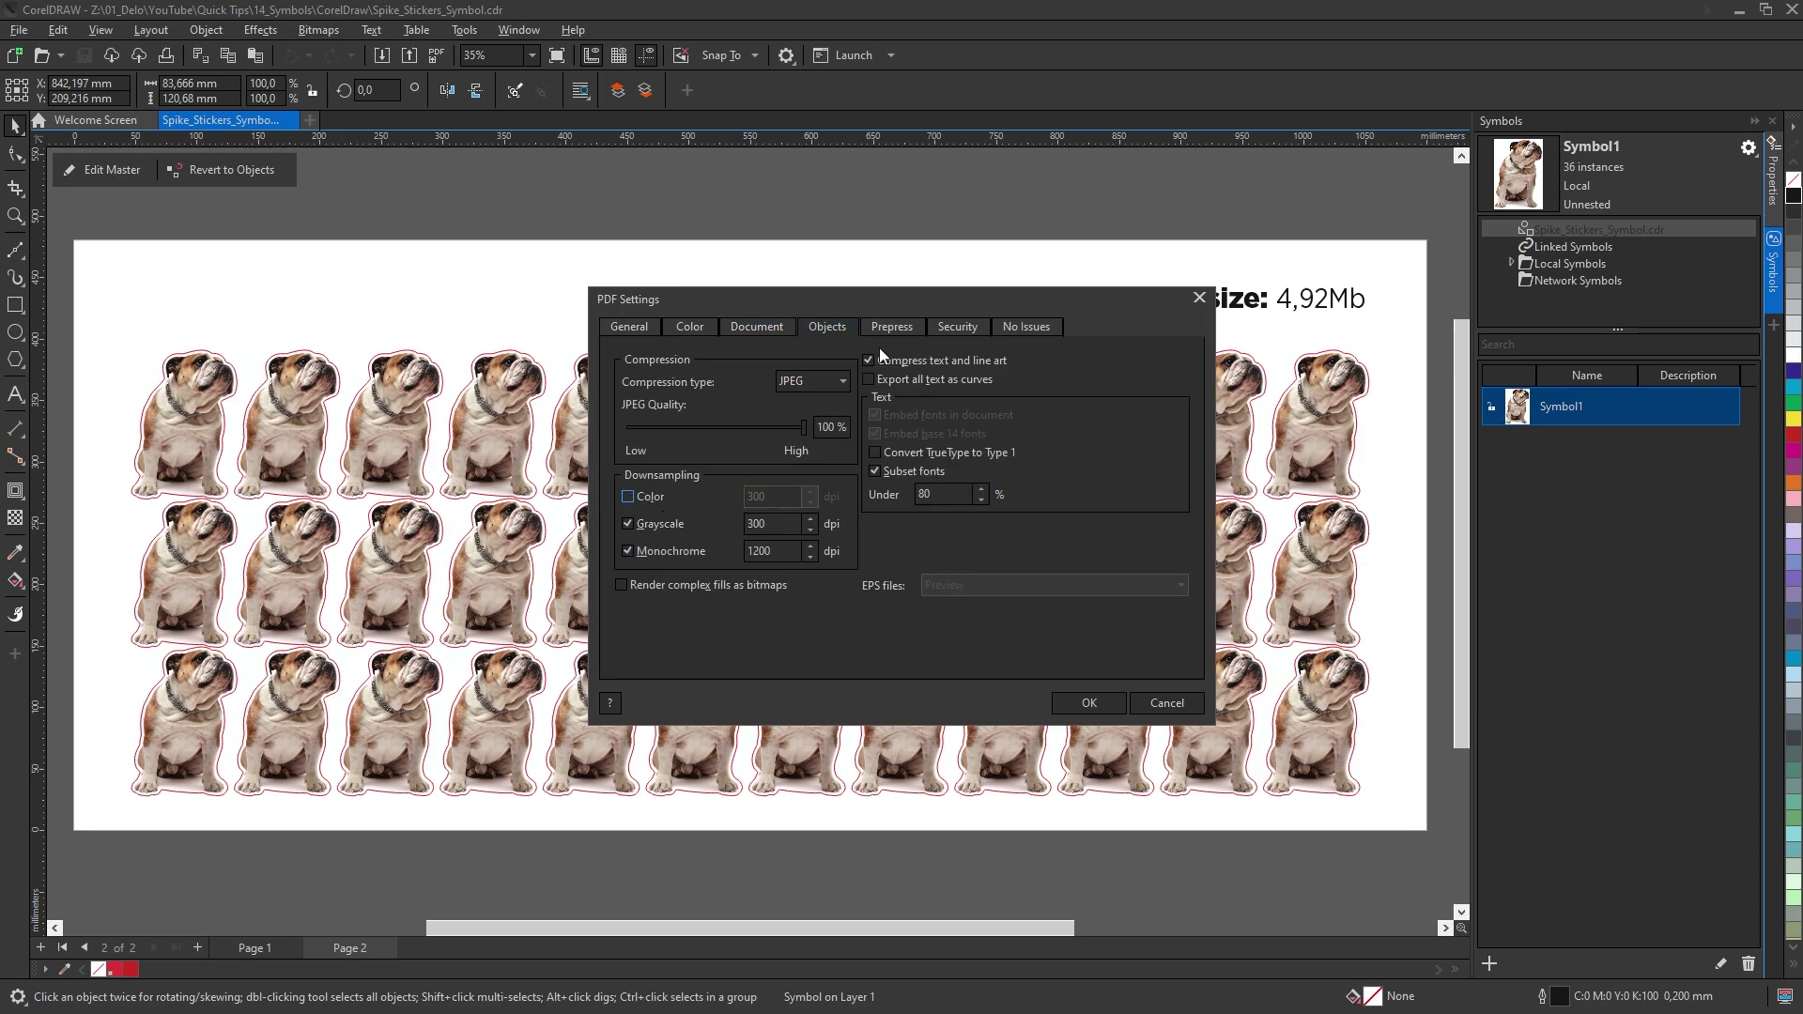
{"action": "left_click", "coordinate": [899, 329]}
{"action": "left_click", "coordinate": [1105, 706]}
Step: Export only page 2 as Spike_Stickers_Symbol.pdf after reviewing the PDF settings tabs
{"action": "left_click", "coordinate": [21, 30]}
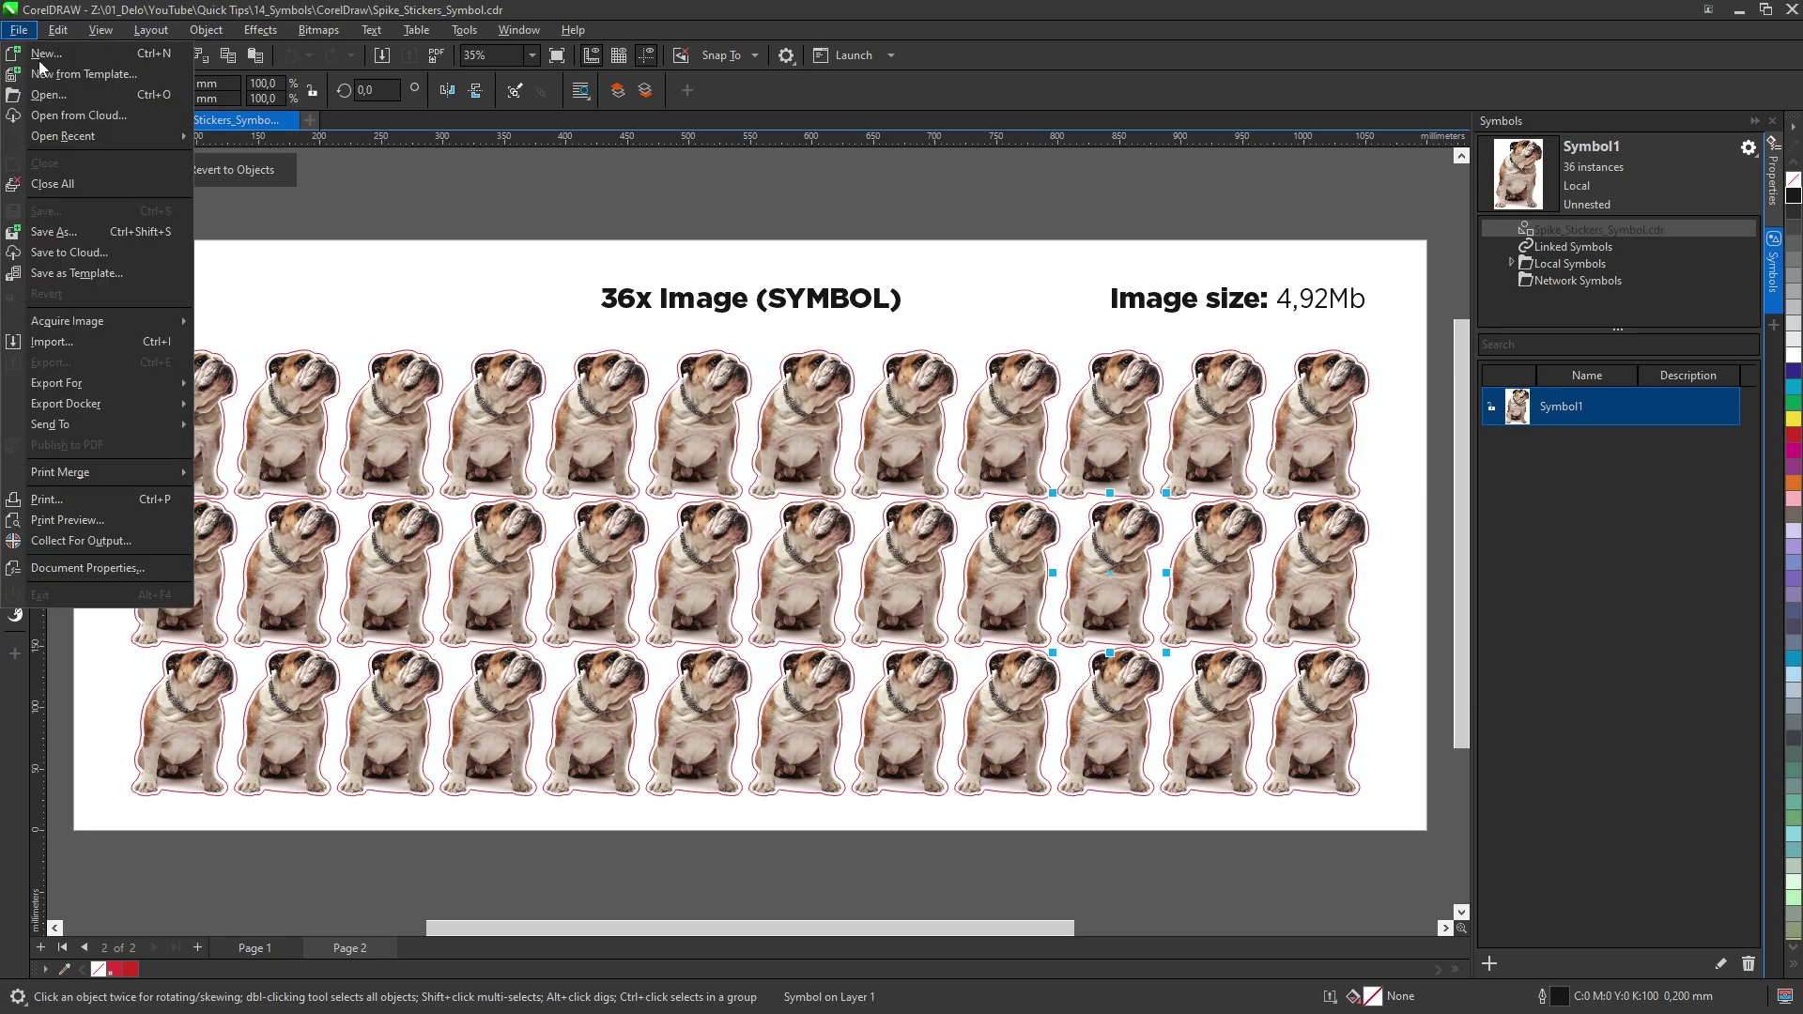
{"action": "left_click", "coordinate": [66, 235]}
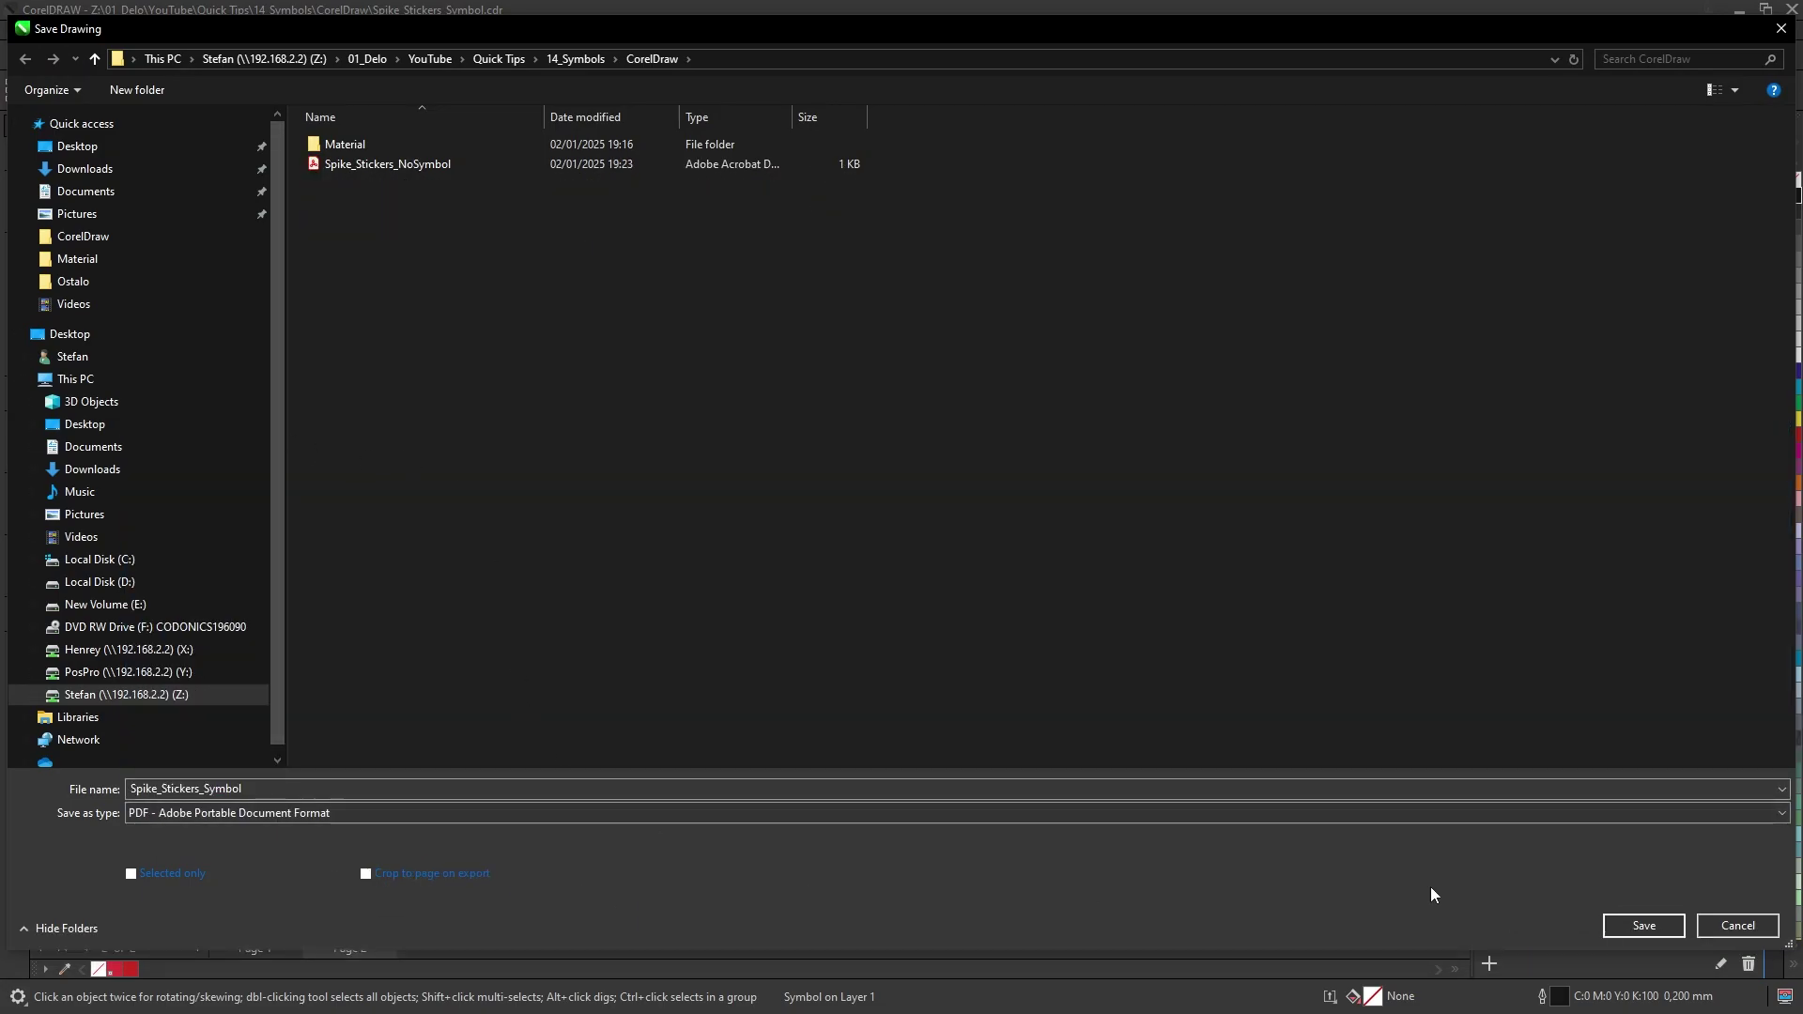
{"action": "left_click", "coordinate": [1643, 925]}
{"action": "left_click", "coordinate": [847, 429]}
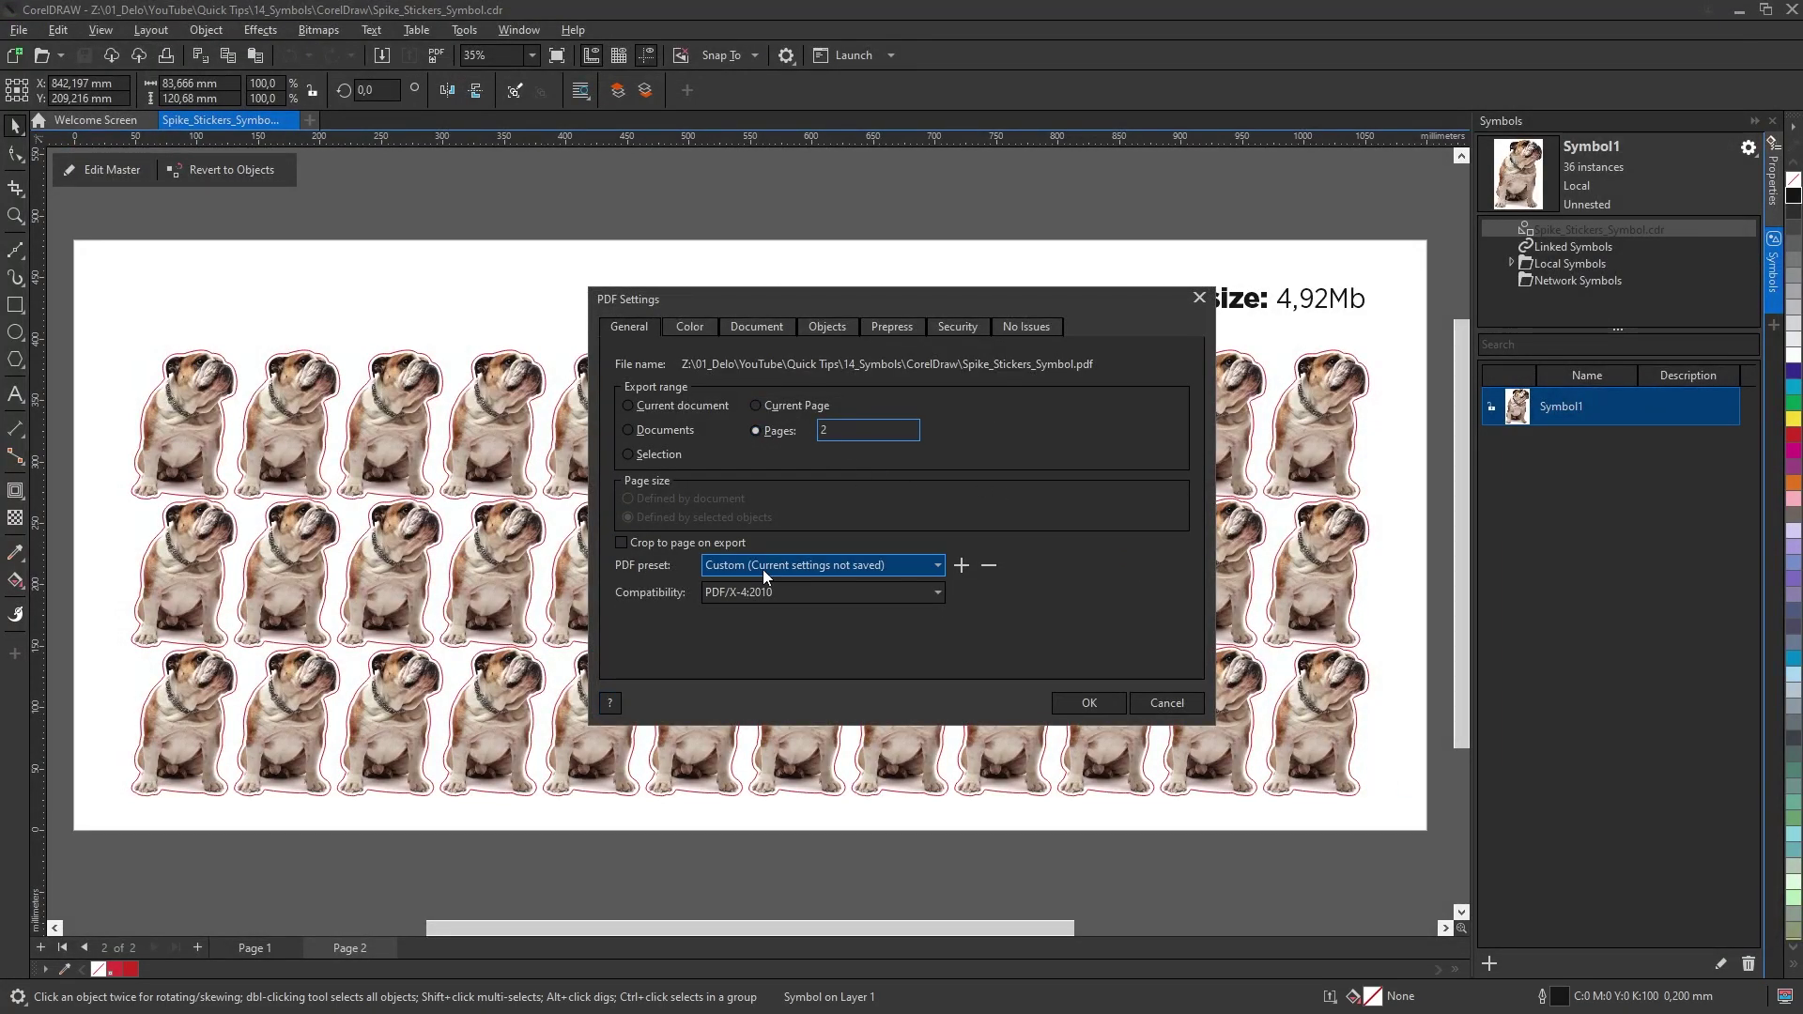
{"action": "left_click", "coordinate": [693, 328]}
{"action": "left_click", "coordinate": [753, 329]}
{"action": "left_click", "coordinate": [820, 327]}
{"action": "left_click", "coordinate": [888, 326]}
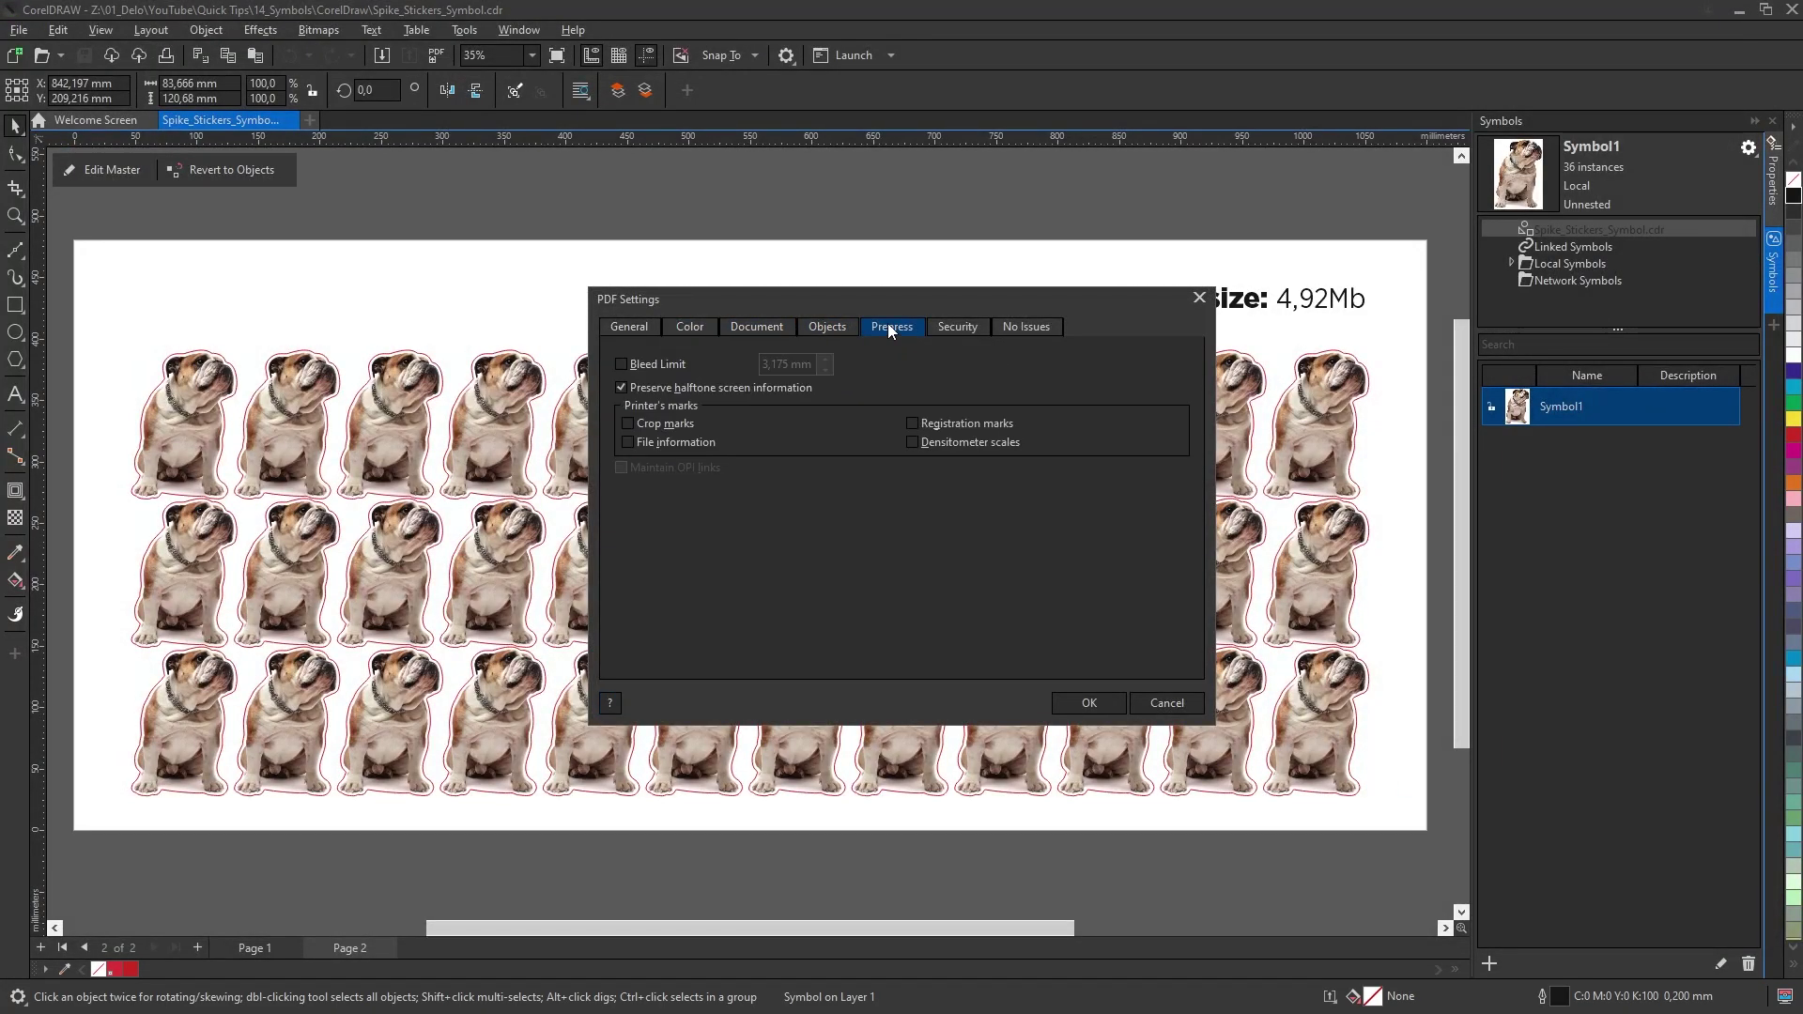
{"action": "left_click", "coordinate": [1091, 704]}
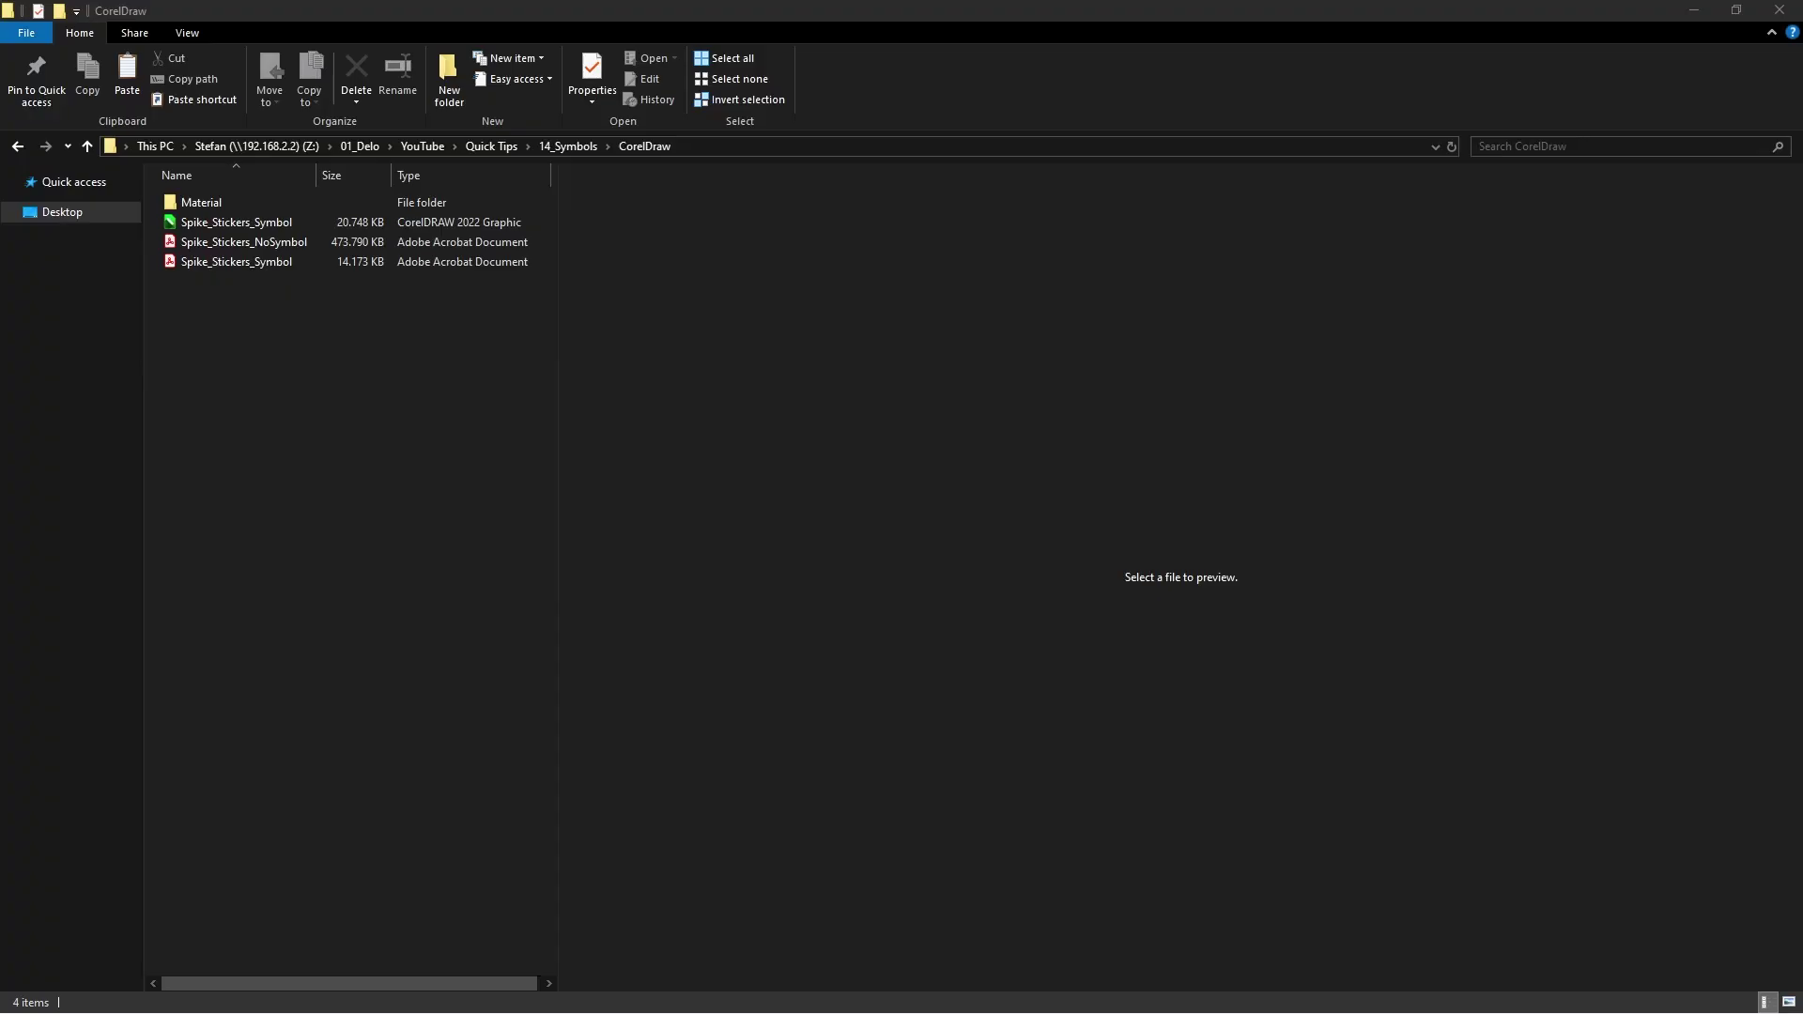
Step: Compare the NoSymbol (473,790 KB) and Symbol (14,173 KB) PDF sizes, then open Spike_Stickers_NoSymbol.pdf
{"action": "left_click", "coordinate": [258, 241]}
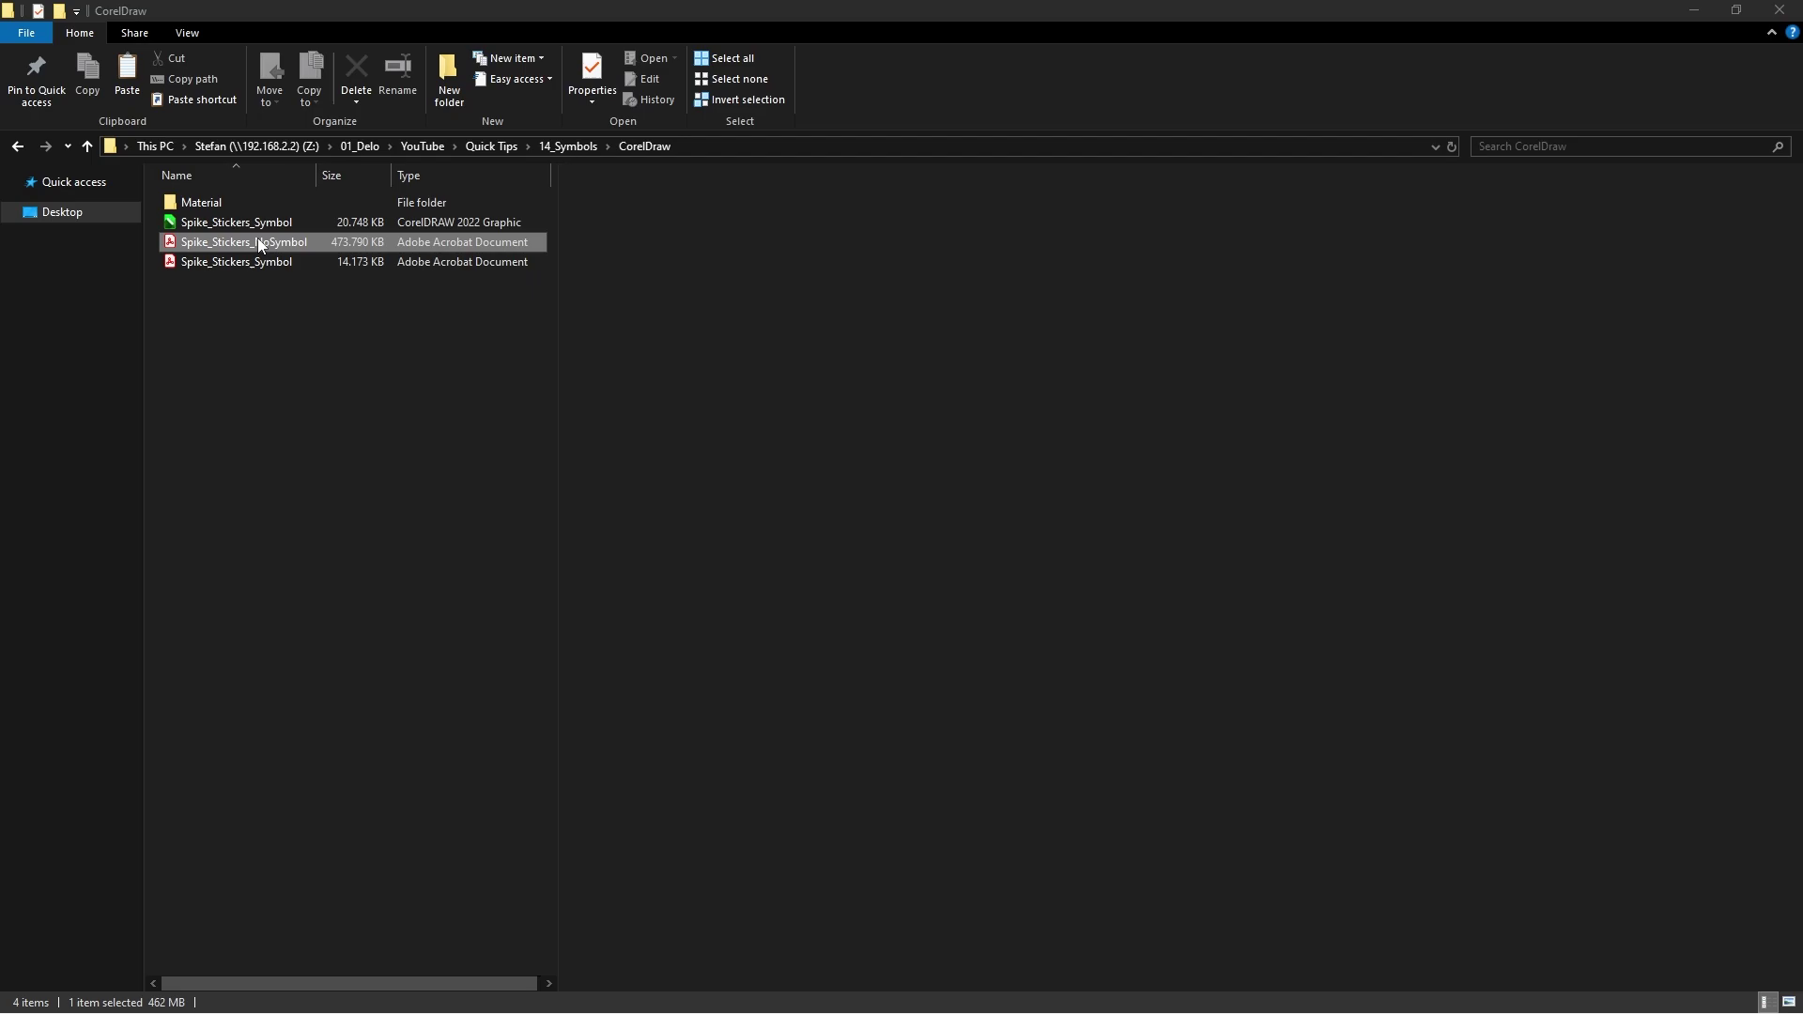
{"action": "left_click", "coordinate": [247, 263]}
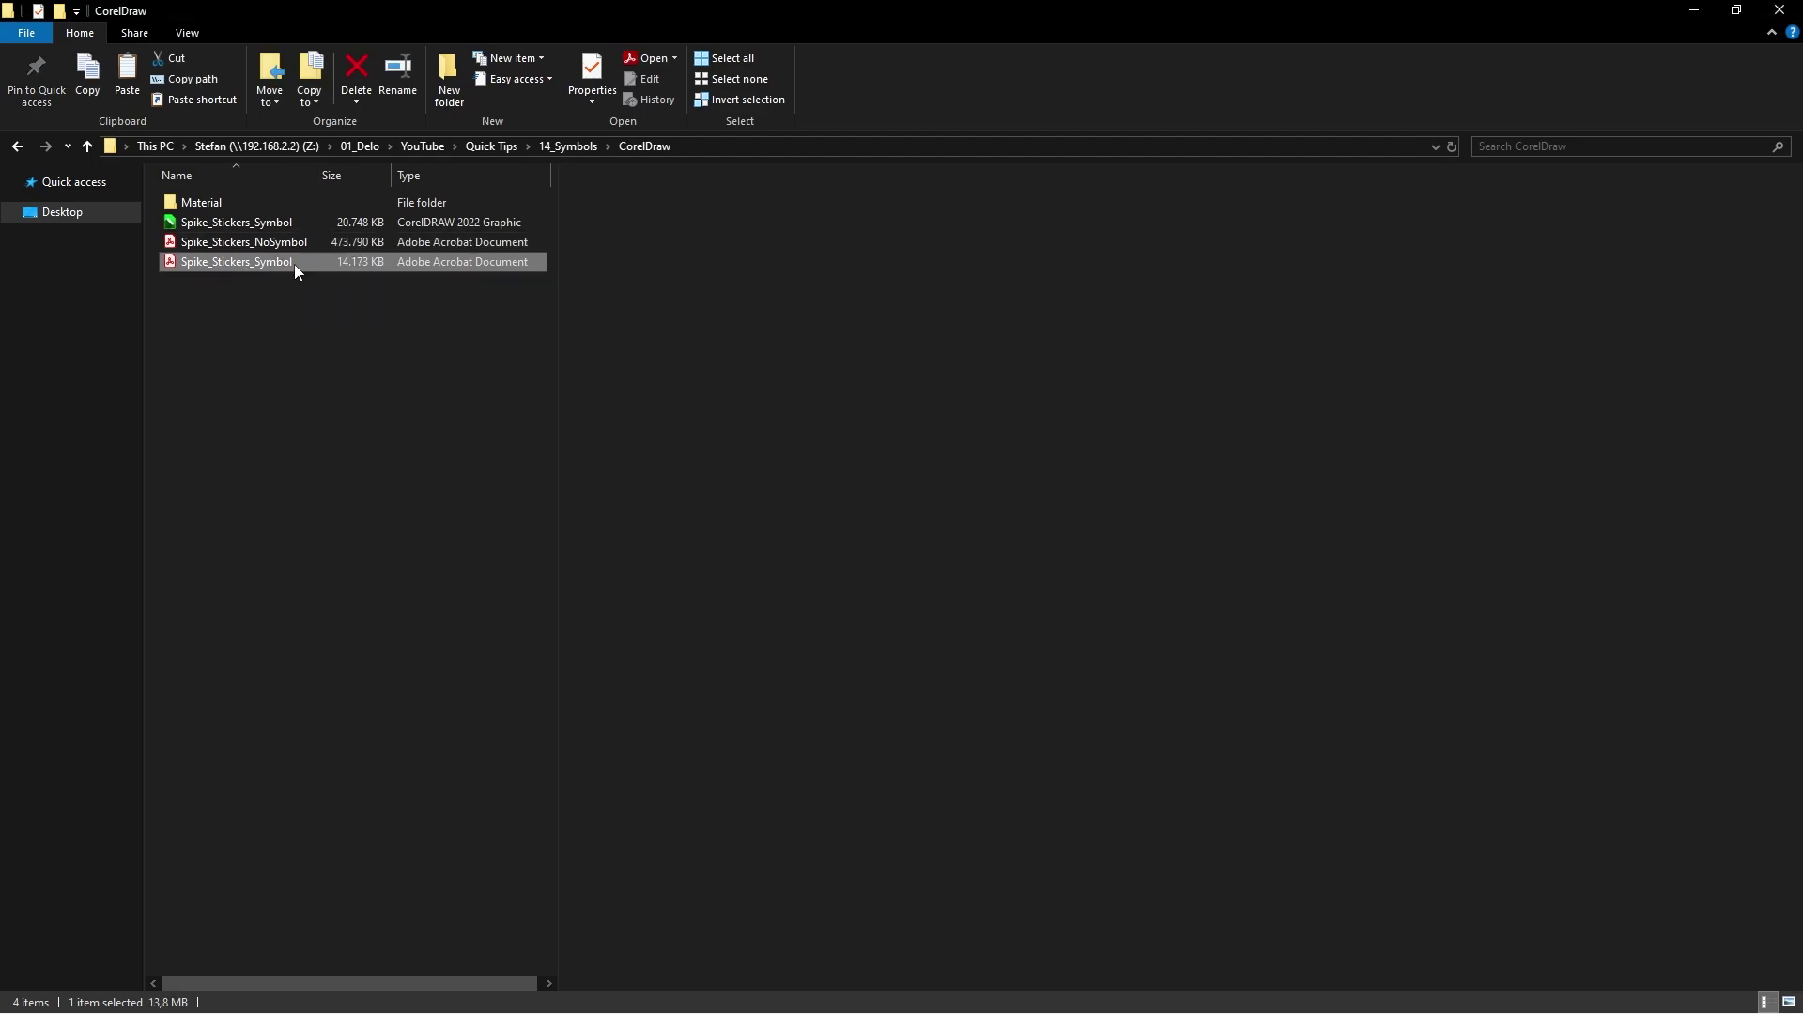
{"action": "double_click", "coordinate": [264, 241]}
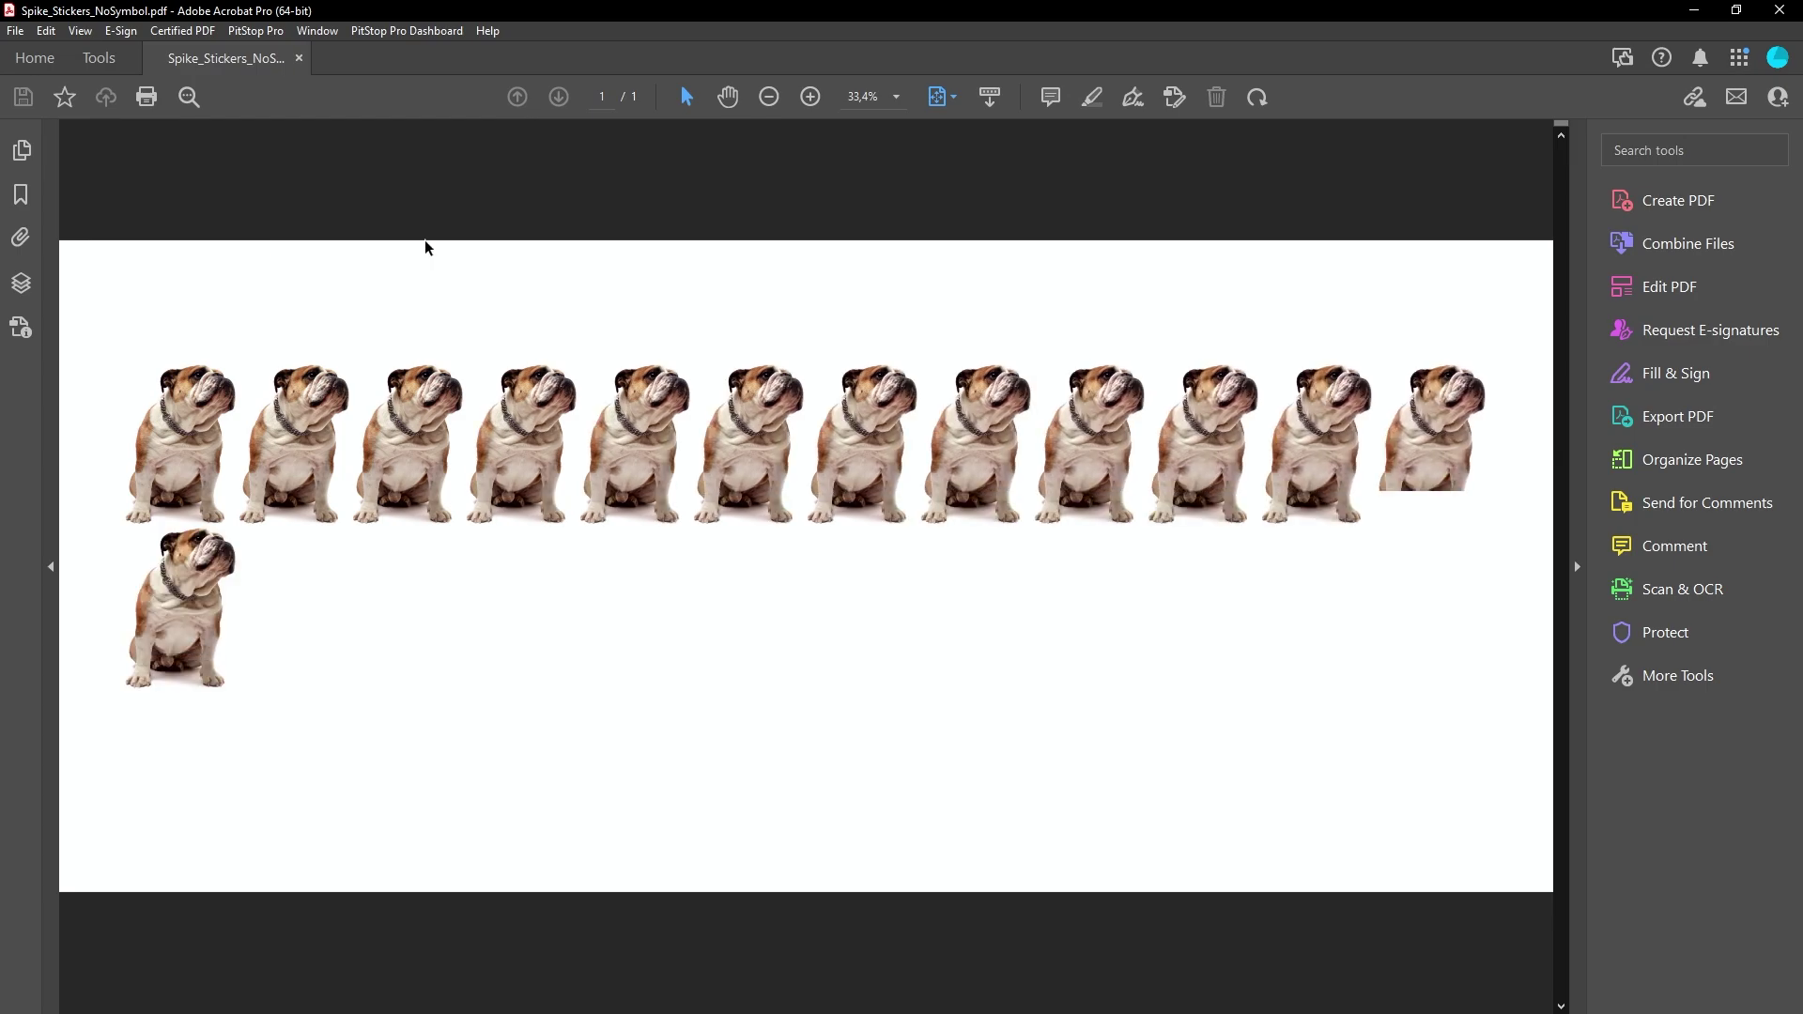
Step: Open Spike_Stickers_Symbol.pdf in Adobe Acrobat Pro from the exported PDFs folder
{"action": "left_click", "coordinate": [1694, 15]}
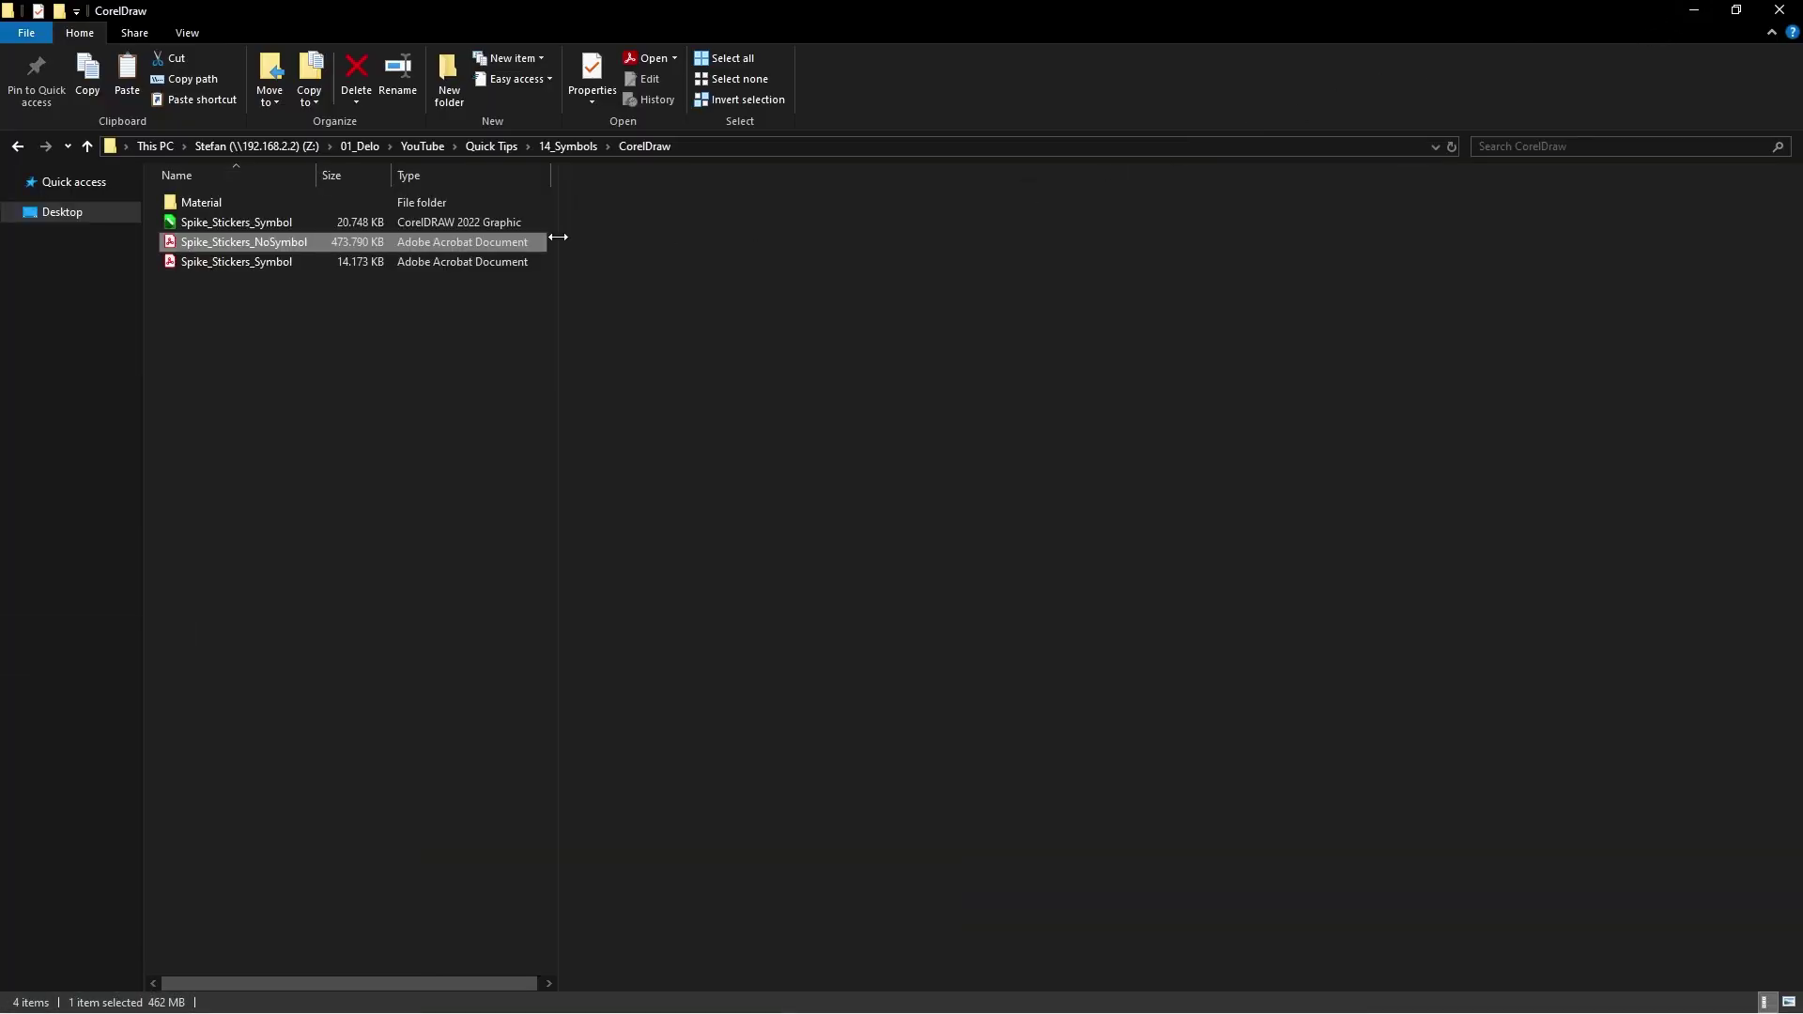
{"action": "left_click", "coordinate": [256, 264]}
{"action": "double_click", "coordinate": [254, 267]}
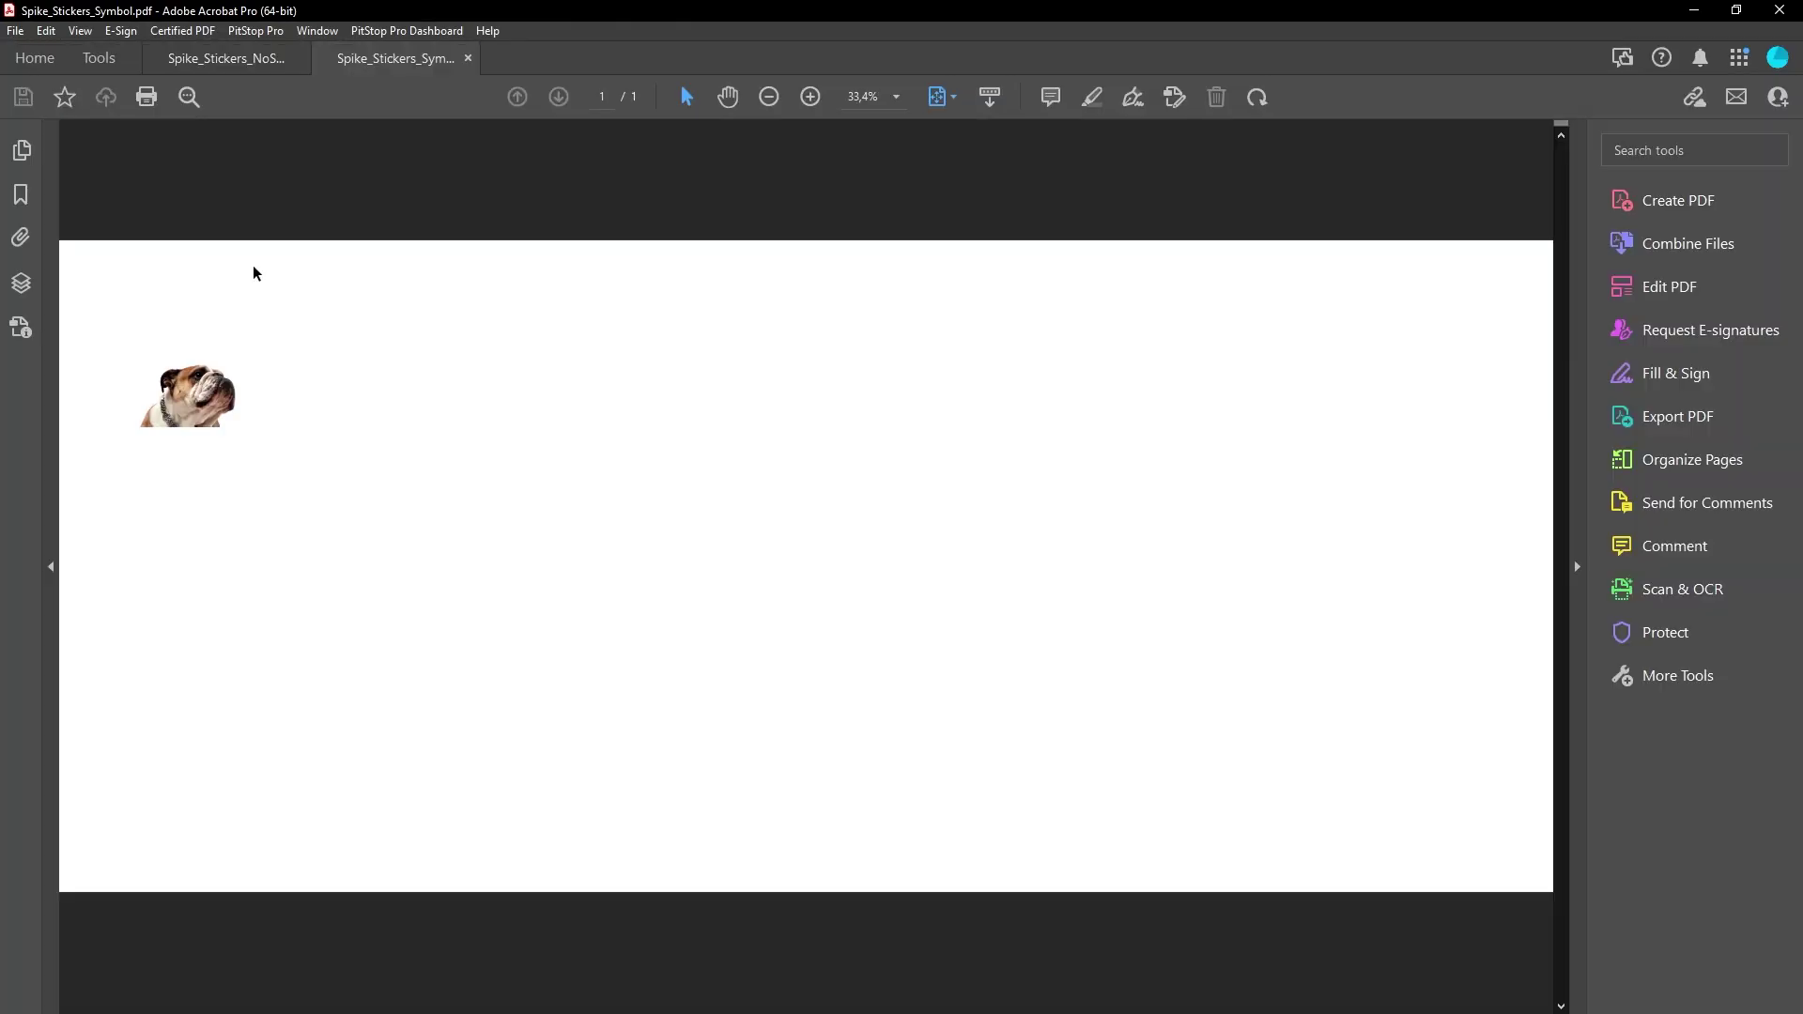
Step: Compare it with the NoSymbol PDF, then zoom in and out on the Symbol PDF's 36 bulldog stickers
{"action": "left_click", "coordinate": [242, 61]}
{"action": "left_click", "coordinate": [392, 58]}
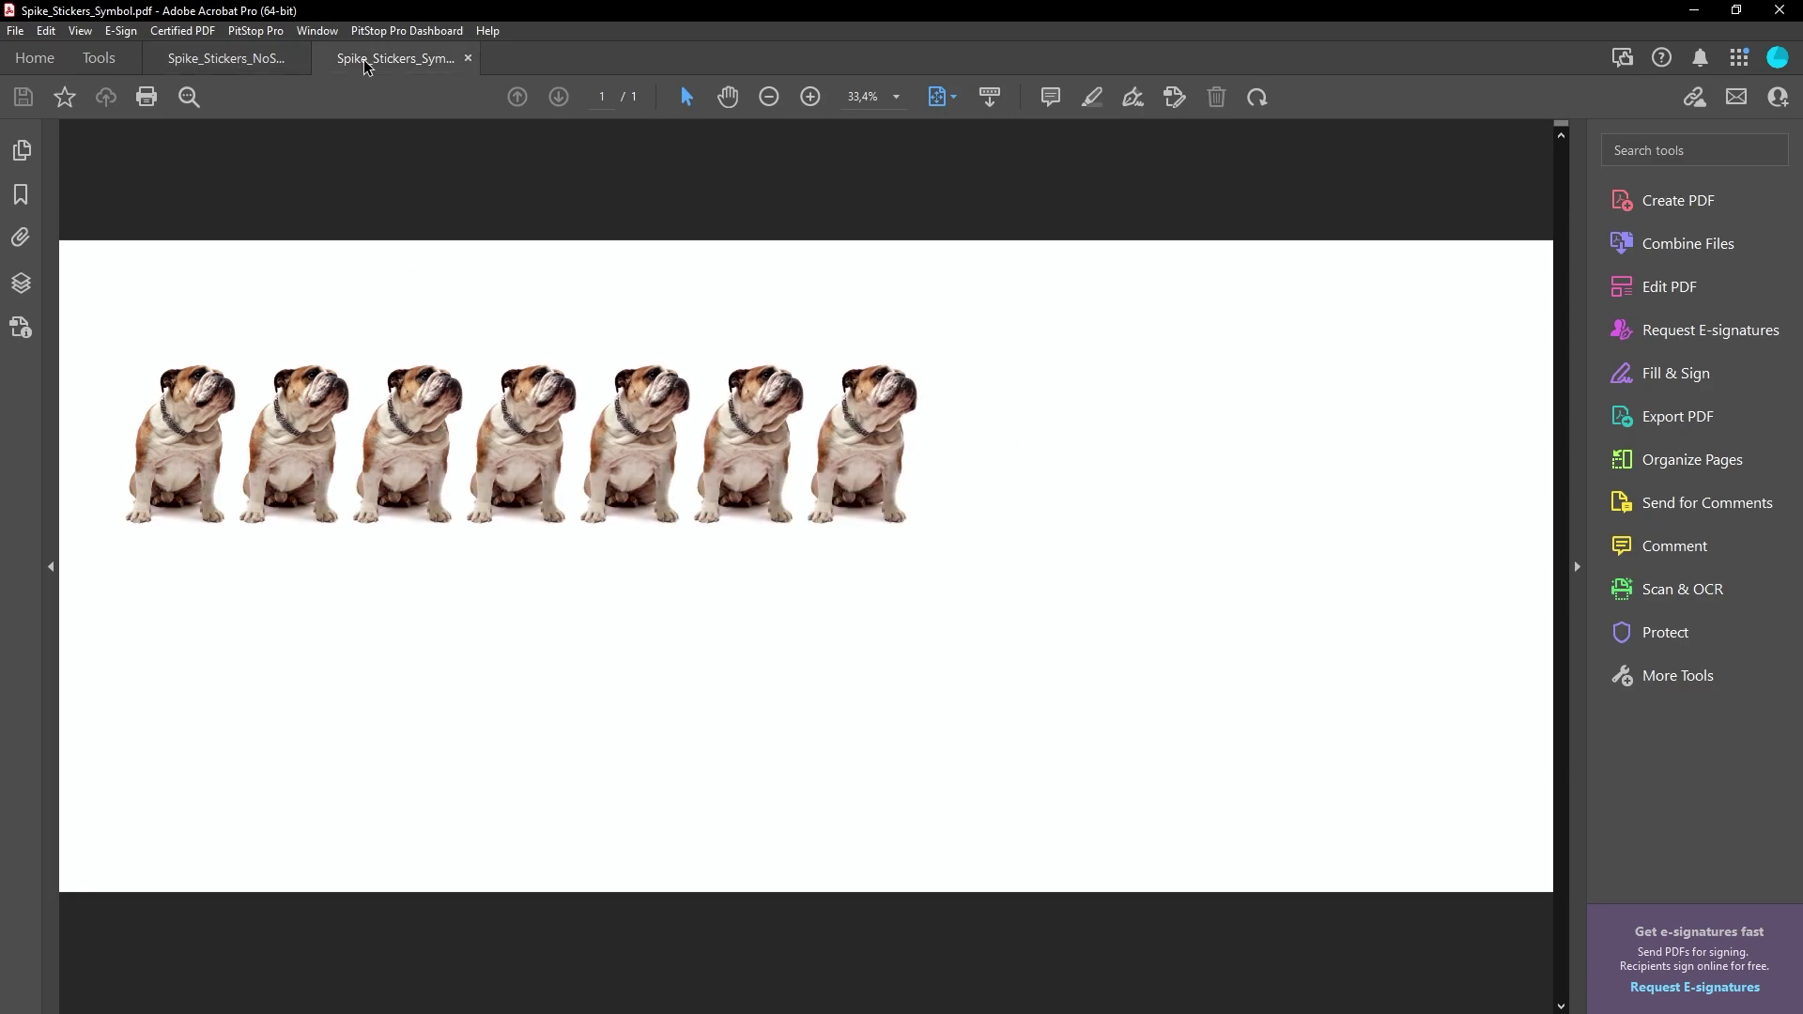
{"action": "scroll", "coordinate": [288, 460], "scroll_direction": "up", "scroll_amount": 12}
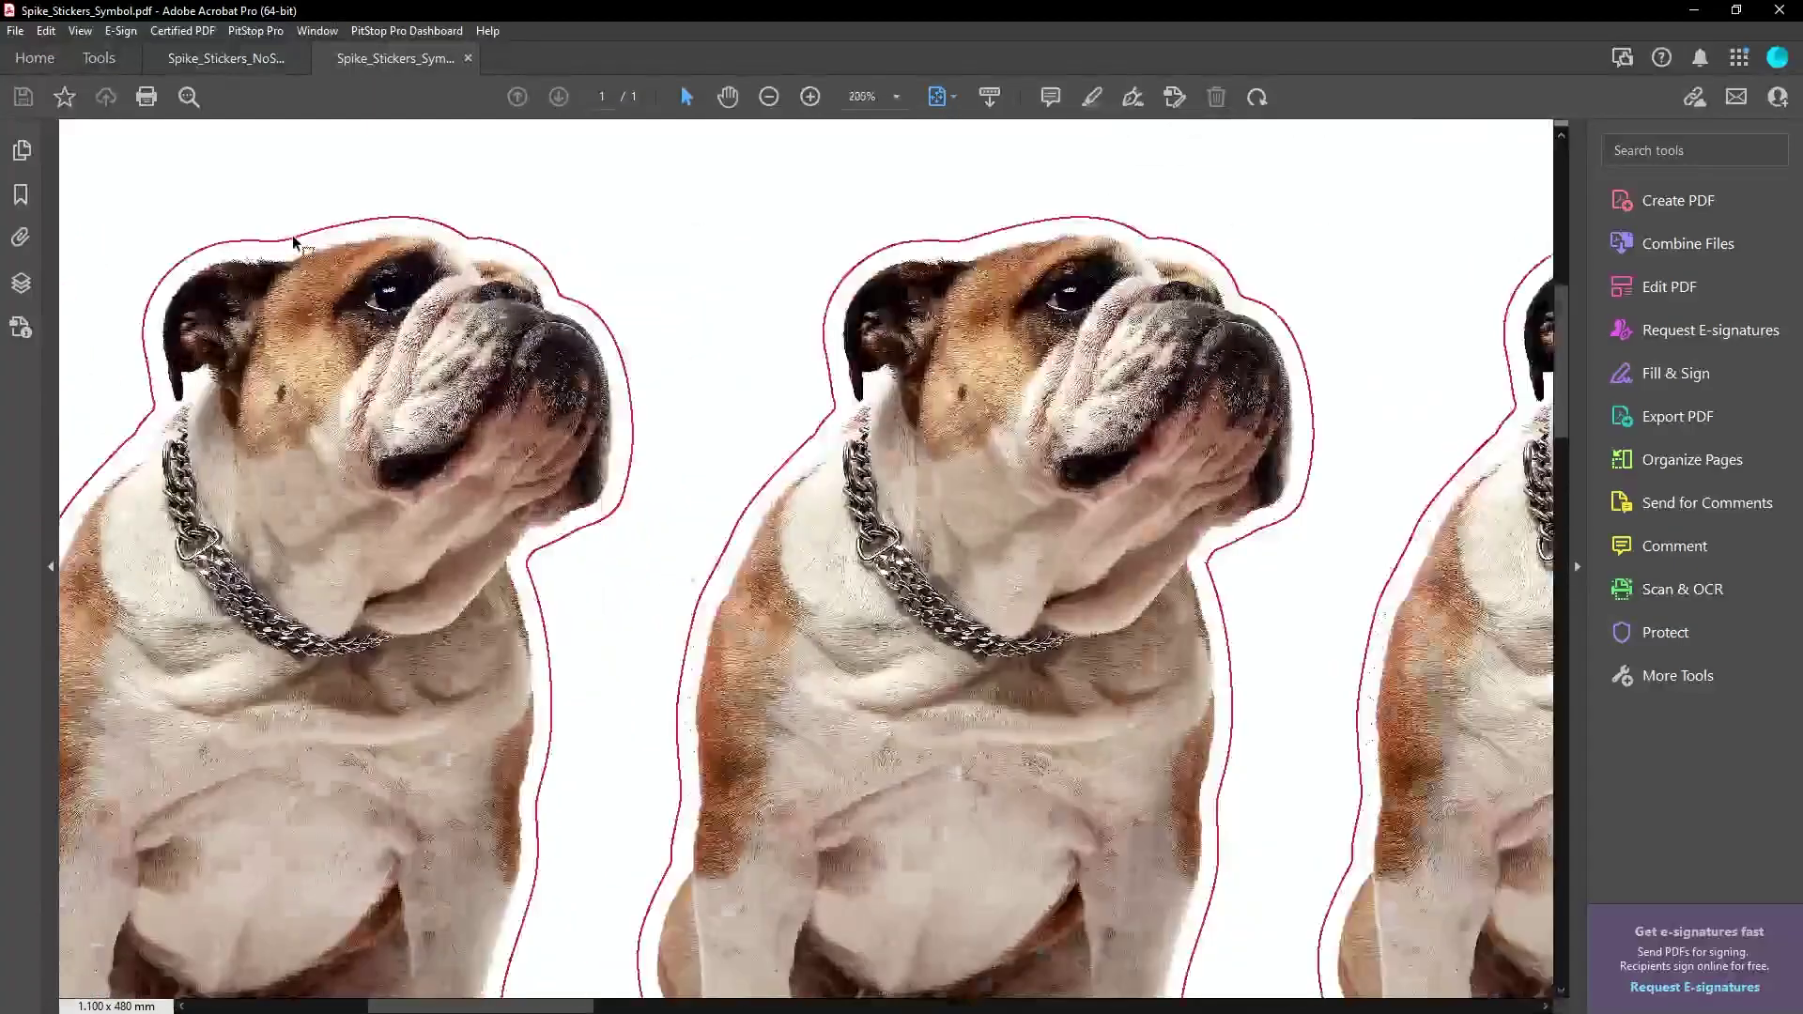
{"action": "scroll", "coordinate": [627, 335], "scroll_direction": "down", "scroll_amount": 4}
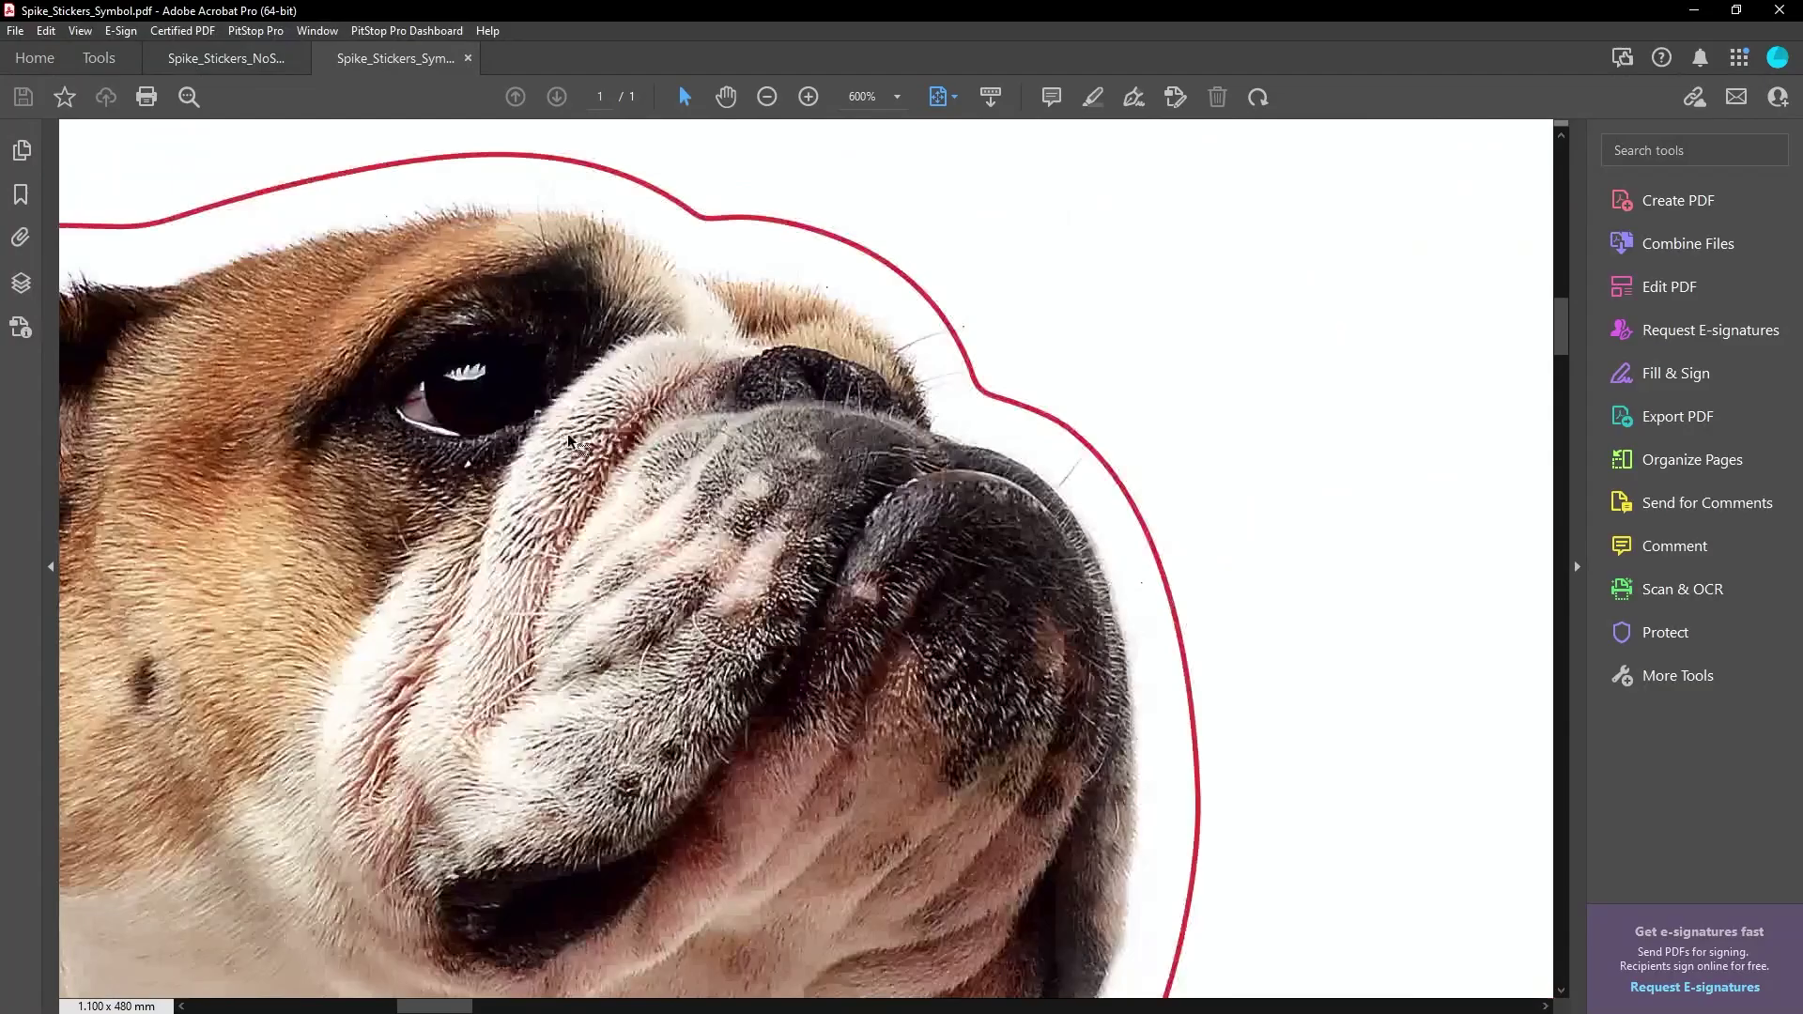
{"action": "scroll", "coordinate": [151, 468], "scroll_direction": "up", "scroll_amount": 2}
{"action": "scroll", "coordinate": [420, 419], "scroll_direction": "down", "scroll_amount": 6}
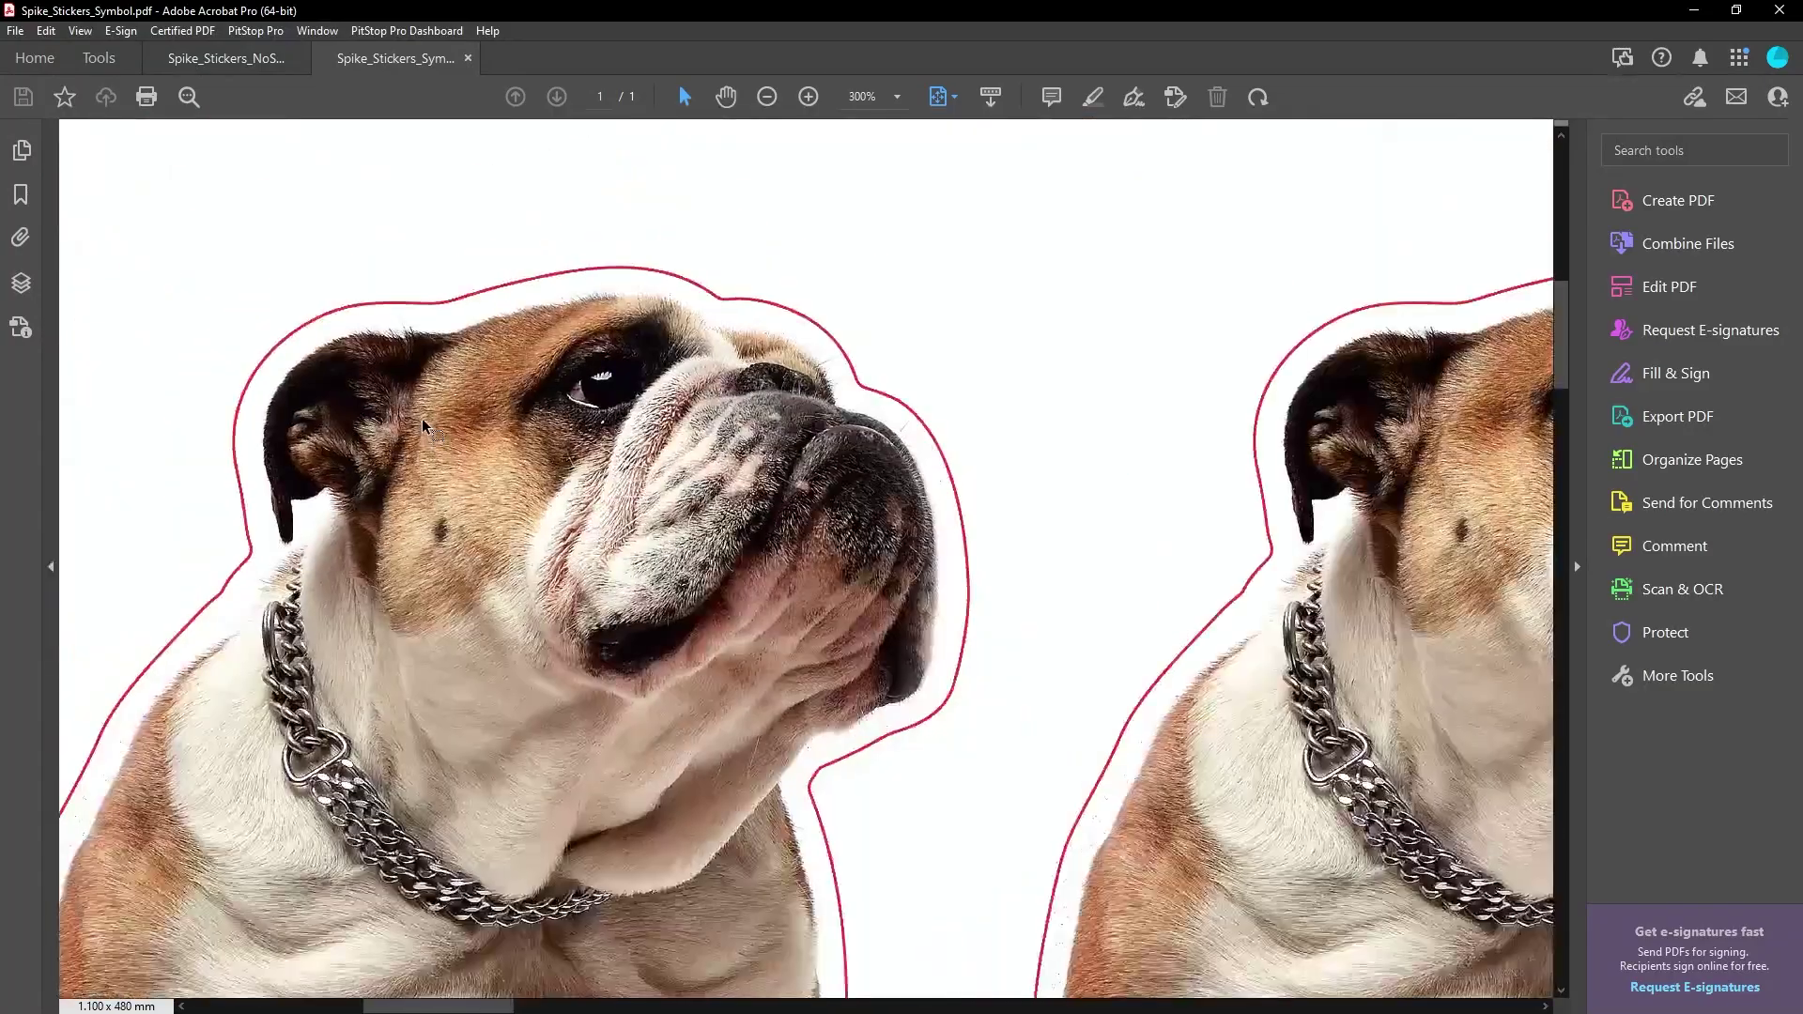
{"action": "scroll", "coordinate": [414, 450], "scroll_direction": "down", "scroll_amount": 2}
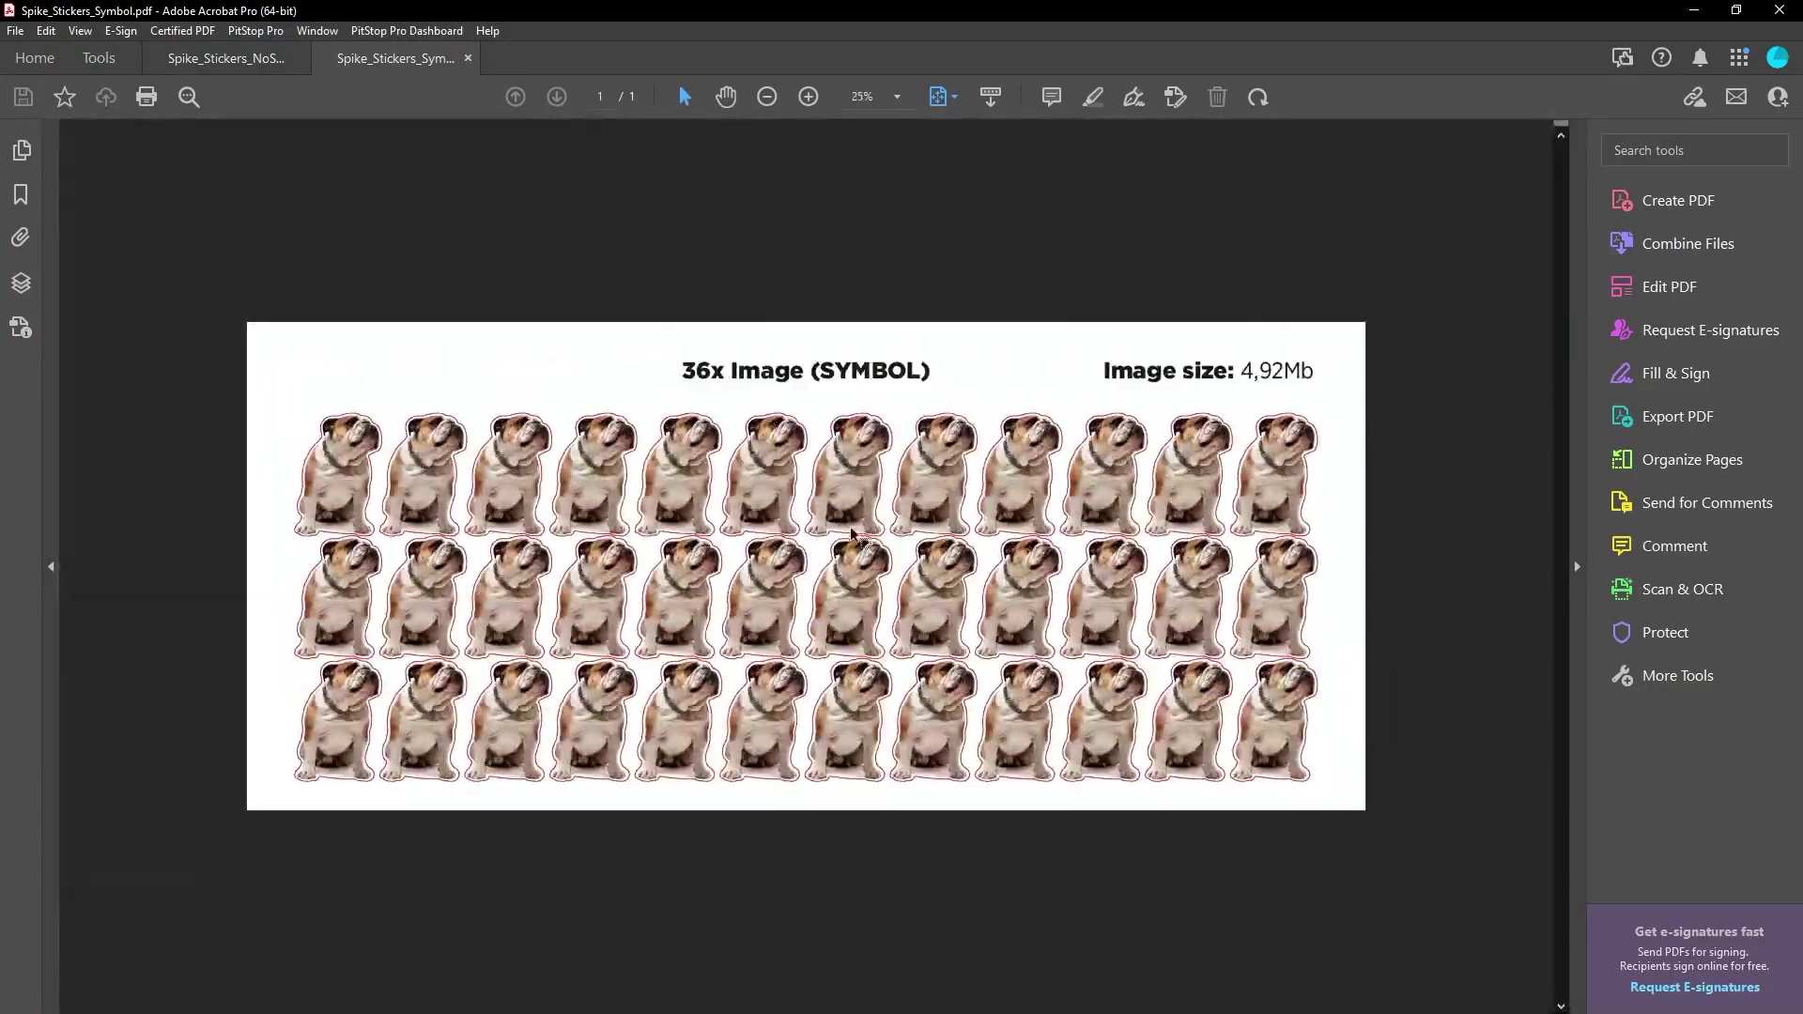